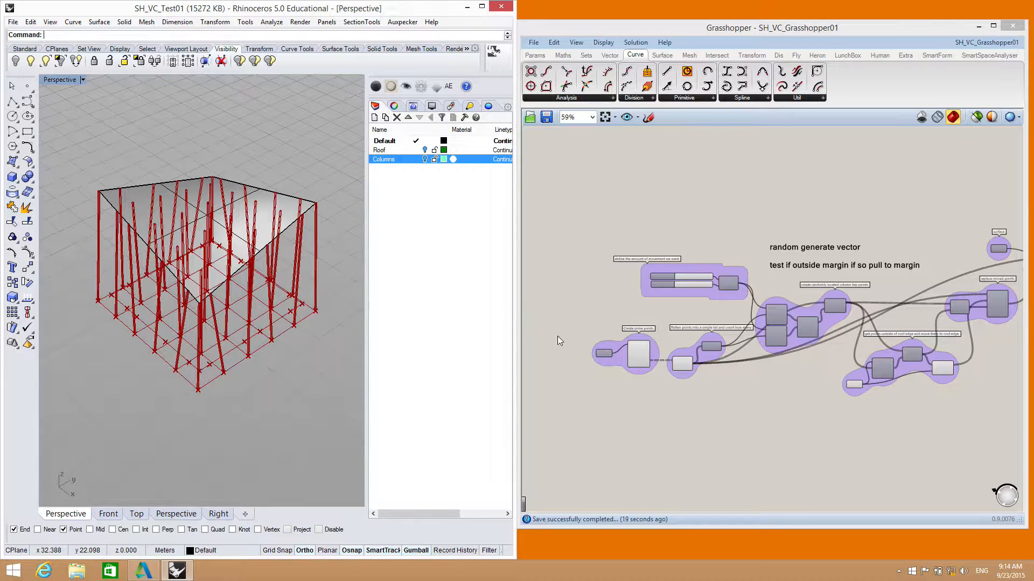
Step: Snap the Grasshopper window so that it fills the half of the screen beside the Rhino window
{"action": "left_click_drag", "start_coordinate": [819, 30], "coordinate": [1033, 33]}
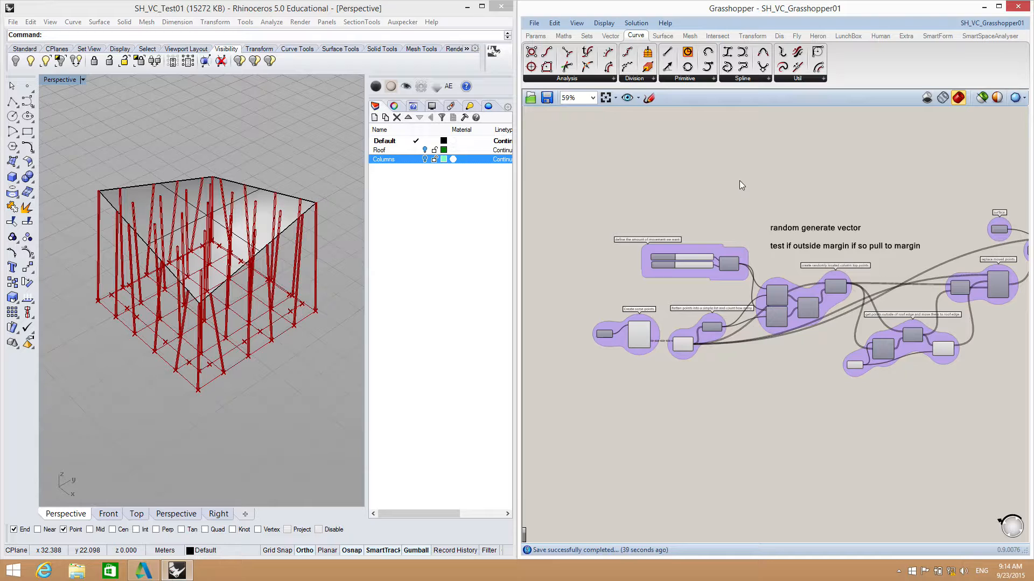
{"action": "left_click_drag", "start_coordinate": [873, 12], "coordinate": [830, 9]}
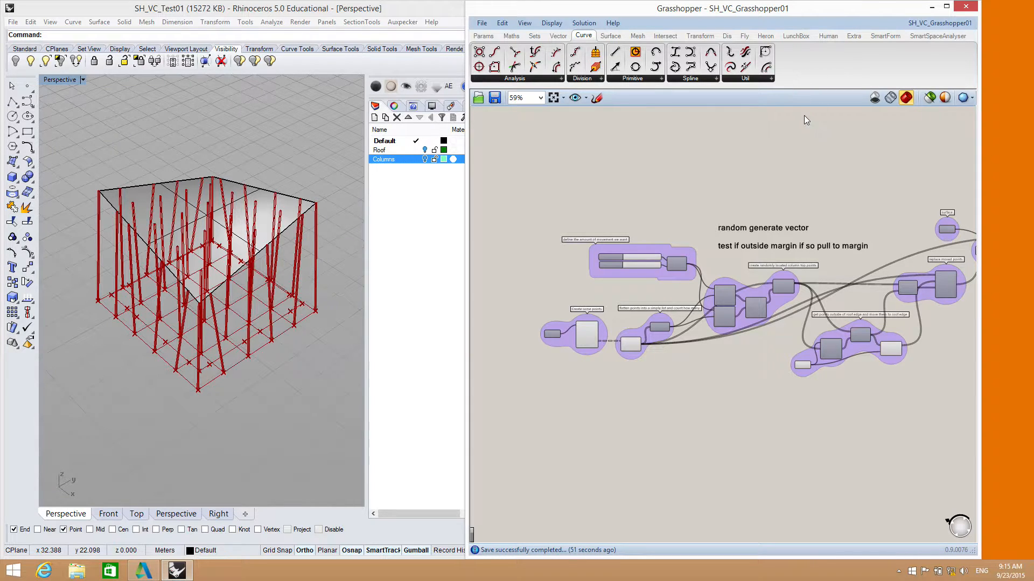
{"action": "left_click_drag", "start_coordinate": [824, 7], "coordinate": [1032, 41]}
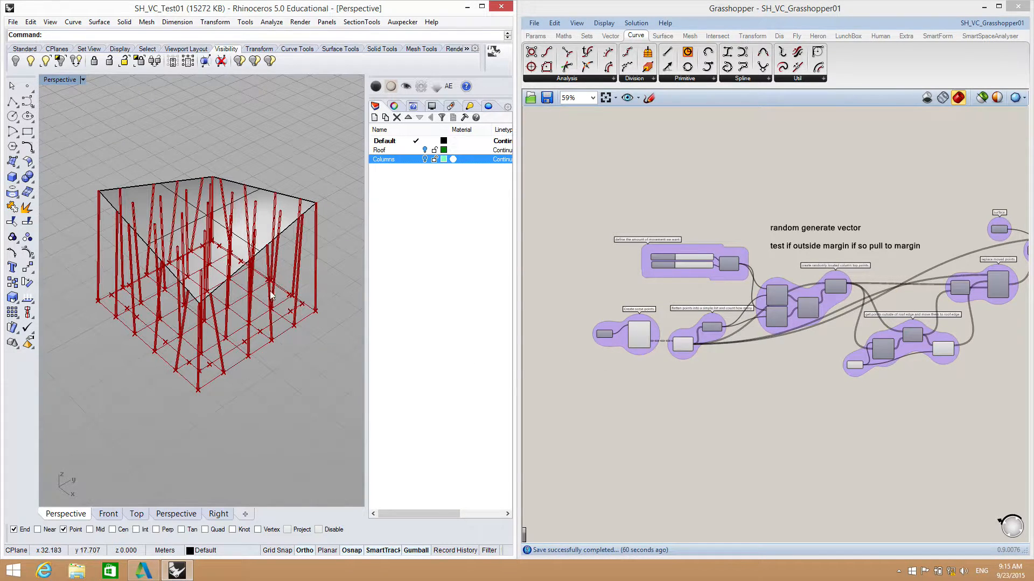
Step: Place a single point object on the empty ground plane in Rhino's Perspective viewport, away from the column model
{"action": "right_click_drag", "start_coordinate": [253, 378], "coordinate": [125, 361]}
{"action": "right_click_drag", "start_coordinate": [249, 359], "coordinate": [172, 352], "text": "shift"}
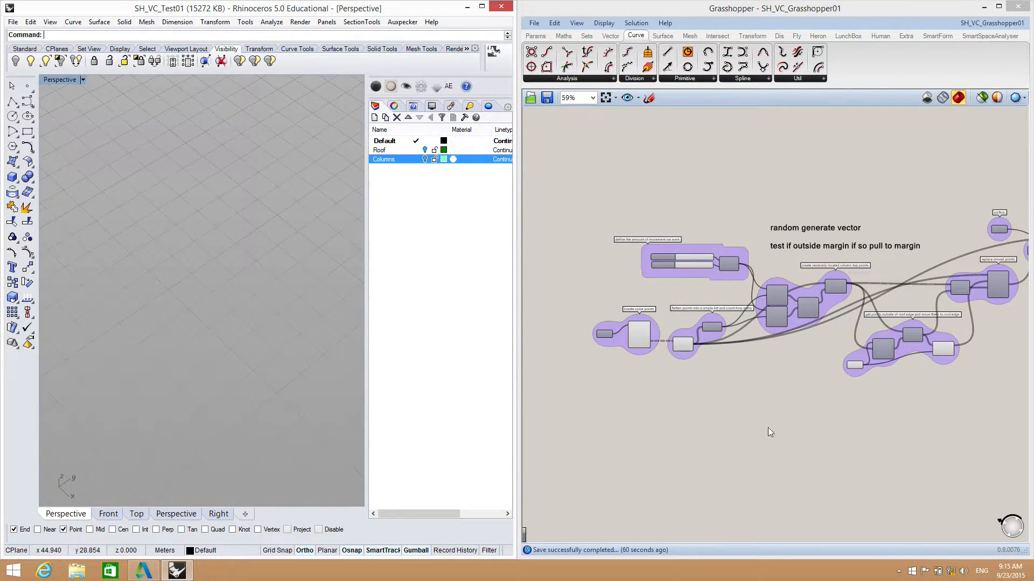
{"action": "right_click_drag", "start_coordinate": [777, 421], "coordinate": [745, 313]}
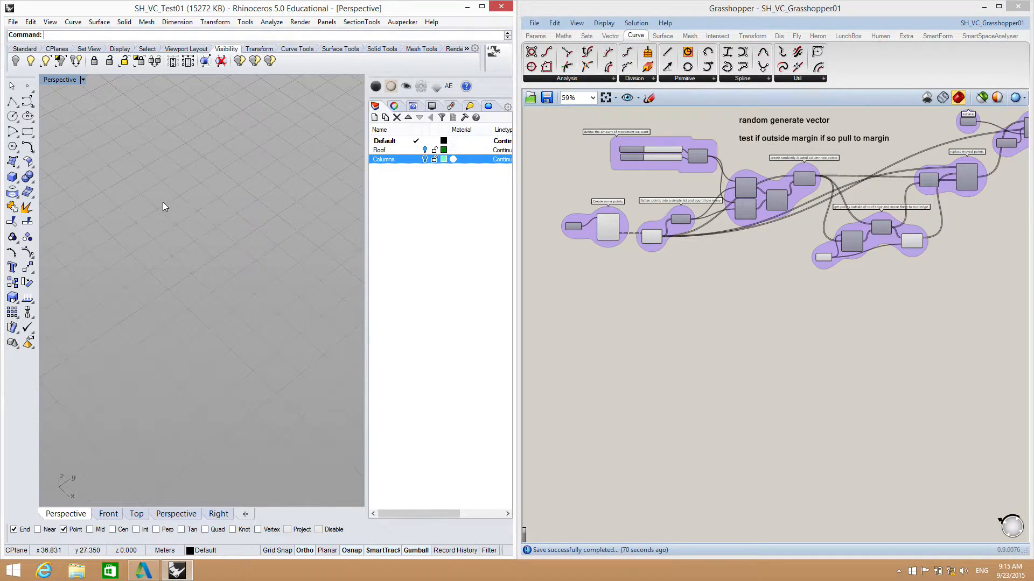
{"action": "left_click", "coordinate": [28, 87]}
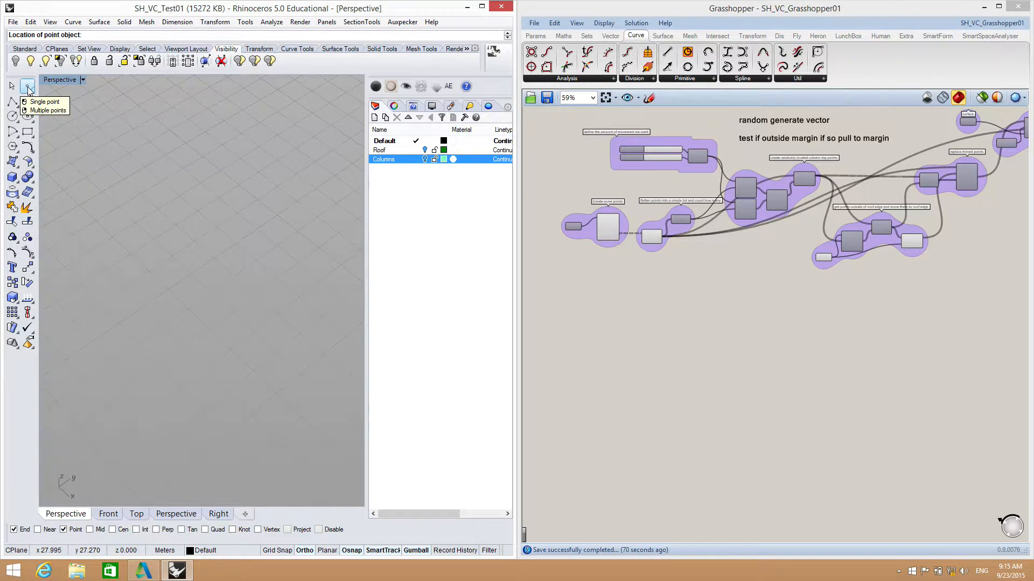
{"action": "left_click", "coordinate": [188, 267]}
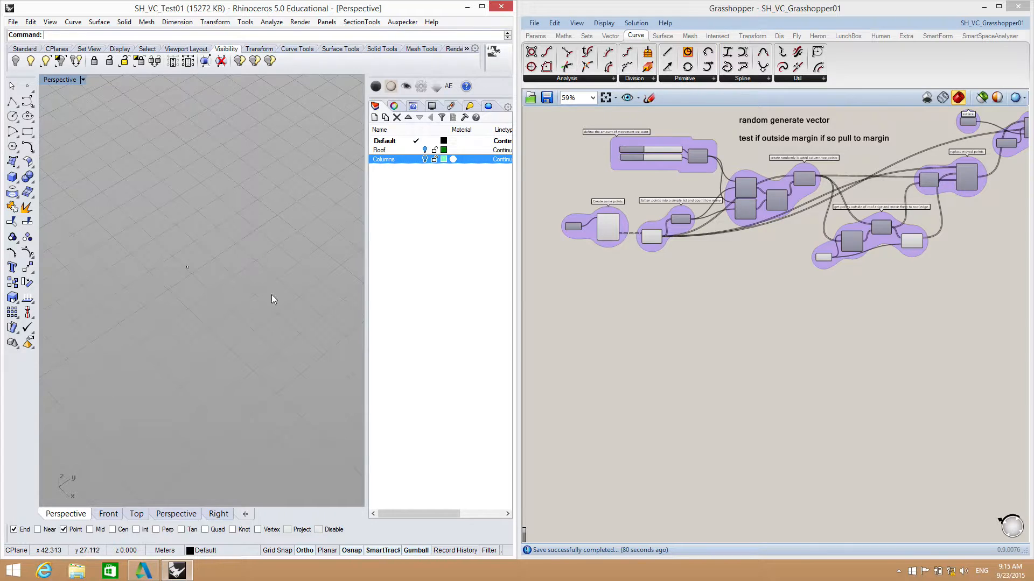
Step: Maximize the Grasshopper window so the definition fills the screen
{"action": "mouse_move", "coordinate": [706, 328]}
{"action": "right_mouse_down"}
{"action": "mouse_move", "coordinate": [696, 300]}
{"action": "mouse_move", "coordinate": [709, 335]}
{"action": "mouse_move", "coordinate": [708, 325]}
{"action": "right_mouse_up"}
{"action": "scroll", "coordinate": [603, 224], "scroll_direction": "up", "scroll_amount": 4}
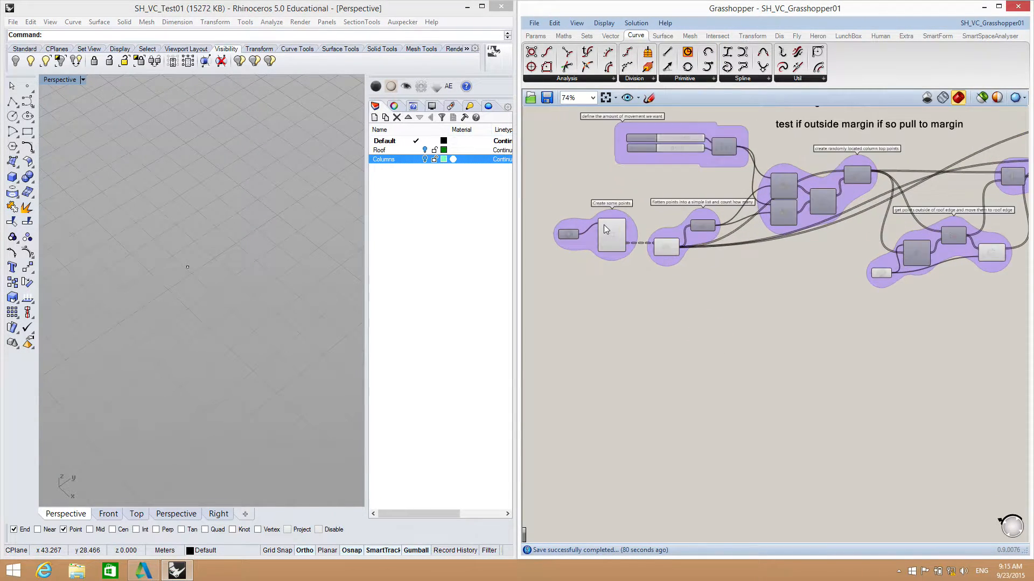
{"action": "right_click_drag", "start_coordinate": [643, 312], "coordinate": [720, 379]}
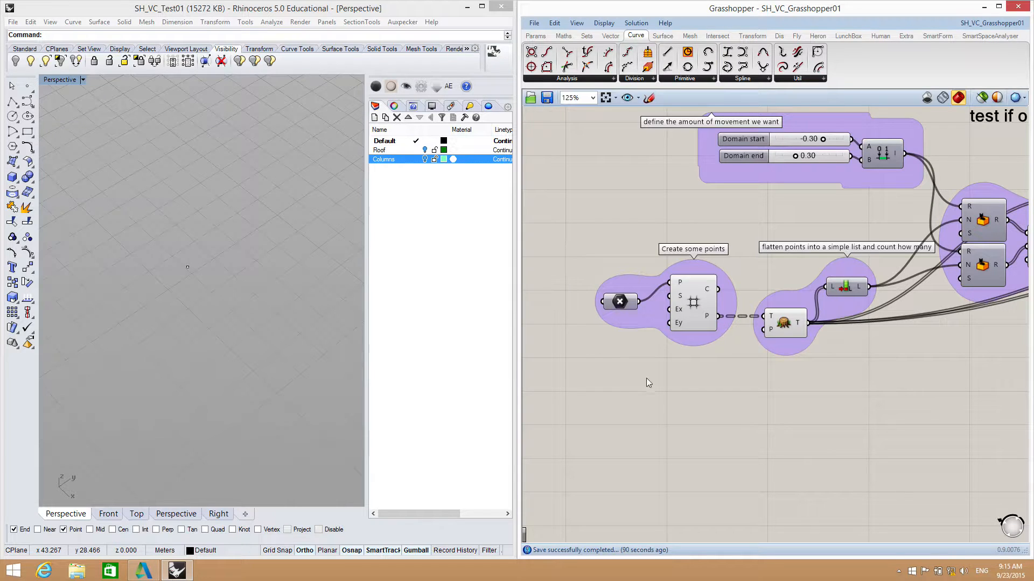
{"action": "right_click_drag", "start_coordinate": [643, 383], "coordinate": [645, 384]}
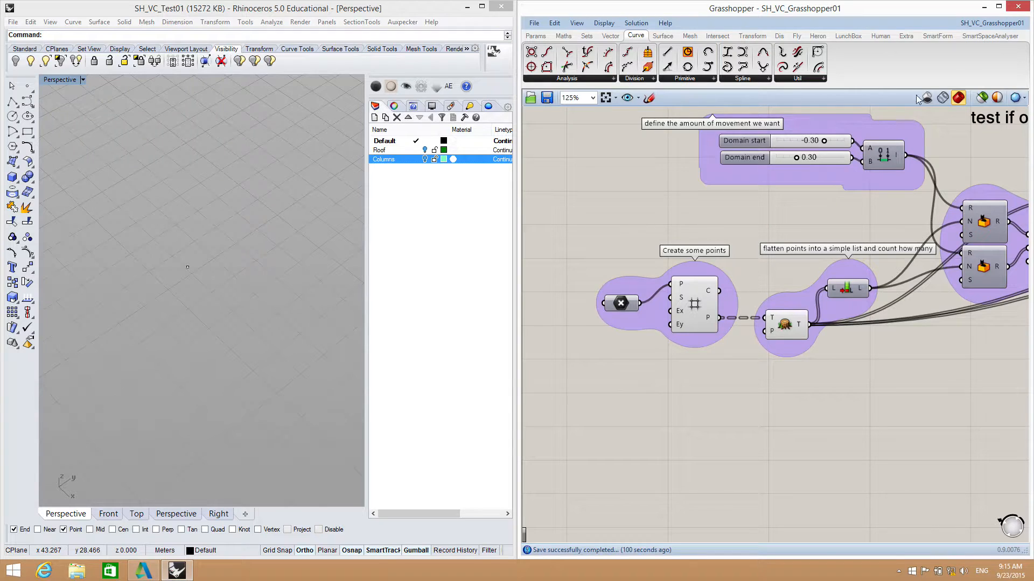
{"action": "left_click", "coordinate": [999, 7]}
{"action": "left_click", "coordinate": [998, 6]}
{"action": "left_click", "coordinate": [998, 6]}
{"action": "right_click_drag", "start_coordinate": [488, 350], "coordinate": [661, 402]}
{"action": "right_click_drag", "start_coordinate": [254, 279], "coordinate": [238, 264]}
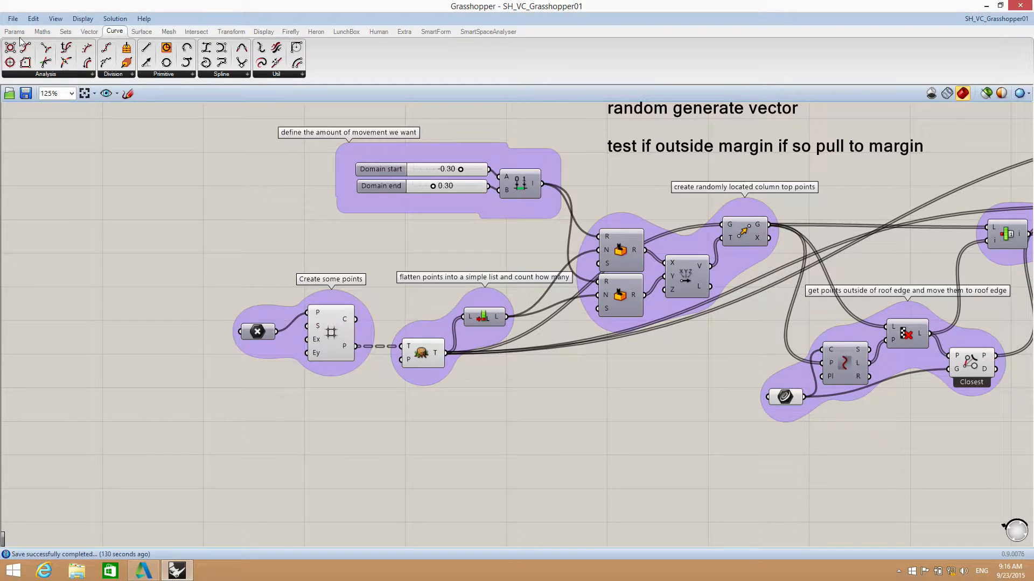
Step: Review the file commands and the Params, Maths, Sets, Vector and Curve component categories, including the curve division components
{"action": "left_click", "coordinate": [13, 18]}
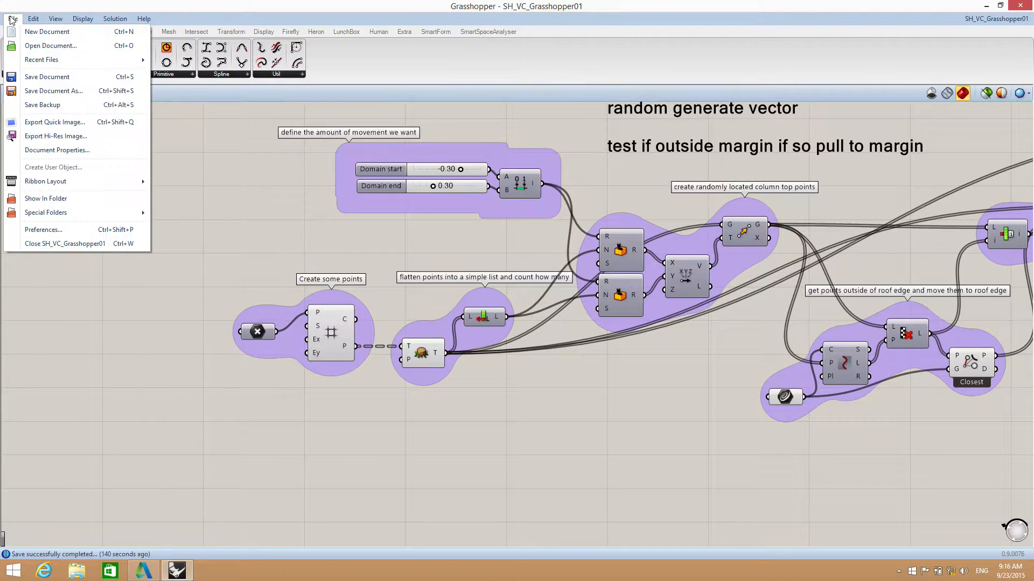
{"action": "left_click", "coordinate": [36, 19]}
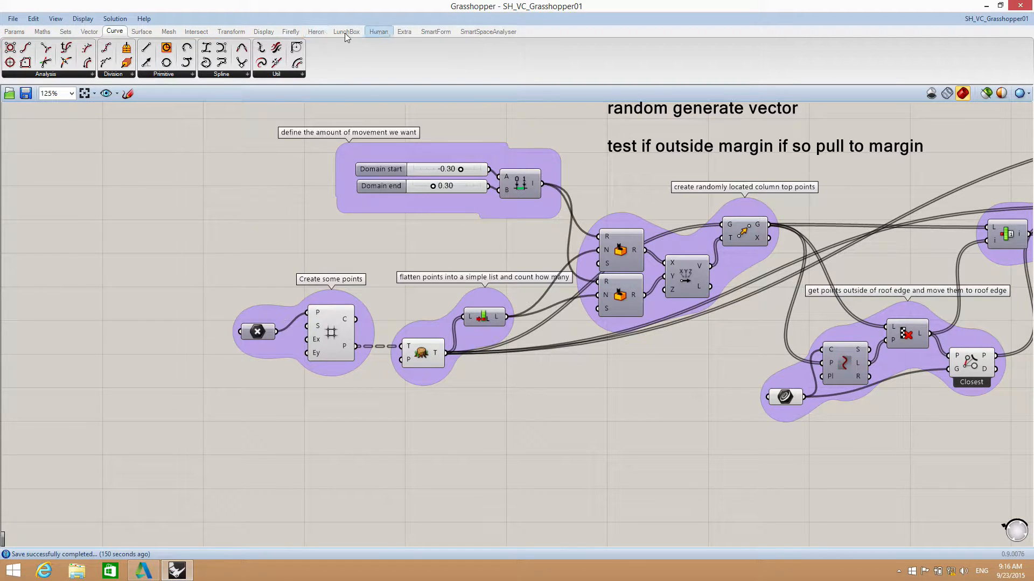
{"action": "left_click", "coordinate": [17, 30]}
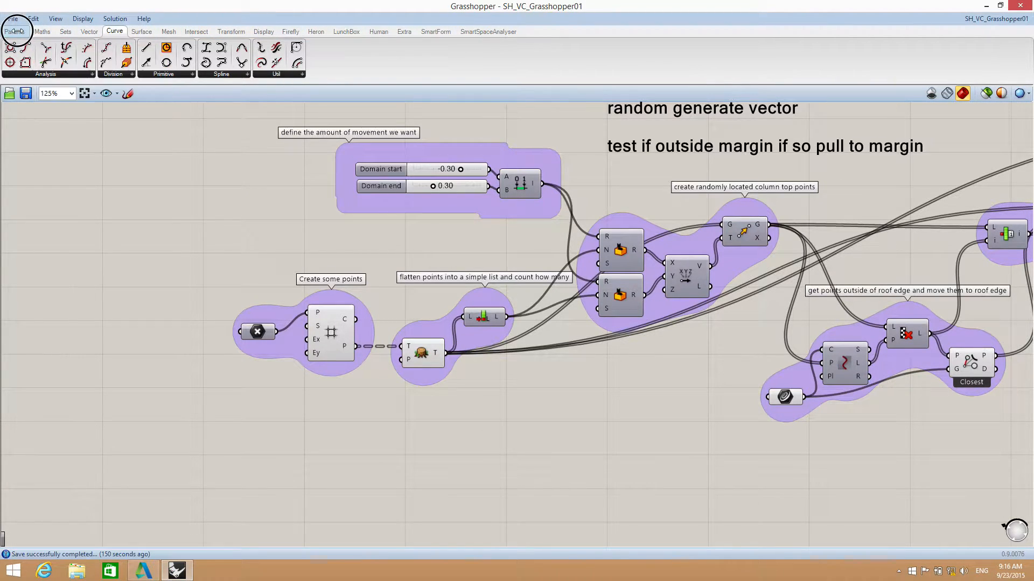
{"action": "left_click", "coordinate": [42, 30]}
{"action": "left_click", "coordinate": [65, 32]}
{"action": "left_click", "coordinate": [89, 31]}
{"action": "left_click", "coordinate": [111, 32]}
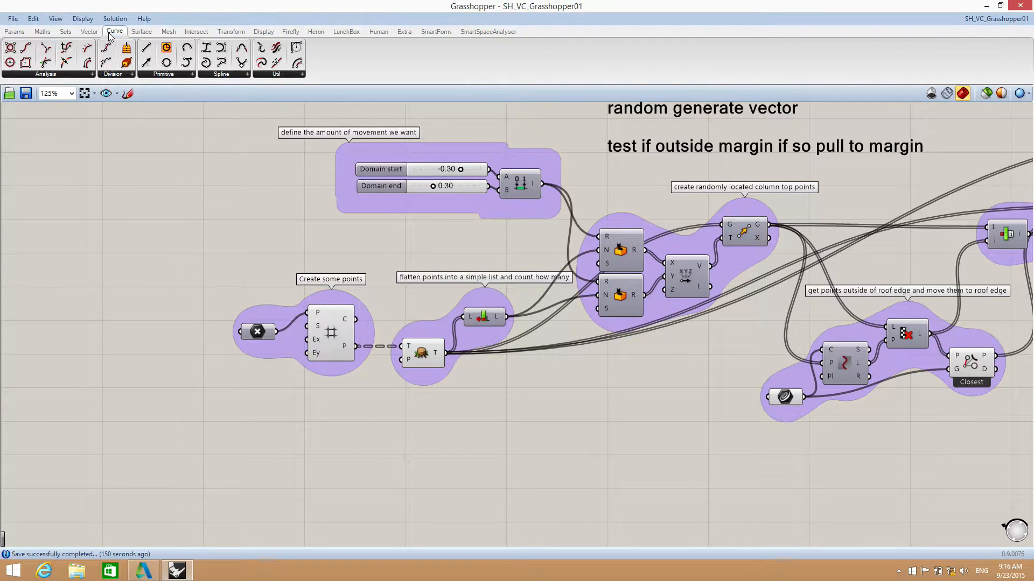
{"action": "left_click", "coordinate": [131, 74]}
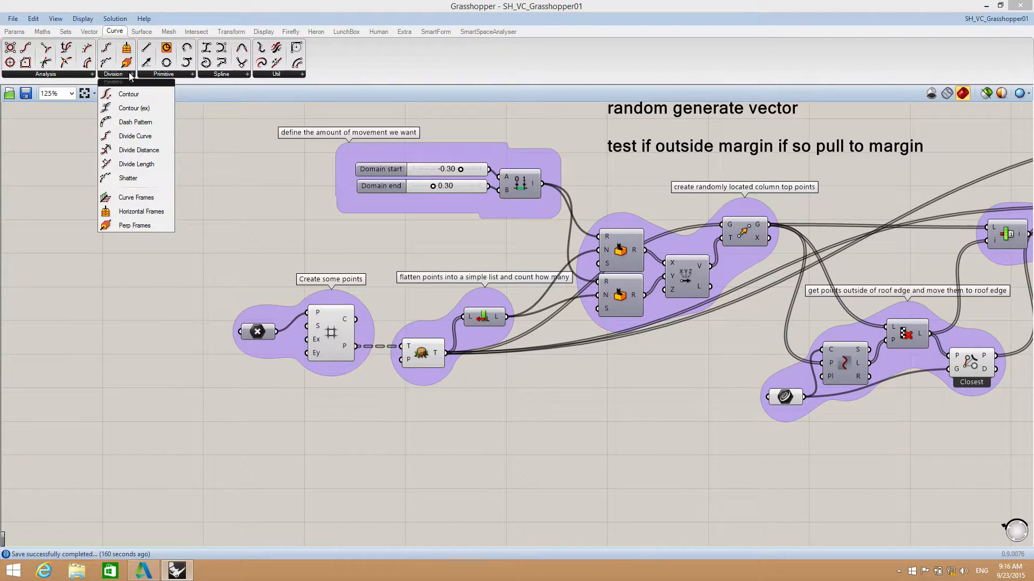
Step: Examine the Surface components grouped under Analysis, Freeform, Primitive and Util
{"action": "left_click", "coordinate": [152, 32]}
{"action": "left_click", "coordinate": [169, 31]}
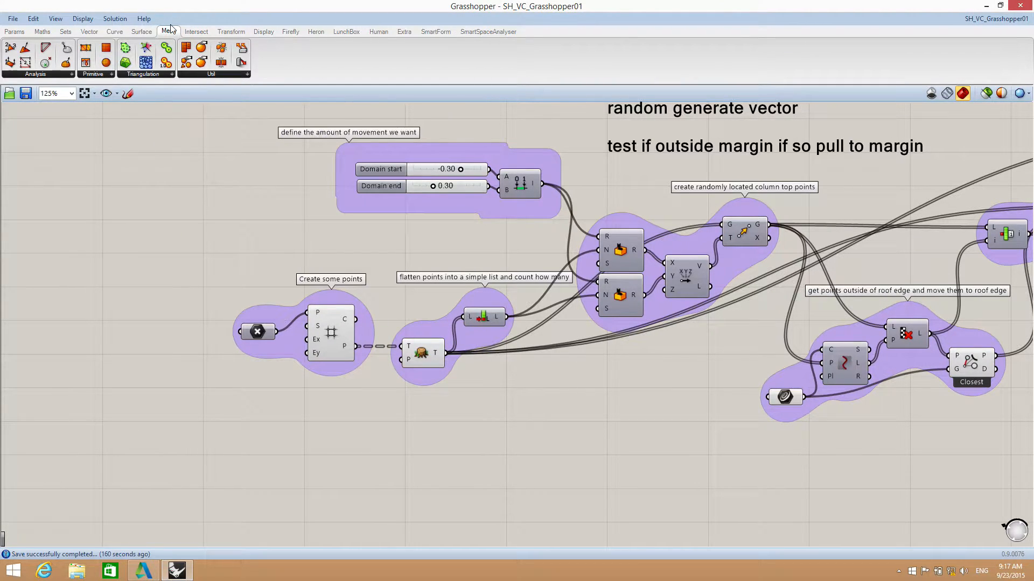
{"action": "left_click", "coordinate": [143, 33]}
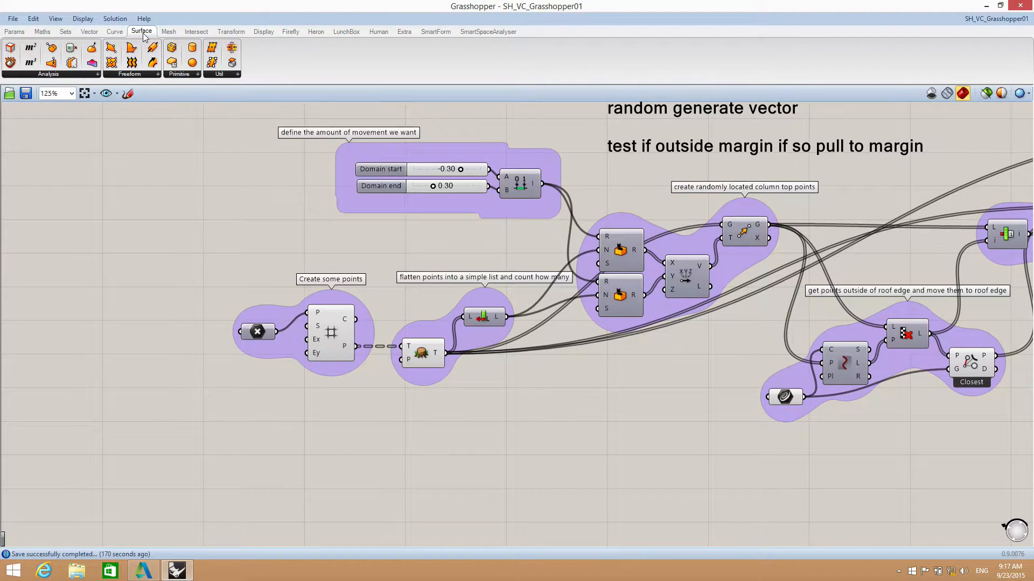
{"action": "left_click", "coordinate": [87, 75]}
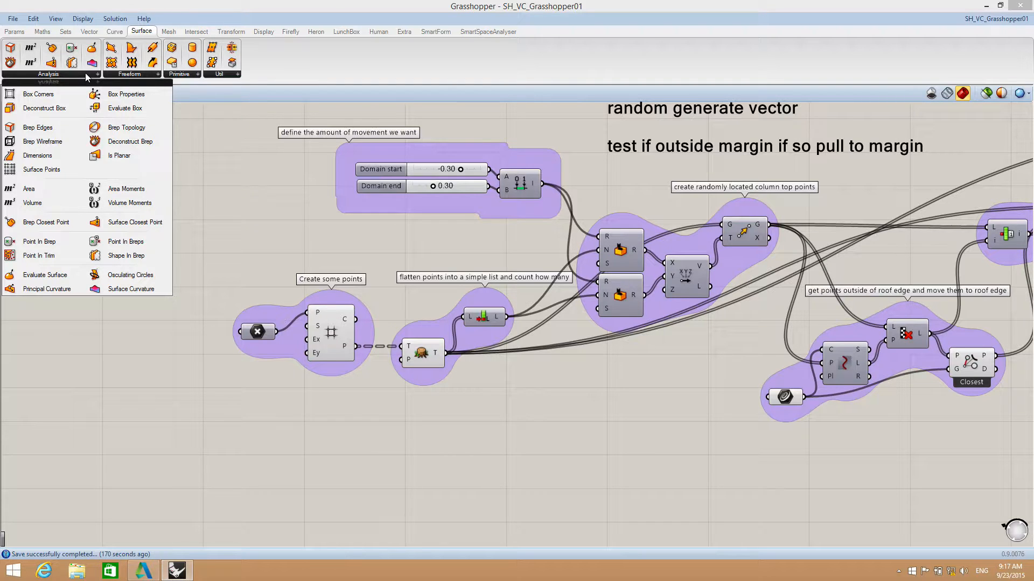
{"action": "left_click", "coordinate": [126, 77]}
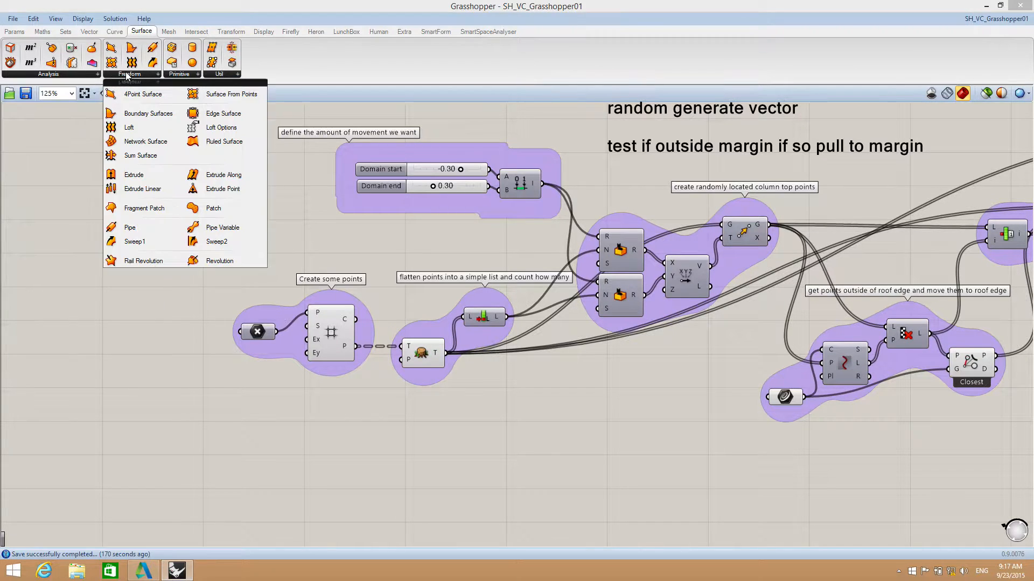
{"action": "left_click", "coordinate": [176, 74]}
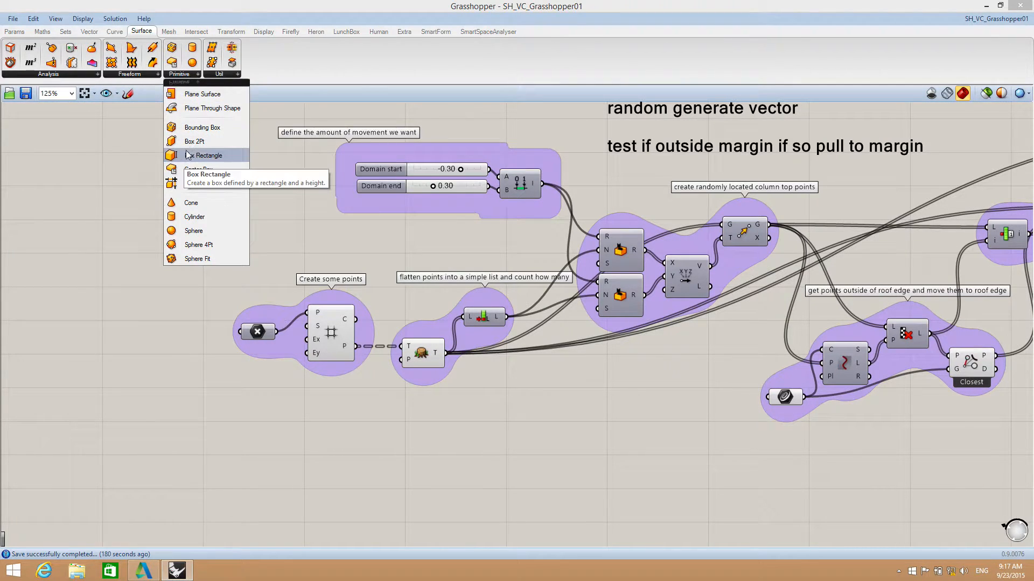
{"action": "left_click", "coordinate": [219, 74]}
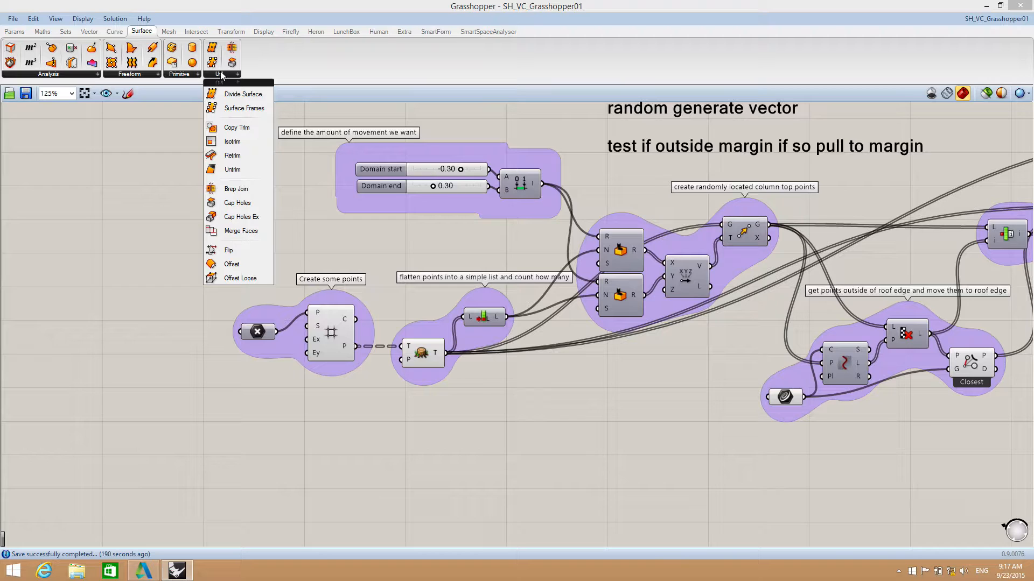
Step: Examine the Vector category's point and plane components
{"action": "left_click", "coordinate": [121, 34]}
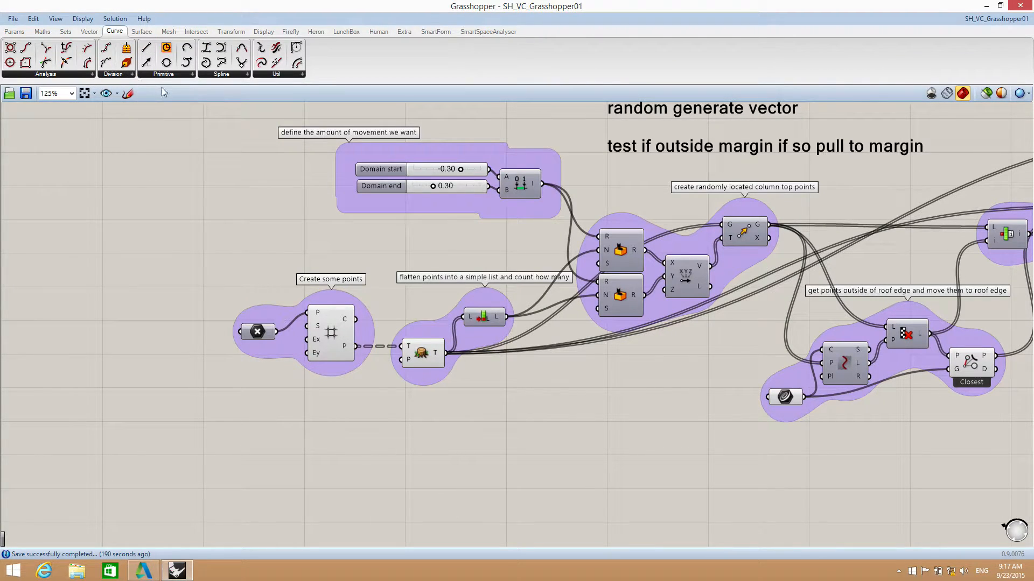
{"action": "left_click", "coordinate": [90, 32]}
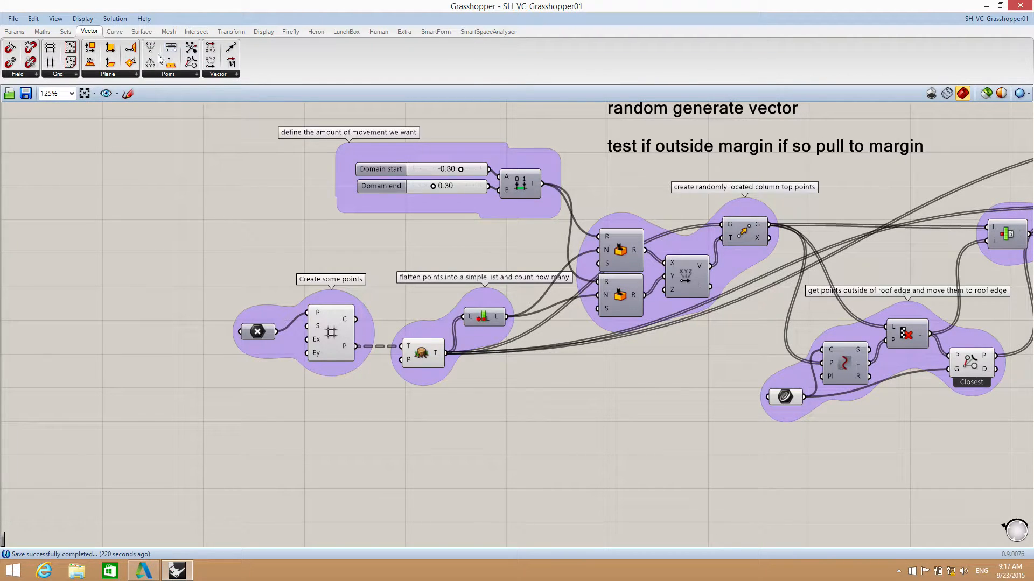
{"action": "left_click", "coordinate": [170, 73]}
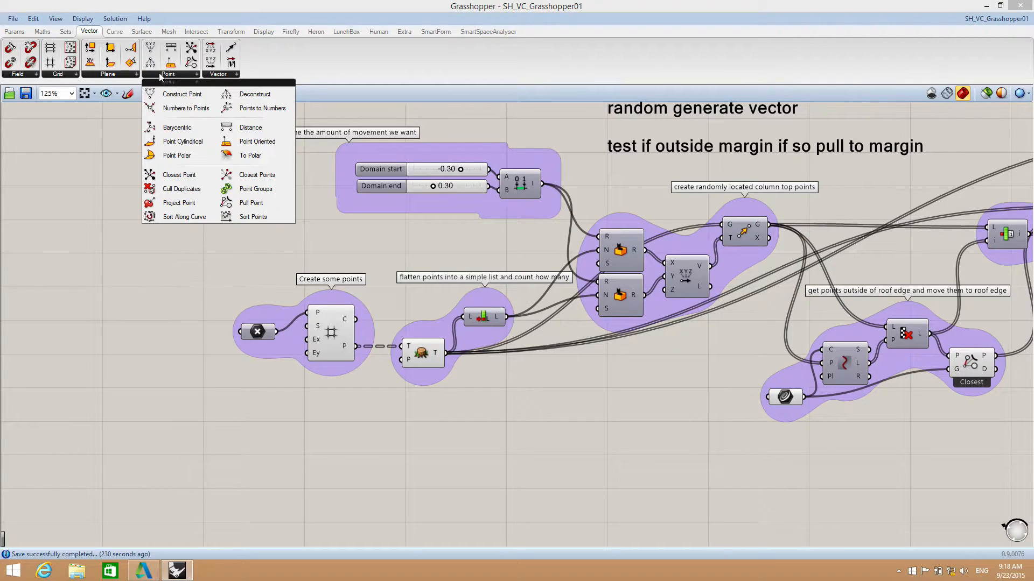
{"action": "mouse_move", "coordinate": [121, 76]}
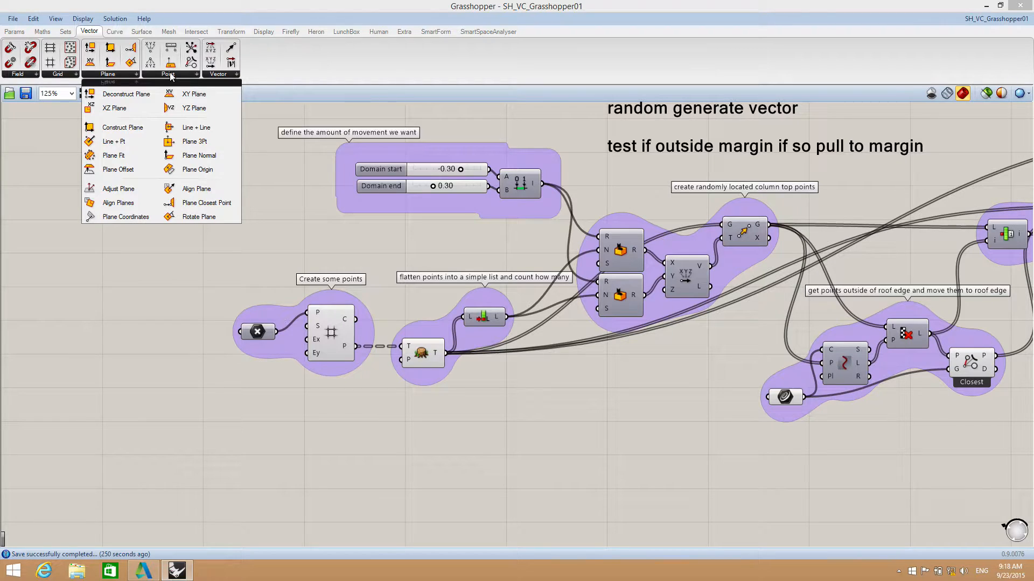
{"action": "left_click", "coordinate": [220, 74]}
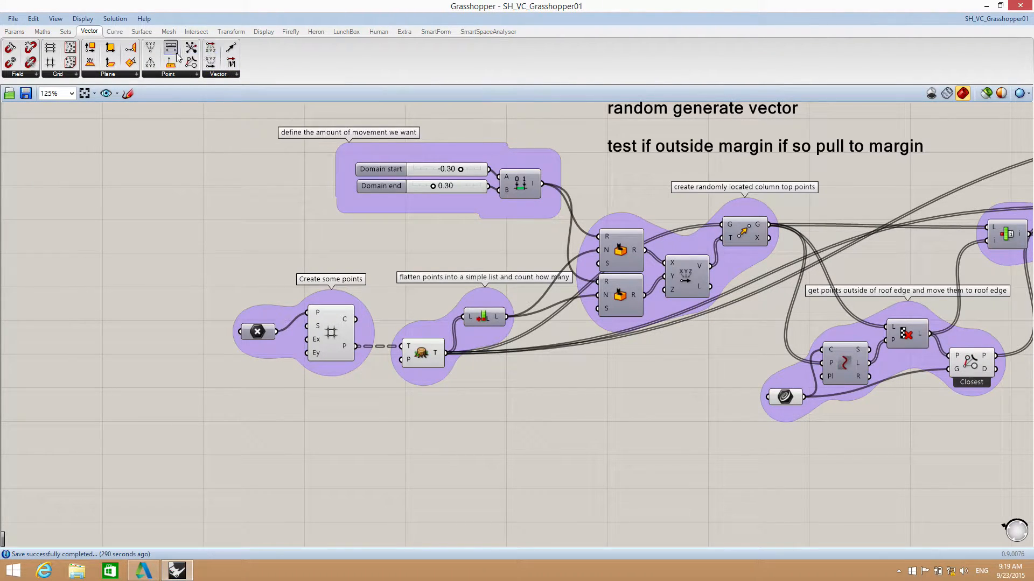
Step: Add a Construct Point component on the empty canvas beside the existing point-grid group
{"action": "left_click", "coordinate": [148, 48]}
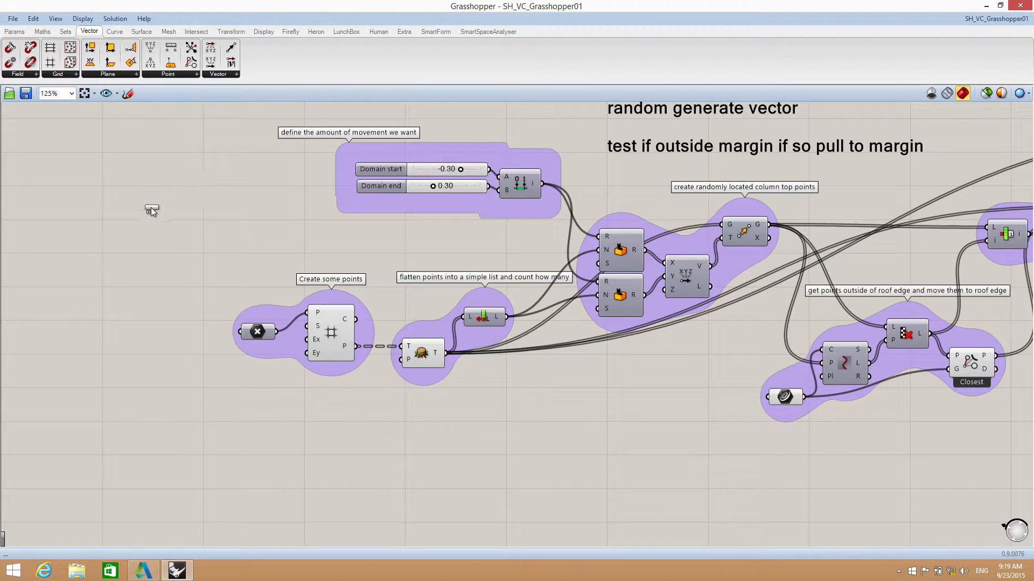
{"action": "left_click", "coordinate": [125, 234]}
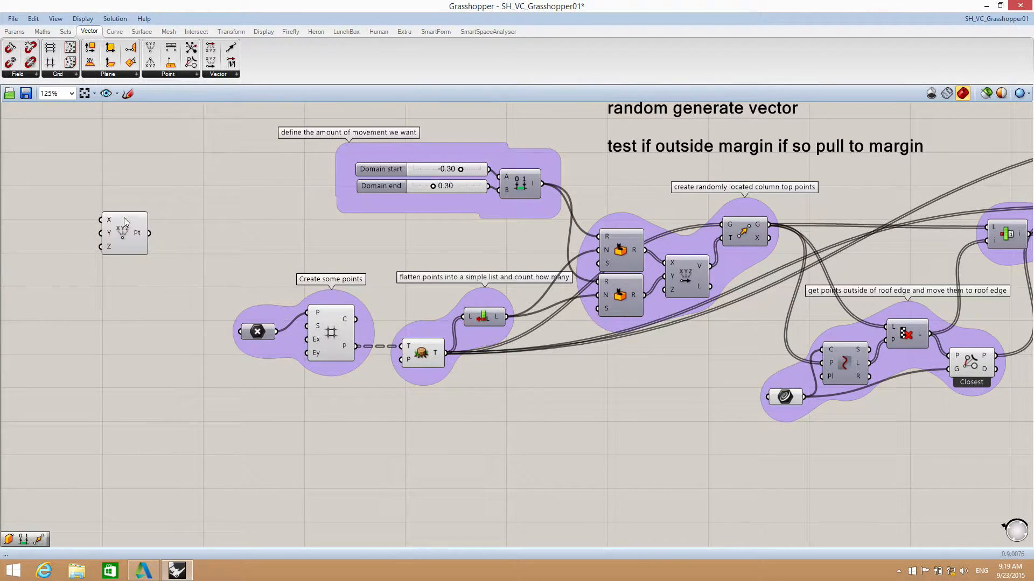
{"action": "left_click_drag", "start_coordinate": [125, 234], "coordinate": [139, 242]}
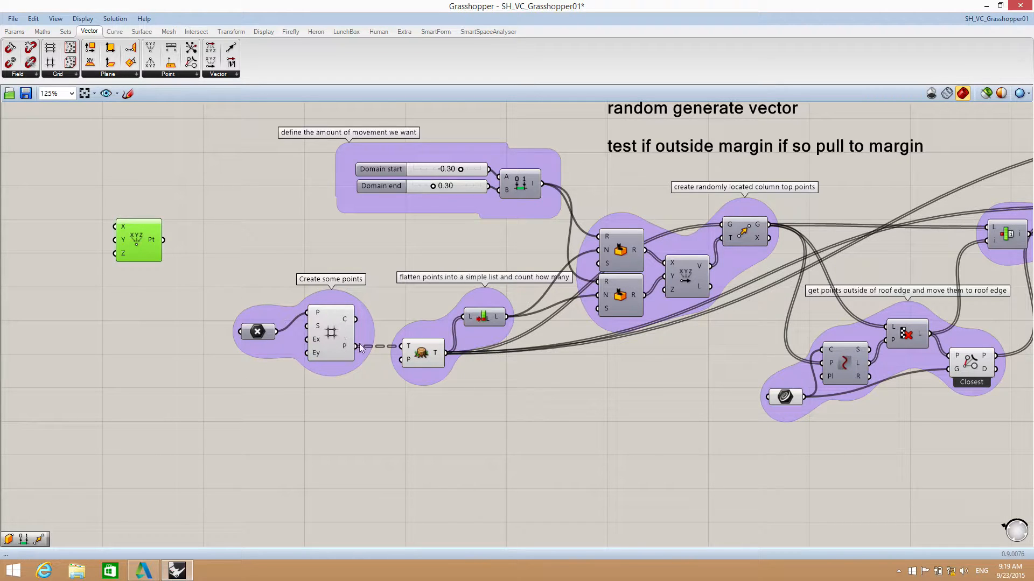
{"action": "left_click", "coordinate": [256, 250]}
Step: Add a Deconstruct point component beside Construct Point and connect the Pt output to its P input
{"action": "left_click", "coordinate": [169, 74]}
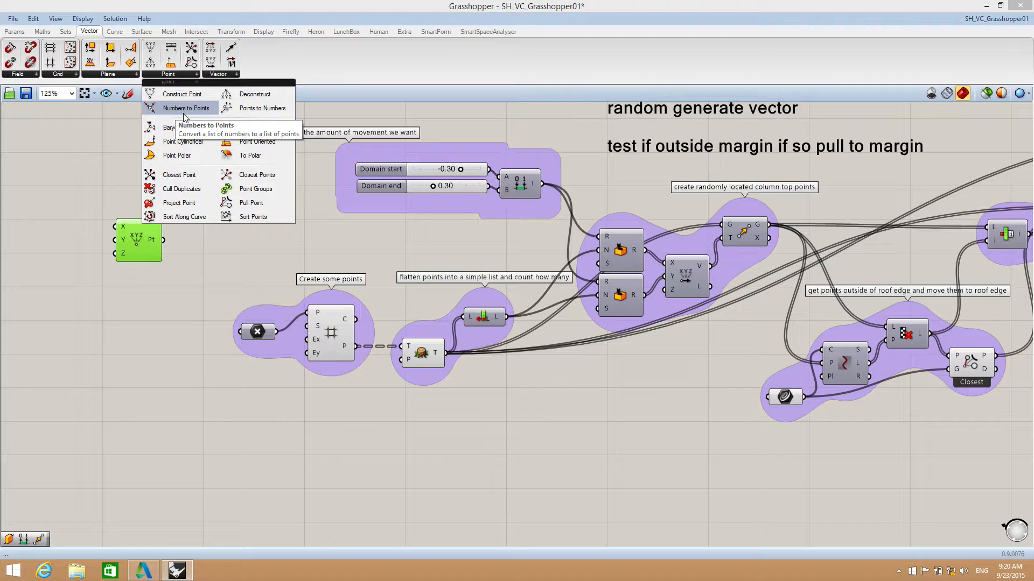
{"action": "left_click", "coordinate": [244, 94]}
{"action": "left_click", "coordinate": [220, 225]}
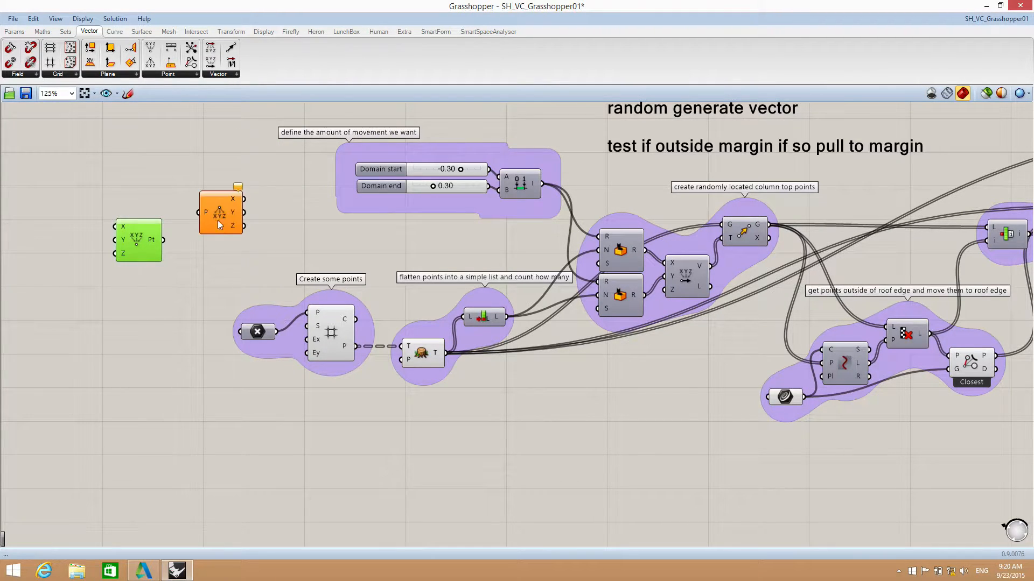
{"action": "left_click_drag", "start_coordinate": [163, 240], "coordinate": [216, 233]}
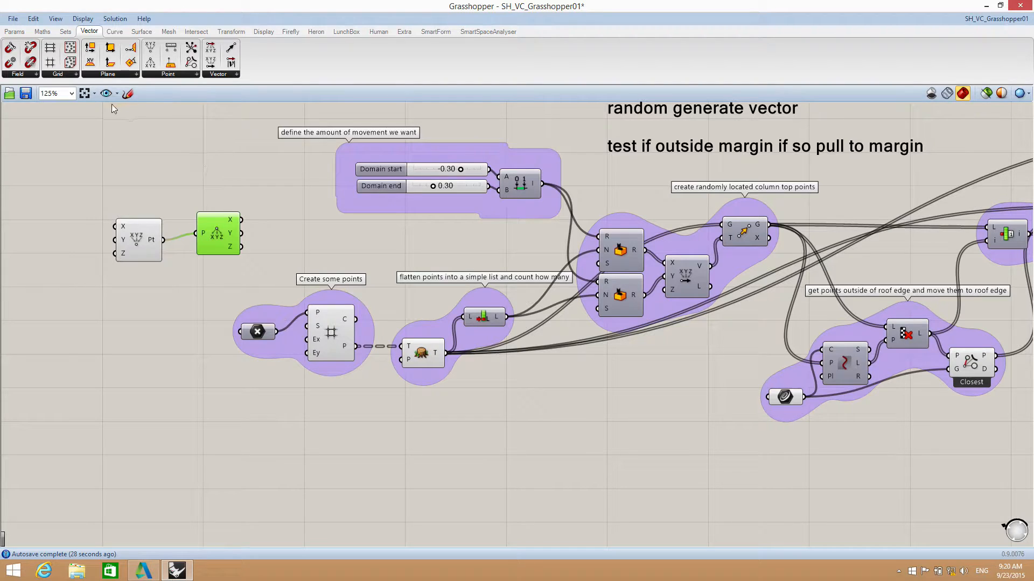
{"action": "left_click_drag", "start_coordinate": [215, 240], "coordinate": [209, 229]}
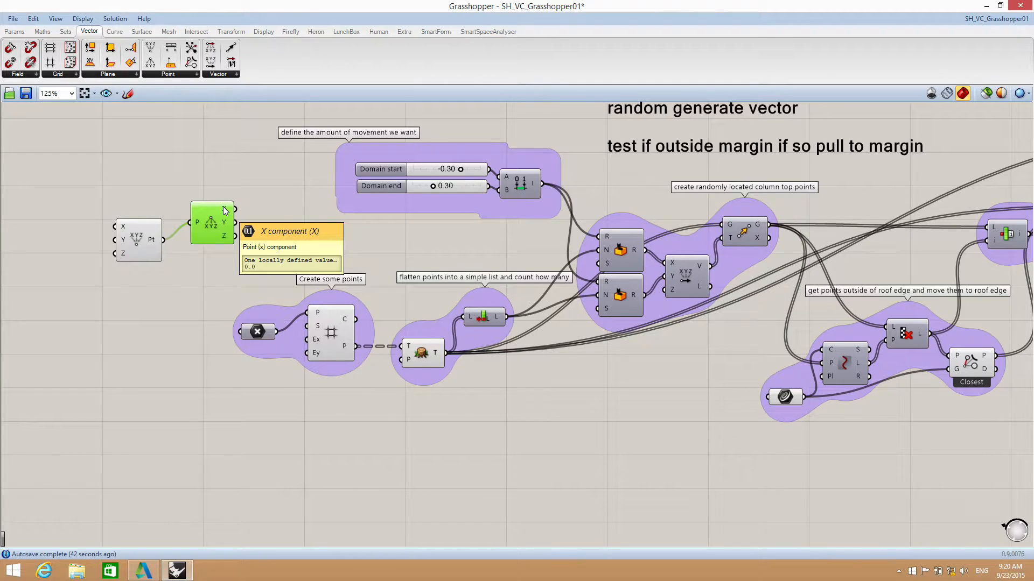
{"action": "left_click", "coordinate": [327, 383]}
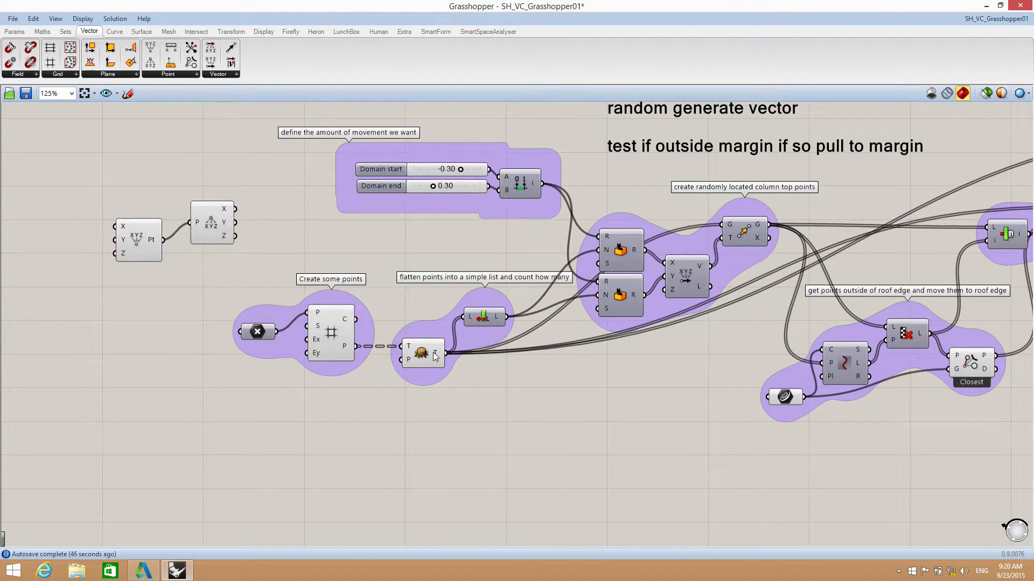
Step: Delete the connected Construct Point and Deconstruct components from the canvas
{"action": "mouse_move", "coordinate": [434, 354]}
{"action": "left_click_drag", "start_coordinate": [221, 255], "coordinate": [107, 188]}
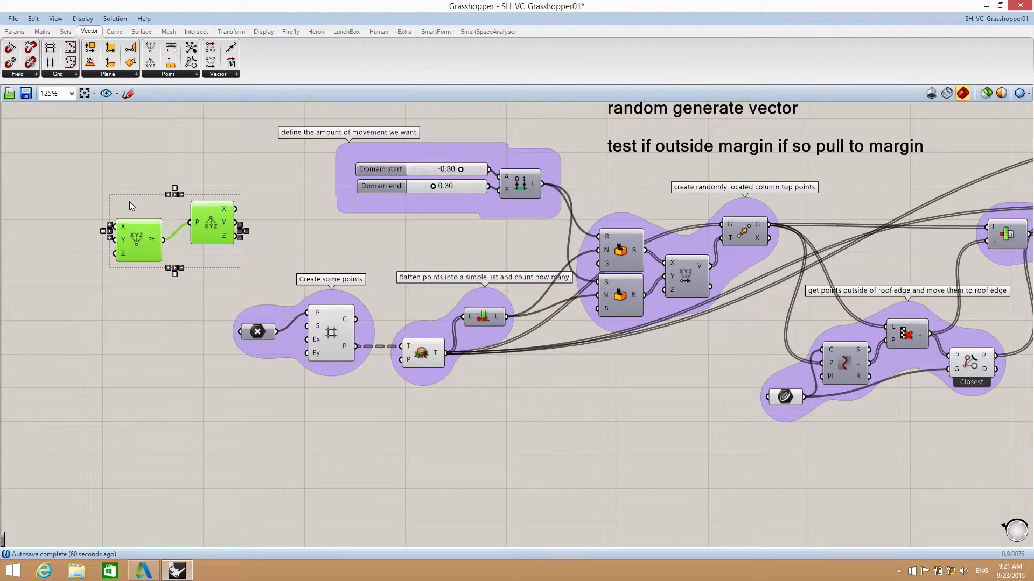
{"action": "key", "text": "Delete"}
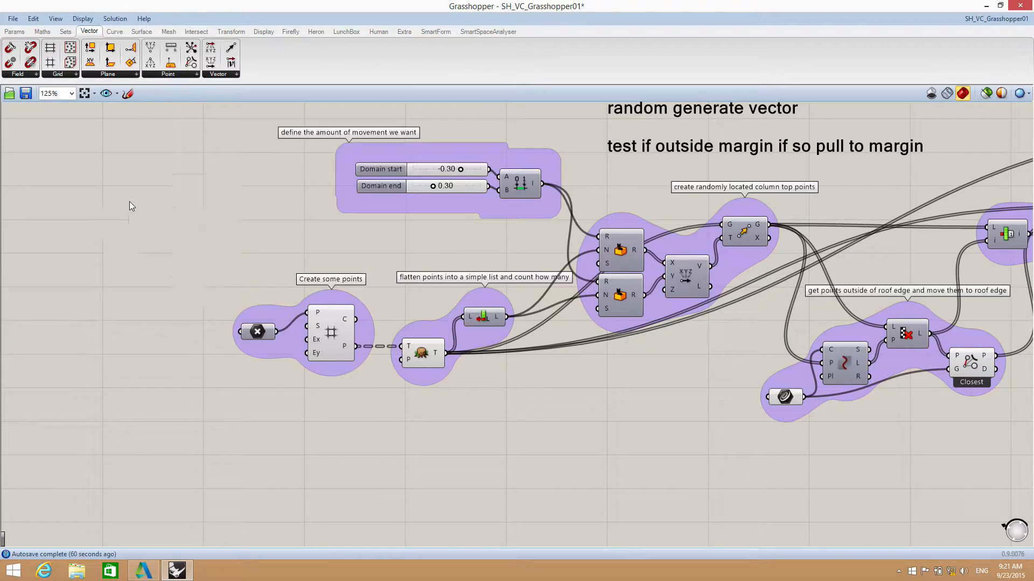
Step: Switch to Preview and look over the ColumnDefinitionCrop image of the complete column definition
{"action": "key", "text": "ctrl+Left"}
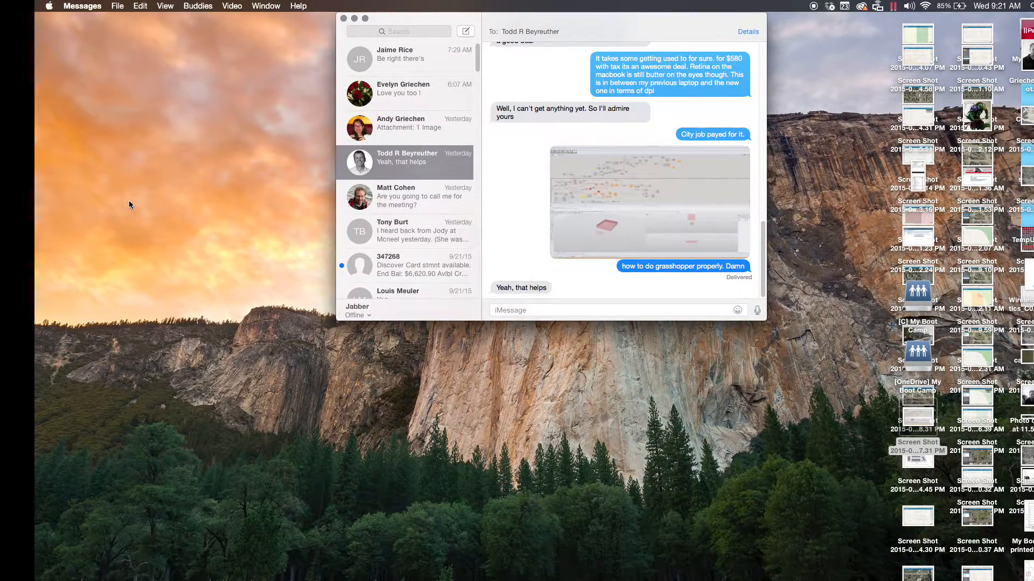
{"action": "key", "text": "ctrl+Right"}
{"action": "double_click", "coordinate": [129, 204]}
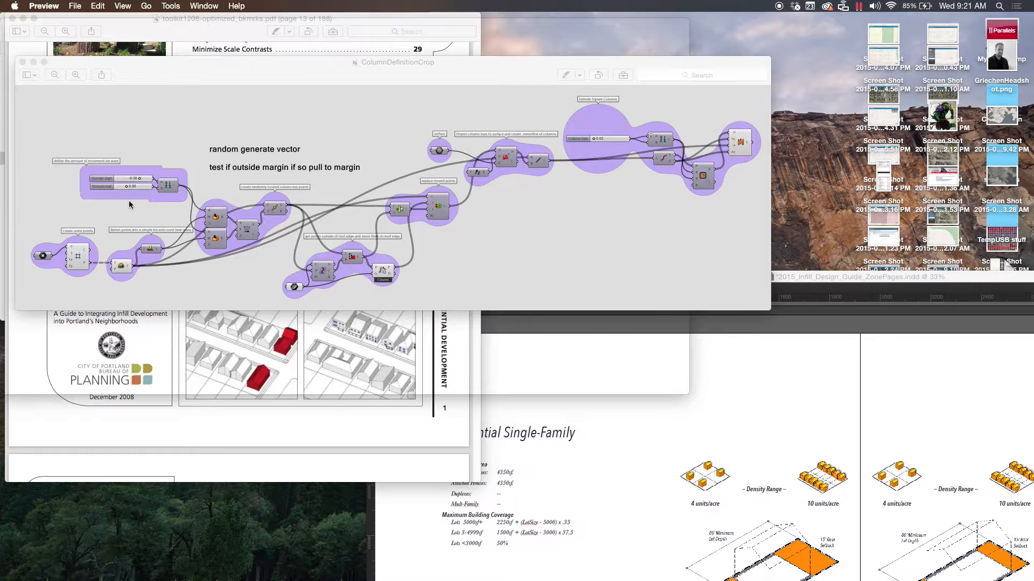
{"action": "left_click", "coordinate": [434, 73]}
{"action": "left_click_drag", "start_coordinate": [434, 73], "coordinate": [486, 70]}
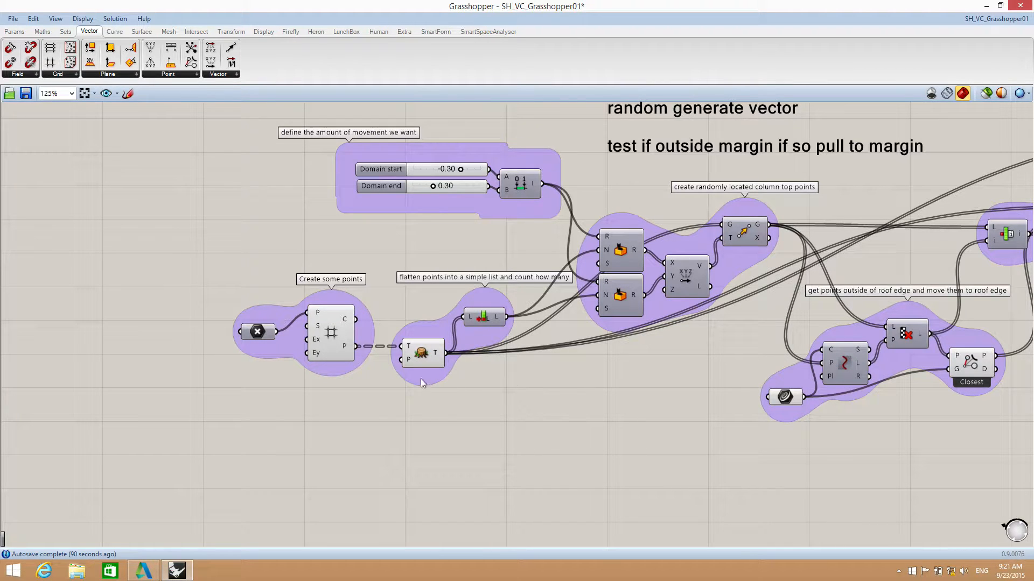
Step: Minimize Grasshopper and examine the previewed roof and column model in Rhino's Perspective view
{"action": "left_click", "coordinate": [985, 5]}
{"action": "left_click", "coordinate": [189, 258]}
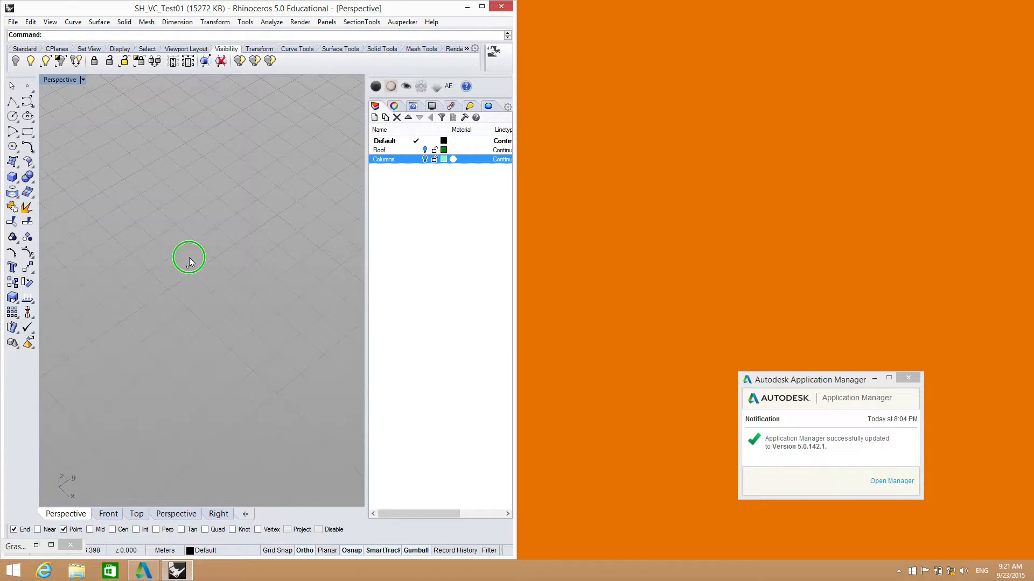
{"action": "scroll", "coordinate": [235, 330], "scroll_direction": "down", "scroll_amount": 5}
{"action": "right_click_drag", "start_coordinate": [133, 360], "coordinate": [245, 250]}
{"action": "scroll", "coordinate": [134, 298], "scroll_direction": "up", "scroll_amount": 8}
{"action": "right_click_drag", "start_coordinate": [231, 299], "coordinate": [218, 282]}
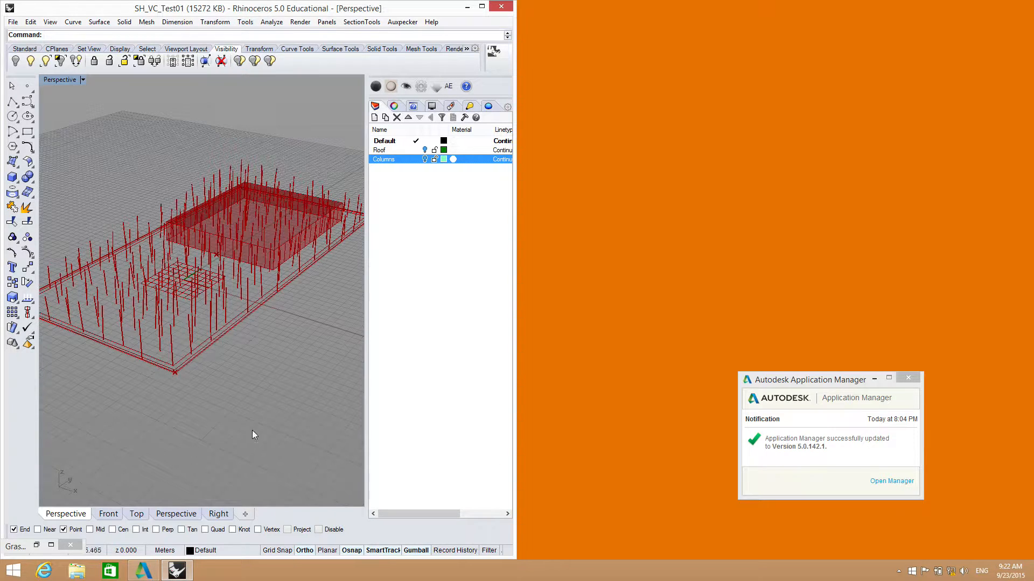
Step: Bring the Grasshopper definition back to the front of the Rhino model
{"action": "left_click", "coordinate": [188, 570]}
{"action": "left_click", "coordinate": [185, 571]}
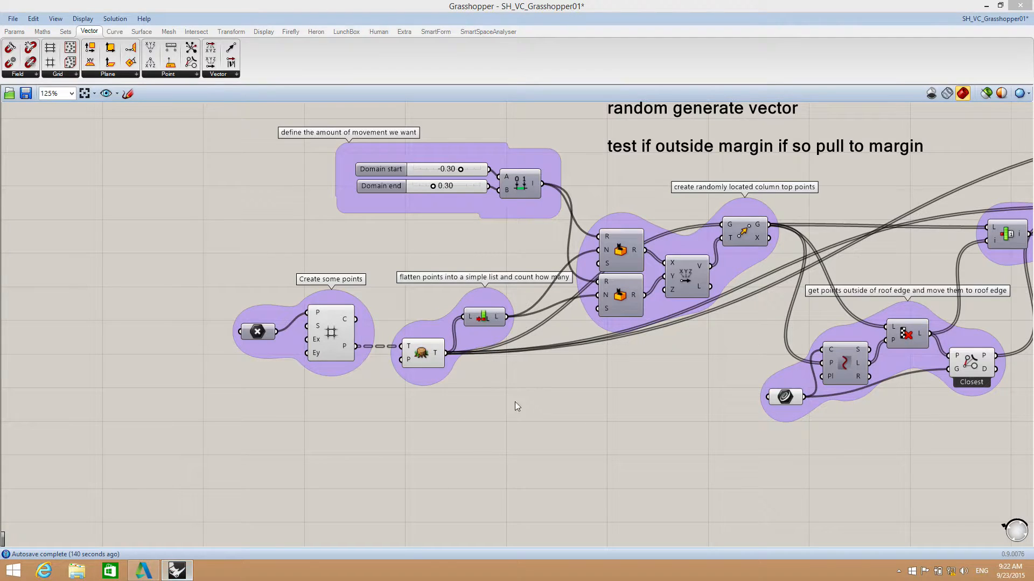
{"action": "right_click_drag", "start_coordinate": [188, 194], "coordinate": [227, 220]}
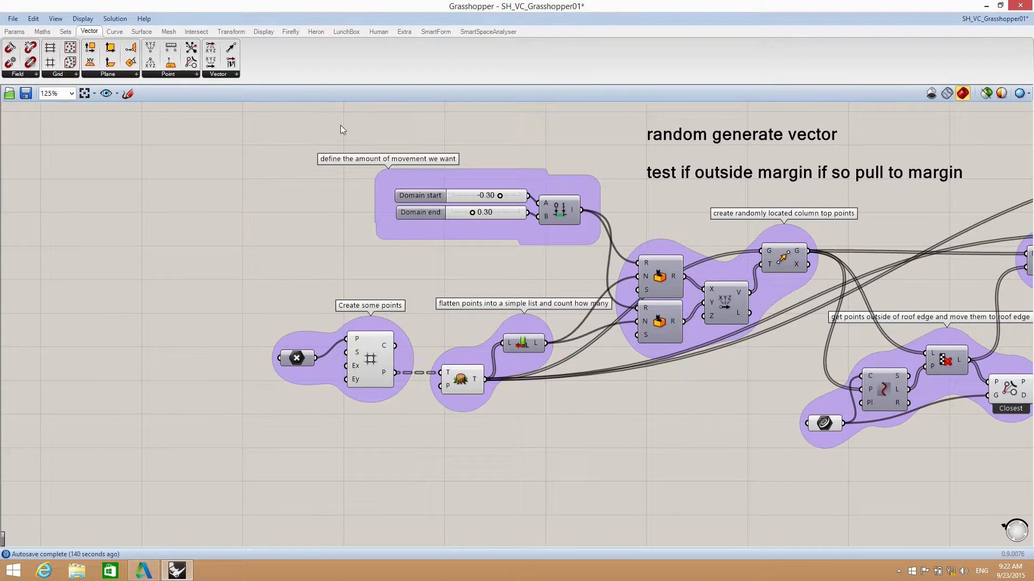
Step: Turn off Draw Icons to show component names on the canvas, and turn it back on
{"action": "left_click", "coordinate": [82, 20]}
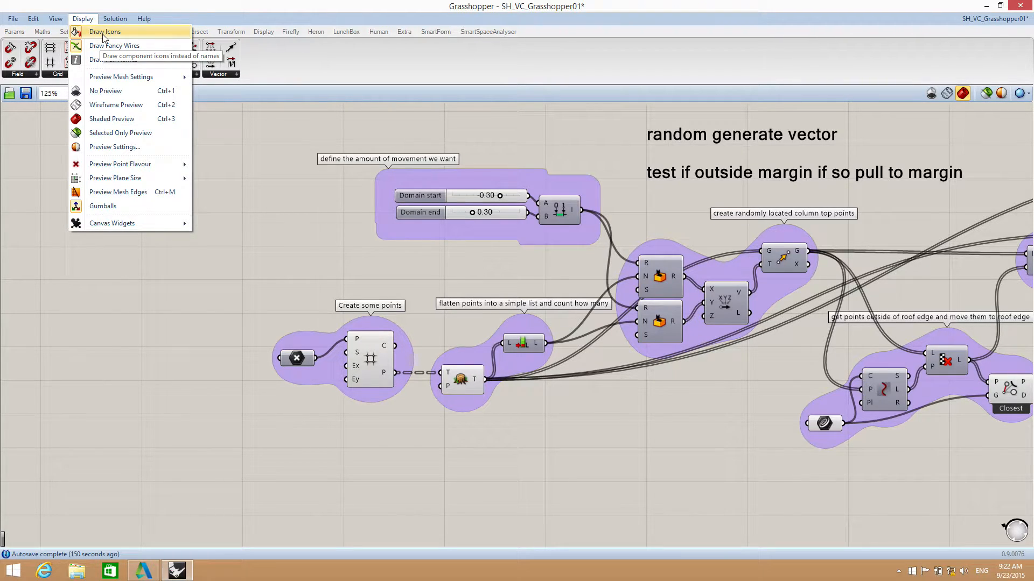
{"action": "left_click", "coordinate": [105, 33]}
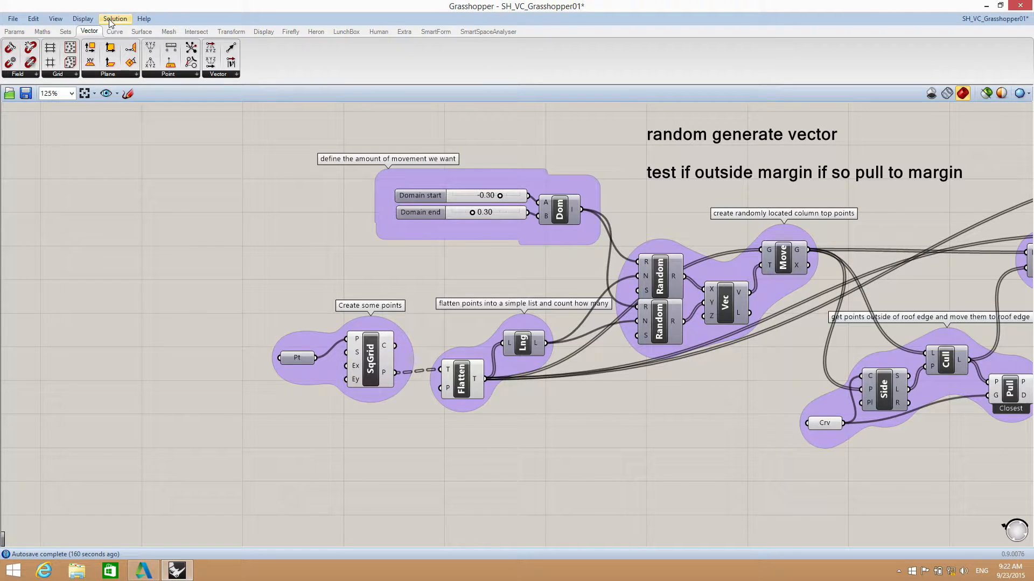
{"action": "left_click", "coordinate": [82, 18]}
{"action": "left_click", "coordinate": [93, 31]}
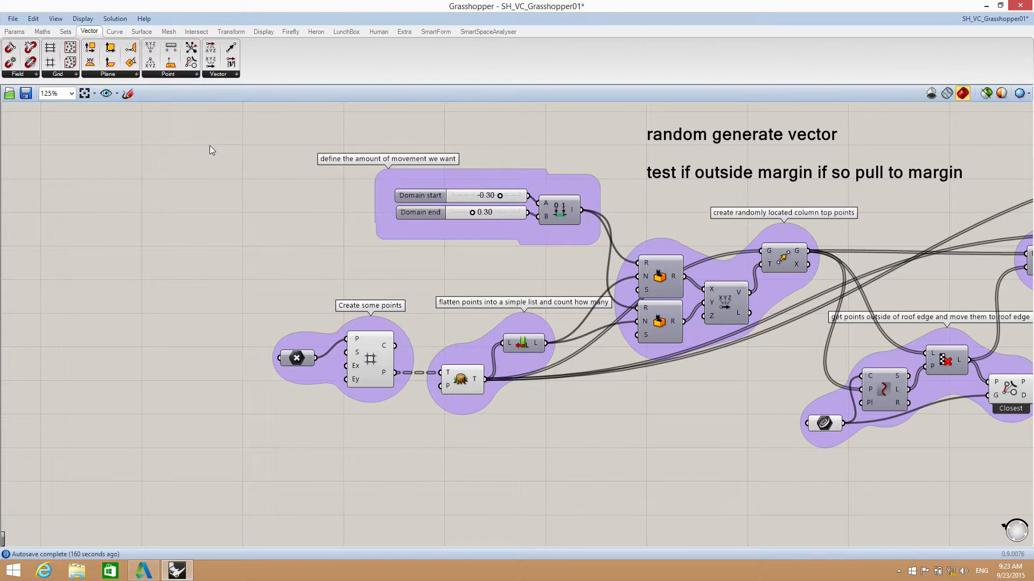
Step: Arrange the Grasshopper window side by side with the Rhino model
{"action": "right_click_drag", "start_coordinate": [619, 417], "coordinate": [436, 376]}
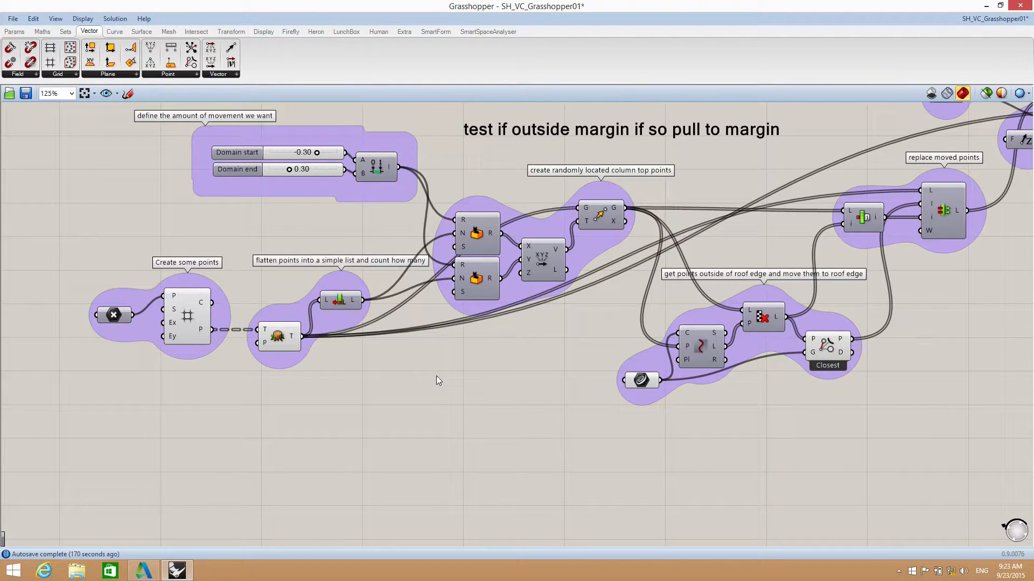
{"action": "right_click_drag", "start_coordinate": [522, 410], "coordinate": [537, 444]}
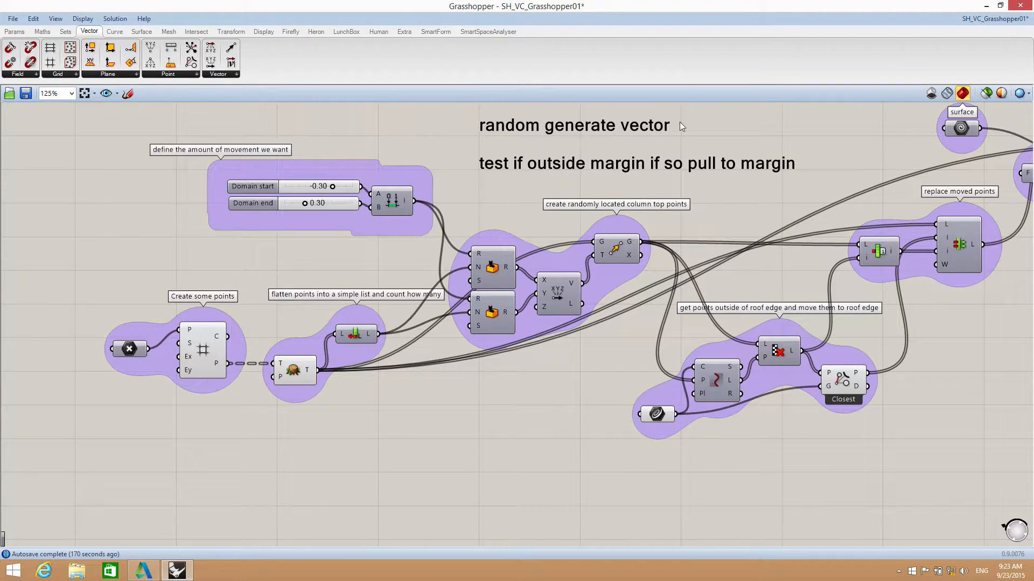
{"action": "key", "text": "super+Right"}
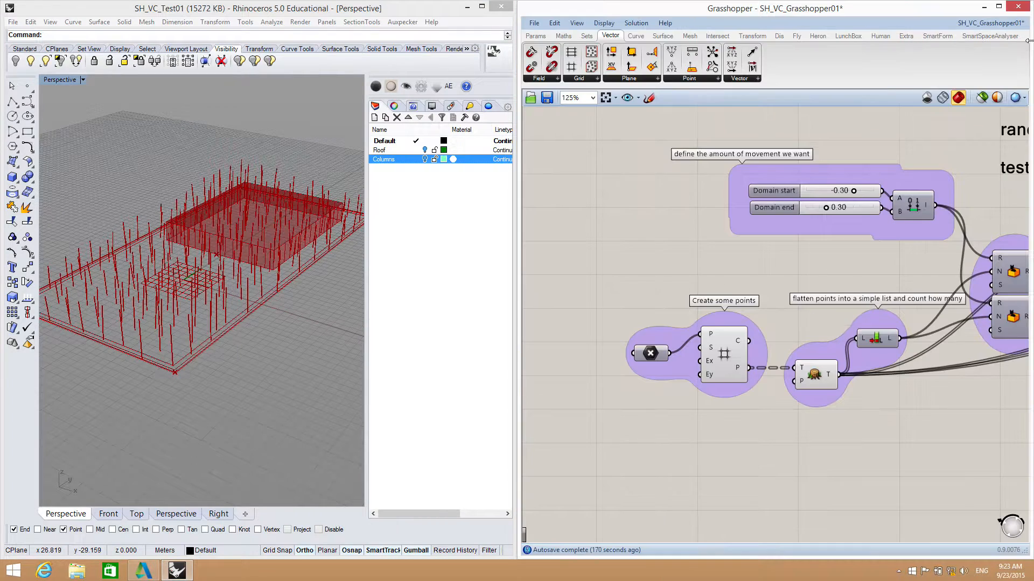
Step: Examine the Rhino model's roofs and columns, including the small separate roof surface with its grid of columns
{"action": "left_click", "coordinate": [212, 309]}
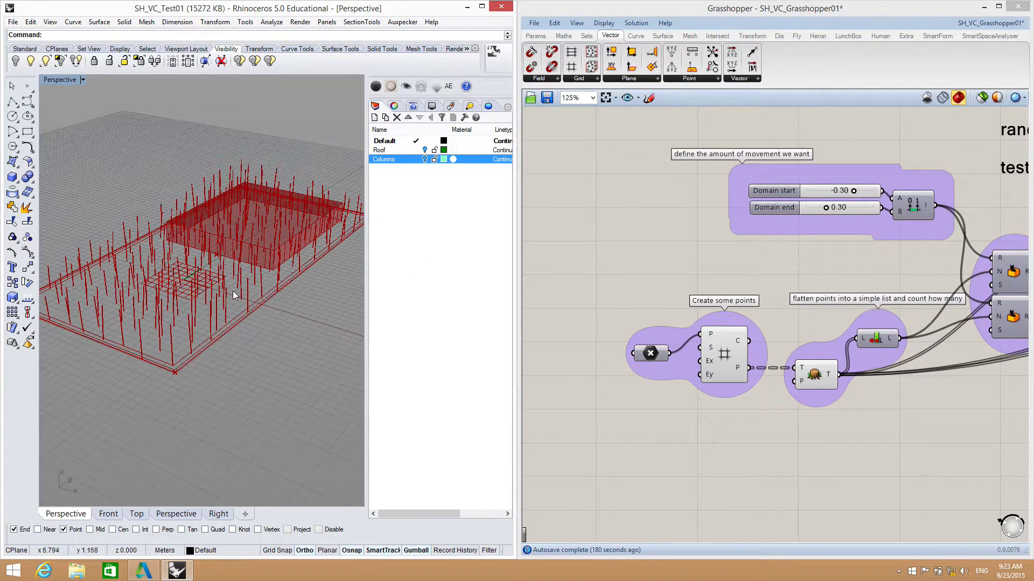
{"action": "mouse_move", "coordinate": [276, 339]}
{"action": "right_mouse_down"}
{"action": "mouse_move", "coordinate": [249, 339]}
{"action": "mouse_move", "coordinate": [258, 330]}
{"action": "right_mouse_up"}
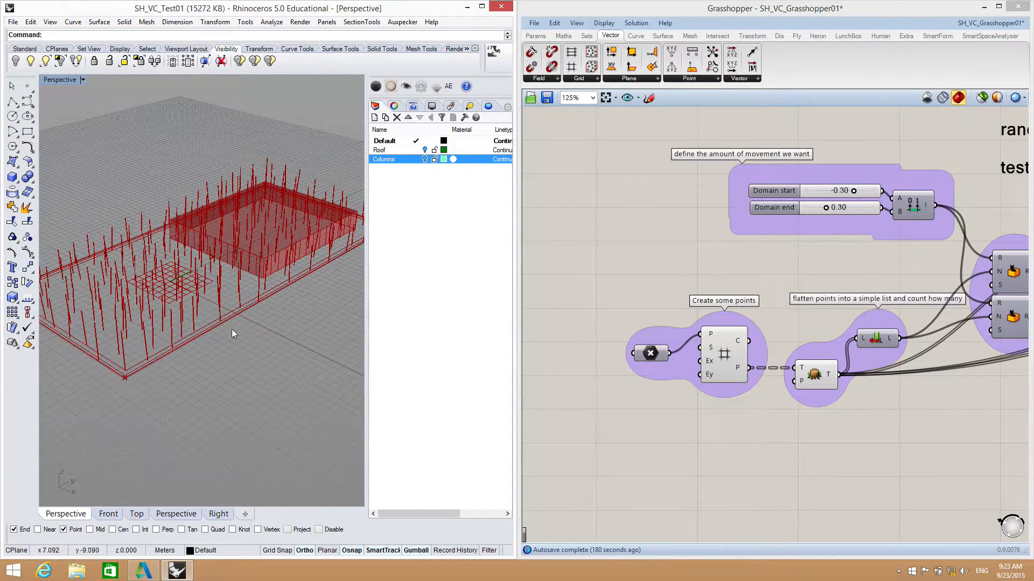
{"action": "right_click_drag", "start_coordinate": [778, 450], "coordinate": [721, 413]}
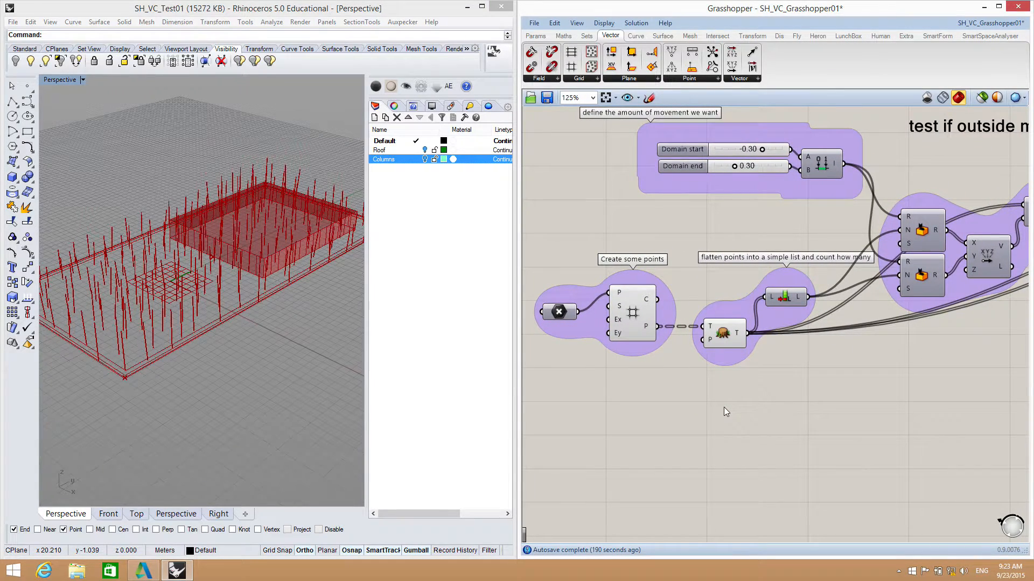
{"action": "right_click_drag", "start_coordinate": [355, 370], "coordinate": [253, 308]}
{"action": "scroll", "coordinate": [173, 349], "scroll_direction": "down", "scroll_amount": 8}
{"action": "scroll", "coordinate": [173, 348], "scroll_direction": "up", "scroll_amount": 12}
{"action": "scroll", "coordinate": [174, 349], "scroll_direction": "up", "scroll_amount": 5}
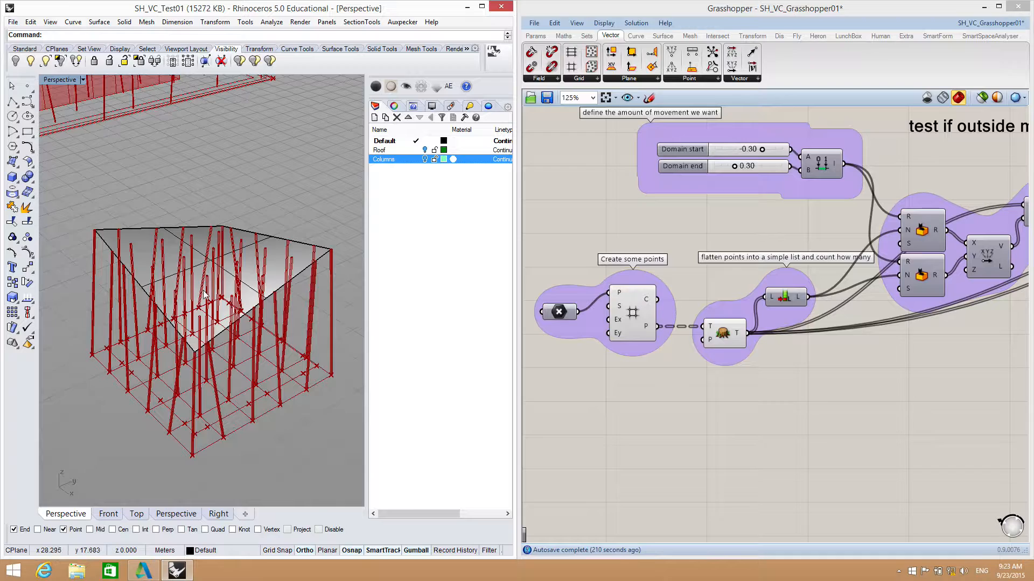
{"action": "right_click_drag", "start_coordinate": [240, 344], "coordinate": [199, 309], "text": "shift"}
{"action": "scroll", "coordinate": [215, 319], "scroll_direction": "down", "scroll_amount": 6}
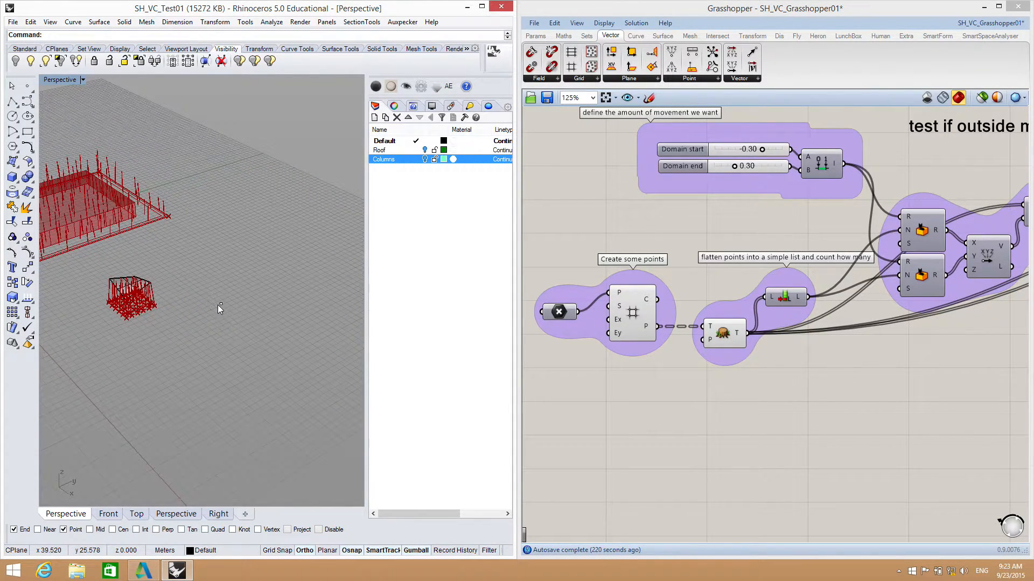
Step: Select the separate point object in Rhino beside the small column grid
{"action": "scroll", "coordinate": [218, 306], "scroll_direction": "up", "scroll_amount": 6}
{"action": "scroll", "coordinate": [217, 306], "scroll_direction": "up", "scroll_amount": 3}
{"action": "left_click", "coordinate": [248, 297]}
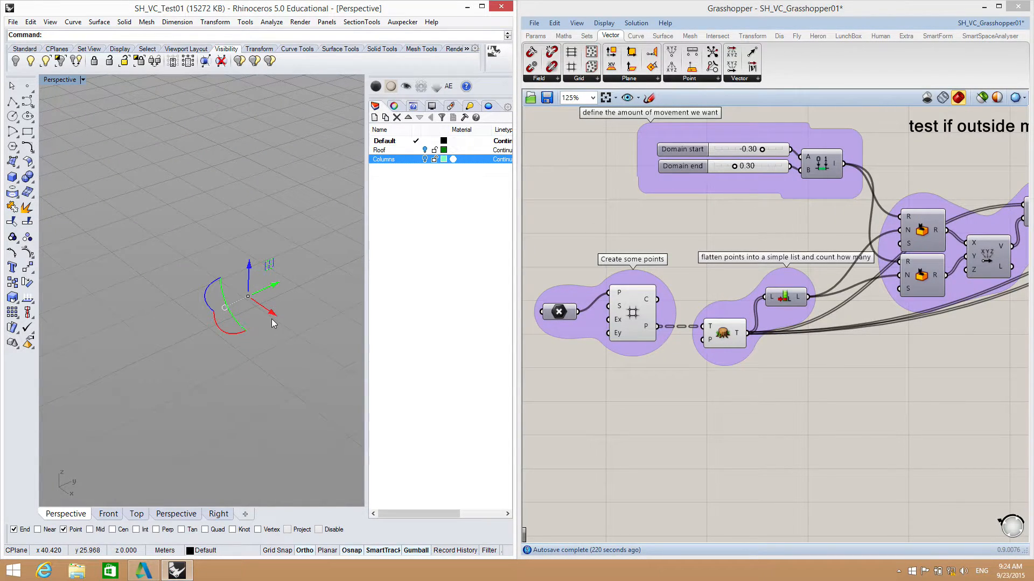
{"action": "right_click_drag", "start_coordinate": [272, 327], "coordinate": [253, 316], "text": "shift"}
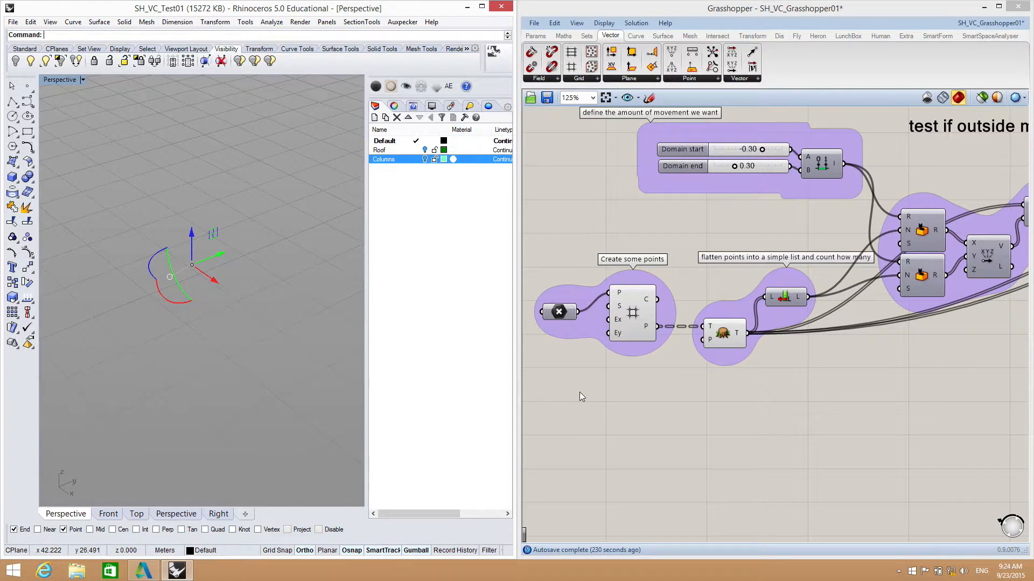
Step: Add a Point parameter on the empty canvas below the "Create some points" group
{"action": "right_click_drag", "start_coordinate": [590, 401], "coordinate": [618, 383]}
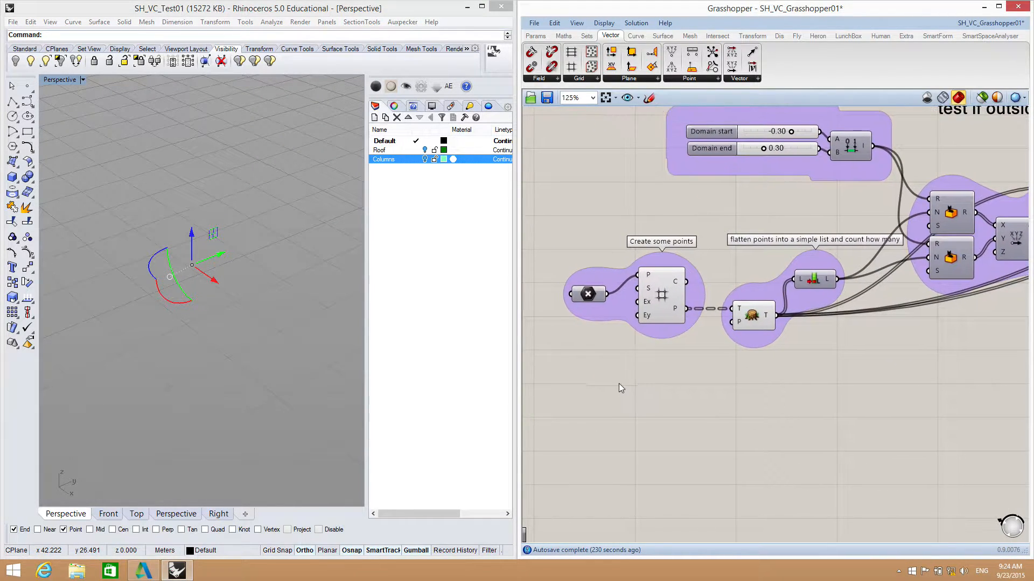
{"action": "left_click", "coordinate": [538, 38]}
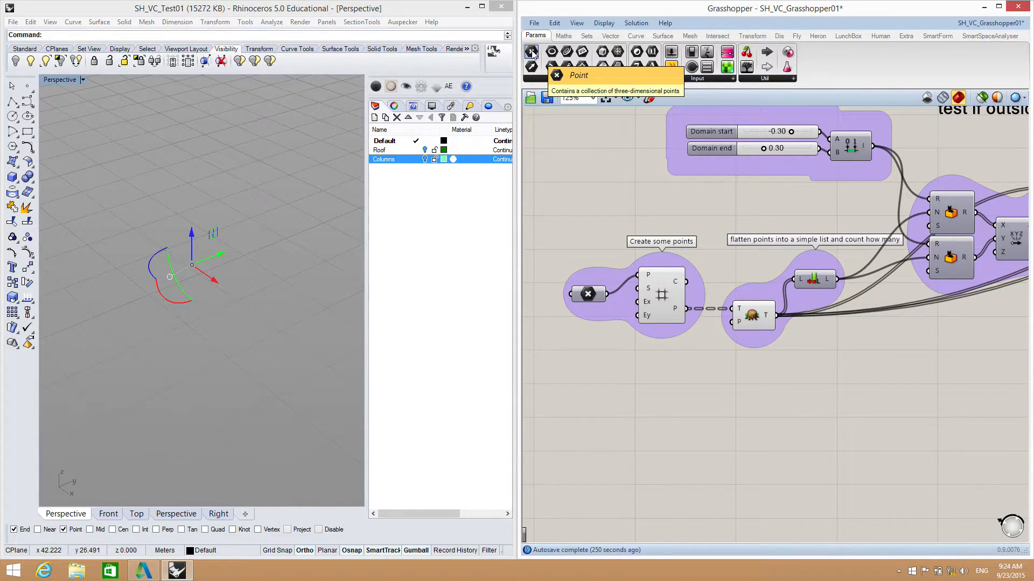
{"action": "left_click_drag", "start_coordinate": [533, 53], "coordinate": [591, 400]}
{"action": "left_click", "coordinate": [589, 297]}
{"action": "left_click", "coordinate": [587, 345]}
{"action": "left_click", "coordinate": [593, 397]}
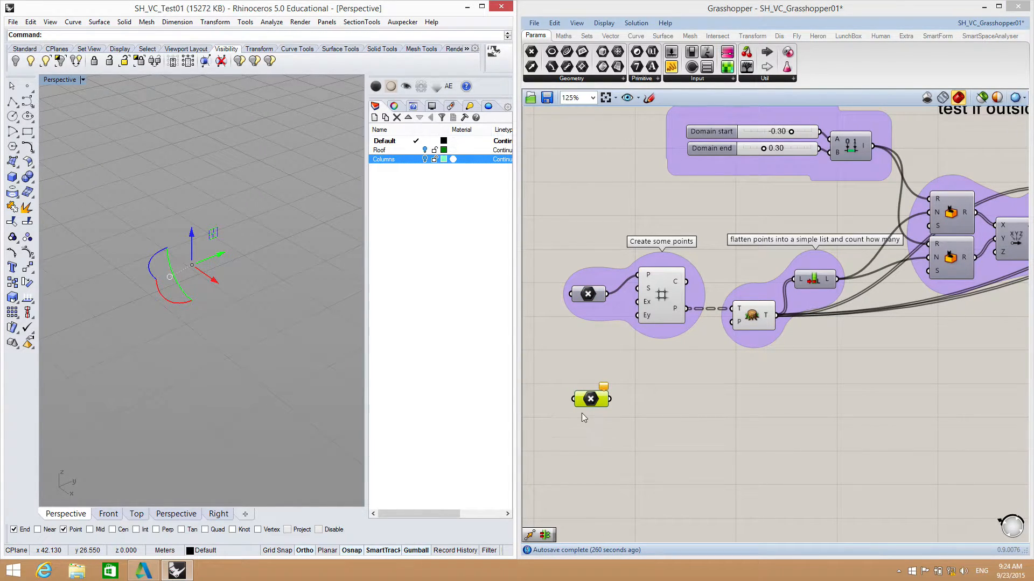
Step: Reference the selected Rhino point in the new Point parameter with Set one Point
{"action": "right_click", "coordinate": [590, 400]}
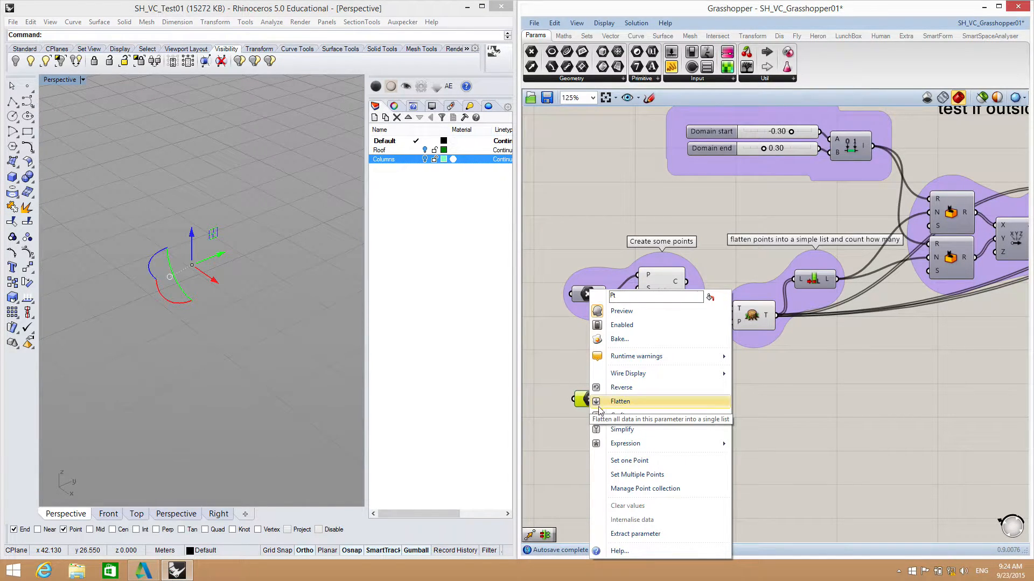
{"action": "left_click", "coordinate": [641, 461]}
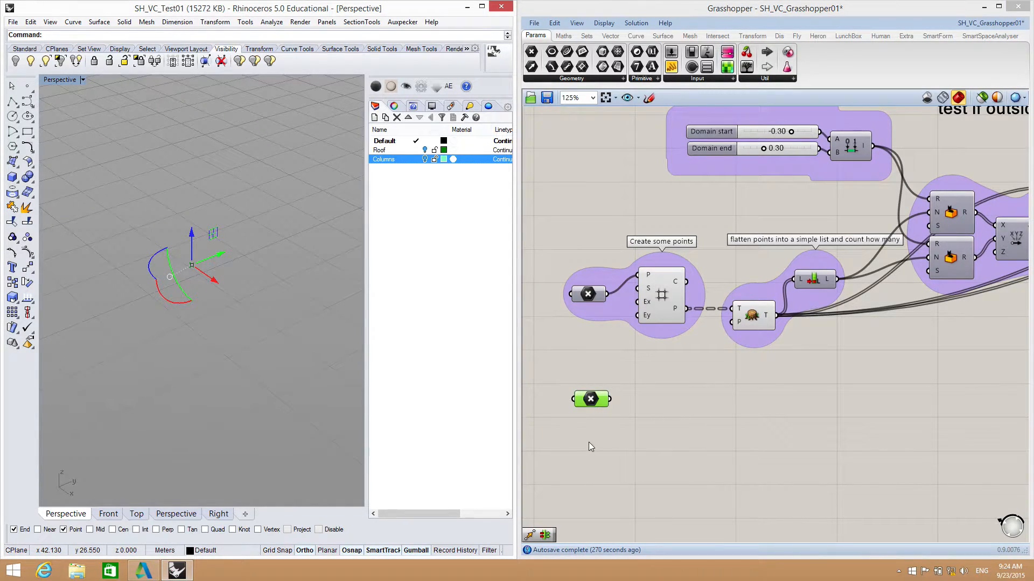
{"action": "left_click", "coordinate": [591, 401]}
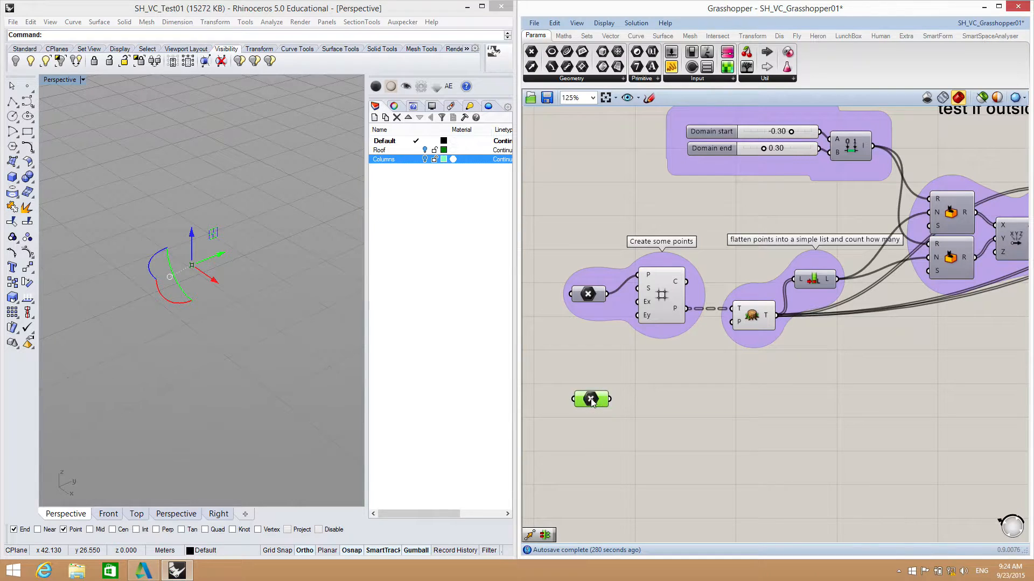
{"action": "left_click", "coordinate": [634, 443]}
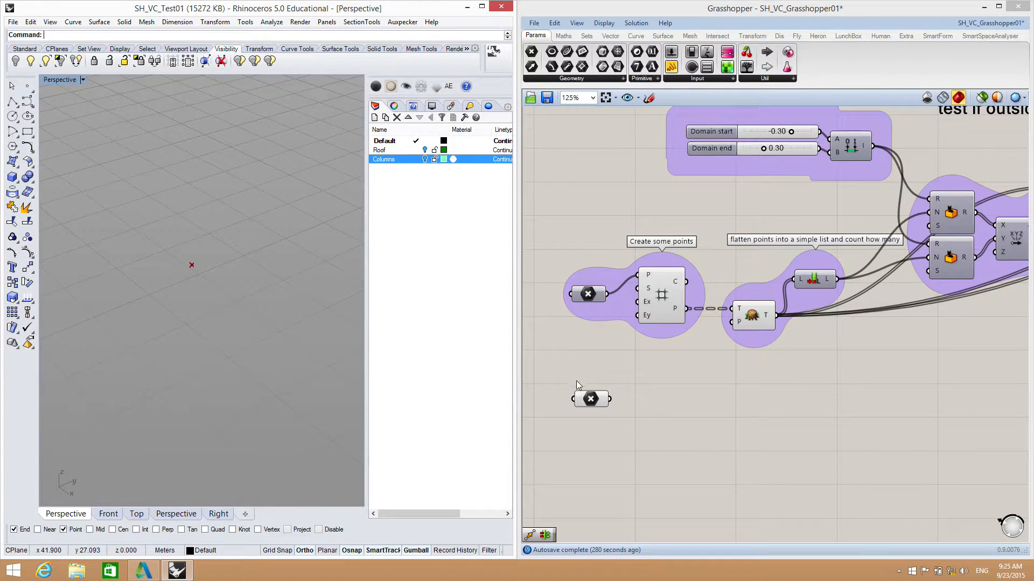
{"action": "left_click", "coordinate": [590, 399]}
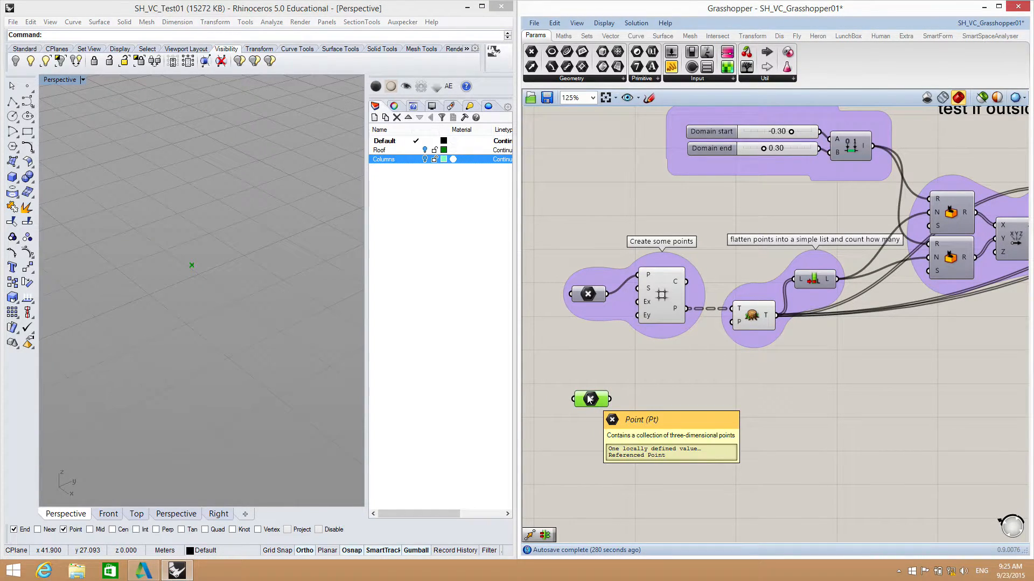
{"action": "left_click", "coordinate": [583, 420]}
Step: Line up the new Point parameter with the original one that feeds the square grid
{"action": "left_click_drag", "start_coordinate": [590, 404], "coordinate": [579, 378]}
{"action": "left_click", "coordinate": [640, 387]}
{"action": "right_click_drag", "start_coordinate": [628, 366], "coordinate": [653, 394]}
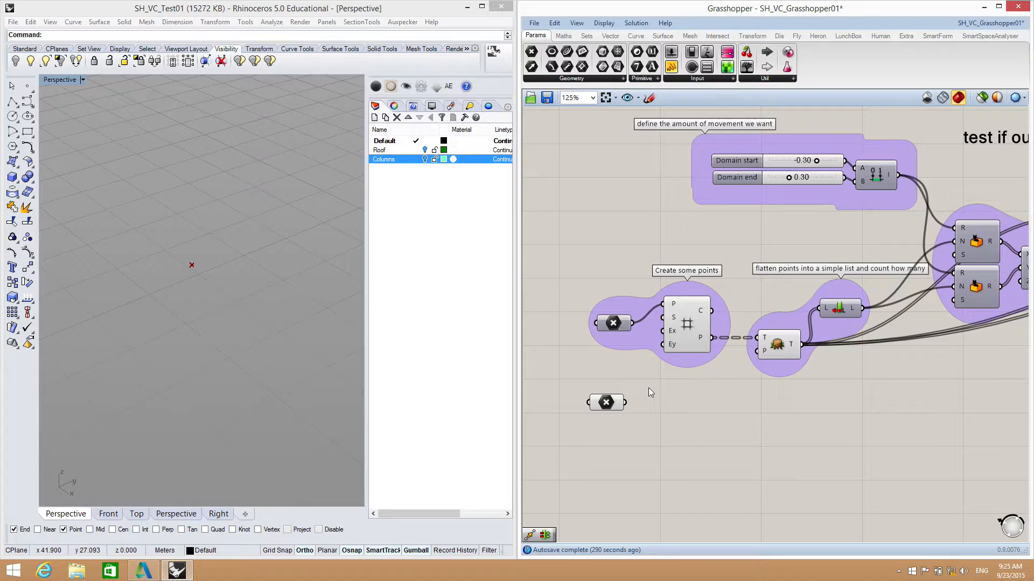
{"action": "left_click_drag", "start_coordinate": [618, 326], "coordinate": [610, 323]}
{"action": "left_click", "coordinate": [641, 372]}
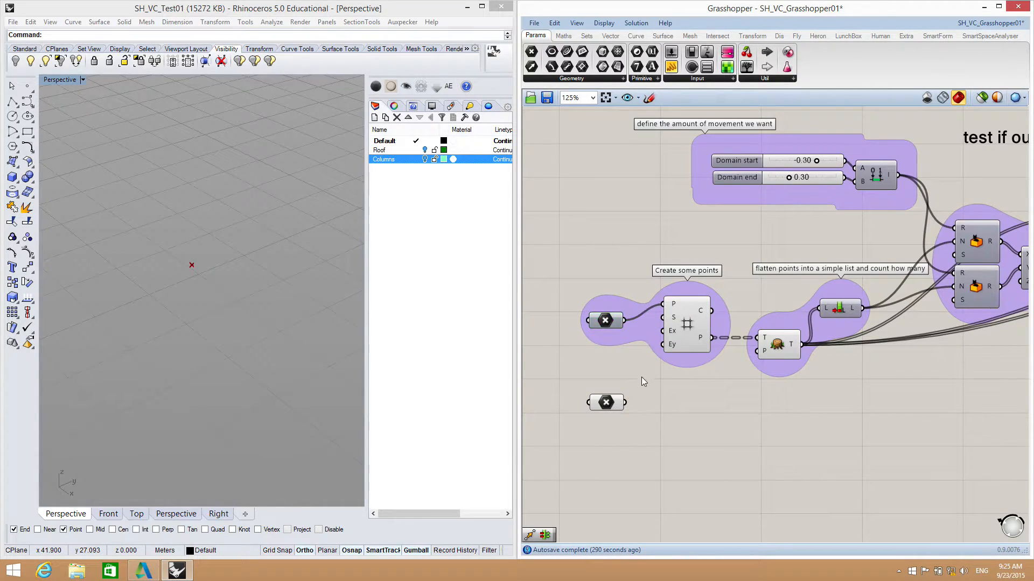
Step: Try the new Point parameter as the square grid's P input, and reconnect the original Point parameter
{"action": "left_click_drag", "start_coordinate": [625, 403], "coordinate": [662, 304]}
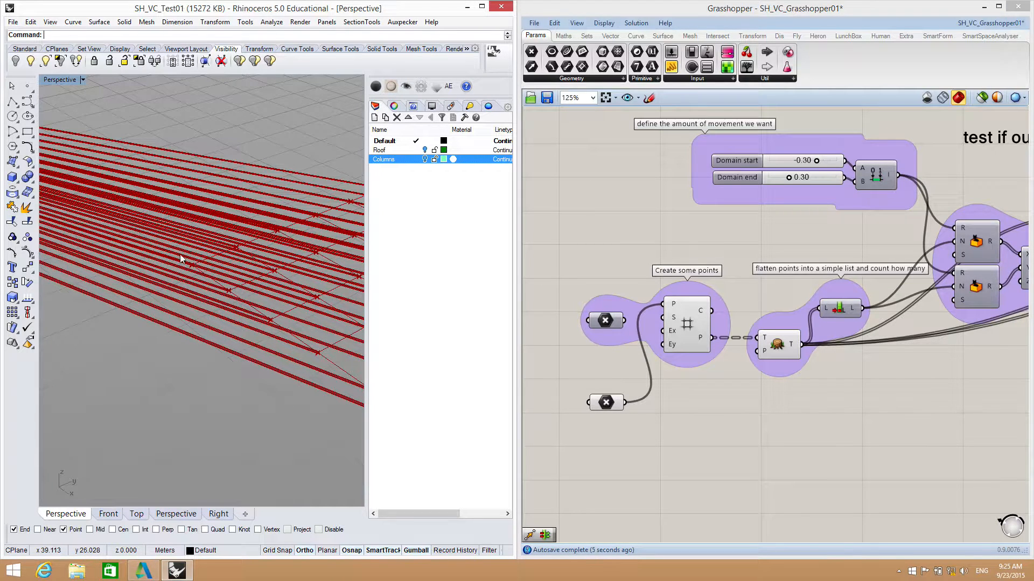
{"action": "left_click_drag", "start_coordinate": [624, 321], "coordinate": [662, 304]}
{"action": "scroll", "coordinate": [627, 376], "scroll_direction": "down", "scroll_amount": 1}
{"action": "scroll", "coordinate": [718, 403], "scroll_direction": "down", "scroll_amount": 1}
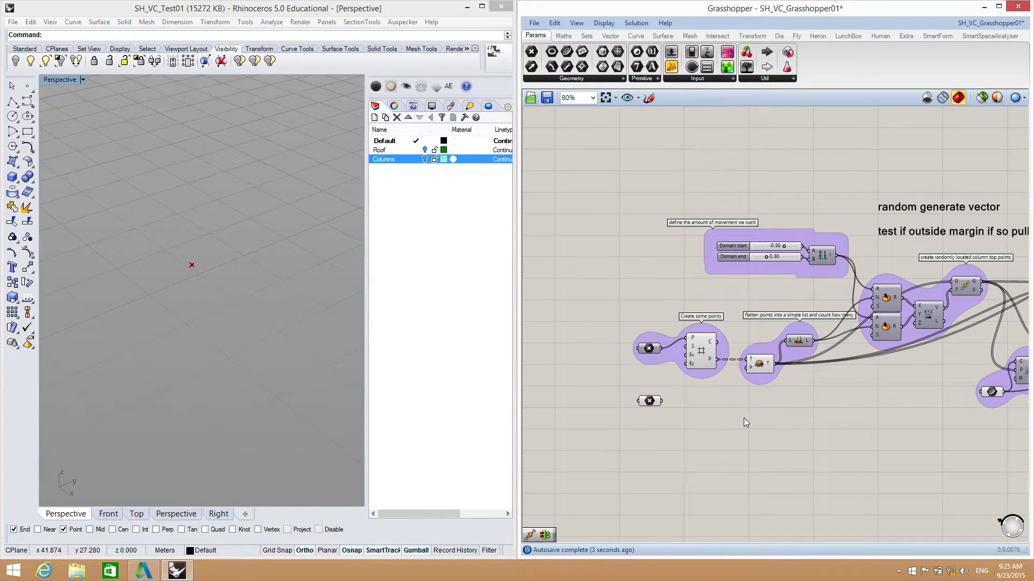
{"action": "right_click_drag", "start_coordinate": [744, 417], "coordinate": [733, 382]}
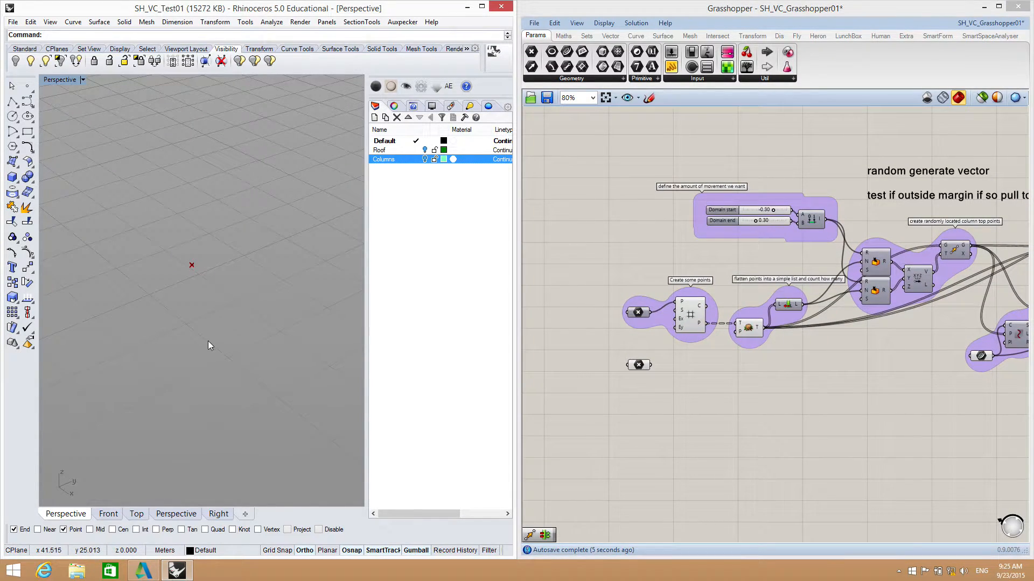
Step: Move the new Point parameter down into empty canvas, well clear of the existing "Create some points" group
{"action": "right_click_drag", "start_coordinate": [218, 335], "coordinate": [276, 302], "text": "shift"}
{"action": "scroll", "coordinate": [235, 306], "scroll_direction": "down", "scroll_amount": 4}
{"action": "scroll", "coordinate": [235, 307], "scroll_direction": "down", "scroll_amount": 5}
{"action": "right_click_drag", "start_coordinate": [164, 308], "coordinate": [209, 314], "text": "shift"}
{"action": "scroll", "coordinate": [274, 319], "scroll_direction": "up", "scroll_amount": 5}
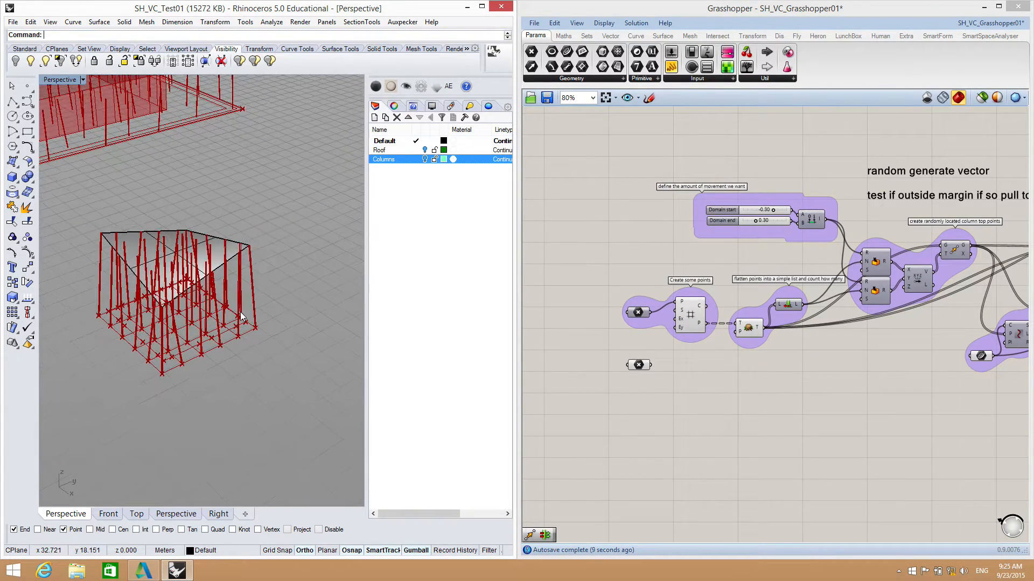
{"action": "right_click_drag", "start_coordinate": [657, 430], "coordinate": [619, 290]}
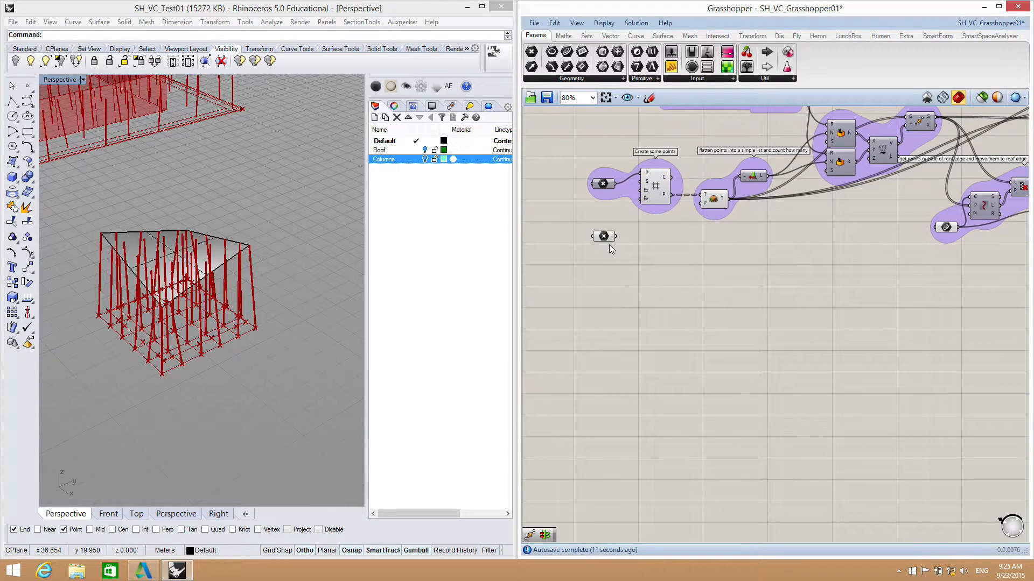
{"action": "left_click_drag", "start_coordinate": [604, 237], "coordinate": [605, 387]}
Step: Examine the Rhino point referenced by the new Point parameter and the parameter's options for setting one or multiple points
{"action": "left_click", "coordinate": [379, 401]}
{"action": "right_click_drag", "start_coordinate": [311, 374], "coordinate": [291, 349], "text": "shift"}
{"action": "mouse_move", "coordinate": [616, 345]}
{"action": "right_mouse_down"}
{"action": "mouse_move", "coordinate": [577, 355]}
{"action": "mouse_move", "coordinate": [602, 356]}
{"action": "right_mouse_up"}
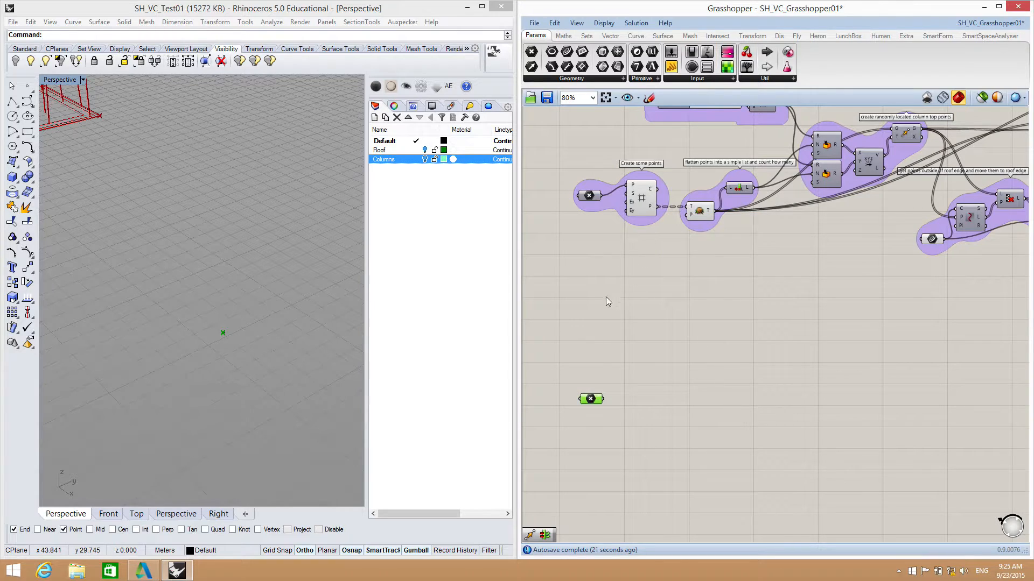
{"action": "left_click_drag", "start_coordinate": [591, 399], "coordinate": [588, 409]}
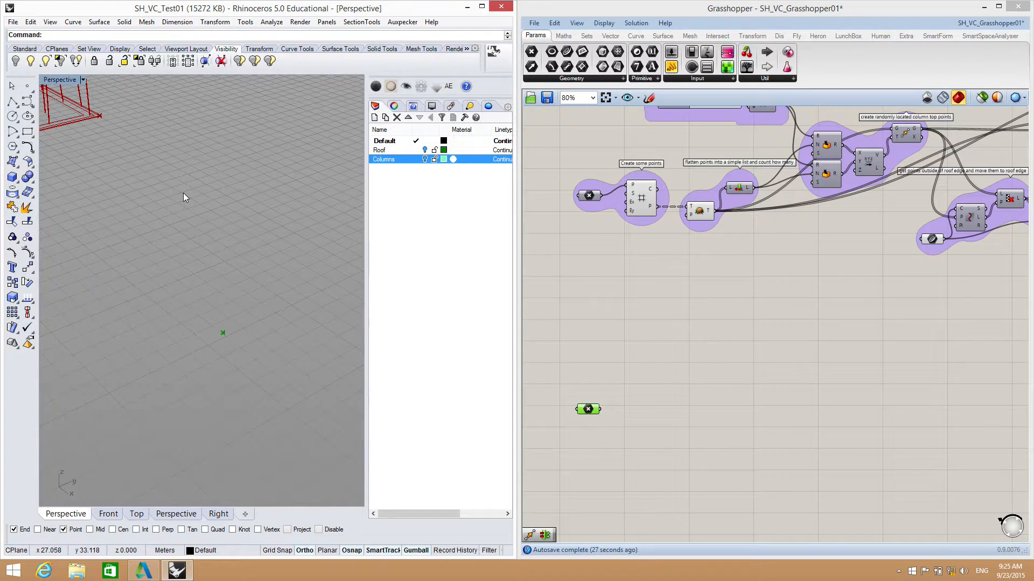
{"action": "right_click_drag", "start_coordinate": [274, 296], "coordinate": [239, 301]}
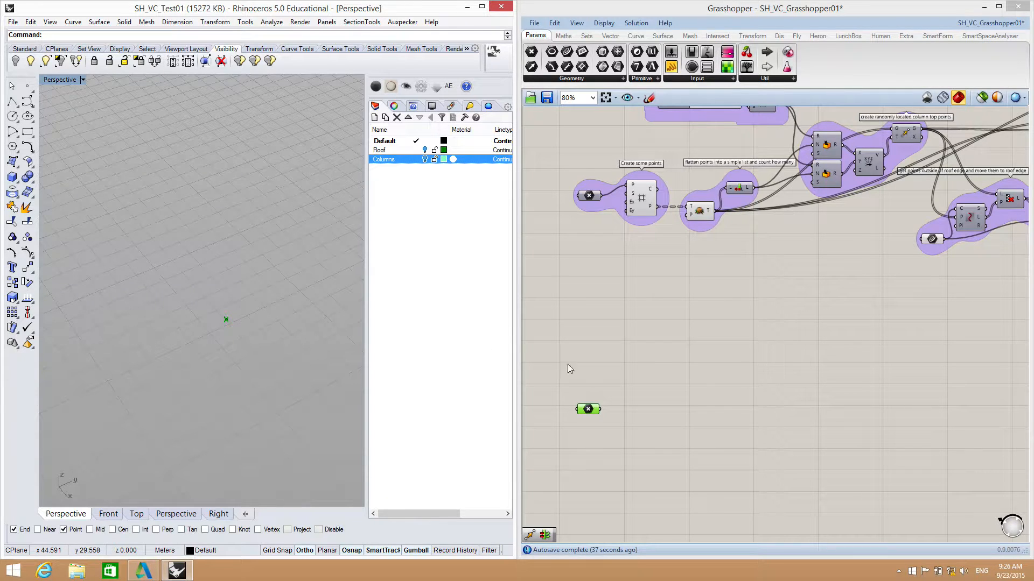
{"action": "right_click", "coordinate": [590, 410]}
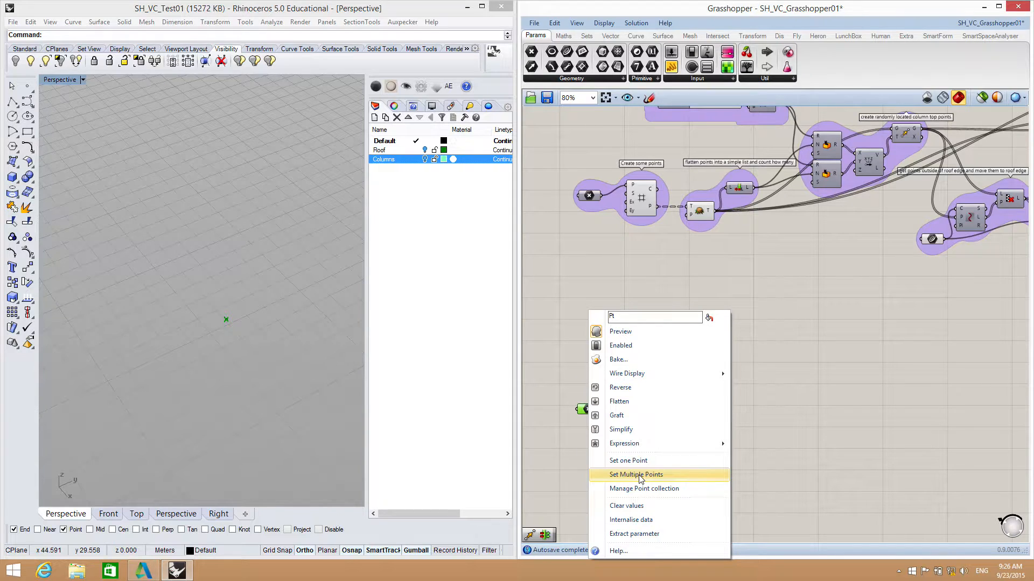
{"action": "left_click", "coordinate": [757, 451]}
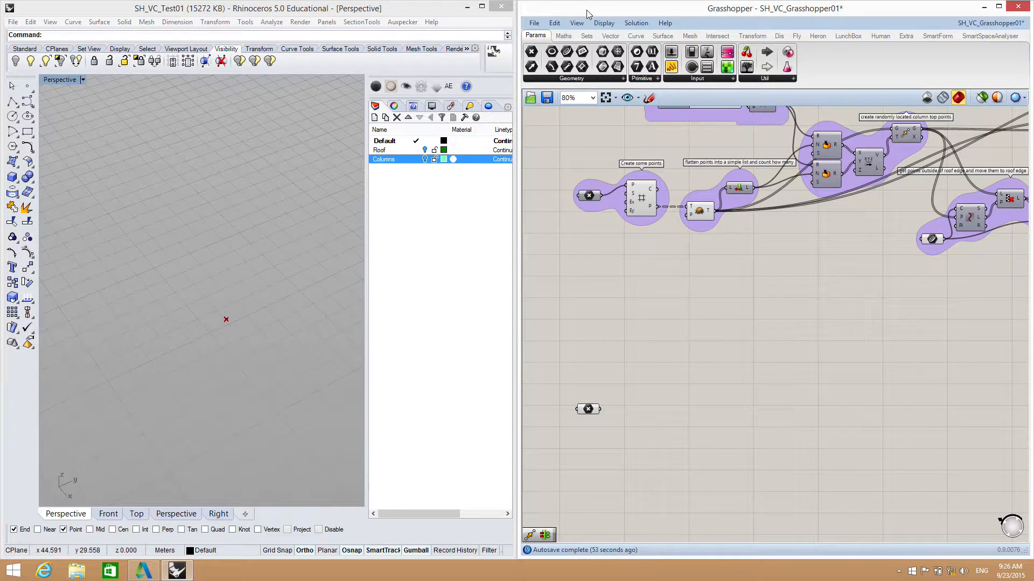
Step: Add a Square grid component beside the new Point parameter and connect the point to its P input
{"action": "left_click", "coordinate": [610, 35]}
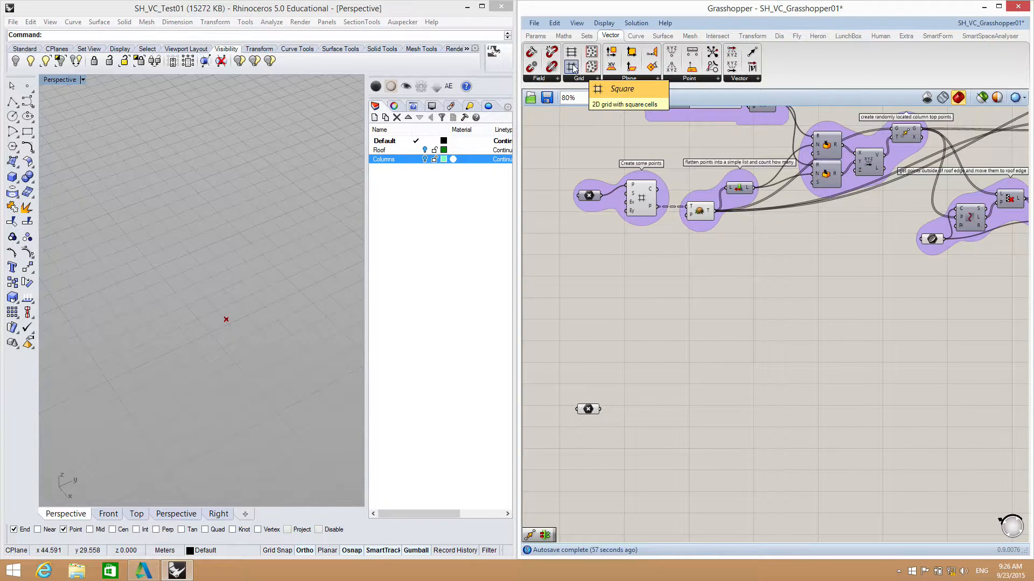
{"action": "left_click_drag", "start_coordinate": [572, 69], "coordinate": [656, 402]}
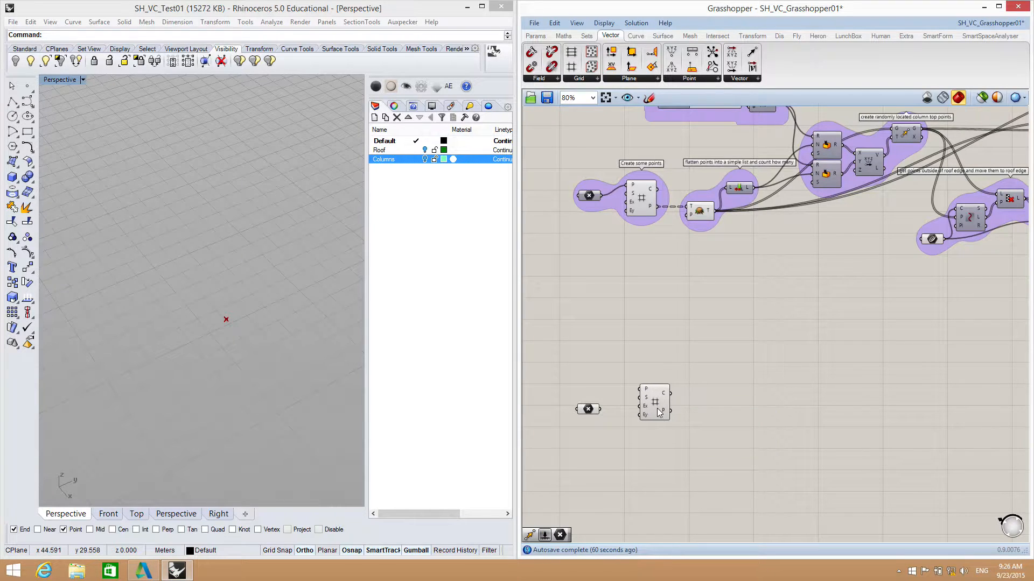
{"action": "scroll", "coordinate": [657, 408], "scroll_direction": "up", "scroll_amount": 3}
{"action": "left_click_drag", "start_coordinate": [570, 409], "coordinate": [628, 378]}
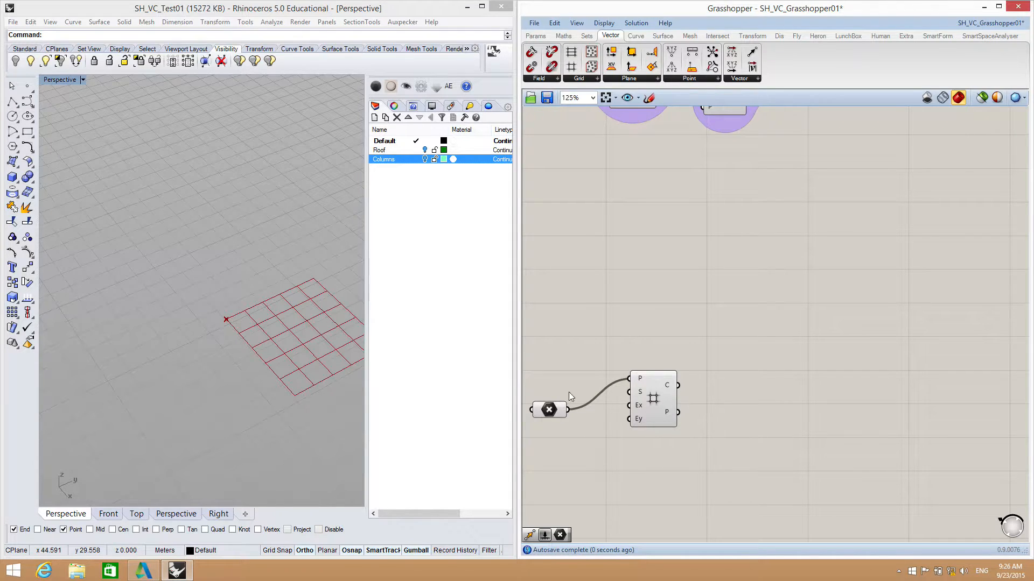
{"action": "right_click_drag", "start_coordinate": [282, 350], "coordinate": [232, 339], "text": "shift"}
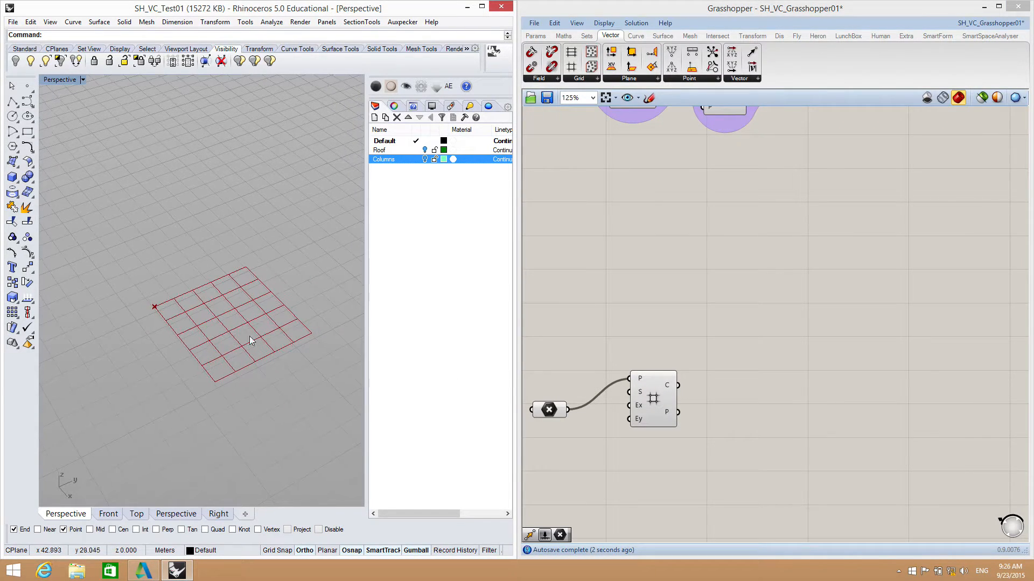
{"action": "left_click_drag", "start_coordinate": [646, 397], "coordinate": [633, 402]}
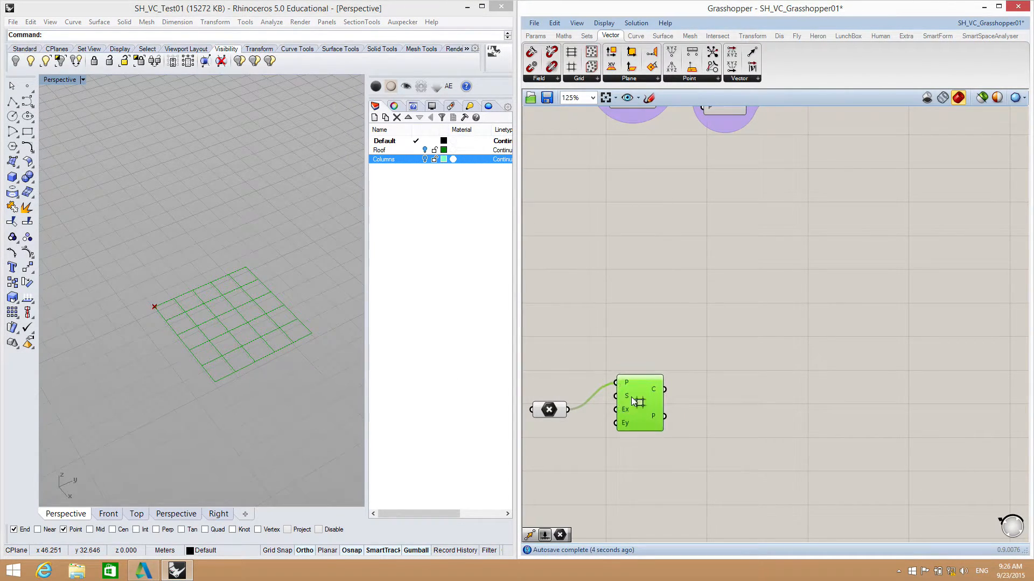
{"action": "left_click", "coordinate": [704, 392]}
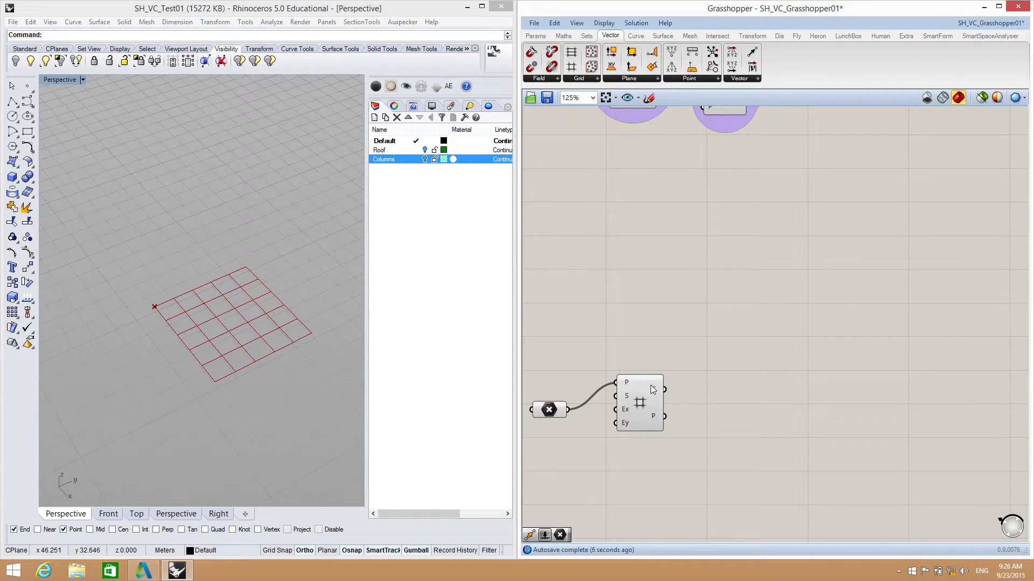
Step: Add another Point parameter after the new Square grid and feed it from the grid's P output
{"action": "mouse_move", "coordinate": [652, 388]}
{"action": "left_click", "coordinate": [388, 331]}
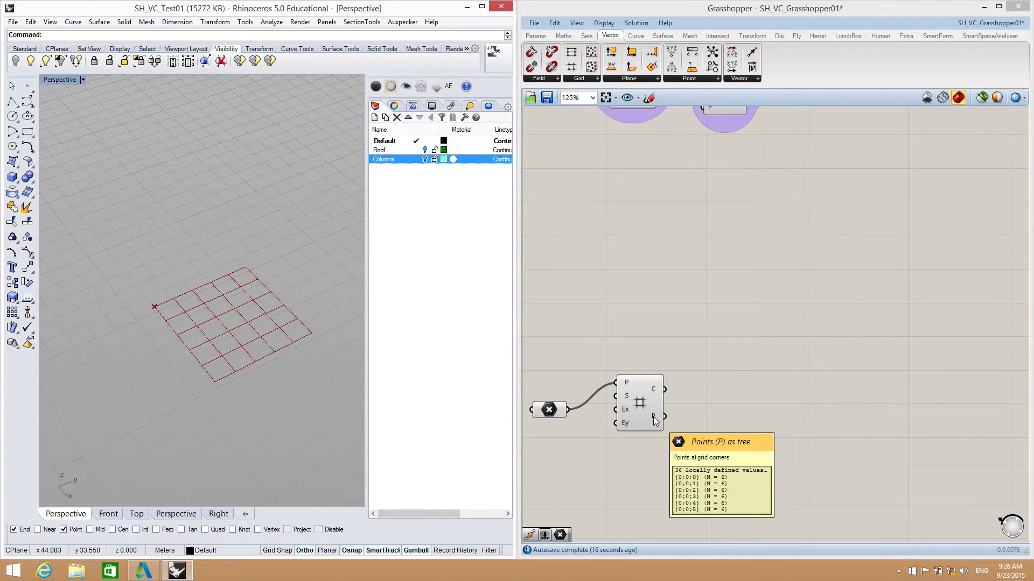
{"action": "left_click", "coordinate": [699, 410]}
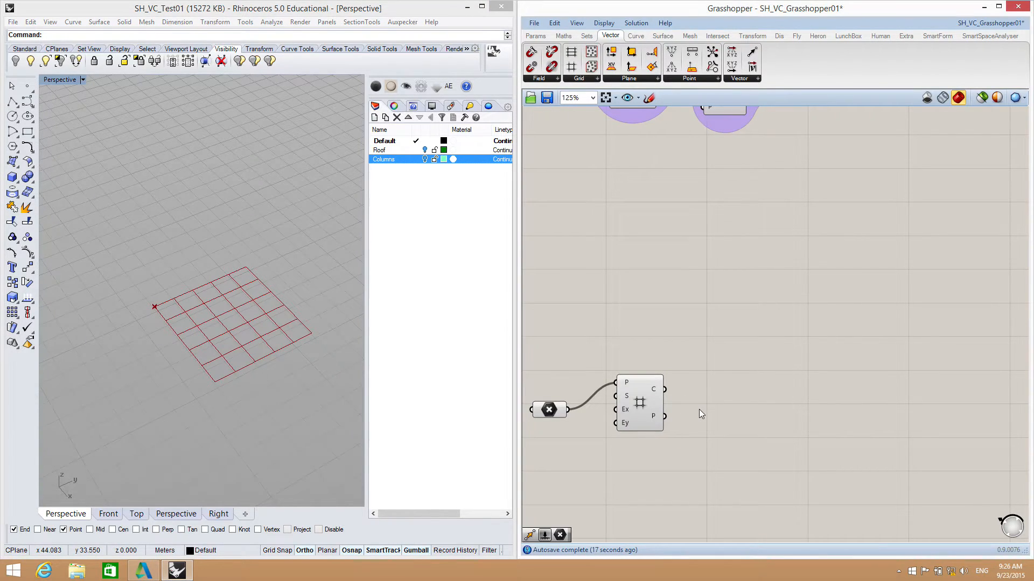
{"action": "double_click", "coordinate": [719, 441]}
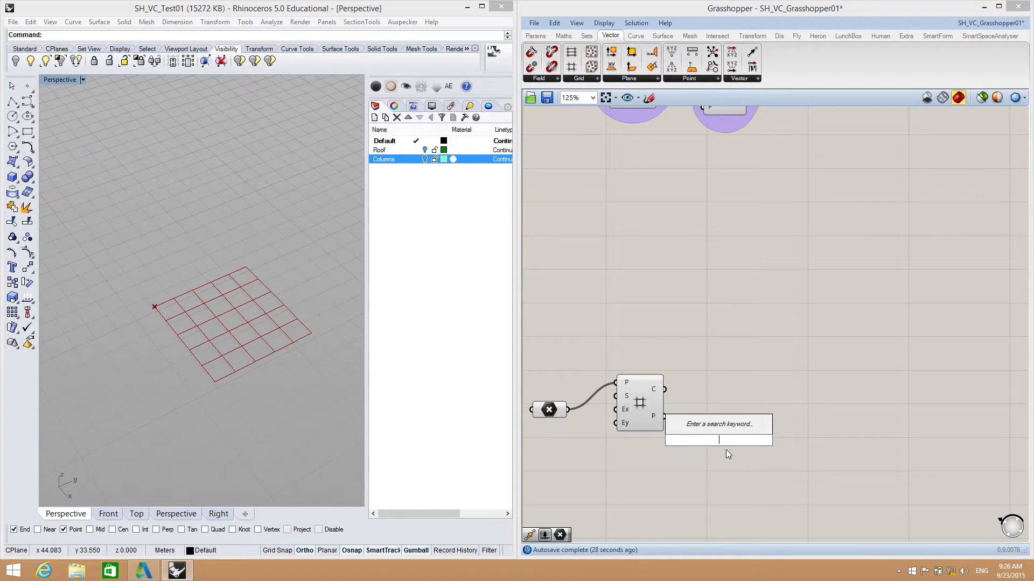
{"action": "type", "text": "poi"}
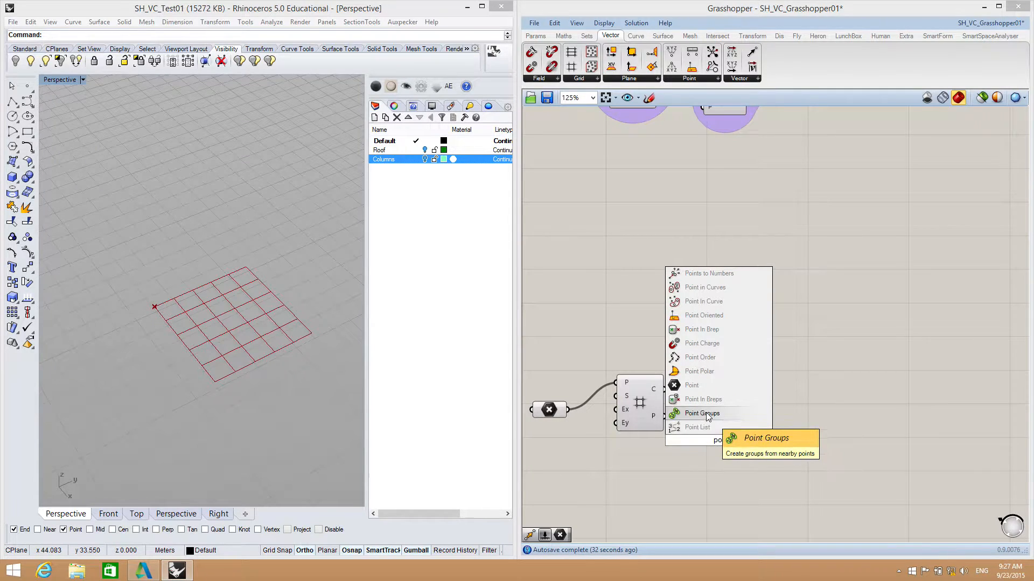
{"action": "left_click", "coordinate": [696, 385]}
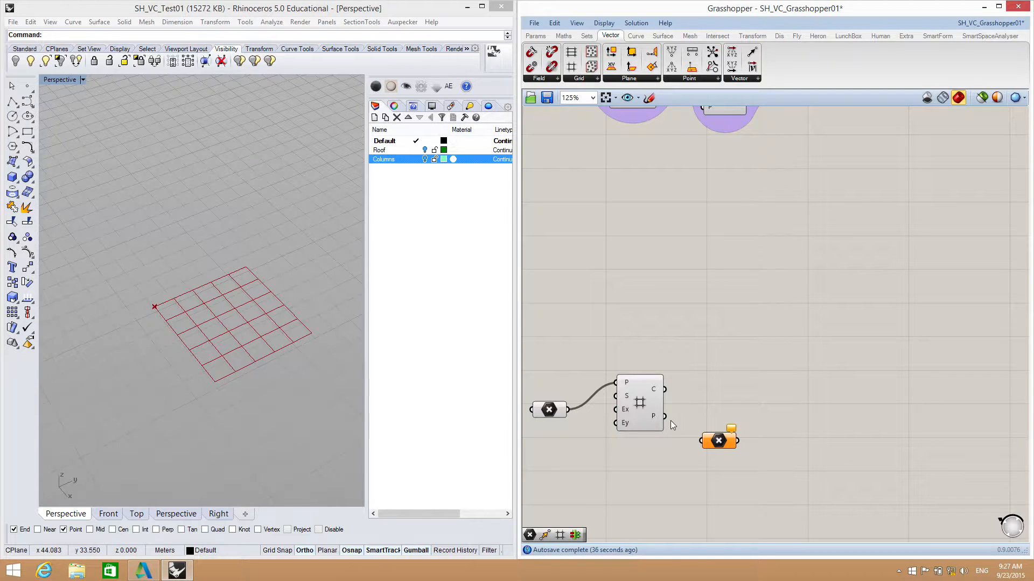
{"action": "left_click_drag", "start_coordinate": [665, 417], "coordinate": [702, 441]}
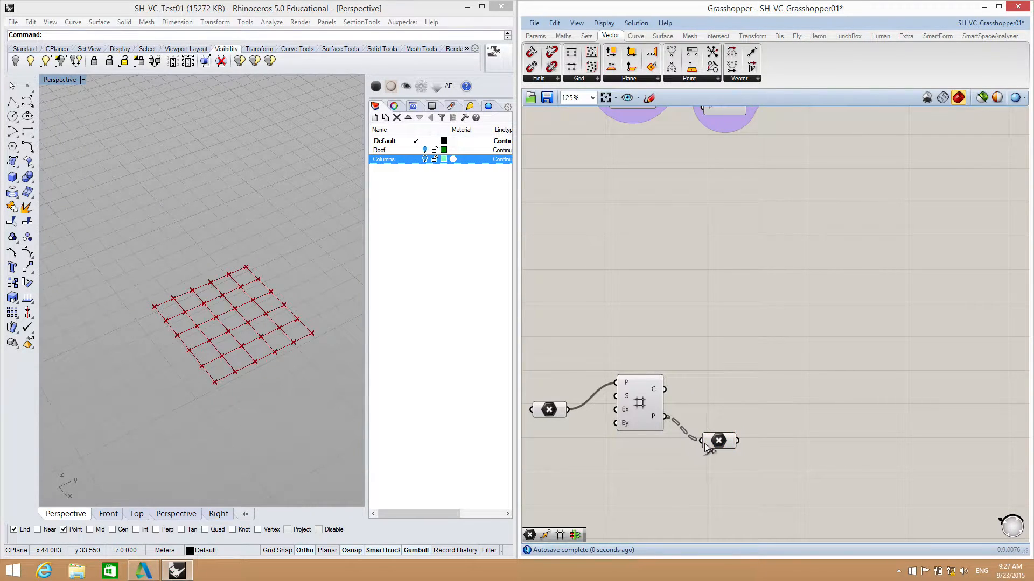
Step: Examine the grid corner points highlighted by the downstream Point parameter, its dashed wire and the data tree of the grid's P output
{"action": "left_click", "coordinate": [724, 438]}
{"action": "left_click", "coordinate": [719, 410]}
{"action": "left_click", "coordinate": [723, 439]}
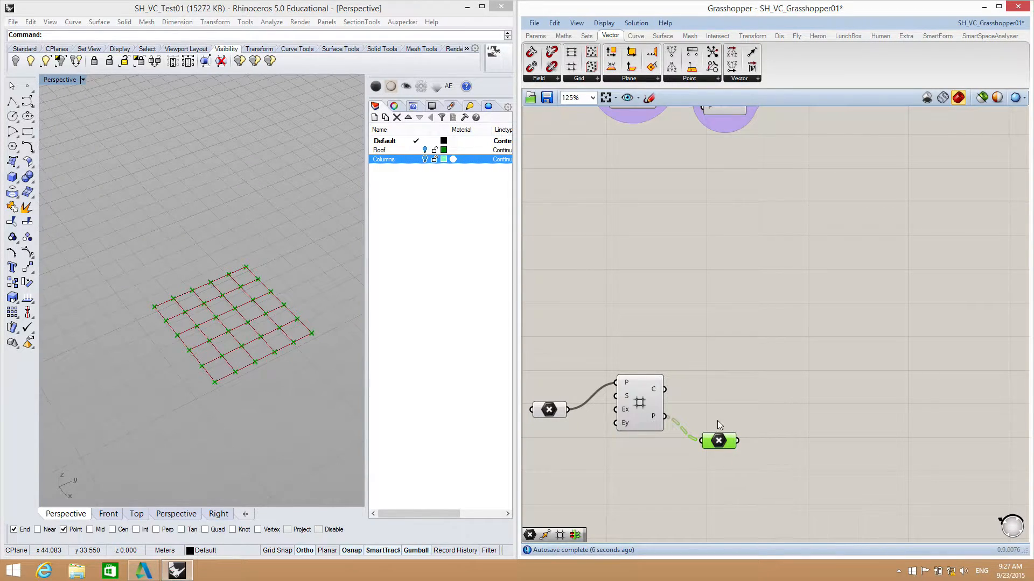
{"action": "left_click", "coordinate": [716, 412]}
{"action": "left_click", "coordinate": [721, 441]}
{"action": "left_click", "coordinate": [701, 405]}
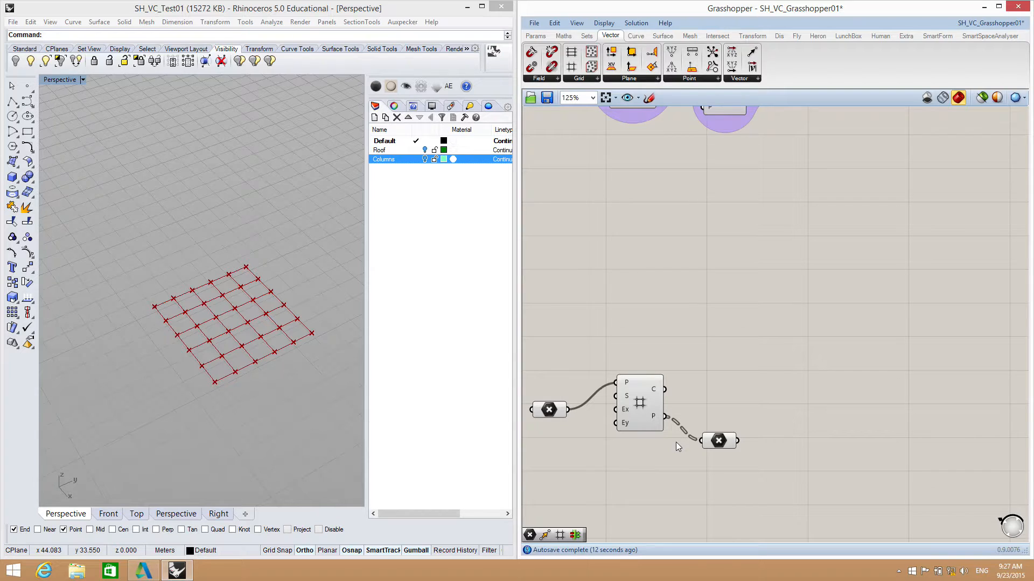
{"action": "right_click_drag", "start_coordinate": [699, 391], "coordinate": [775, 294]}
{"action": "scroll", "coordinate": [664, 293], "scroll_direction": "up", "scroll_amount": 4}
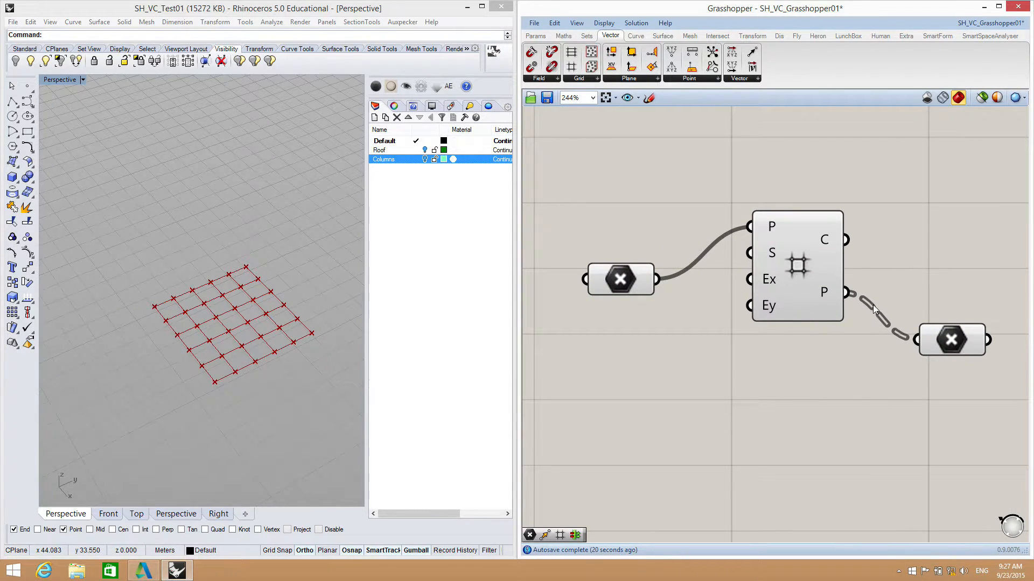
{"action": "right_click_drag", "start_coordinate": [813, 347], "coordinate": [780, 358]}
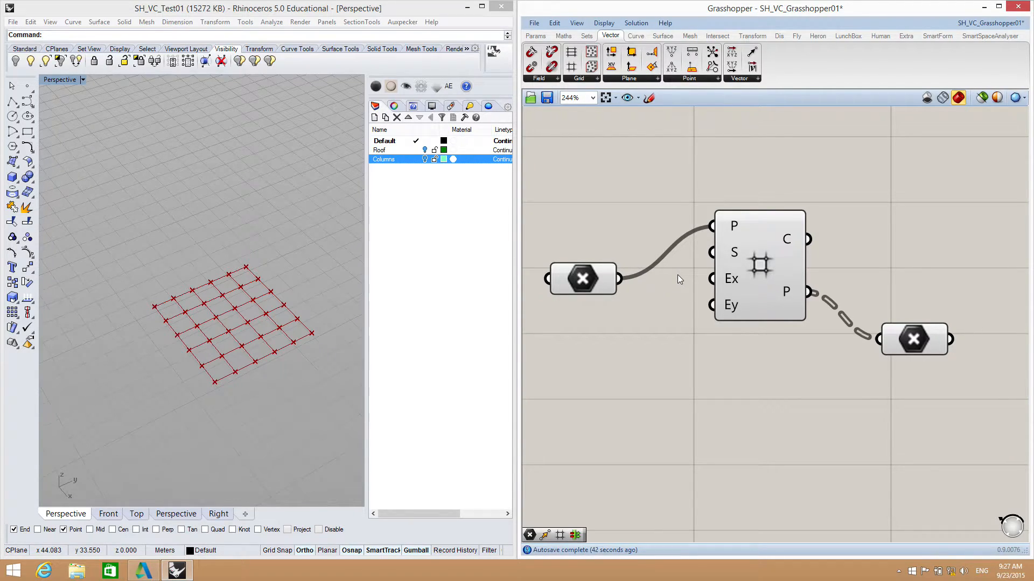
{"action": "right_click_drag", "start_coordinate": [793, 354], "coordinate": [789, 341]}
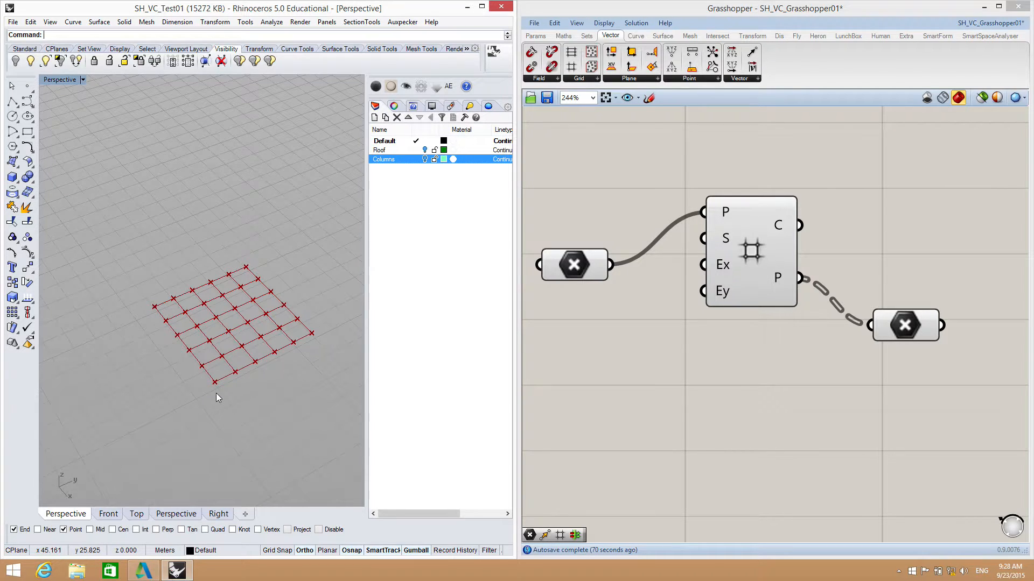
{"action": "right_click_drag", "start_coordinate": [697, 374], "coordinate": [683, 367]}
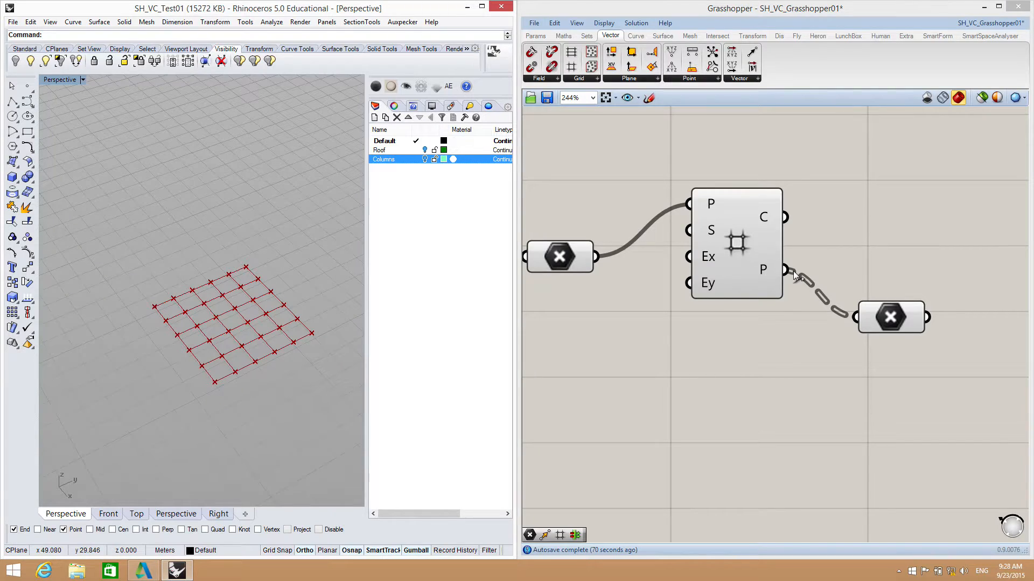
{"action": "mouse_move", "coordinate": [764, 271]}
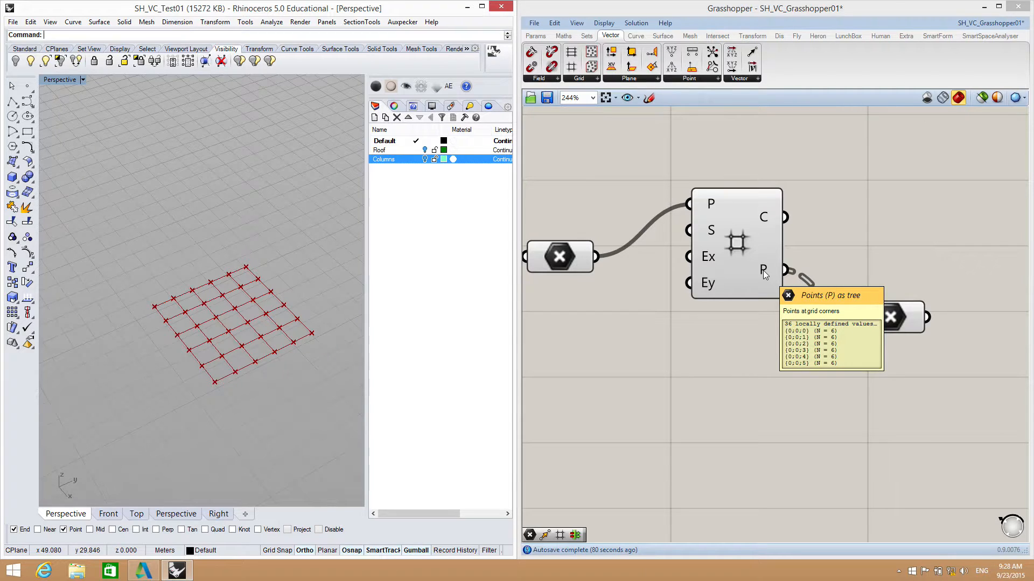
Step: Add a Panel fed by the Square grid's P output and enlarge it to read the point coordinates by branch
{"action": "double_click", "coordinate": [763, 354]}
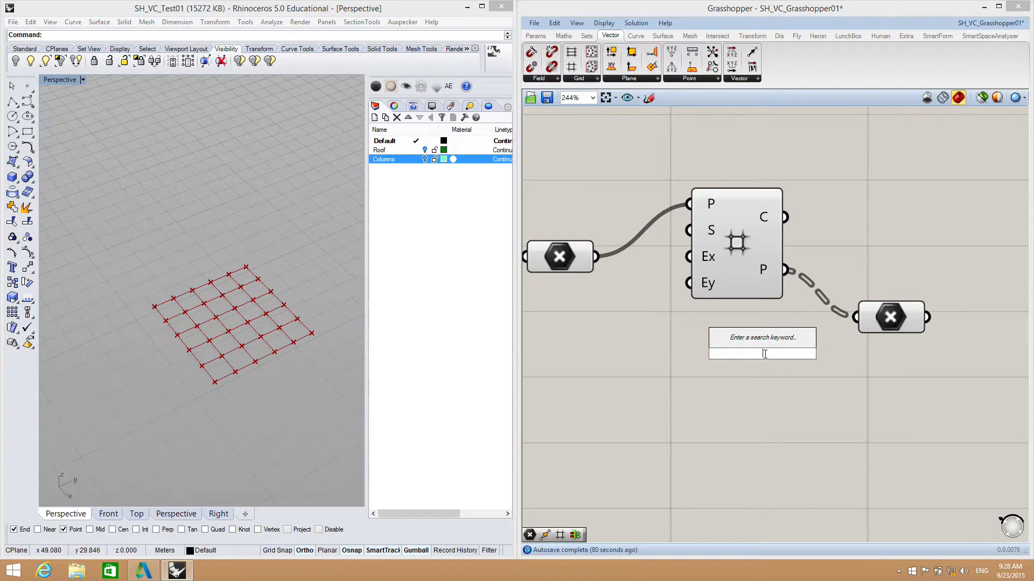
{"action": "type", "text": "panel"}
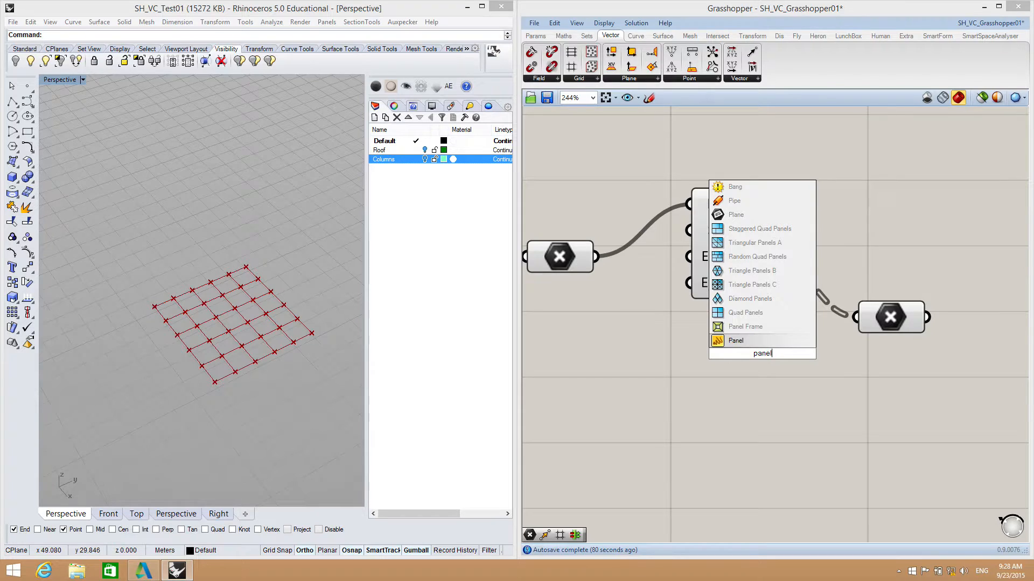
{"action": "key", "text": "Return"}
{"action": "left_click_drag", "start_coordinate": [786, 371], "coordinate": [917, 460]}
{"action": "left_click_drag", "start_coordinate": [786, 271], "coordinate": [800, 444]}
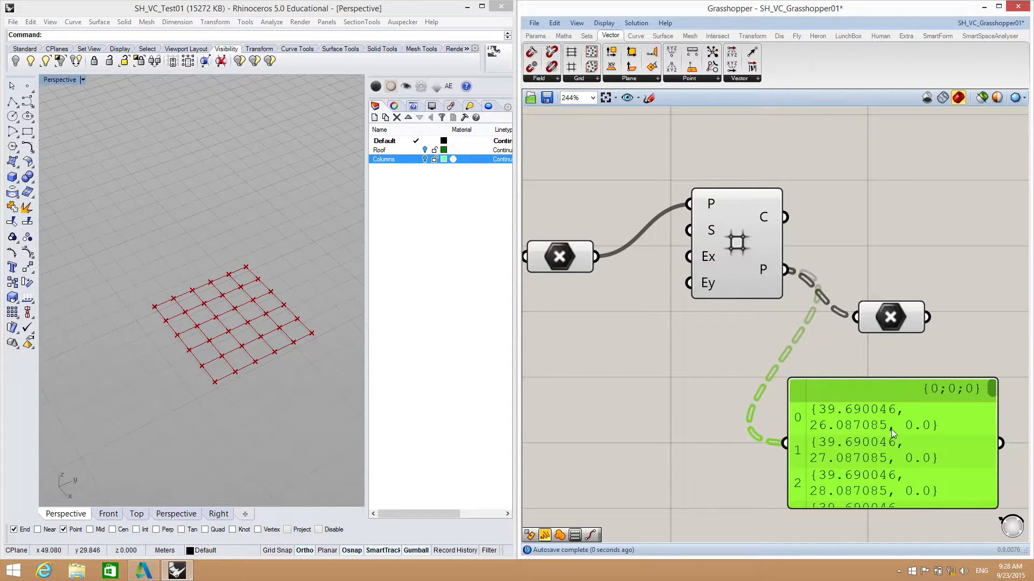
{"action": "left_click_drag", "start_coordinate": [883, 378], "coordinate": [892, 142]}
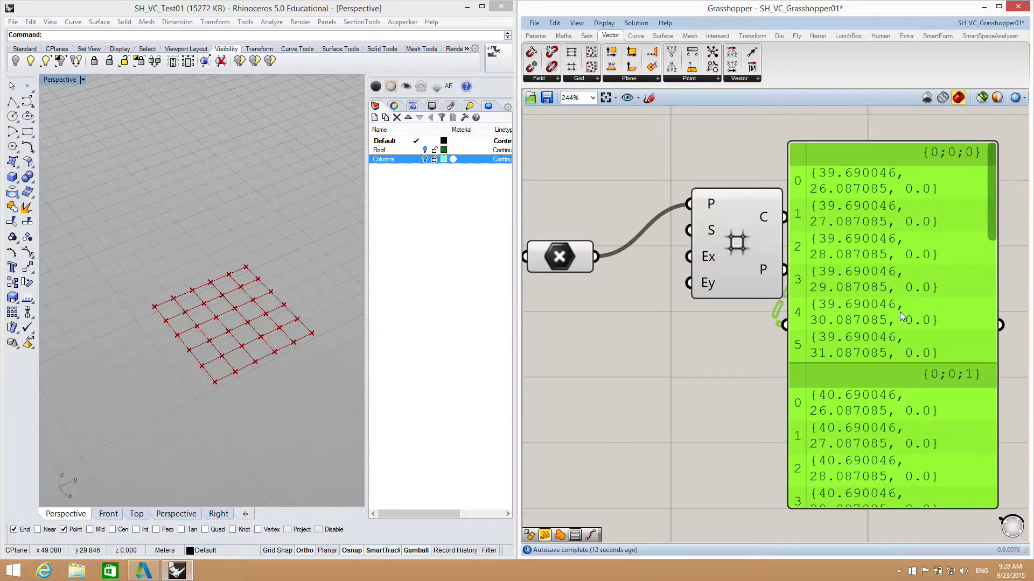
Step: Move the coordinate Panel off the grid component's edge and delete it
{"action": "left_click_drag", "start_coordinate": [873, 152], "coordinate": [897, 201]}
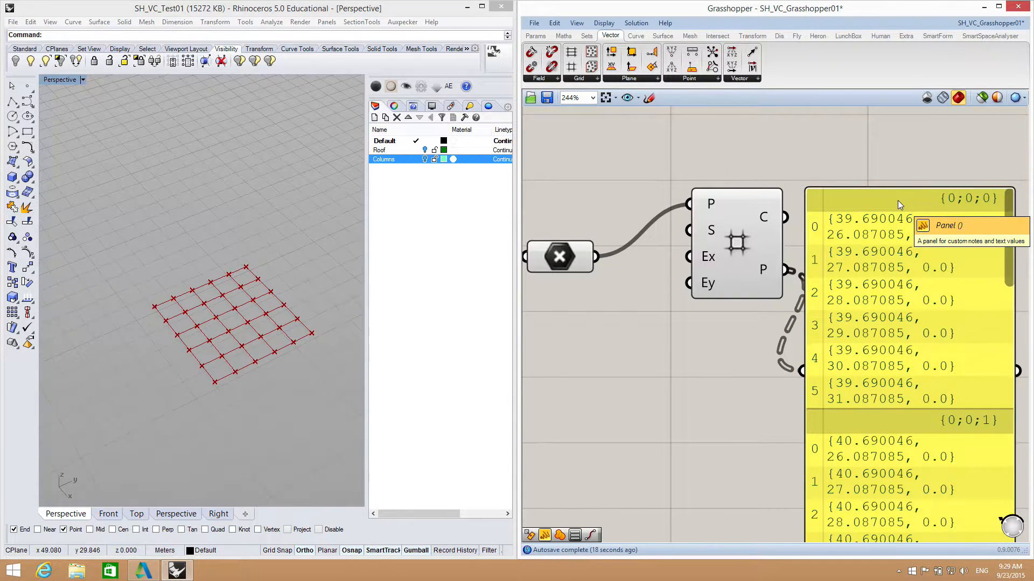
{"action": "left_click", "coordinate": [897, 201]}
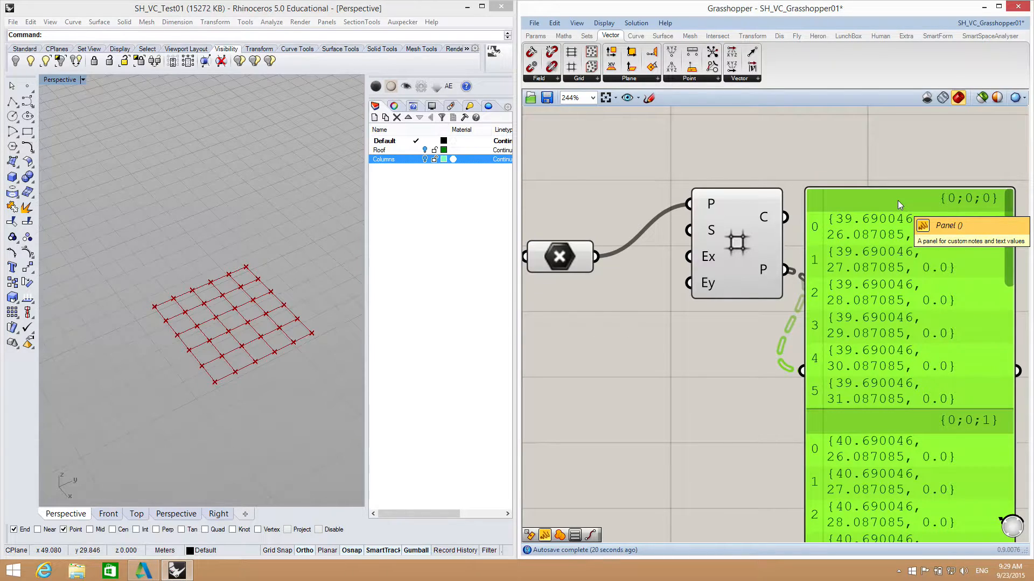
{"action": "key", "text": "Delete"}
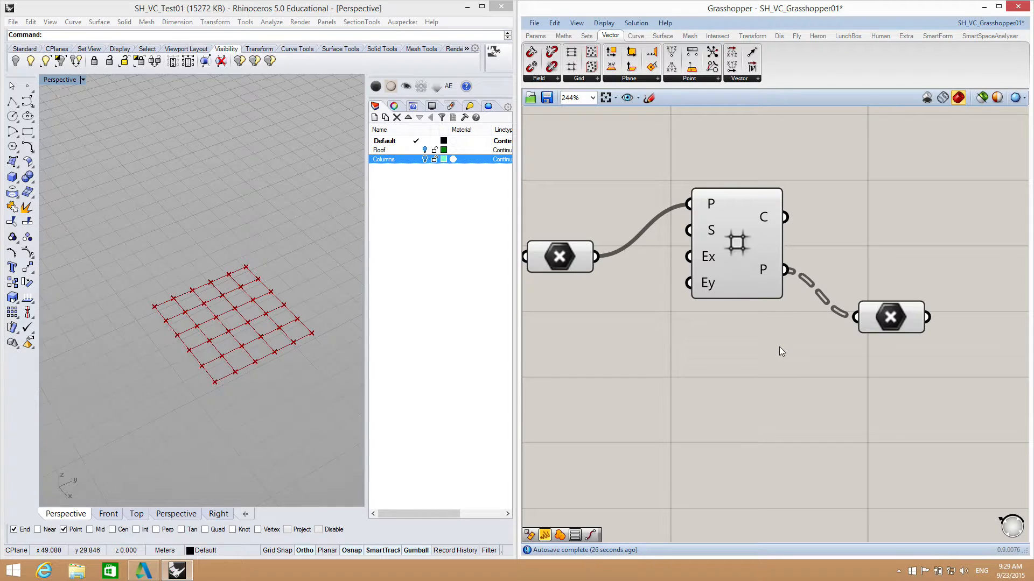
Step: Move the downstream Point parameter further below the Square grid and inspect the data tree of the grid's P output
{"action": "right_click_drag", "start_coordinate": [813, 351], "coordinate": [741, 355]}
{"action": "left_click_drag", "start_coordinate": [819, 333], "coordinate": [813, 422]}
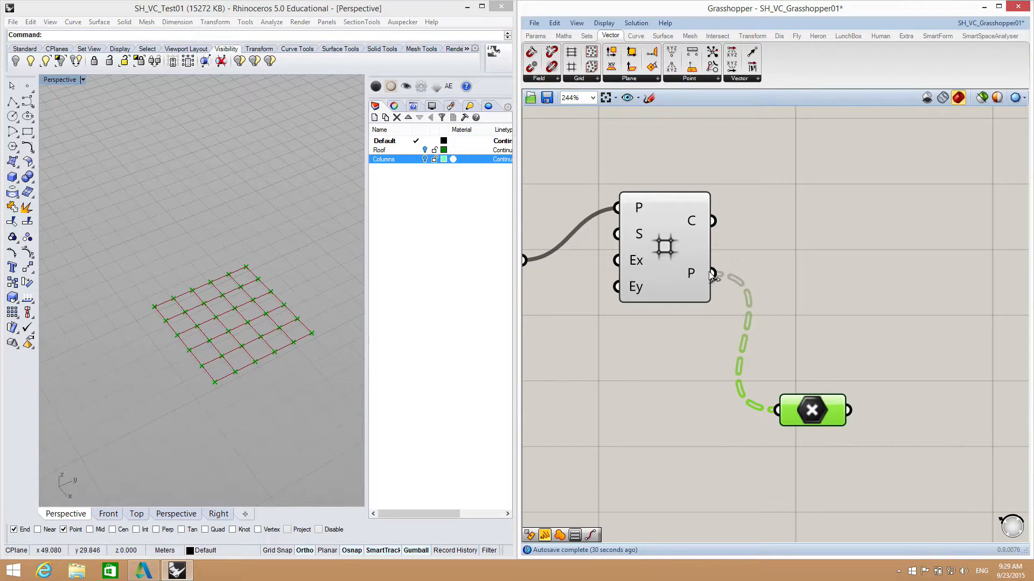
{"action": "mouse_move", "coordinate": [693, 275]}
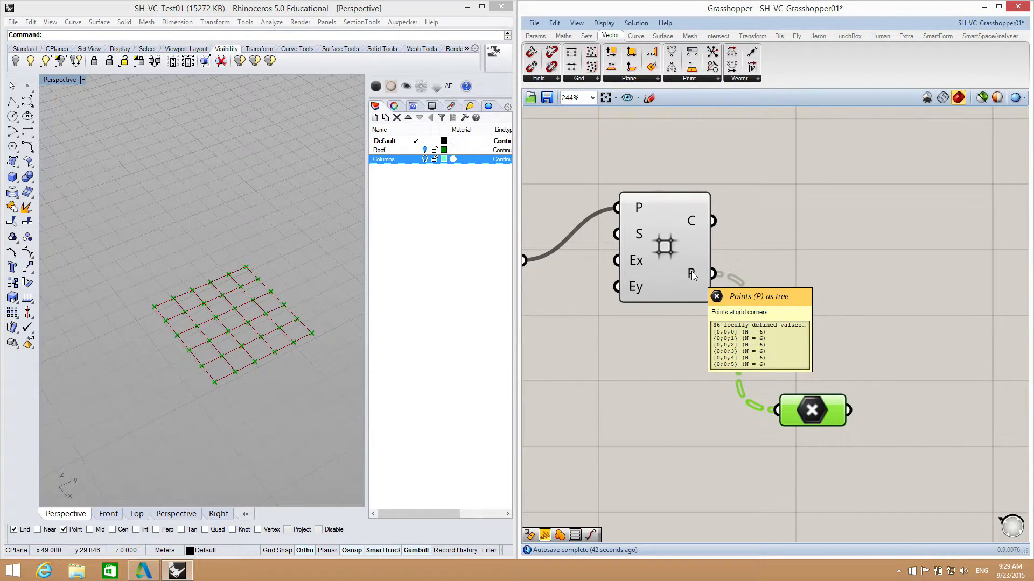
Step: Try flattening the data directly on the Square grid's P output and switch the flattening off again
{"action": "right_click", "coordinate": [693, 275]}
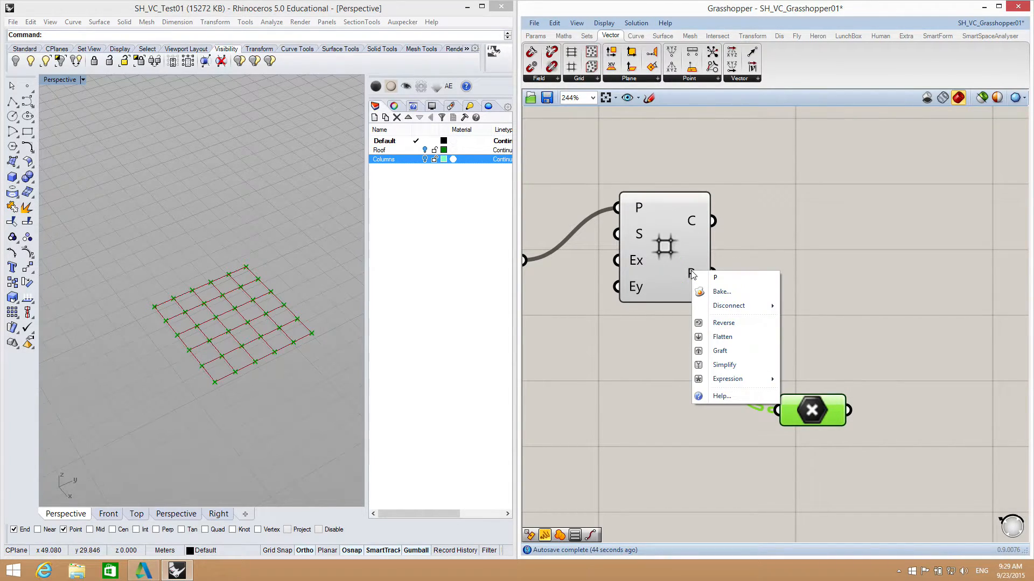
{"action": "left_click", "coordinate": [728, 339]}
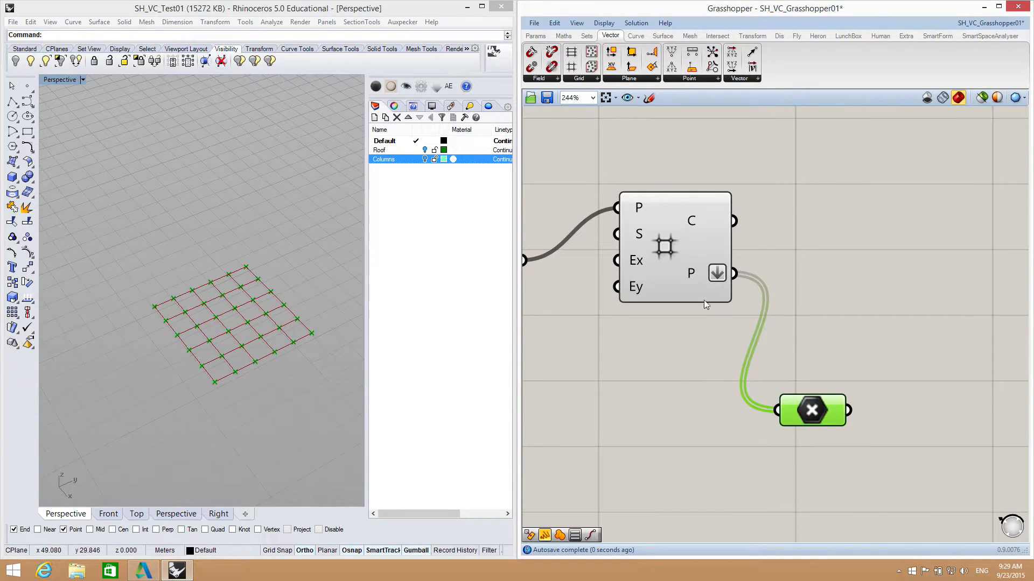
{"action": "mouse_move", "coordinate": [693, 269]}
{"action": "right_click", "coordinate": [691, 273]}
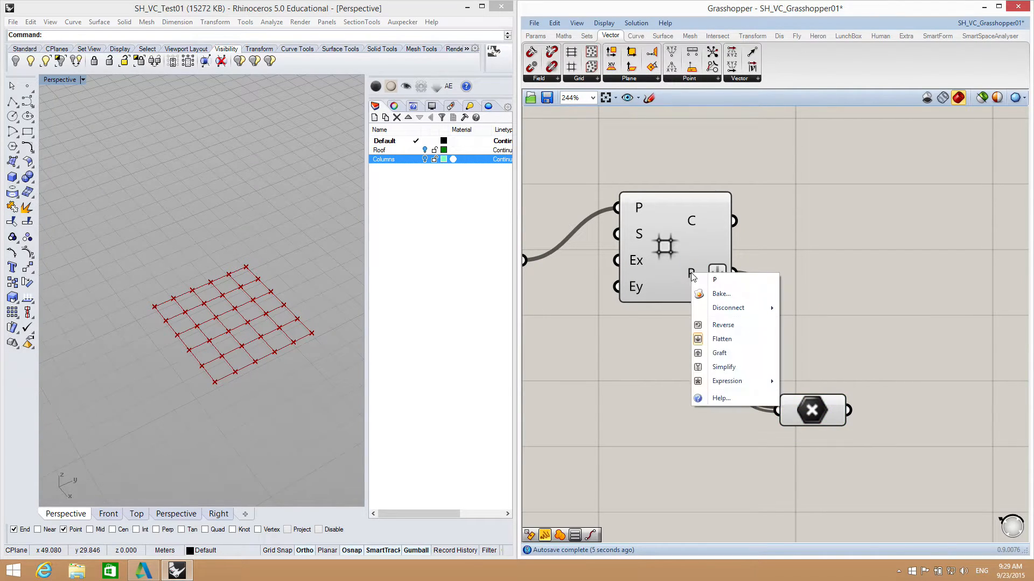
{"action": "left_click", "coordinate": [723, 338]}
Step: Add a Flatten Tree component beside the Square grid, feed its T input from the grid's P output, and inspect its output
{"action": "double_click", "coordinate": [787, 272]}
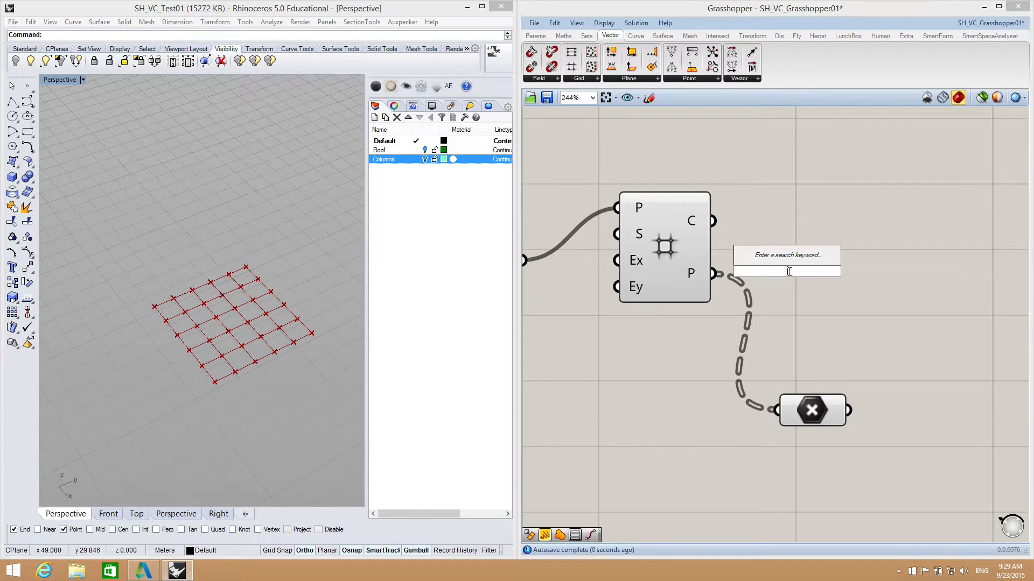
{"action": "type", "text": "flat"}
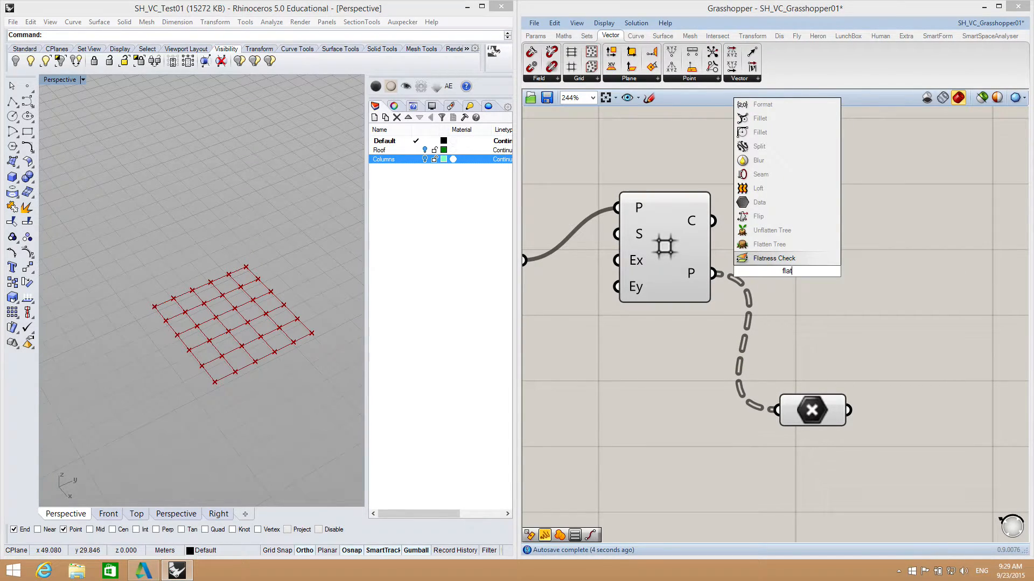
{"action": "key", "text": "Up"}
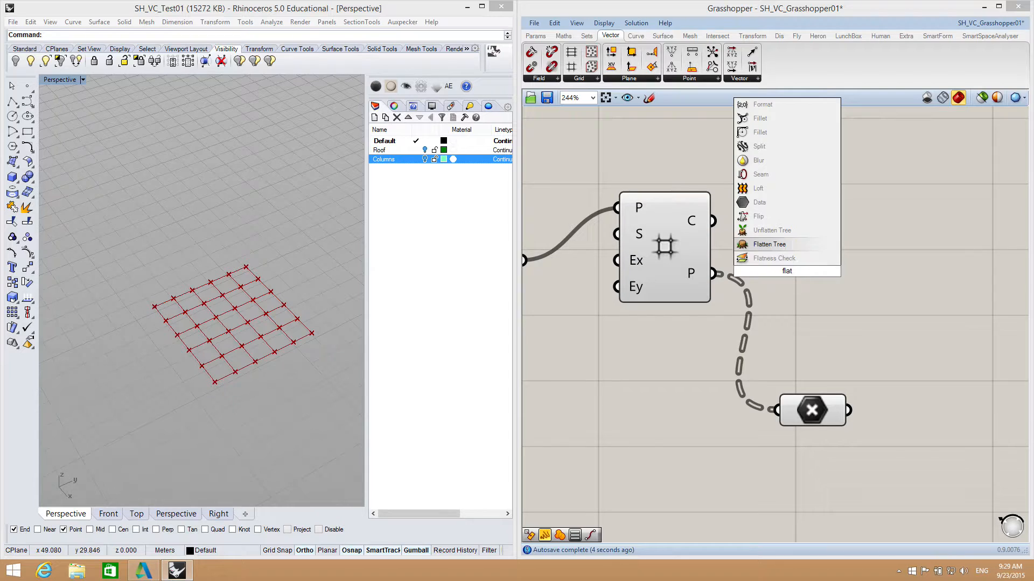
{"action": "key", "text": "Return"}
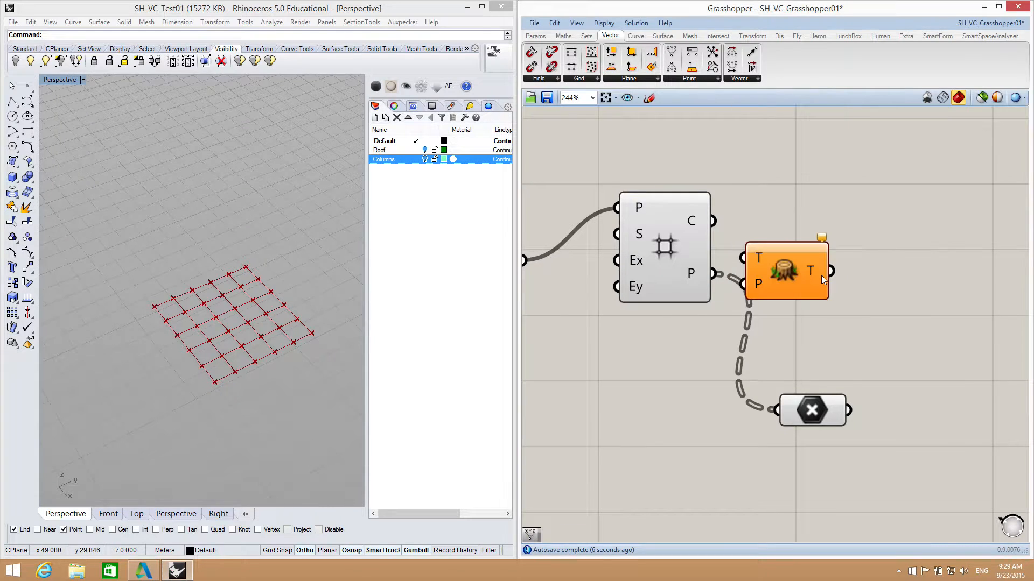
{"action": "left_click_drag", "start_coordinate": [716, 274], "coordinate": [748, 274]}
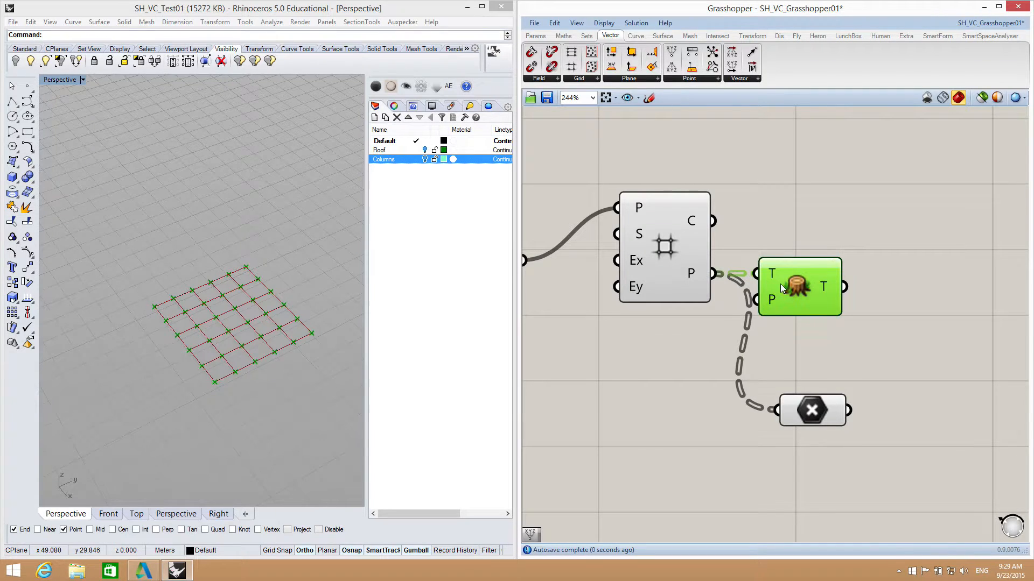
{"action": "left_click_drag", "start_coordinate": [802, 294], "coordinate": [806, 303]}
{"action": "mouse_move", "coordinate": [830, 296]}
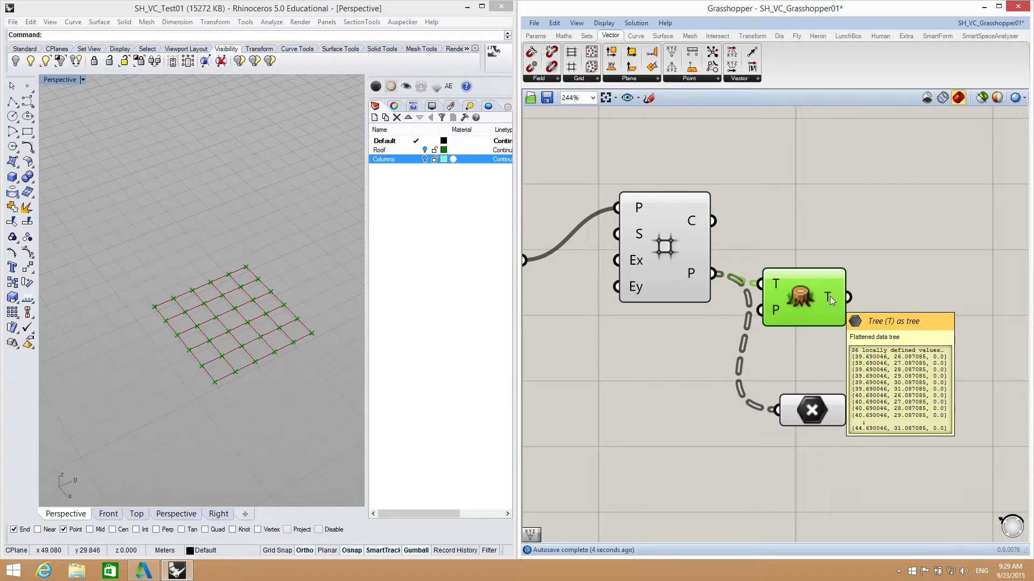
{"action": "left_click_drag", "start_coordinate": [815, 309], "coordinate": [816, 299]}
Step: Highlight the downstream Point parameter and the Square grid in turn to compare what each previews in the viewport
{"action": "left_click", "coordinate": [824, 406]}
{"action": "right_click_drag", "start_coordinate": [883, 360], "coordinate": [810, 385]}
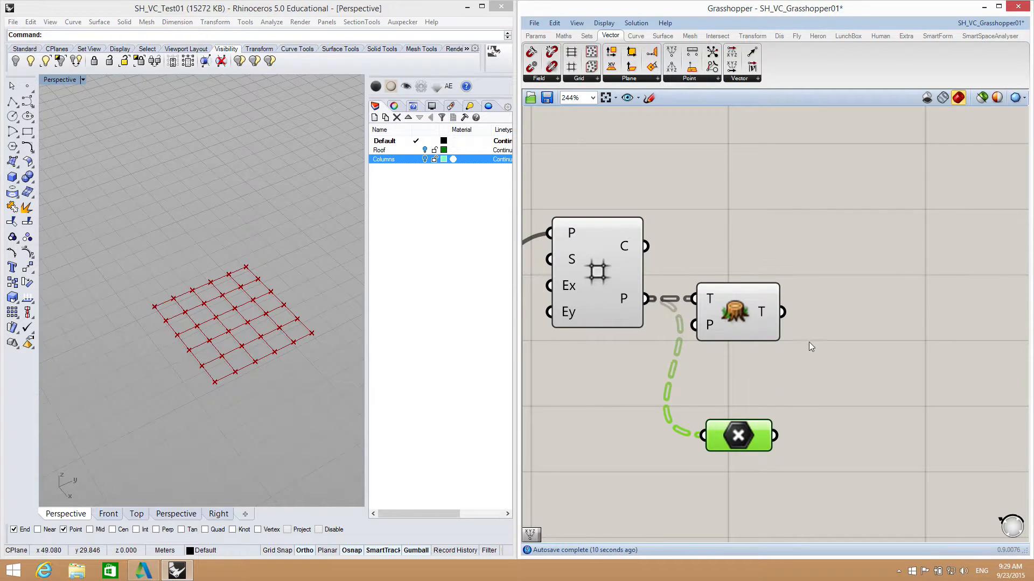
{"action": "left_click", "coordinate": [770, 394]}
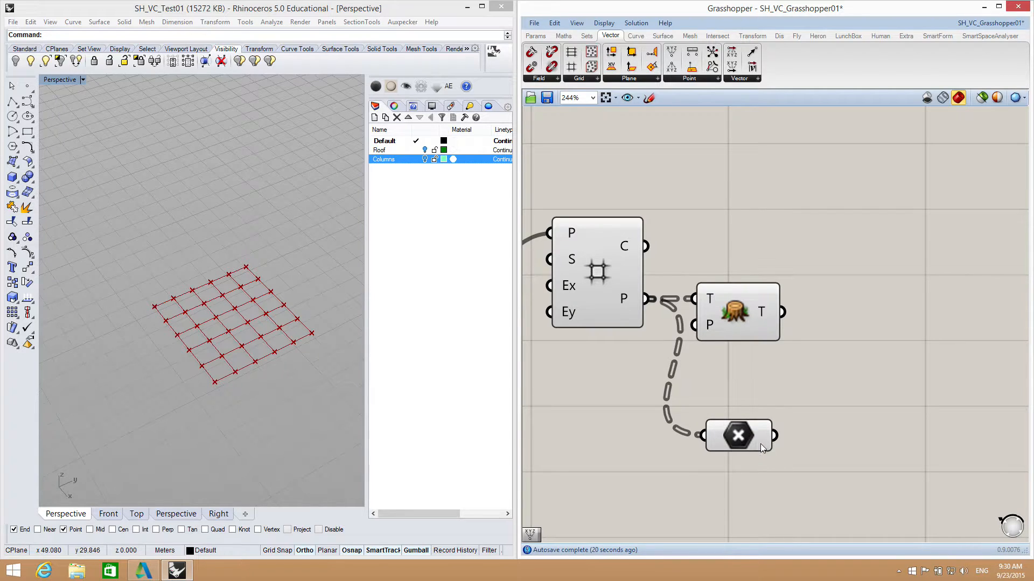
{"action": "left_click", "coordinate": [596, 286]}
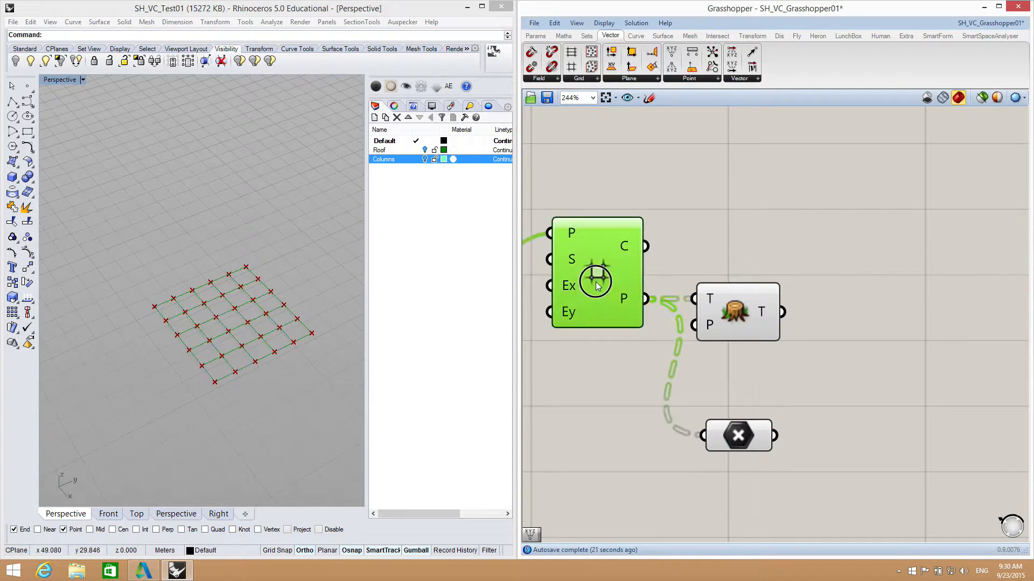
{"action": "left_click", "coordinate": [741, 436]}
{"action": "left_click", "coordinate": [732, 398]}
{"action": "right_click_drag", "start_coordinate": [733, 396], "coordinate": [763, 383]}
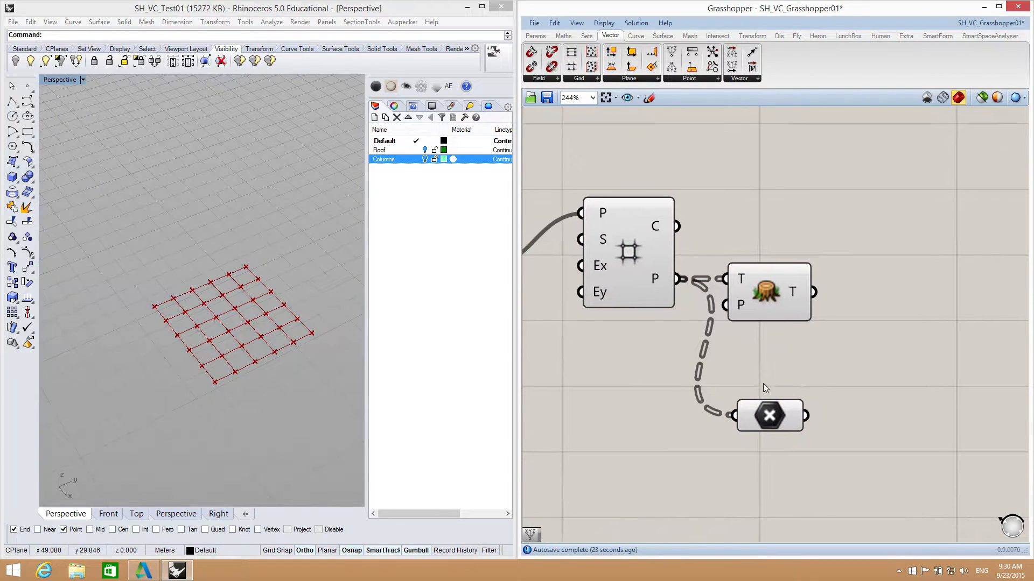
Step: Turn off the viewport preview of the downstream Point parameter
{"action": "left_click", "coordinate": [769, 416]}
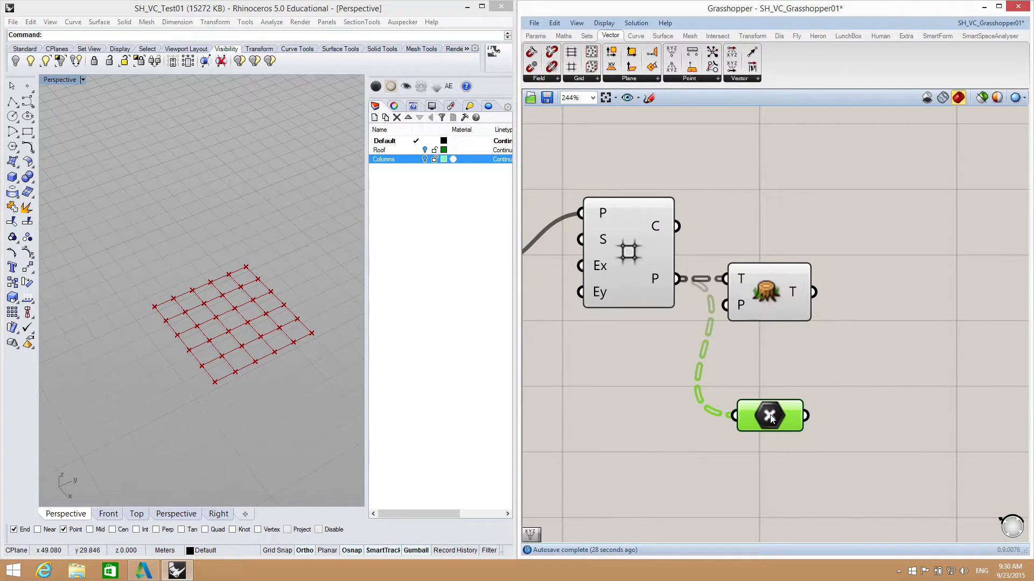
{"action": "middle_click", "coordinate": [768, 416]}
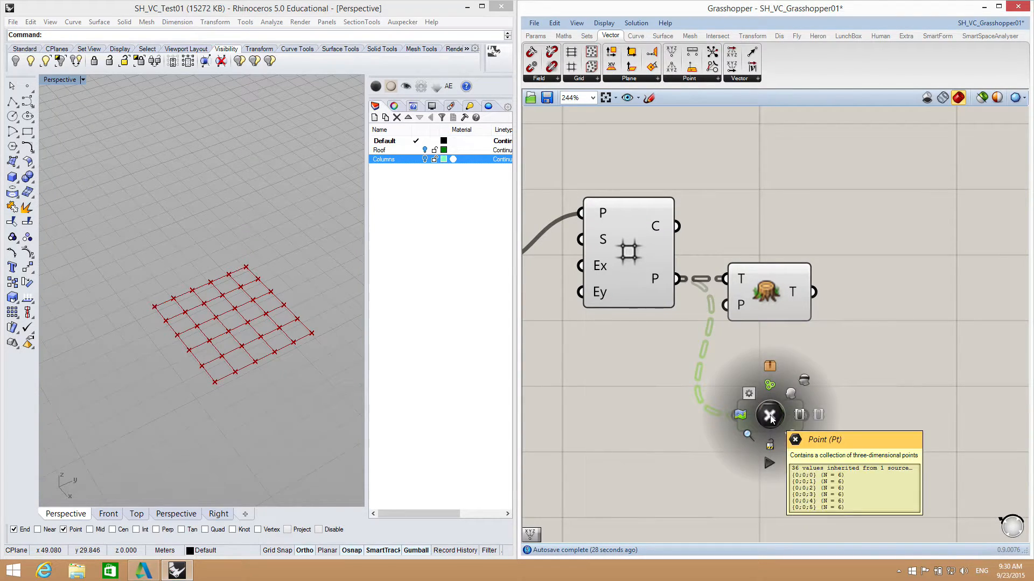
{"action": "left_click", "coordinate": [804, 381]}
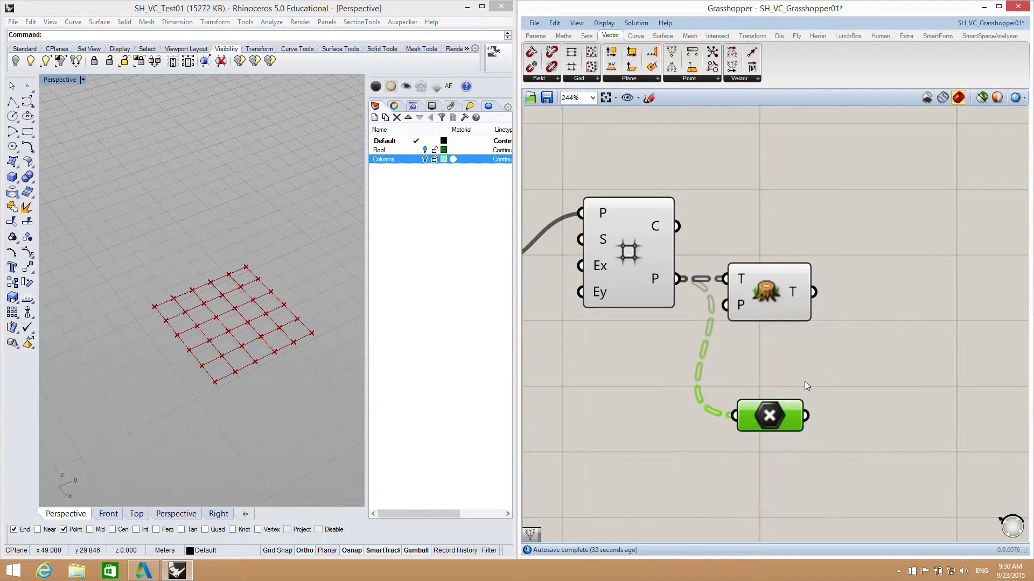
{"action": "left_click", "coordinate": [770, 385]}
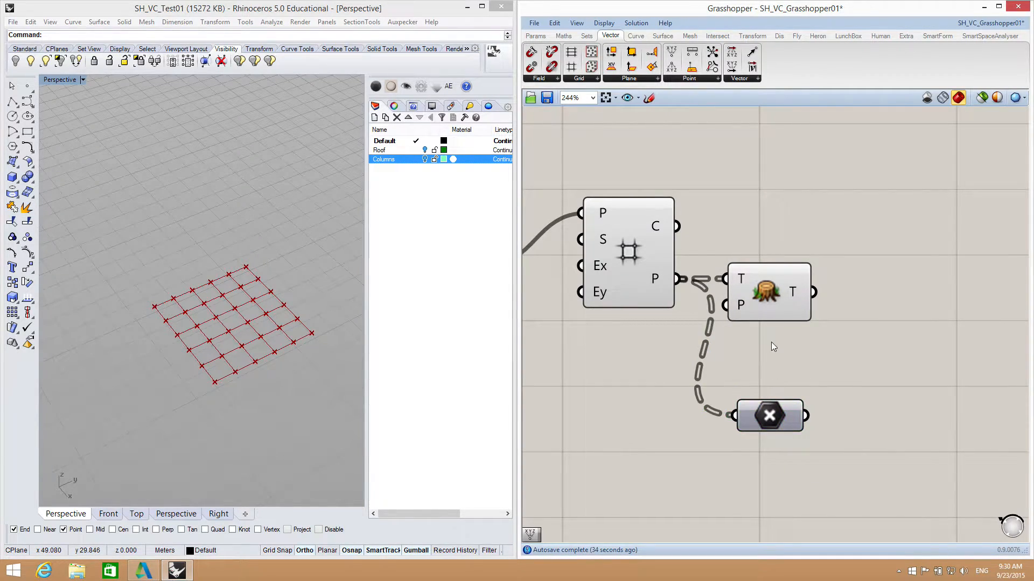
Step: Switch the Flatten Tree component's preview off and back on twice to demonstrate hiding its points
{"action": "left_click", "coordinate": [771, 295]}
{"action": "middle_click", "coordinate": [770, 295]}
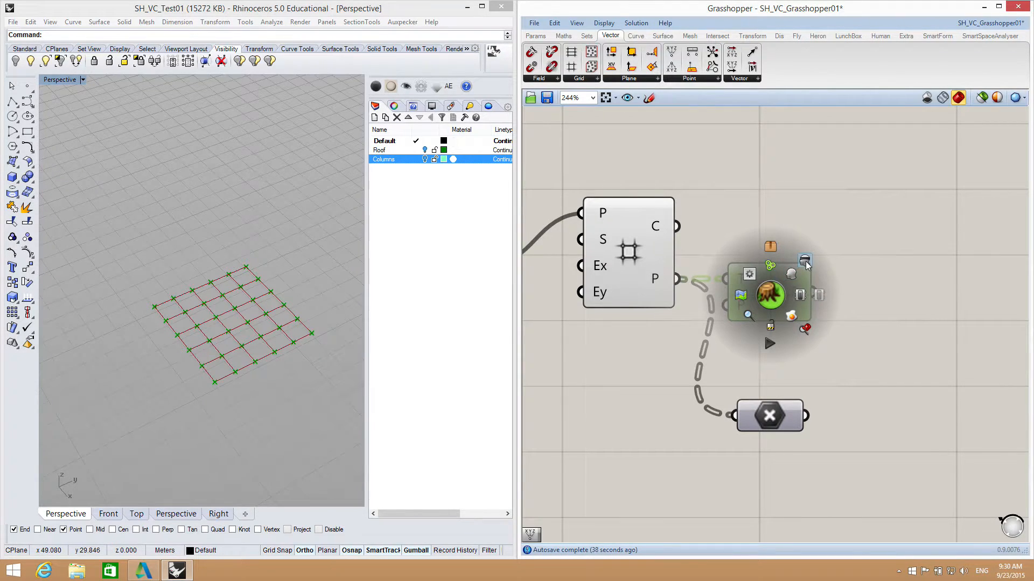
{"action": "left_click", "coordinate": [804, 261]}
{"action": "middle_click", "coordinate": [785, 285]}
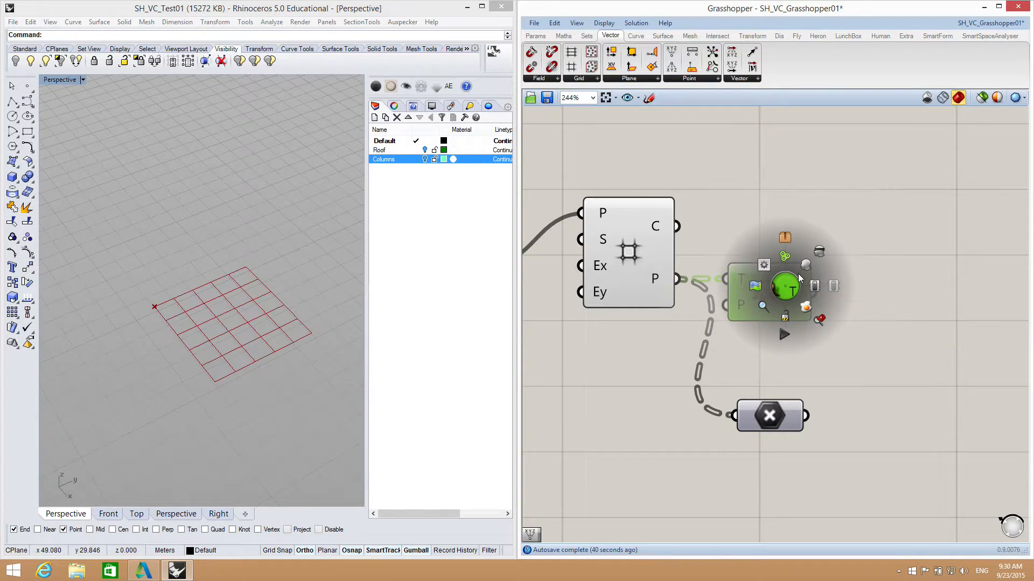
{"action": "left_click", "coordinate": [805, 266]}
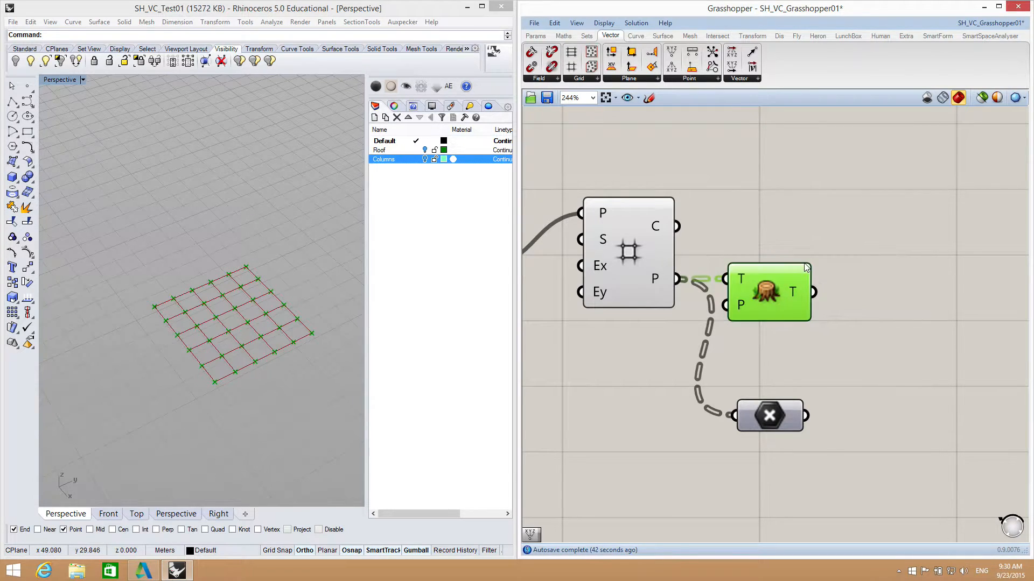
{"action": "left_click", "coordinate": [851, 312]}
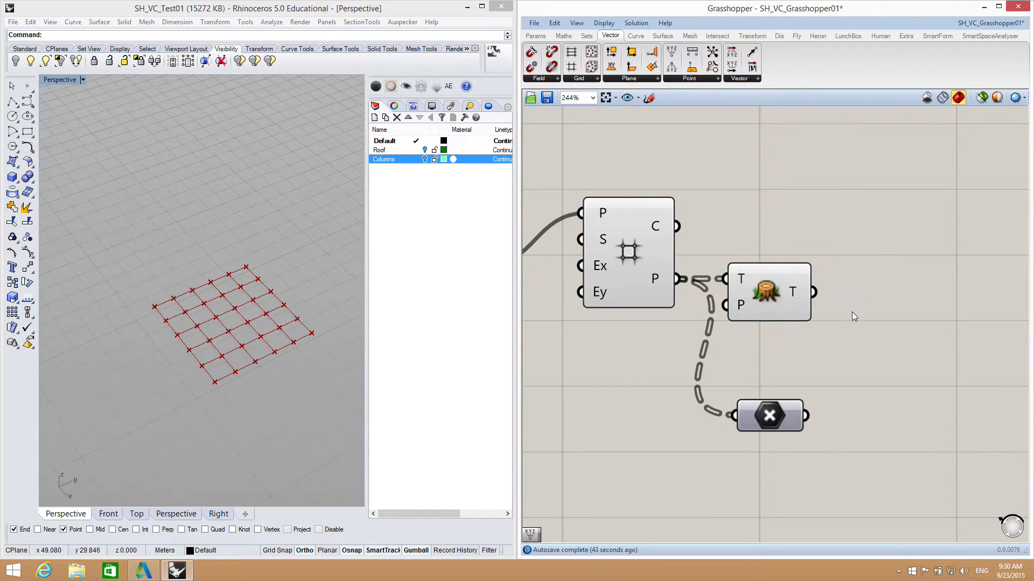
{"action": "right_click", "coordinate": [765, 289]}
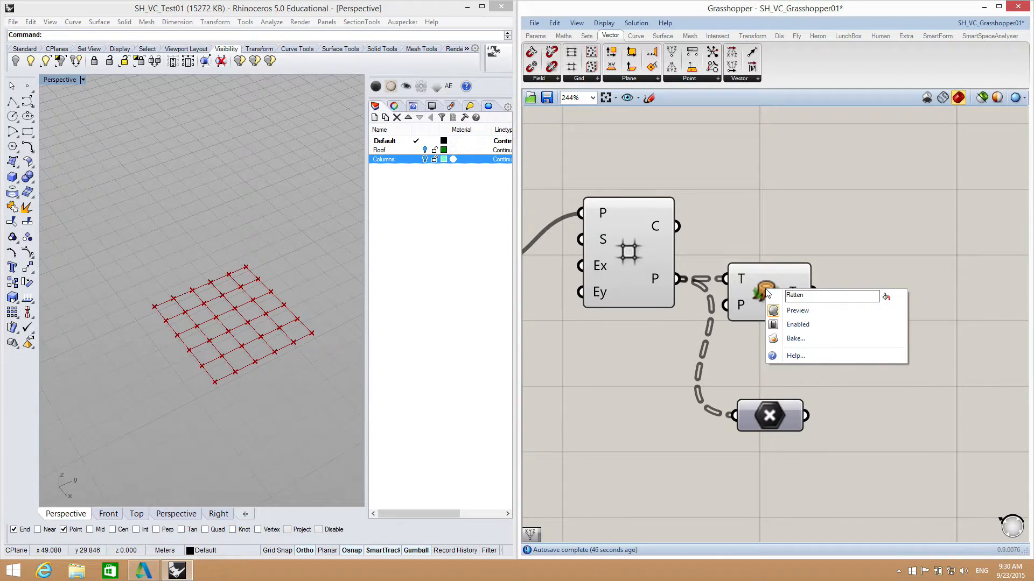
{"action": "left_click", "coordinate": [798, 311]}
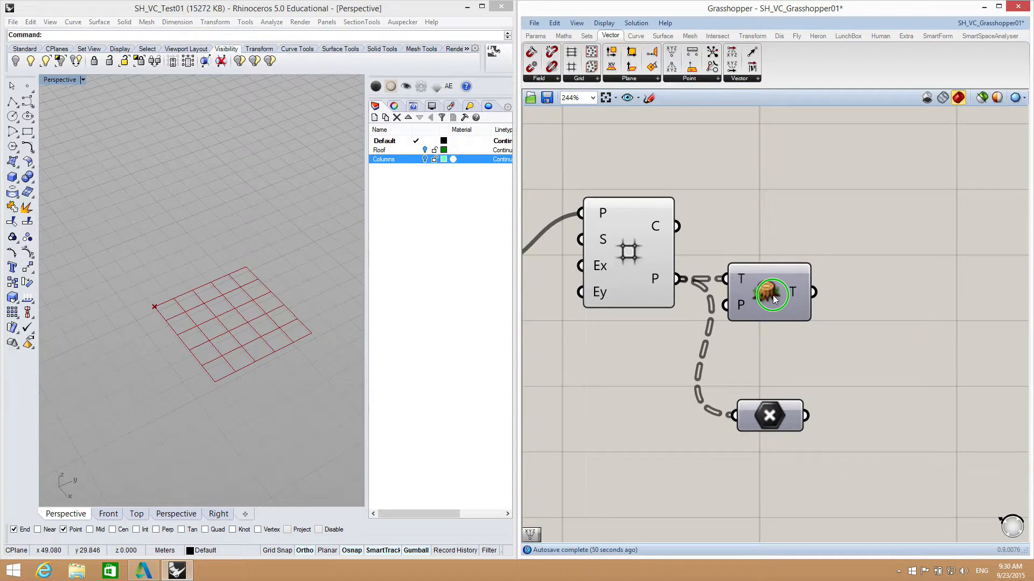
{"action": "right_click", "coordinate": [773, 300]}
{"action": "left_click", "coordinate": [800, 316]}
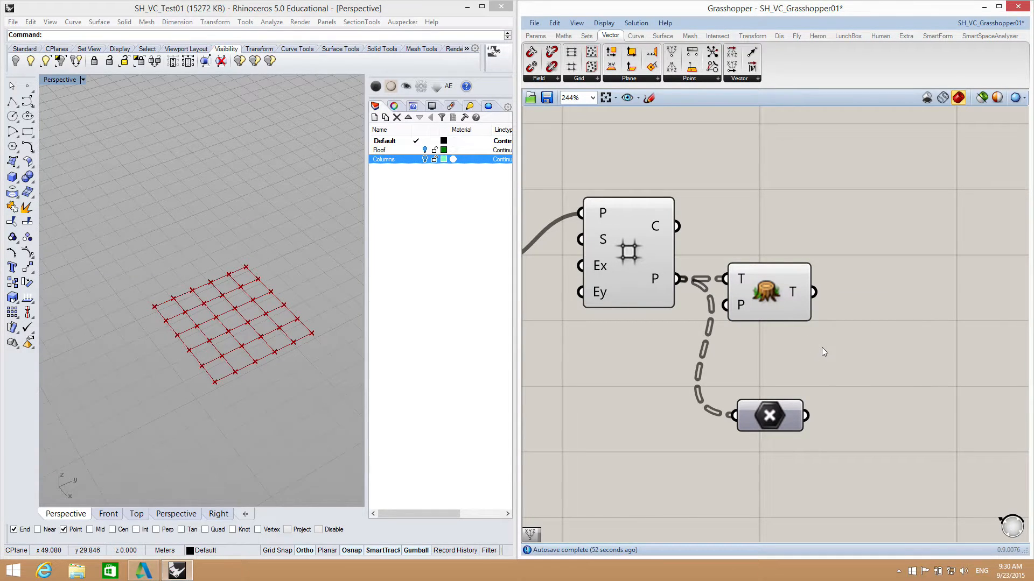
Step: Move the downstream Point parameter out from under the Flatten Tree to below the Square grid
{"action": "mouse_move", "coordinate": [832, 347]}
{"action": "right_mouse_down"}
{"action": "mouse_move", "coordinate": [799, 331]}
{"action": "mouse_move", "coordinate": [829, 358]}
{"action": "right_mouse_up"}
{"action": "scroll", "coordinate": [803, 325], "scroll_direction": "down", "scroll_amount": 3}
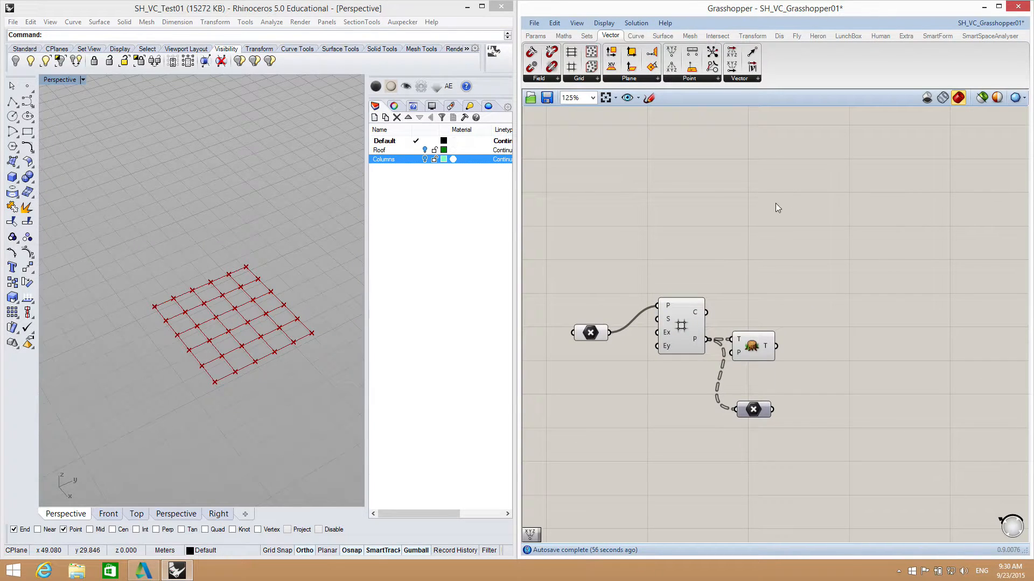
{"action": "scroll", "coordinate": [824, 240], "scroll_direction": "down", "scroll_amount": 3}
{"action": "right_click_drag", "start_coordinate": [824, 240], "coordinate": [790, 323]}
{"action": "left_click_drag", "start_coordinate": [725, 425], "coordinate": [661, 427]}
Step: Examine the Flatten Tree and List Length group labelled "flatten points into a simple list and count how many" in the original definition
{"action": "right_click_drag", "start_coordinate": [739, 347], "coordinate": [704, 355]}
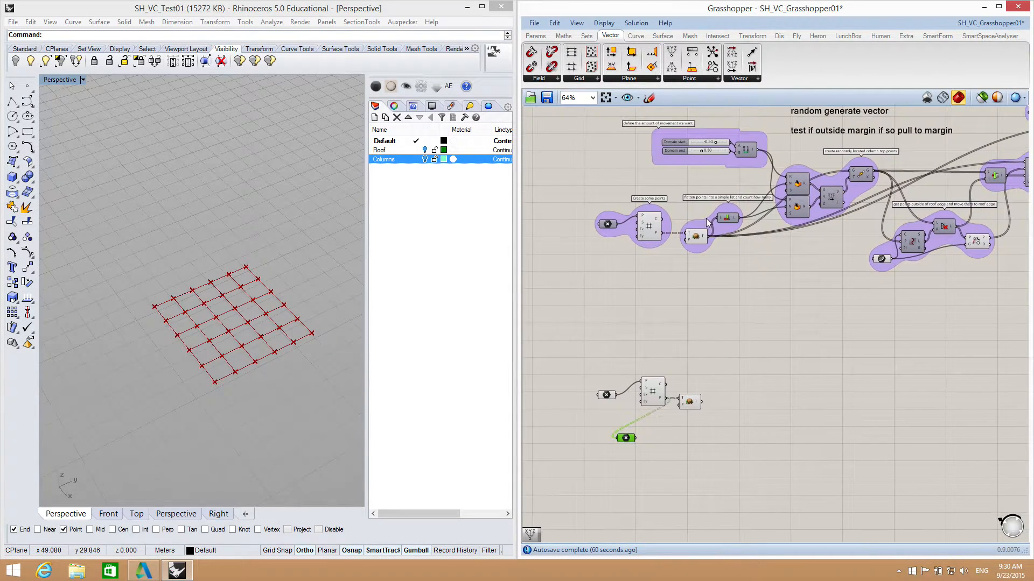
{"action": "scroll", "coordinate": [731, 219], "scroll_direction": "up", "scroll_amount": 10}
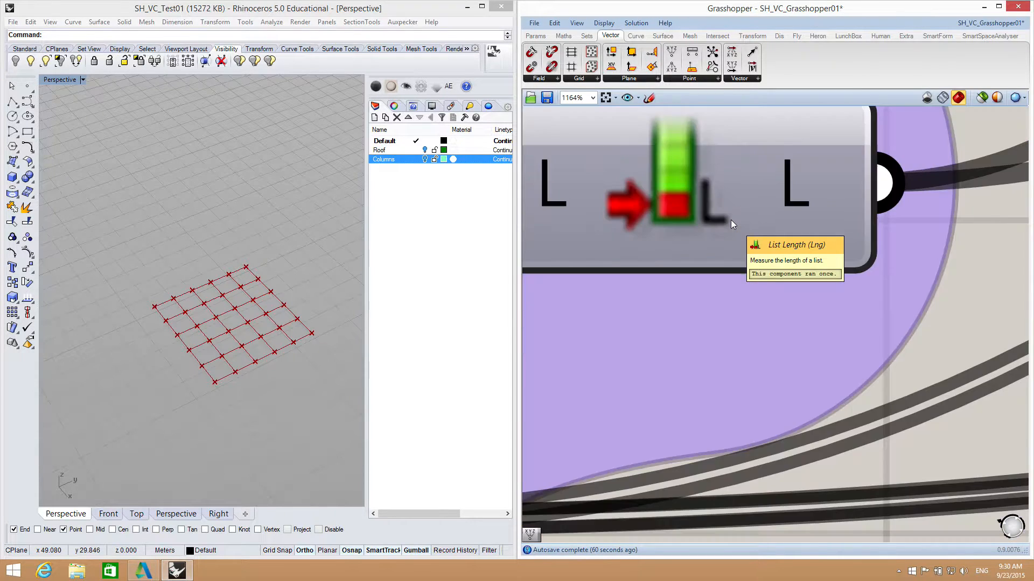
{"action": "scroll", "coordinate": [731, 219], "scroll_direction": "down", "scroll_amount": 6}
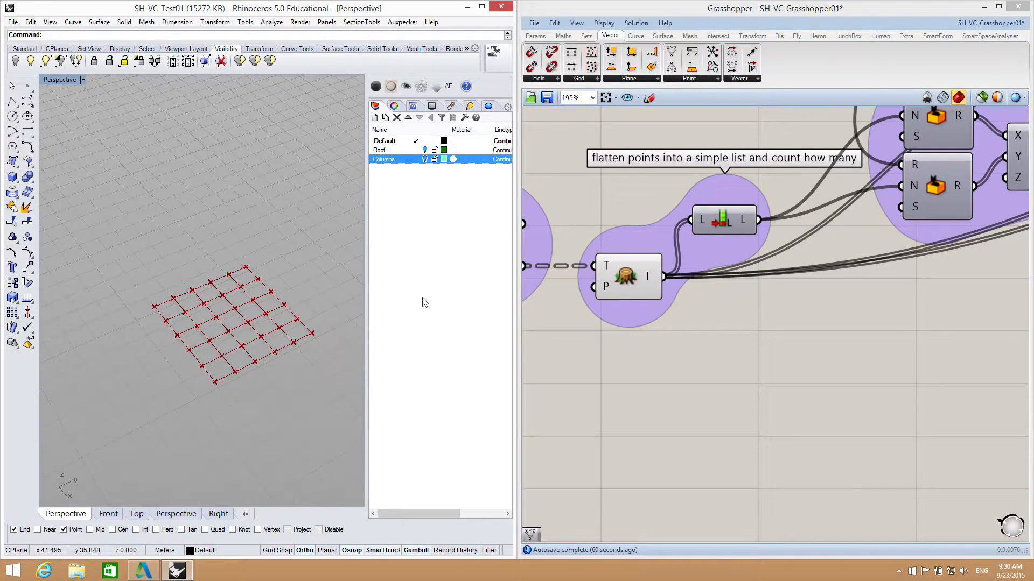
{"action": "scroll", "coordinate": [645, 311], "scroll_direction": "down", "scroll_amount": 3}
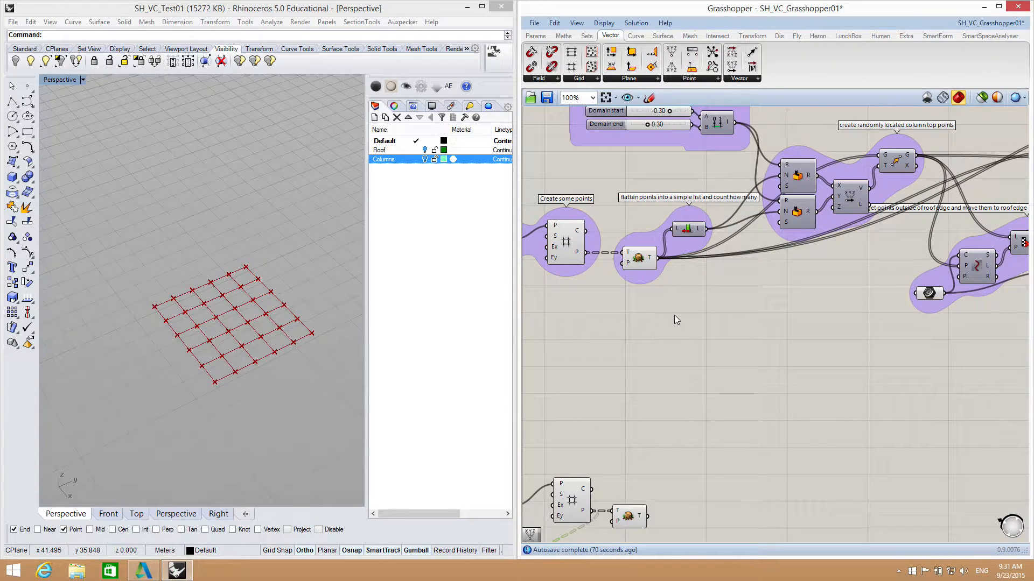
{"action": "mouse_move", "coordinate": [699, 349]}
{"action": "right_mouse_down"}
{"action": "mouse_move", "coordinate": [646, 346]}
{"action": "mouse_move", "coordinate": [660, 376]}
{"action": "mouse_move", "coordinate": [693, 358]}
{"action": "mouse_move", "coordinate": [707, 297]}
{"action": "right_mouse_up"}
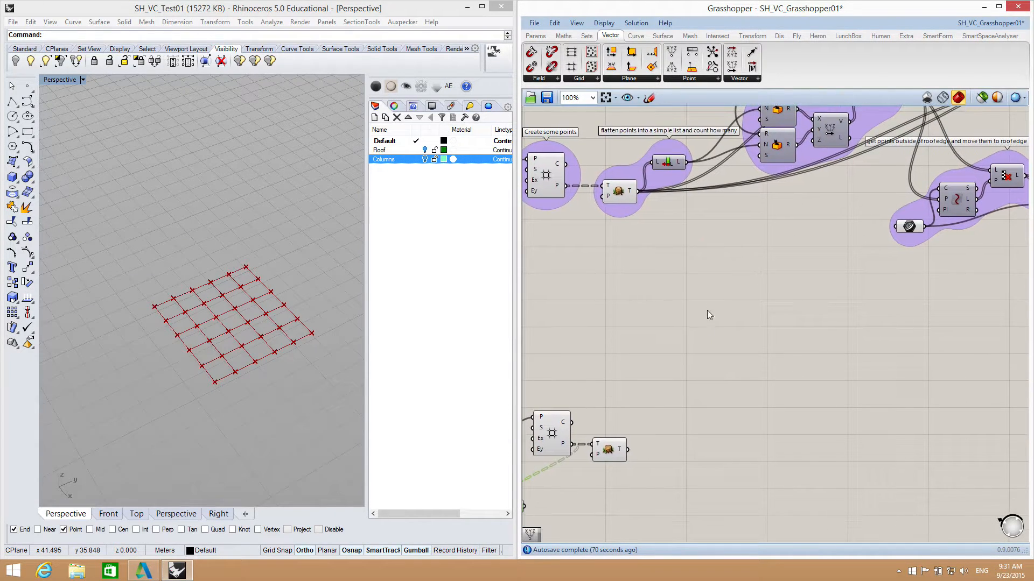
Step: Add a List Length component beside the new Flatten Tree, feed it from the T output, and inspect its item count
{"action": "right_click_drag", "start_coordinate": [645, 451], "coordinate": [631, 408]}
{"action": "scroll", "coordinate": [626, 405], "scroll_direction": "up", "scroll_amount": 5}
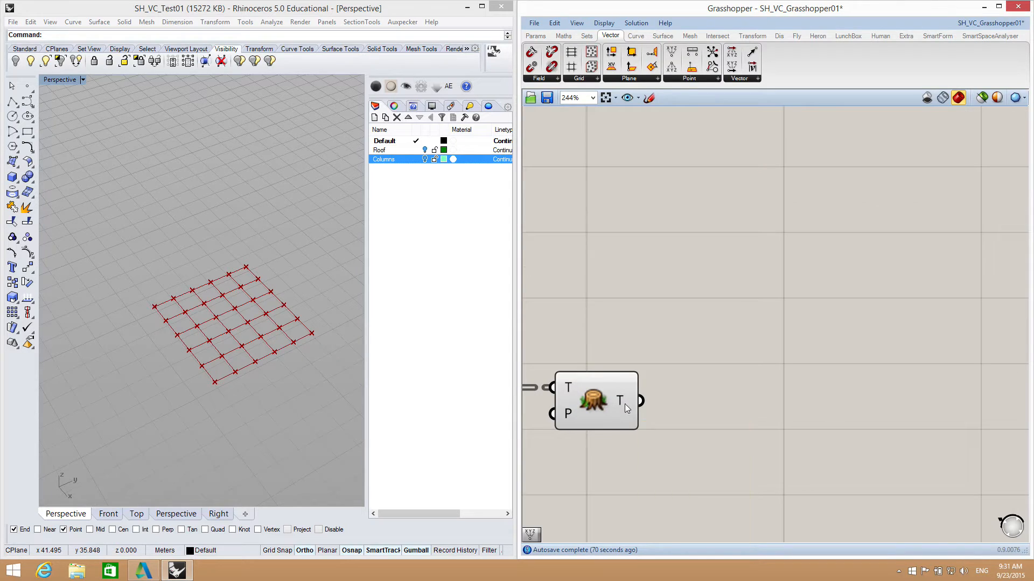
{"action": "mouse_move", "coordinate": [621, 399]}
{"action": "double_click", "coordinate": [721, 369]}
{"action": "type", "text": "le"}
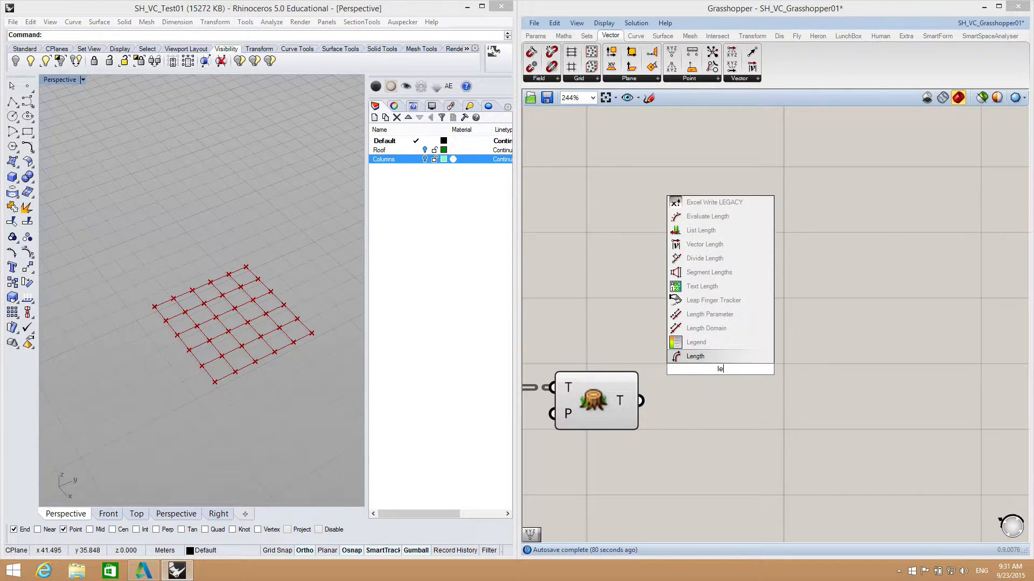
{"action": "left_click", "coordinate": [706, 229]}
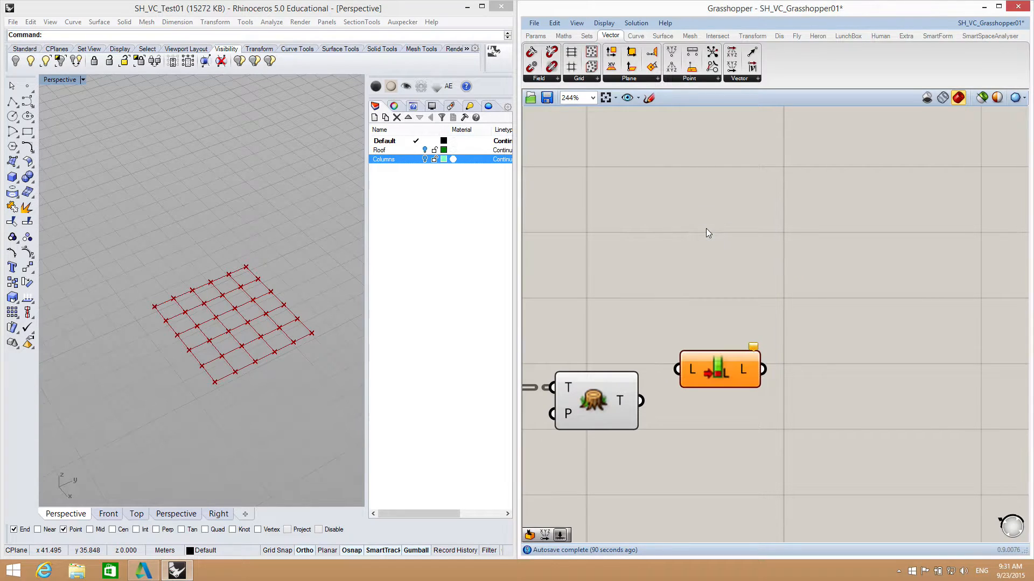
{"action": "left_click_drag", "start_coordinate": [725, 362], "coordinate": [729, 386]}
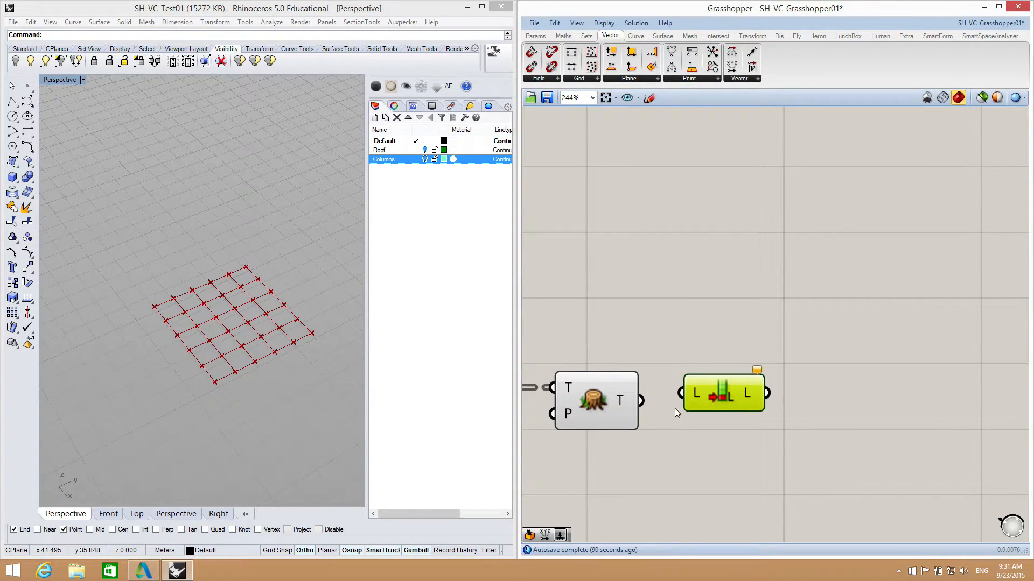
{"action": "left_click_drag", "start_coordinate": [641, 401], "coordinate": [715, 398]}
{"action": "mouse_move", "coordinate": [741, 398]}
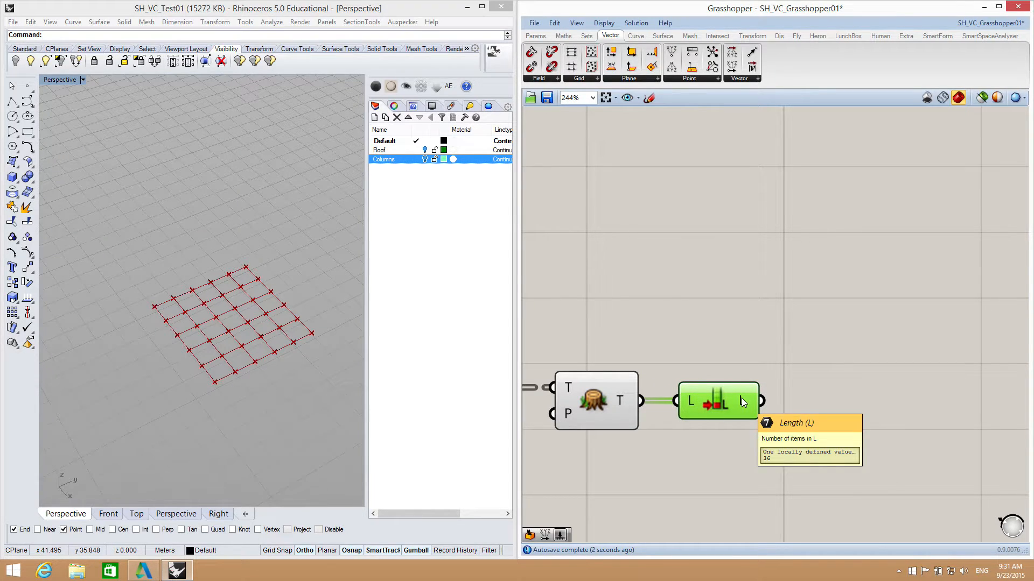
Step: Examine the group labelled "define the amount of movement we want" in the original definition, with its domain sliders and Construct Domain component
{"action": "left_click", "coordinate": [719, 349]}
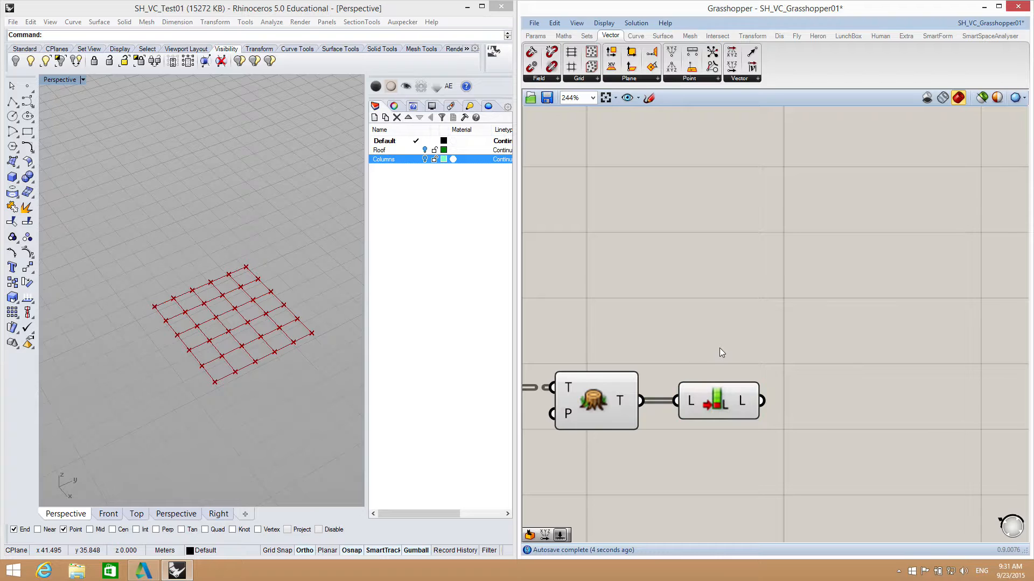
{"action": "scroll", "coordinate": [721, 347], "scroll_direction": "down", "scroll_amount": 5}
{"action": "scroll", "coordinate": [722, 347], "scroll_direction": "down", "scroll_amount": 2}
{"action": "right_click_drag", "start_coordinate": [733, 337], "coordinate": [681, 383]}
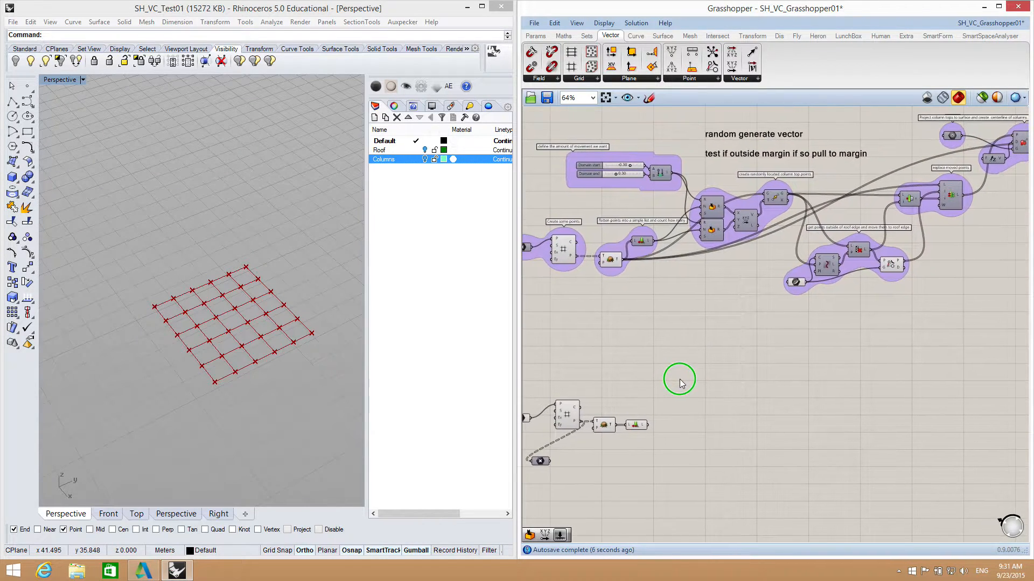
{"action": "scroll", "coordinate": [673, 180], "scroll_direction": "up", "scroll_amount": 5}
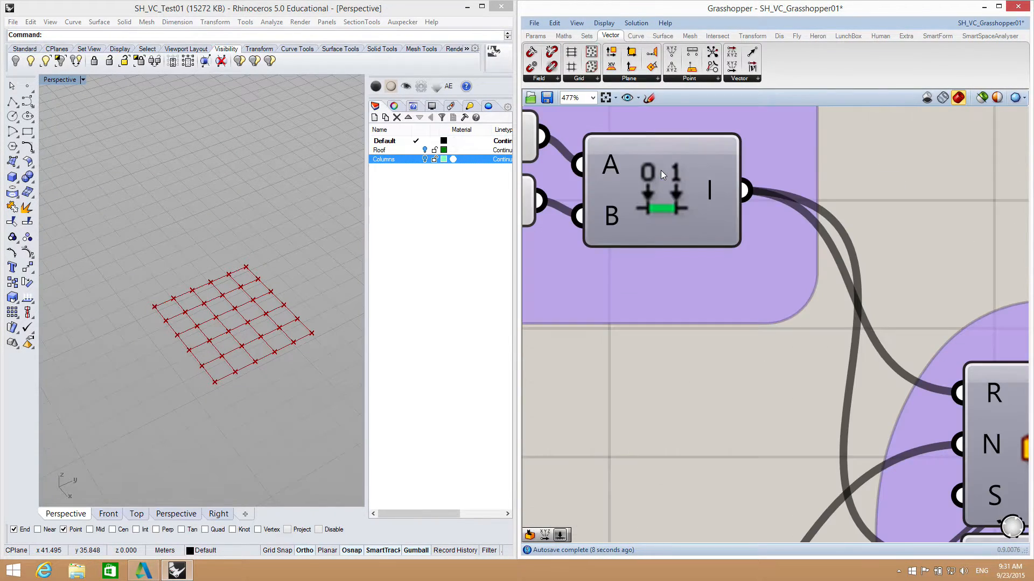
{"action": "right_click_drag", "start_coordinate": [694, 282], "coordinate": [798, 375]}
{"action": "right_click_drag", "start_coordinate": [640, 358], "coordinate": [694, 326]}
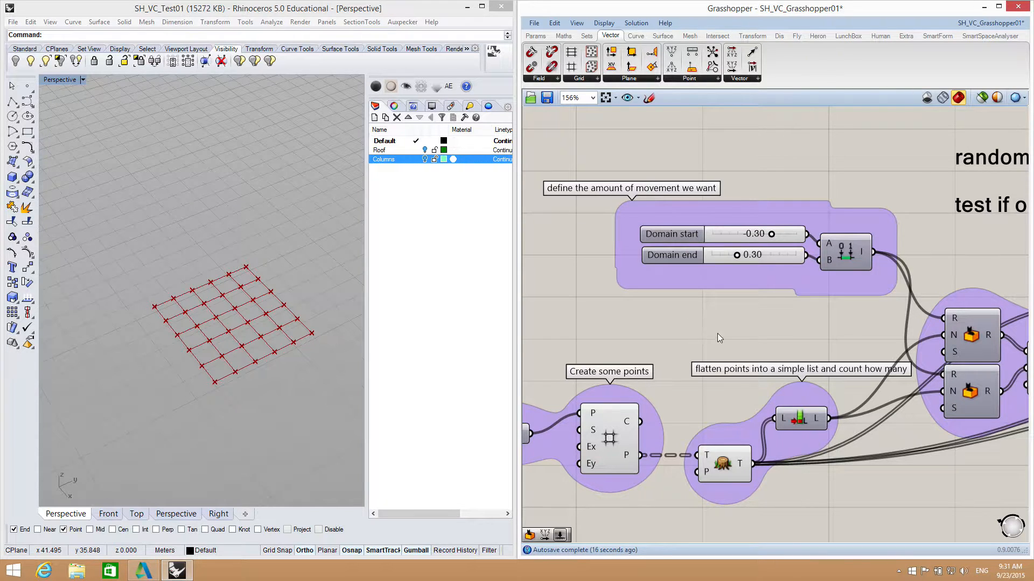
{"action": "right_click_drag", "start_coordinate": [744, 334], "coordinate": [726, 276]}
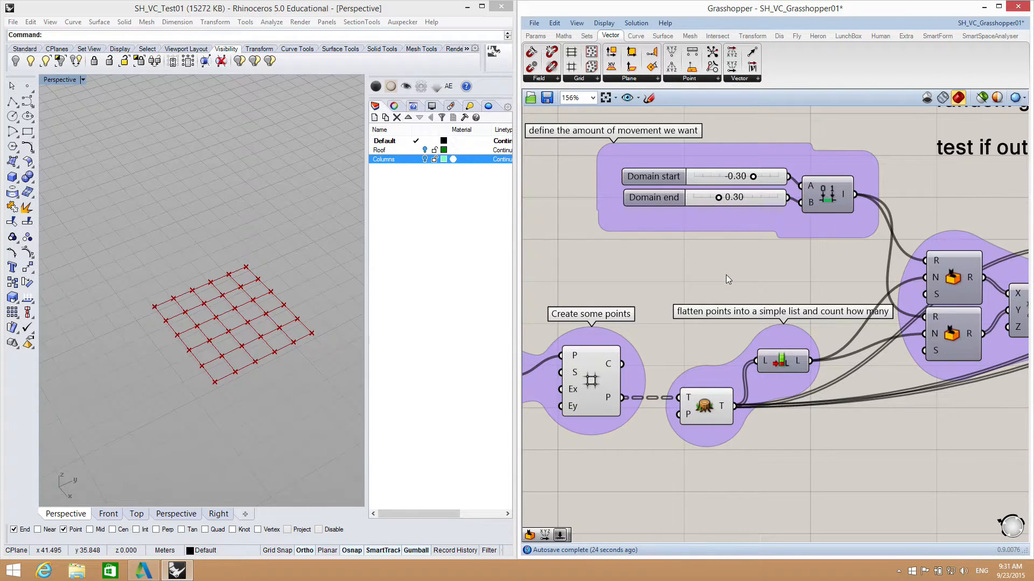
Step: Add a Number Slider with the value 0.3 in the empty canvas above the new Flatten Tree and List Length components
{"action": "right_click_drag", "start_coordinate": [821, 397], "coordinate": [847, 158]}
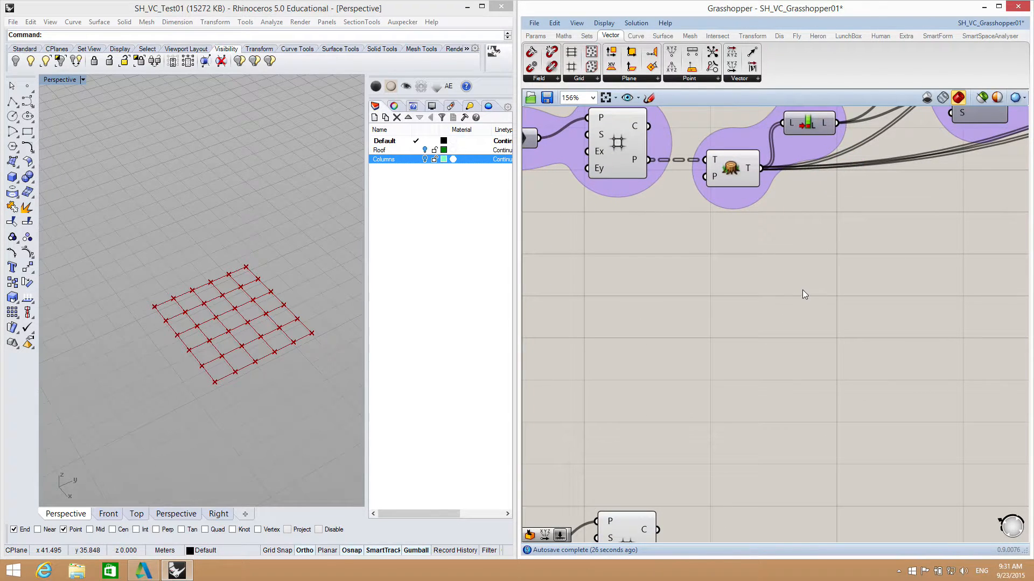
{"action": "right_click_drag", "start_coordinate": [774, 388], "coordinate": [799, 233]}
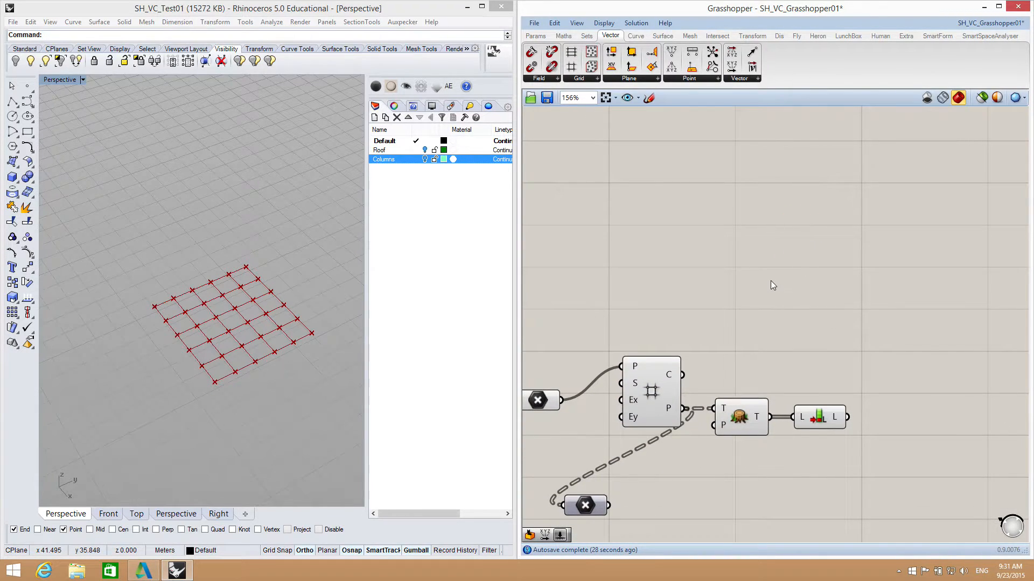
{"action": "double_click", "coordinate": [770, 285]}
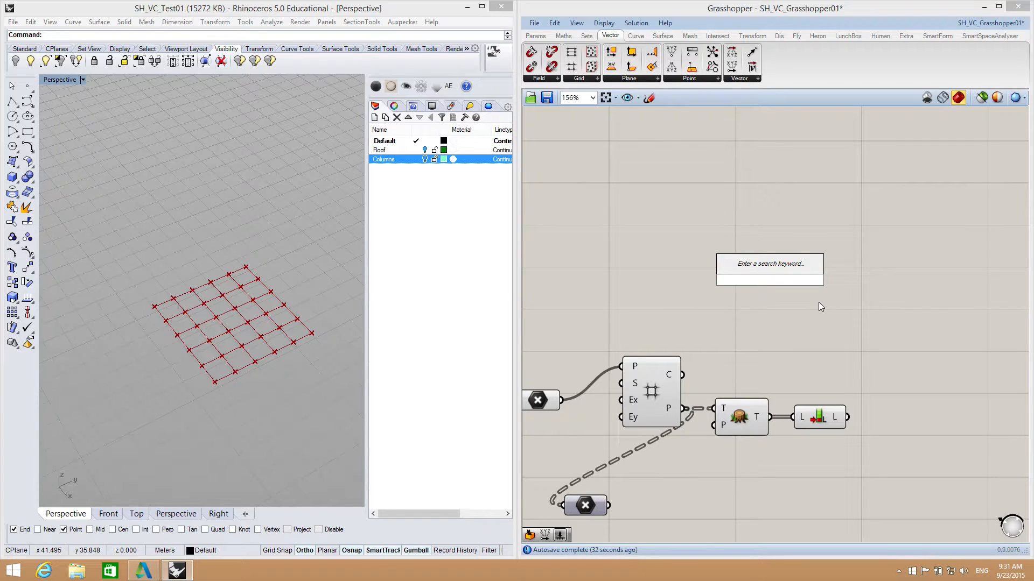
{"action": "type", "text": "."}
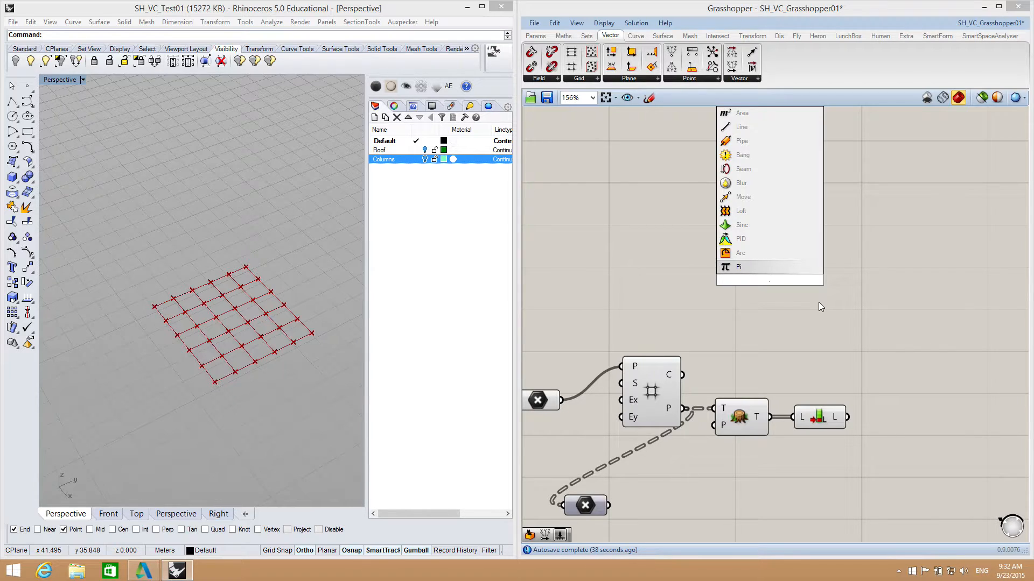
{"action": "type", "text": "3"}
{"action": "key", "text": "BackSpace"}
{"action": "key", "text": "BackSpace"}
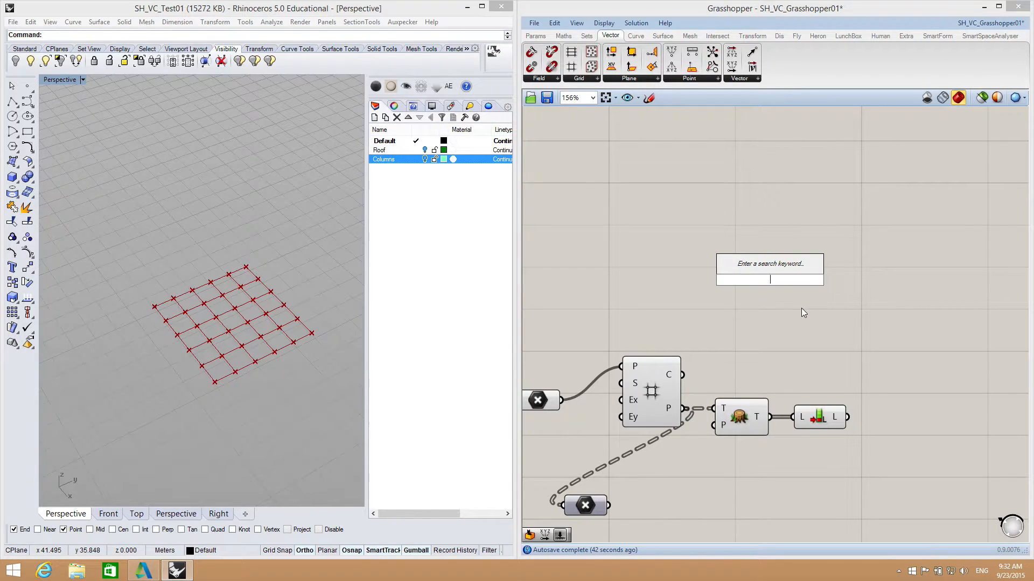
{"action": "type", "text": ".3"}
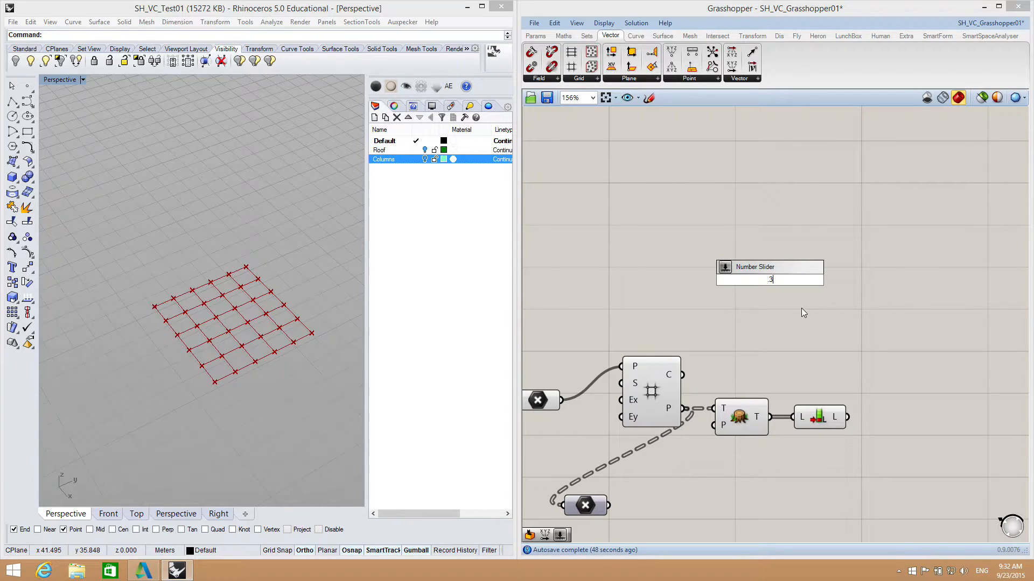
{"action": "key", "text": "Return"}
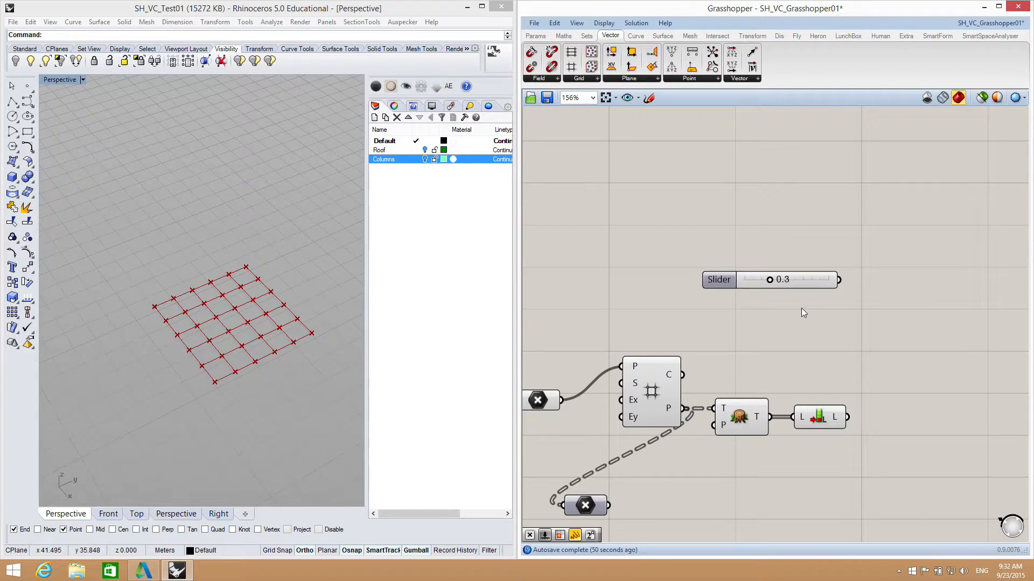
{"action": "mouse_move", "coordinate": [769, 280]}
{"action": "left_mouse_down"}
{"action": "mouse_move", "coordinate": [799, 285]}
{"action": "mouse_move", "coordinate": [758, 283]}
{"action": "mouse_move", "coordinate": [771, 285]}
{"action": "left_mouse_up"}
{"action": "left_click_drag", "start_coordinate": [725, 279], "coordinate": [712, 274]}
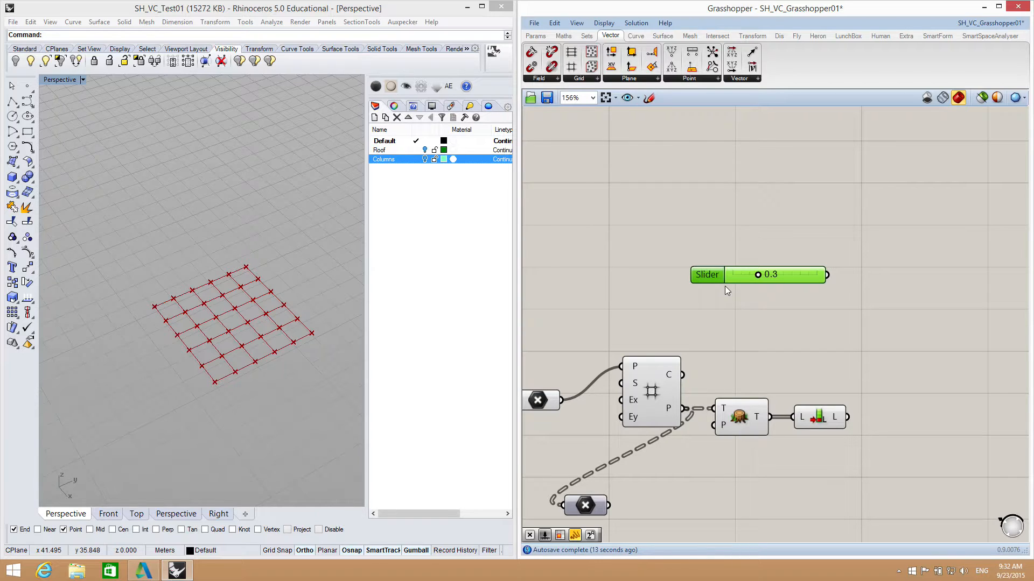
Step: Duplicate the 0.3 slider and place the copy directly above the first one
{"action": "key", "text": "ctrl+v"}
{"action": "left_click_drag", "start_coordinate": [718, 283], "coordinate": [709, 256]}
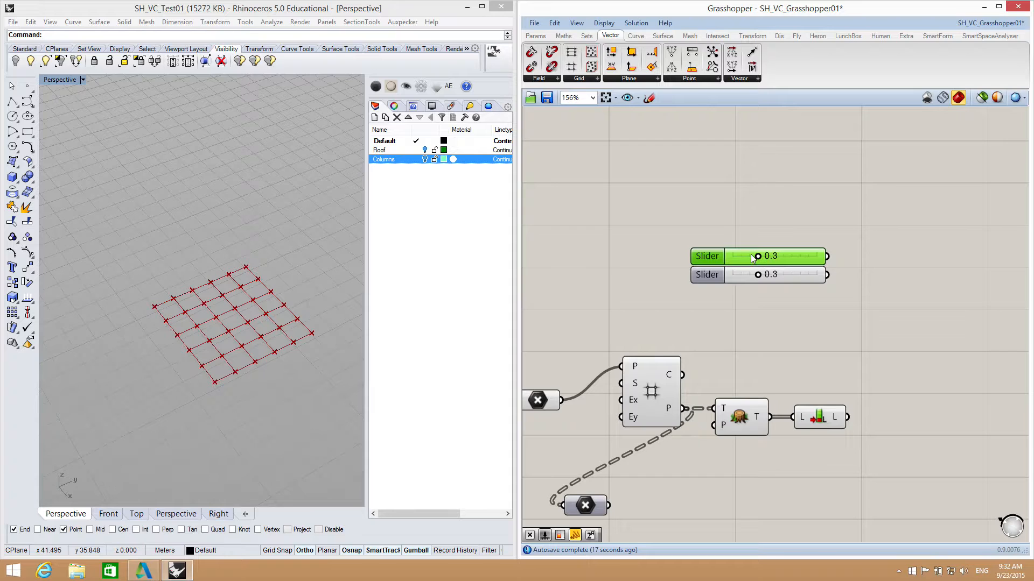
{"action": "double_click", "coordinate": [711, 257]}
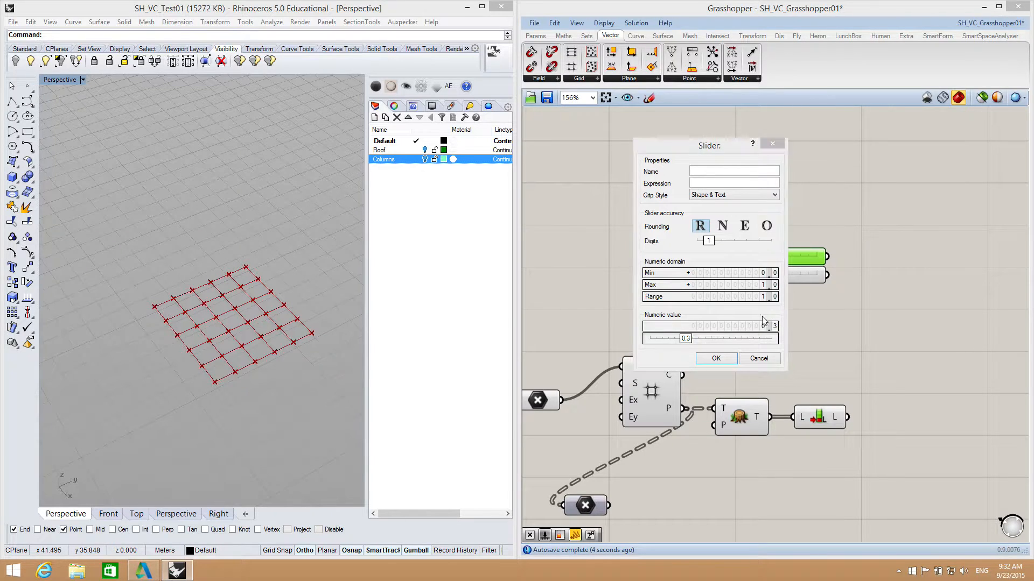
{"action": "left_click", "coordinate": [759, 358]}
Step: Compare the two new sliders with the Domain start and Domain end sliders feeding Construct Domain in the original definition
{"action": "scroll", "coordinate": [813, 346], "scroll_direction": "down", "scroll_amount": 3}
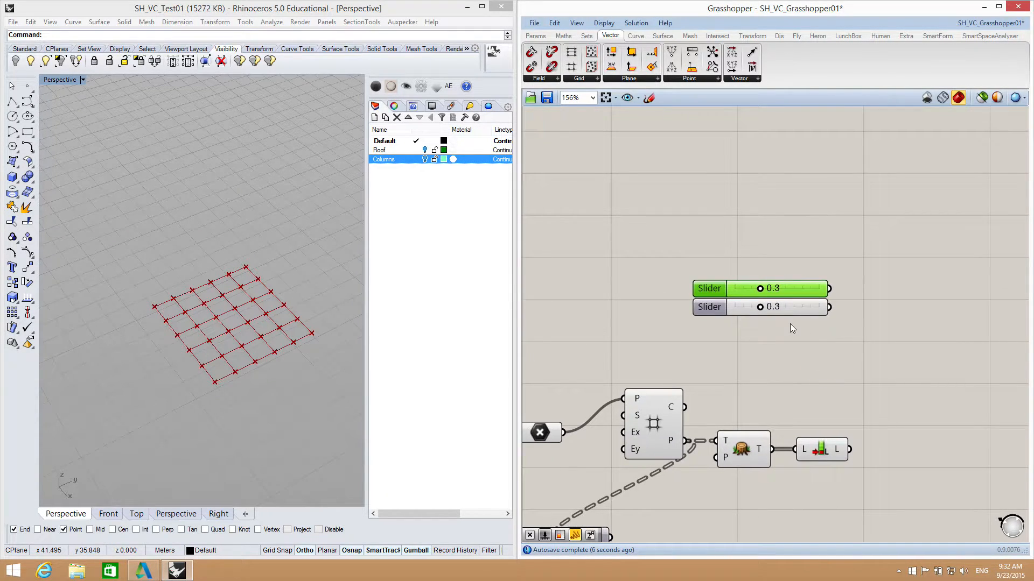
{"action": "right_click_drag", "start_coordinate": [761, 272], "coordinate": [738, 392]}
{"action": "scroll", "coordinate": [799, 191], "scroll_direction": "up", "scroll_amount": 3}
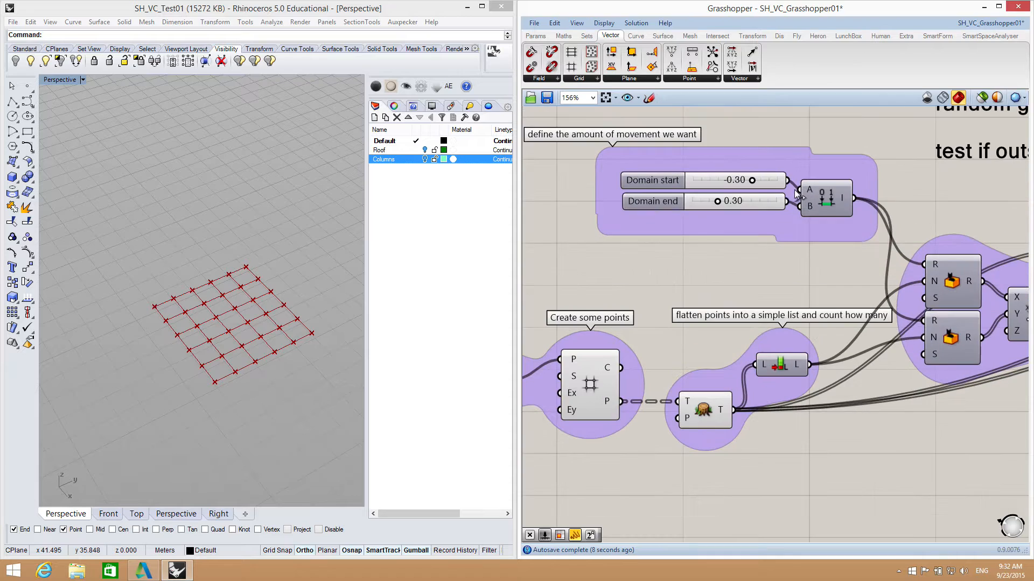
{"action": "right_click_drag", "start_coordinate": [784, 218], "coordinate": [776, 239]}
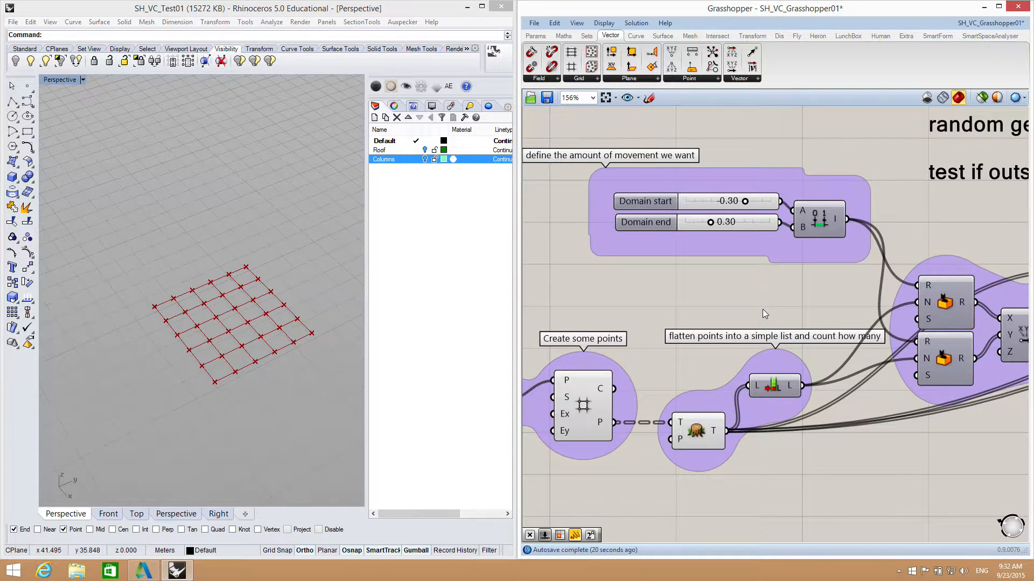
{"action": "right_click_drag", "start_coordinate": [762, 309], "coordinate": [750, 274]}
{"action": "right_click_drag", "start_coordinate": [807, 395], "coordinate": [785, 308]}
{"action": "mouse_move", "coordinate": [798, 397]}
{"action": "right_mouse_down"}
{"action": "mouse_move", "coordinate": [802, 349]}
{"action": "mouse_move", "coordinate": [793, 384]}
{"action": "right_mouse_up"}
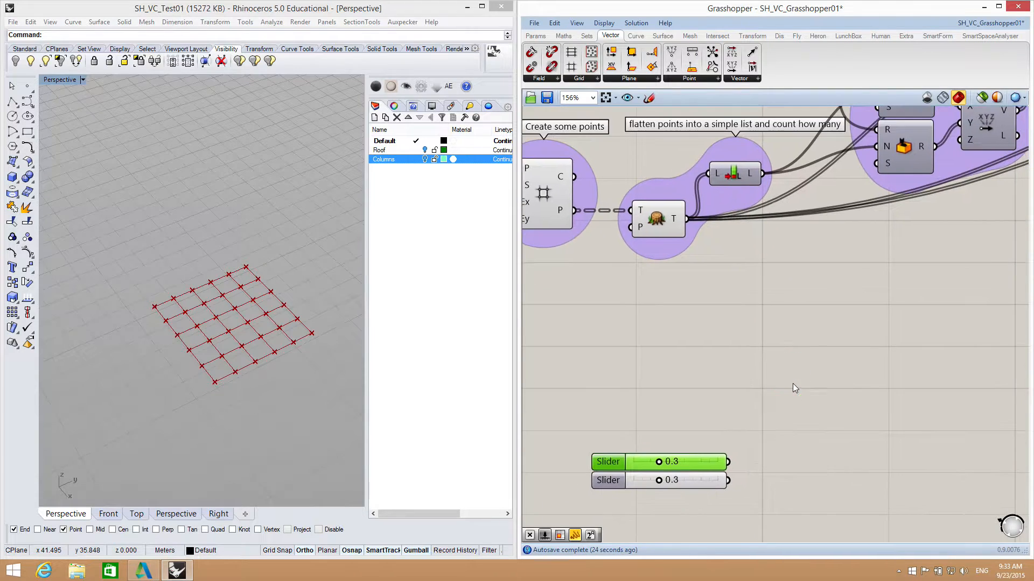
{"action": "double_click", "coordinate": [790, 392]}
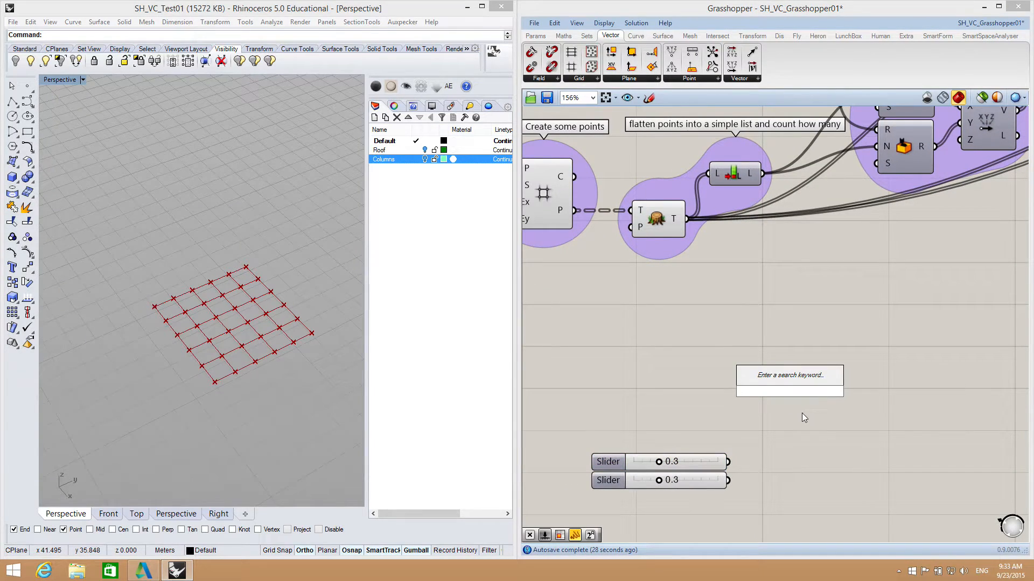
{"action": "left_click", "coordinate": [802, 412]}
{"action": "right_click_drag", "start_coordinate": [799, 315], "coordinate": [797, 311]}
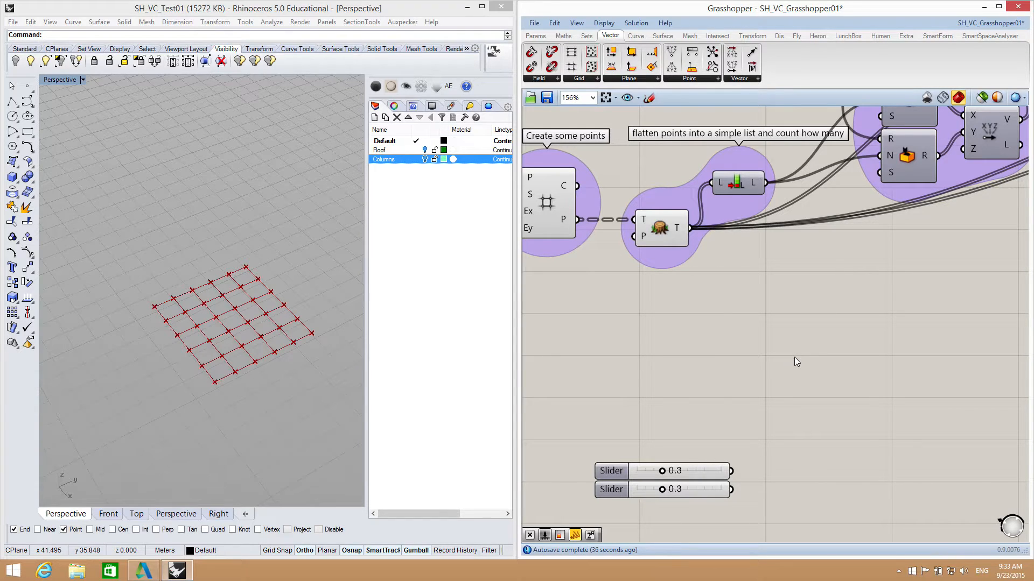
{"action": "scroll", "coordinate": [802, 363], "scroll_direction": "down", "scroll_amount": 3}
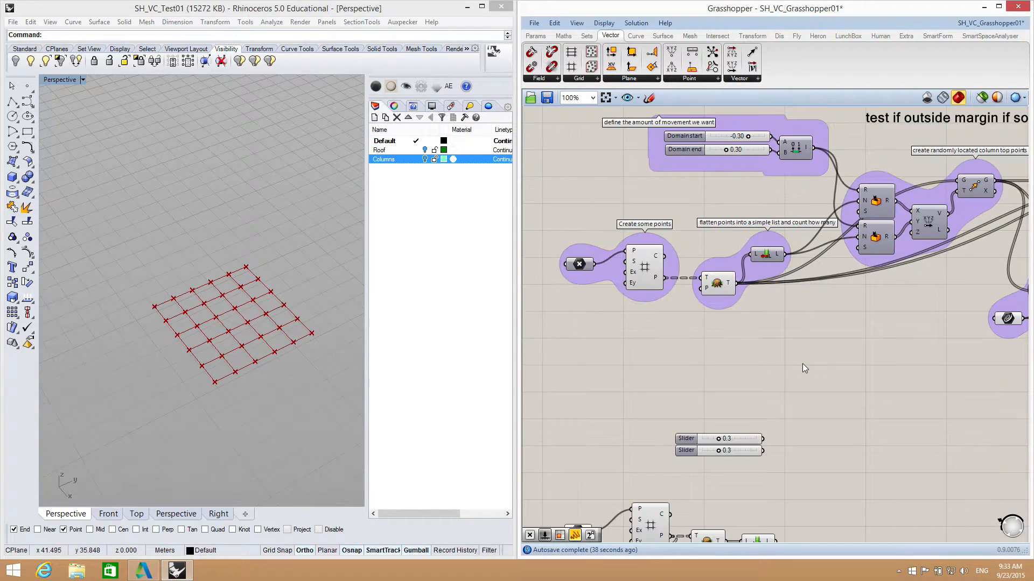
{"action": "right_click_drag", "start_coordinate": [788, 157], "coordinate": [777, 189]}
{"action": "right_click_drag", "start_coordinate": [819, 292], "coordinate": [761, 282]}
Step: Set the upper new slider's numeric domain to -1 to 0 and its value to -0.3
{"action": "scroll", "coordinate": [662, 438], "scroll_direction": "up", "scroll_amount": 6}
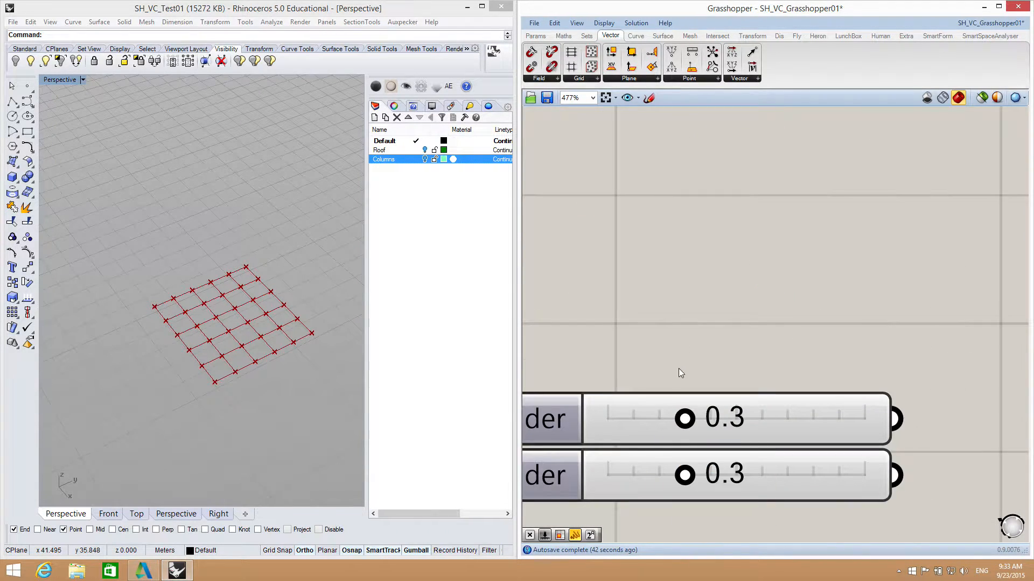
{"action": "right_click_drag", "start_coordinate": [678, 368], "coordinate": [743, 268]}
{"action": "double_click", "coordinate": [617, 319]}
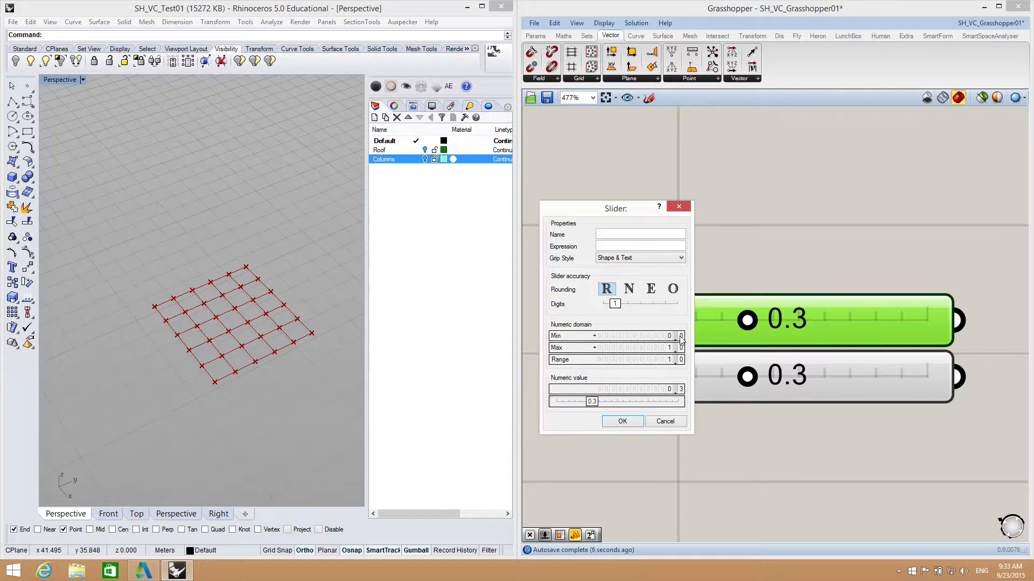
{"action": "left_click_drag", "start_coordinate": [670, 337], "coordinate": [671, 359]}
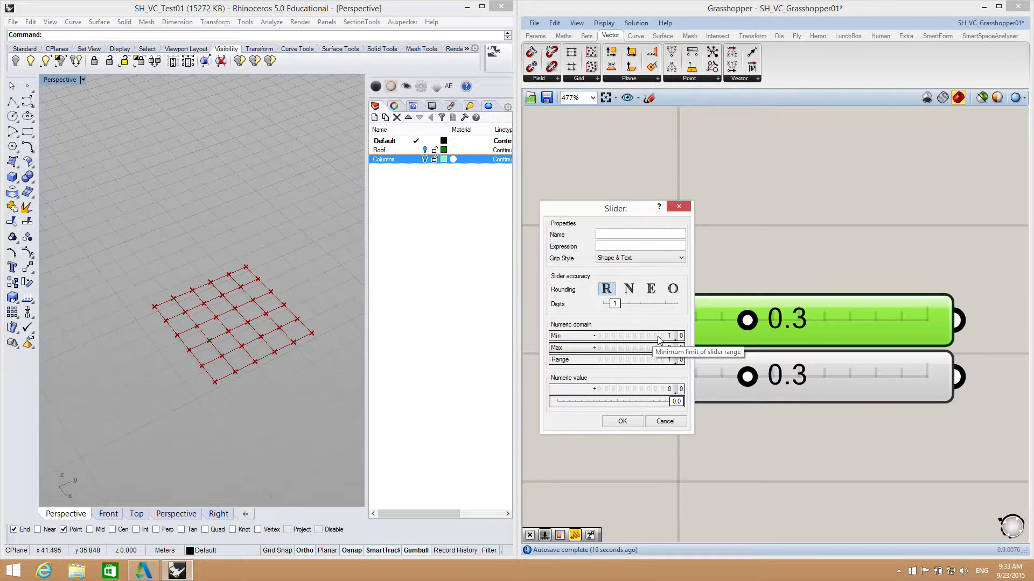
{"action": "left_click", "coordinate": [622, 422]}
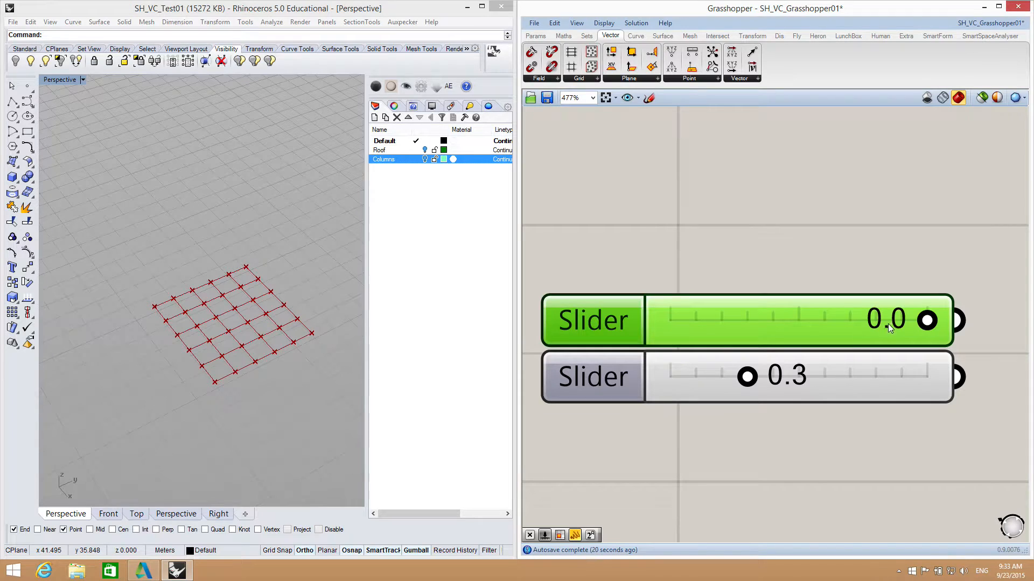
{"action": "left_click_drag", "start_coordinate": [925, 320], "coordinate": [837, 328]}
{"action": "left_click", "coordinate": [771, 249]}
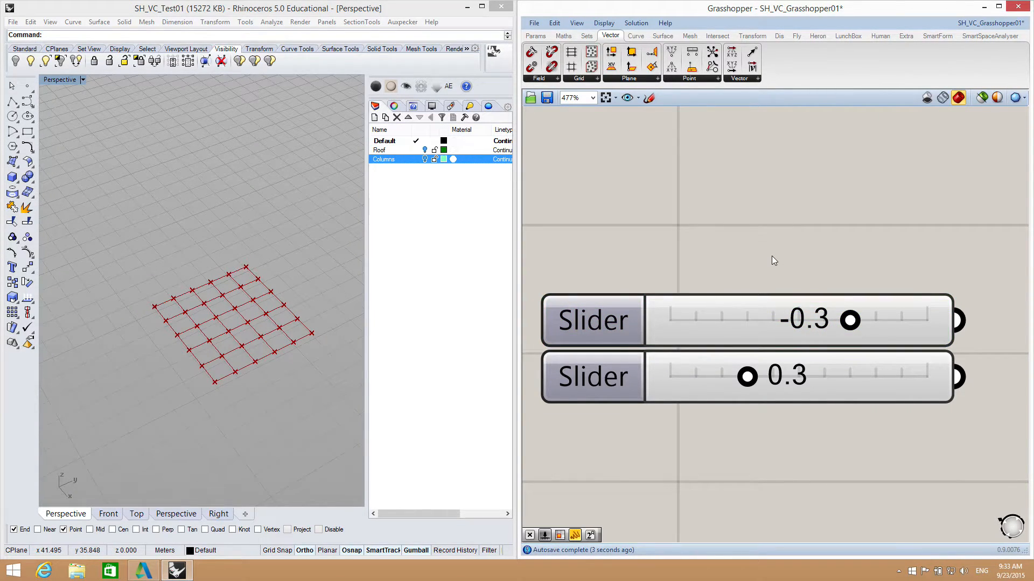
Step: Examine the Construct Domain component fed by the Domain start and Domain end sliders in the original definition
{"action": "scroll", "coordinate": [774, 253], "scroll_direction": "down", "scroll_amount": 10}
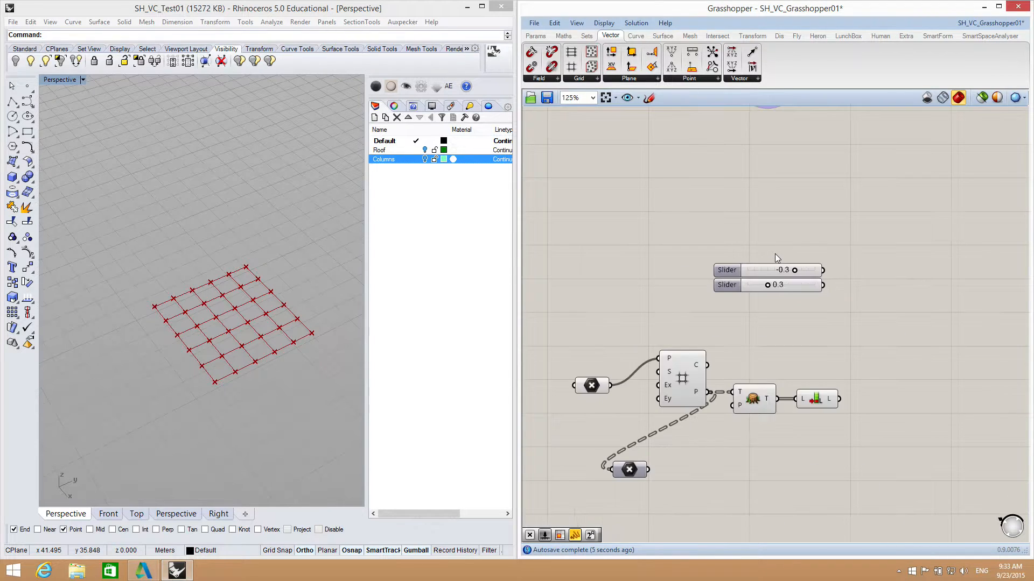
{"action": "right_click_drag", "start_coordinate": [813, 283], "coordinate": [785, 295]}
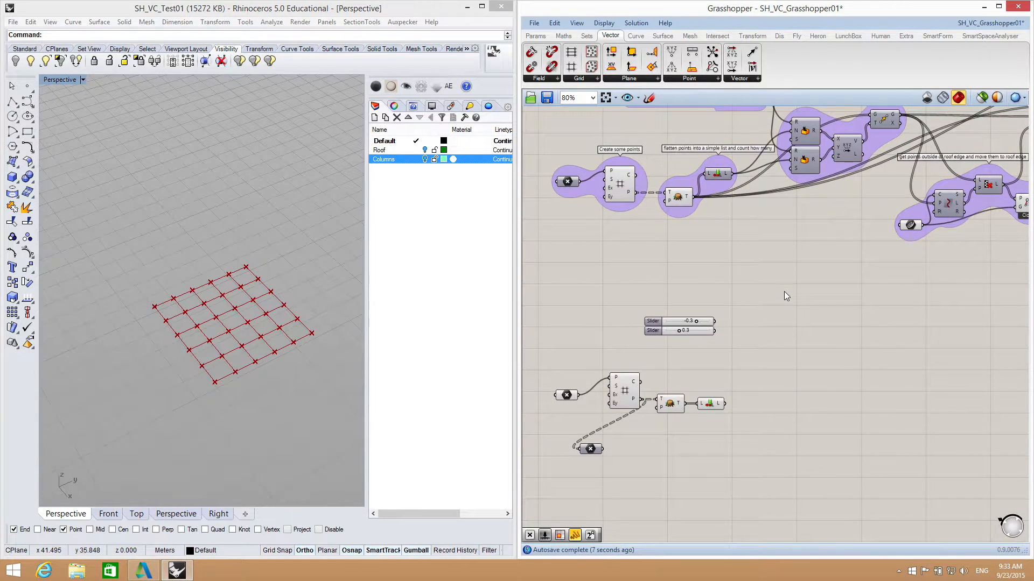
{"action": "right_click_drag", "start_coordinate": [774, 257], "coordinate": [773, 363]}
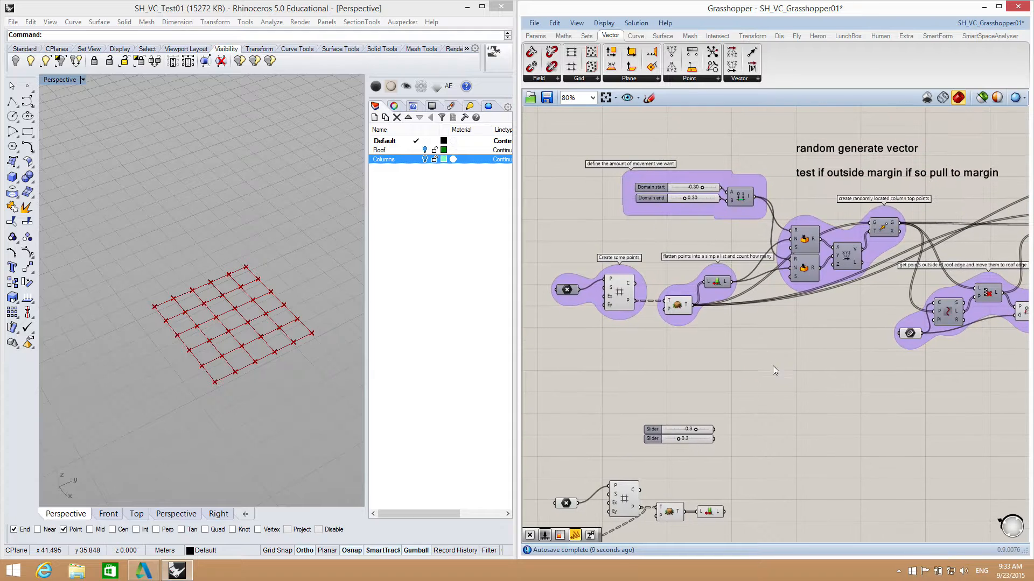
{"action": "scroll", "coordinate": [743, 184], "scroll_direction": "up", "scroll_amount": 3}
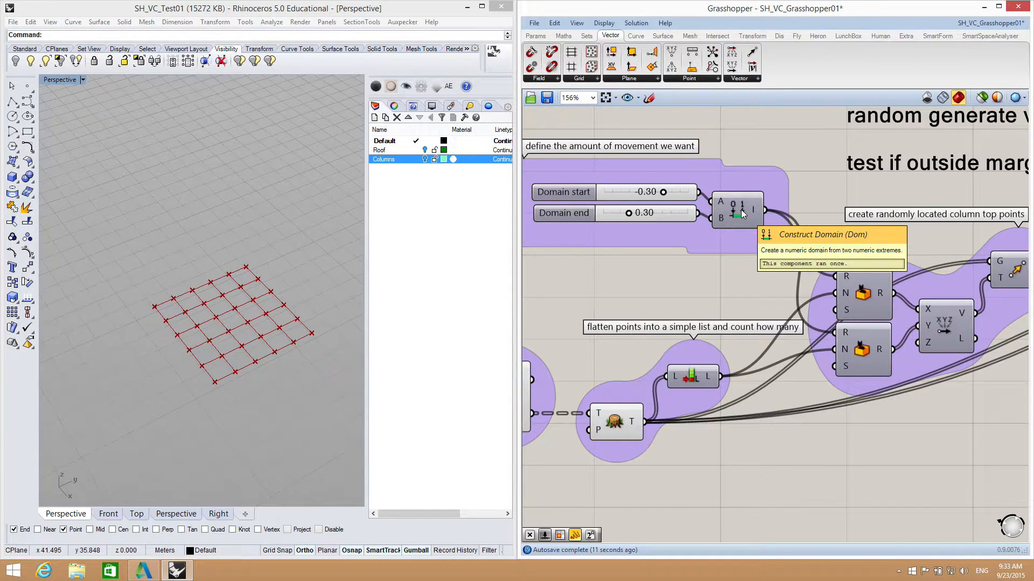
{"action": "right_click_drag", "start_coordinate": [750, 460], "coordinate": [762, 342]}
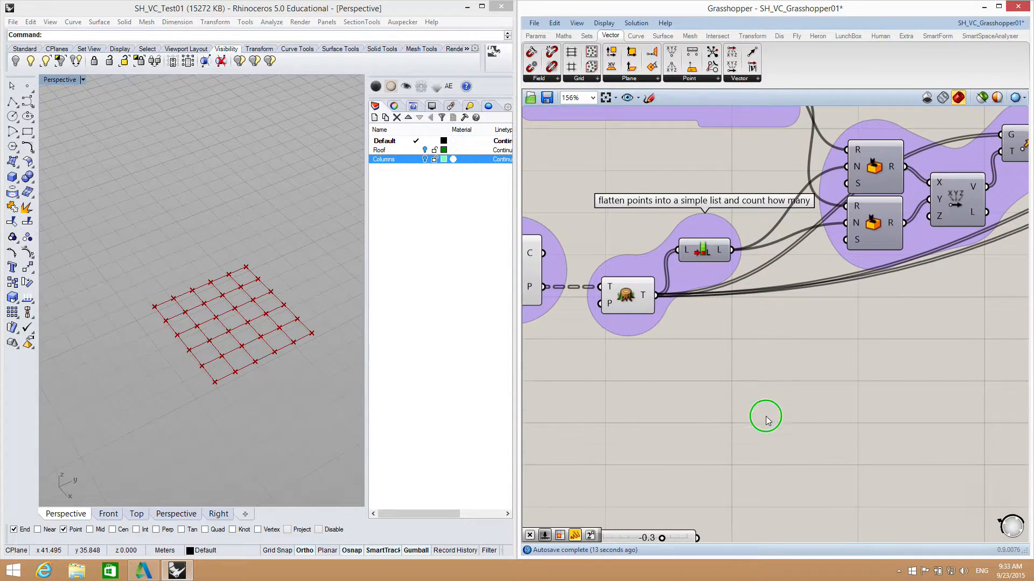
{"action": "right_click_drag", "start_coordinate": [766, 422], "coordinate": [768, 364]}
{"action": "double_click", "coordinate": [792, 447]}
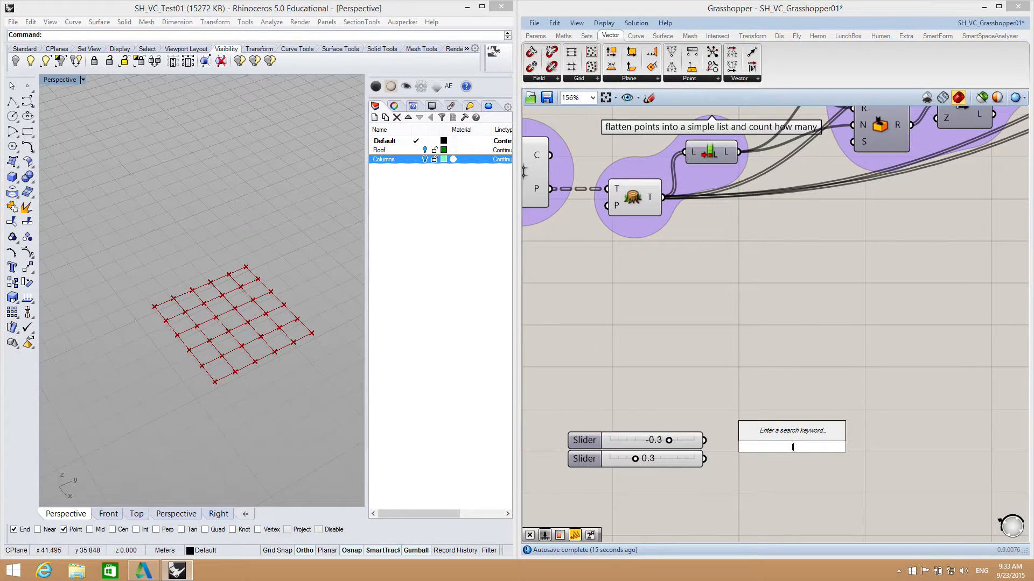
{"action": "type", "text": "cons"}
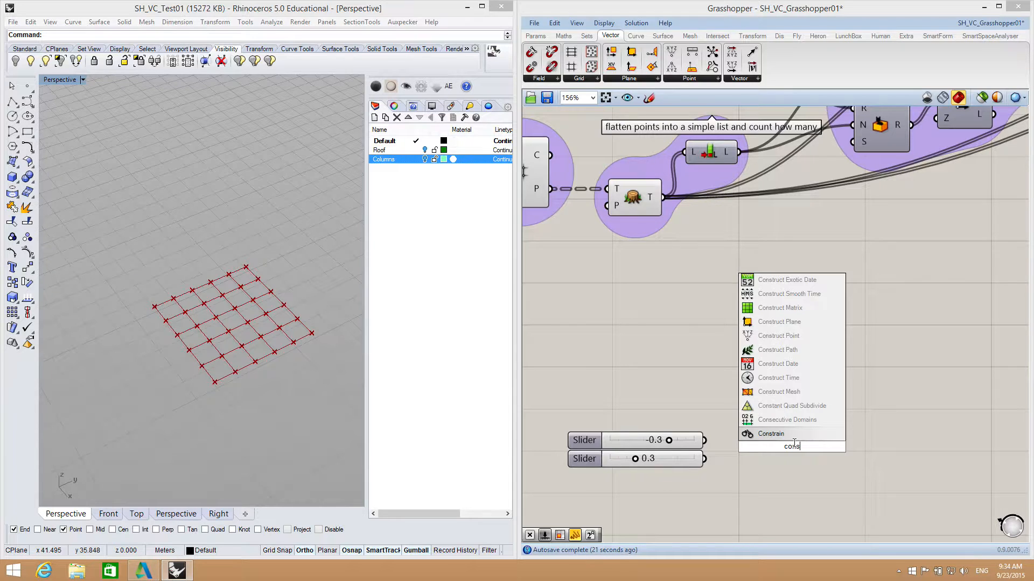
{"action": "type", "text": "t"}
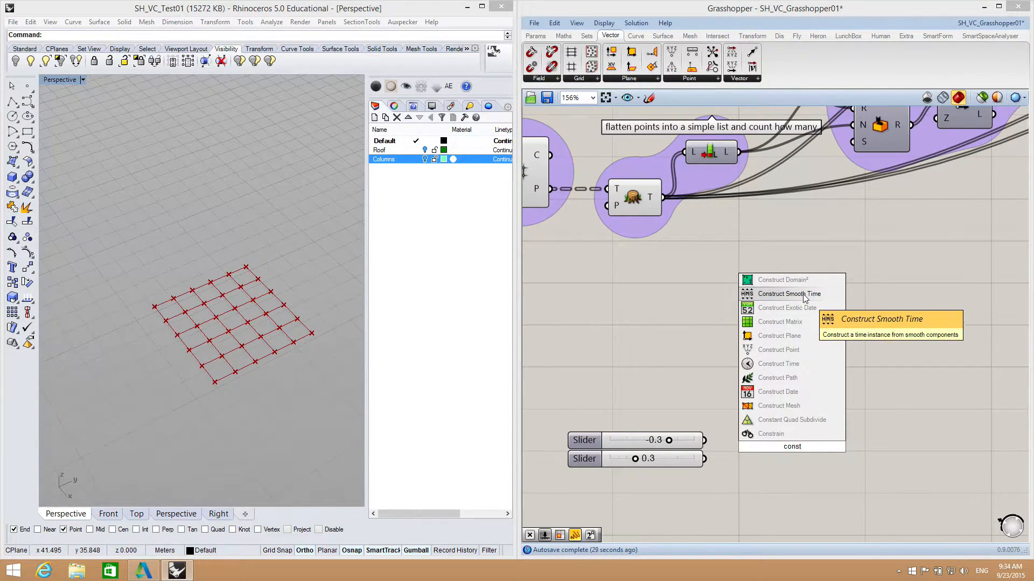
{"action": "left_click", "coordinate": [872, 334]}
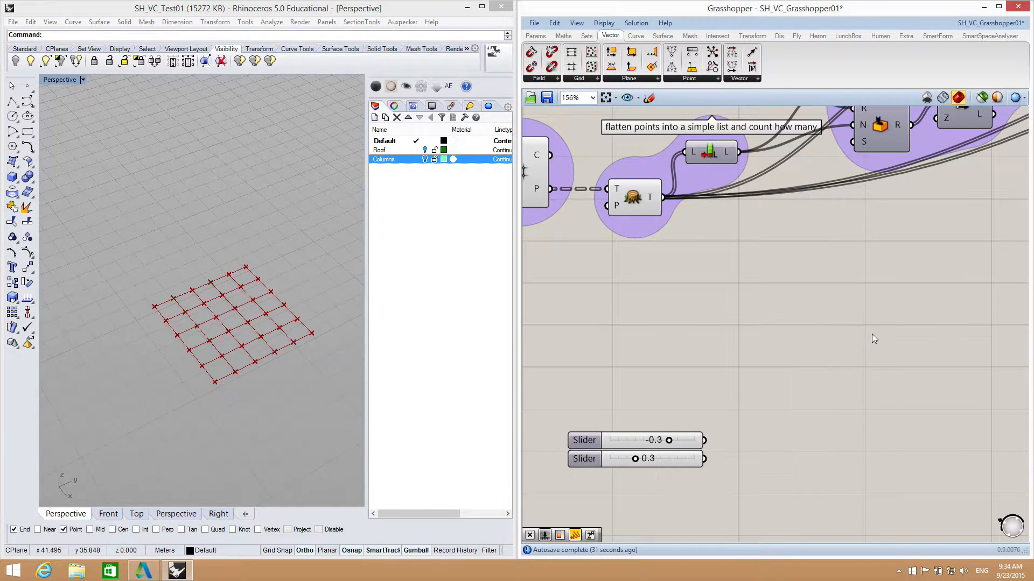
Step: Add a Construct Domain component and place it directly to the right of the two new sliders
{"action": "double_click", "coordinate": [768, 412]}
{"action": "type", "text": "dom"}
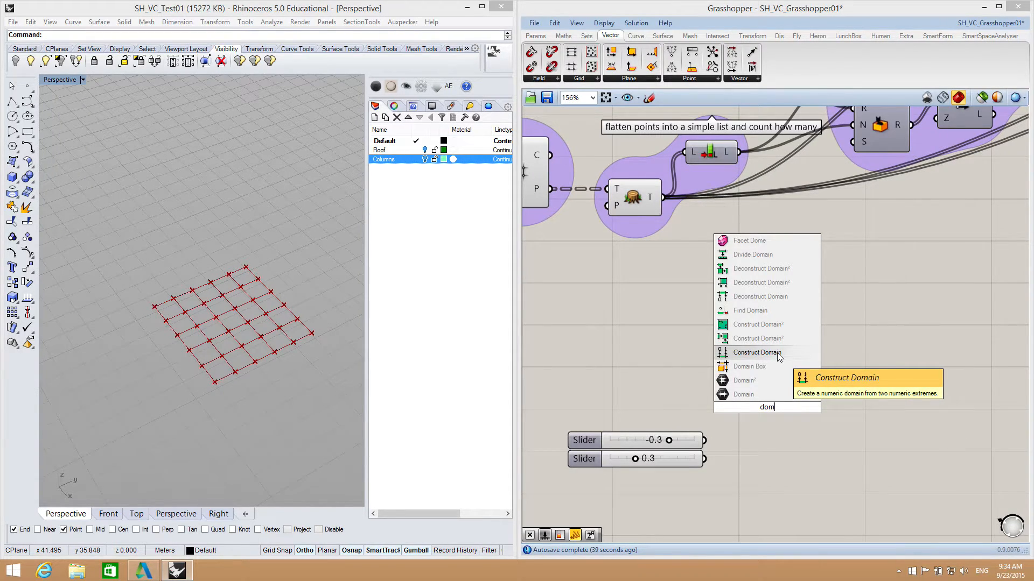
{"action": "left_click", "coordinate": [777, 353]}
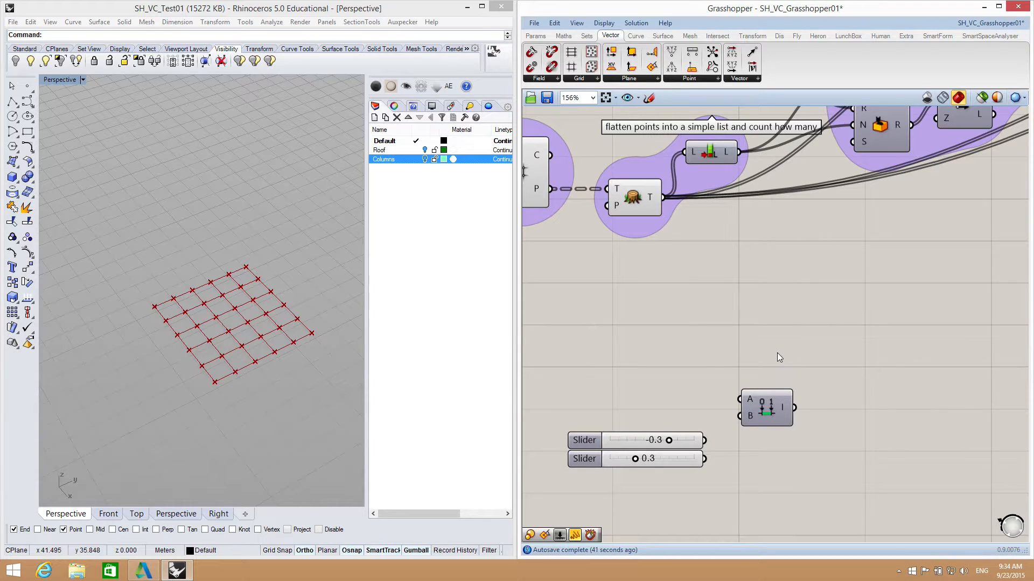
{"action": "left_click_drag", "start_coordinate": [777, 412], "coordinate": [806, 450]}
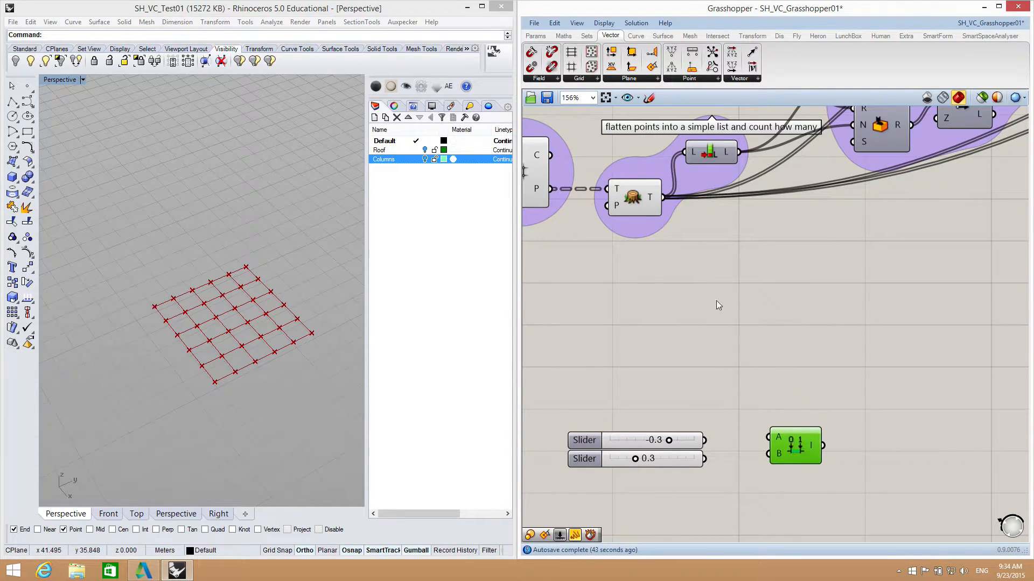
Step: Look up where Construct Domain is found among the Maths domain components
{"action": "left_click", "coordinate": [561, 39]}
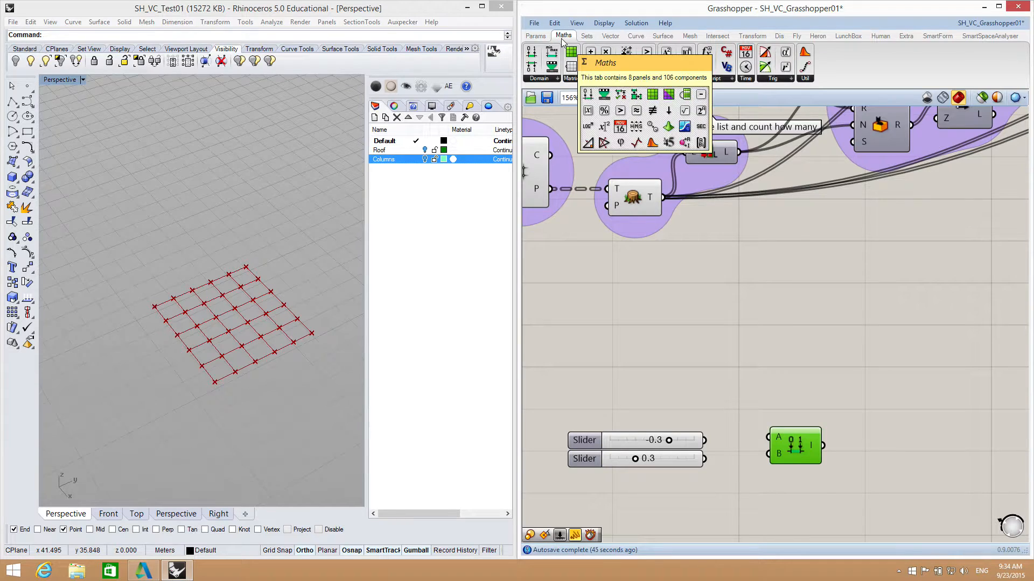
{"action": "left_click", "coordinate": [543, 80]}
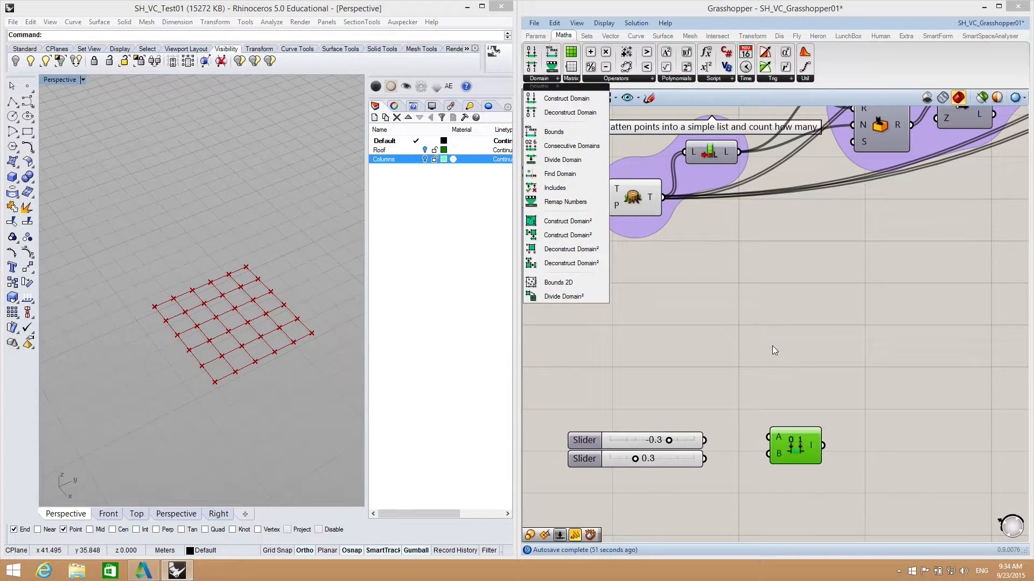
{"action": "left_click", "coordinate": [785, 467]}
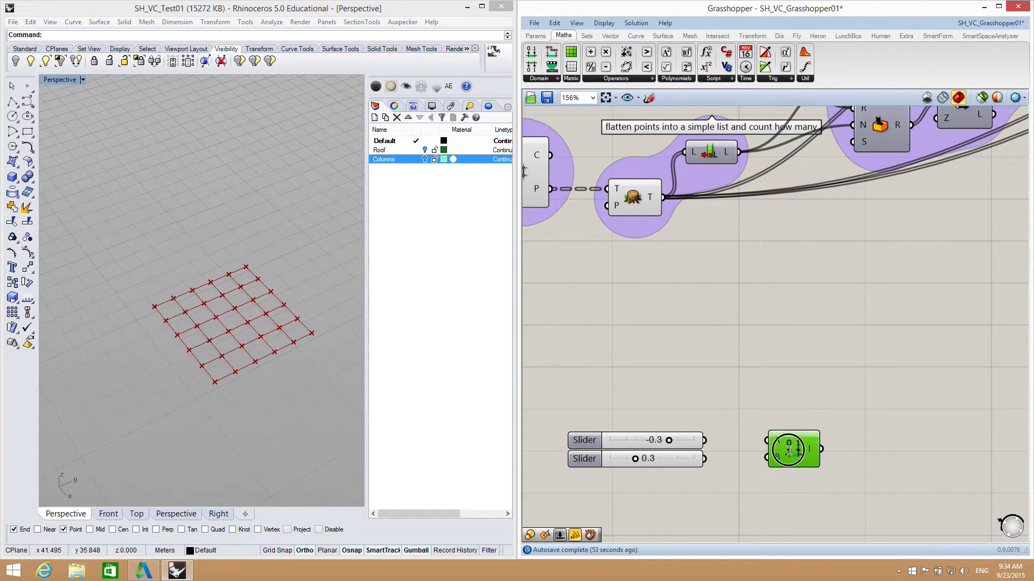
Step: Connect the -0.3 slider to input A and the 0.3 slider to input B of the new Construct Domain, and check its output
{"action": "left_click_drag", "start_coordinate": [704, 440], "coordinate": [767, 440]}
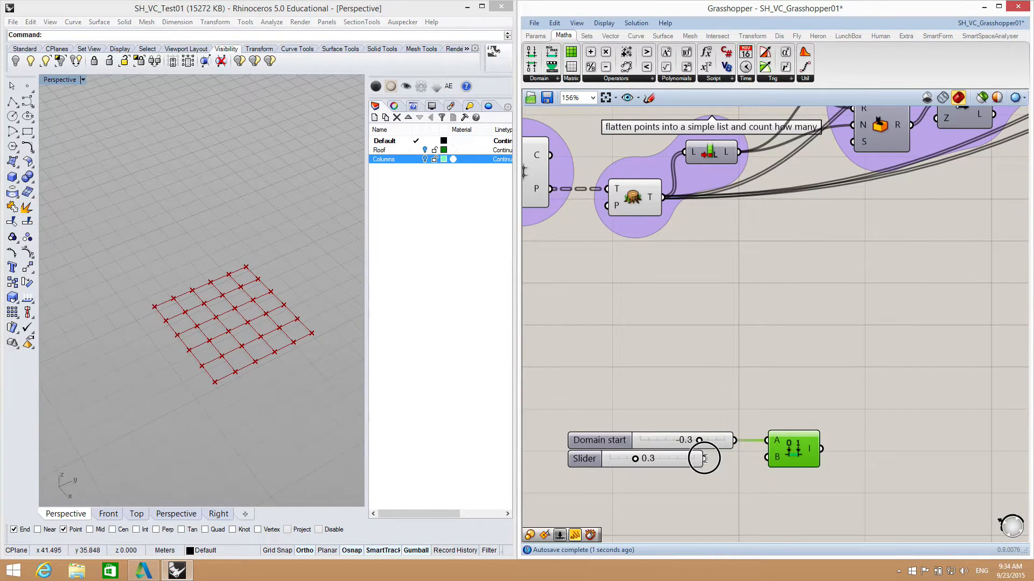
{"action": "left_click_drag", "start_coordinate": [711, 459], "coordinate": [765, 460]}
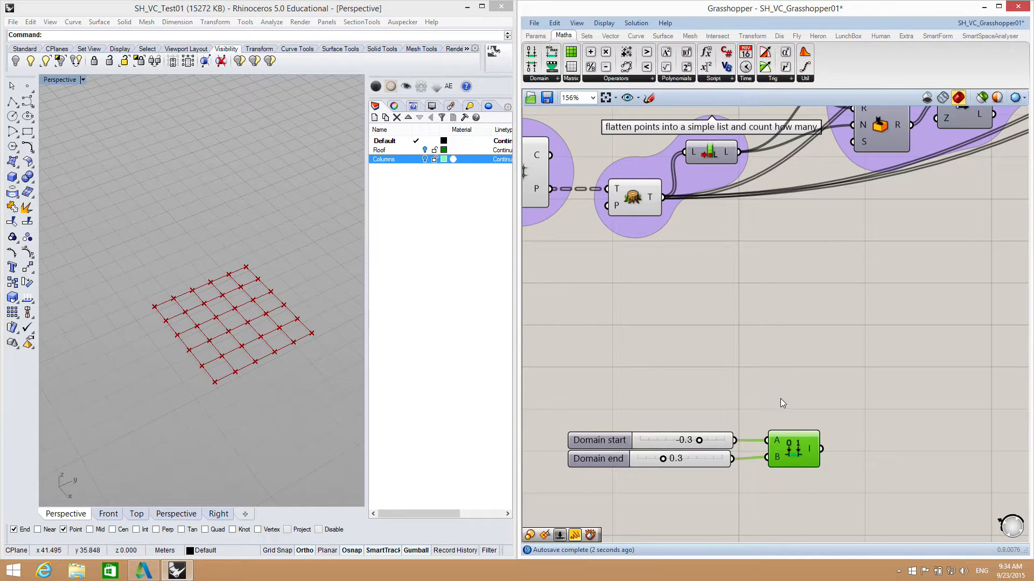
{"action": "scroll", "coordinate": [790, 214], "scroll_direction": "down", "scroll_amount": 5}
{"action": "right_click_drag", "start_coordinate": [810, 244], "coordinate": [769, 256]}
{"action": "scroll", "coordinate": [748, 187], "scroll_direction": "up", "scroll_amount": 4}
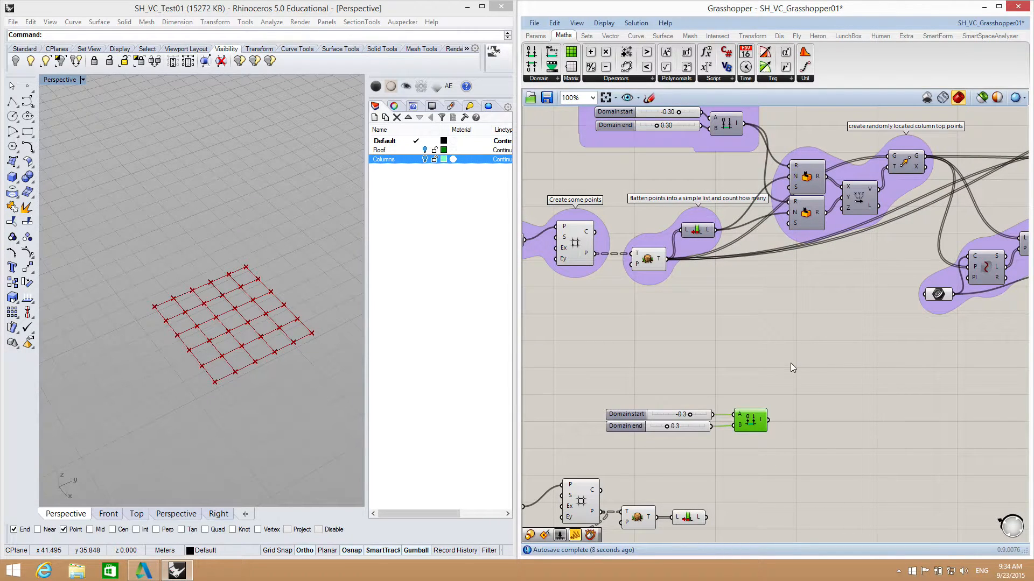
{"action": "mouse_move", "coordinate": [762, 421]}
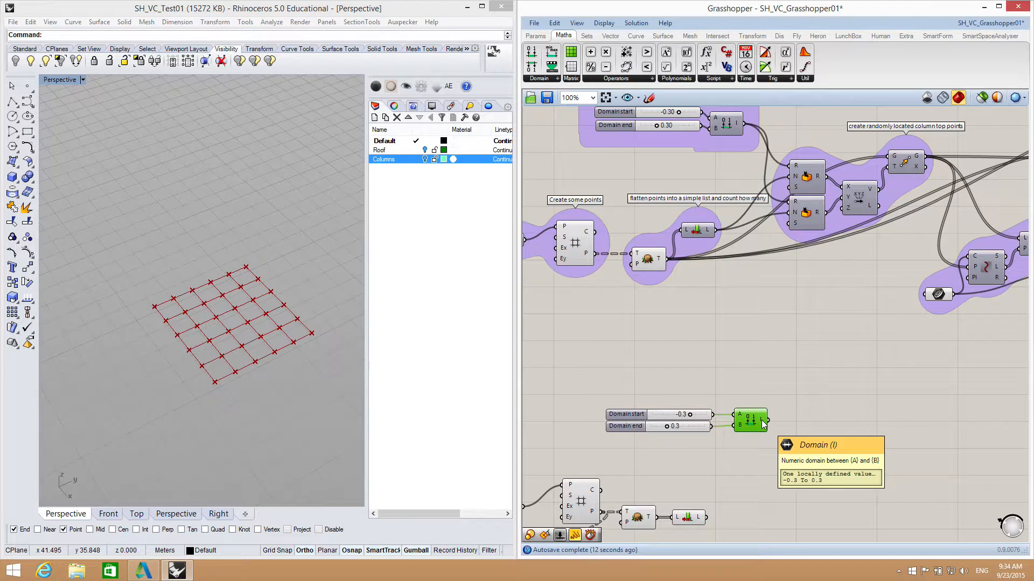
{"action": "left_click", "coordinate": [766, 363]}
Step: Examine how the two Random components feed the Vector XYZ component in the original definition
{"action": "right_click_drag", "start_coordinate": [766, 370], "coordinate": [722, 376]}
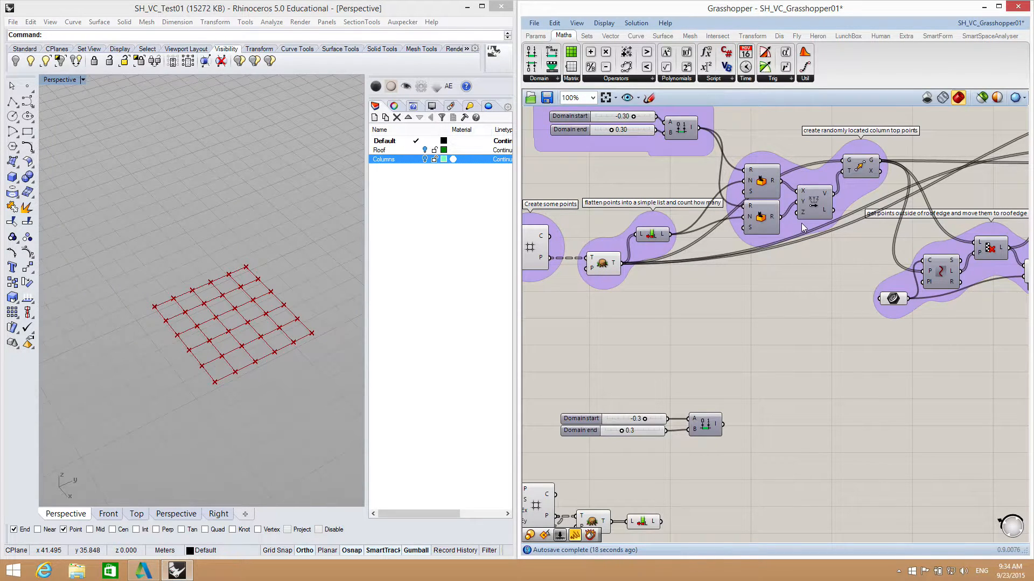
{"action": "scroll", "coordinate": [754, 143], "scroll_direction": "down", "scroll_amount": 2}
{"action": "scroll", "coordinate": [756, 145], "scroll_direction": "up", "scroll_amount": 20}
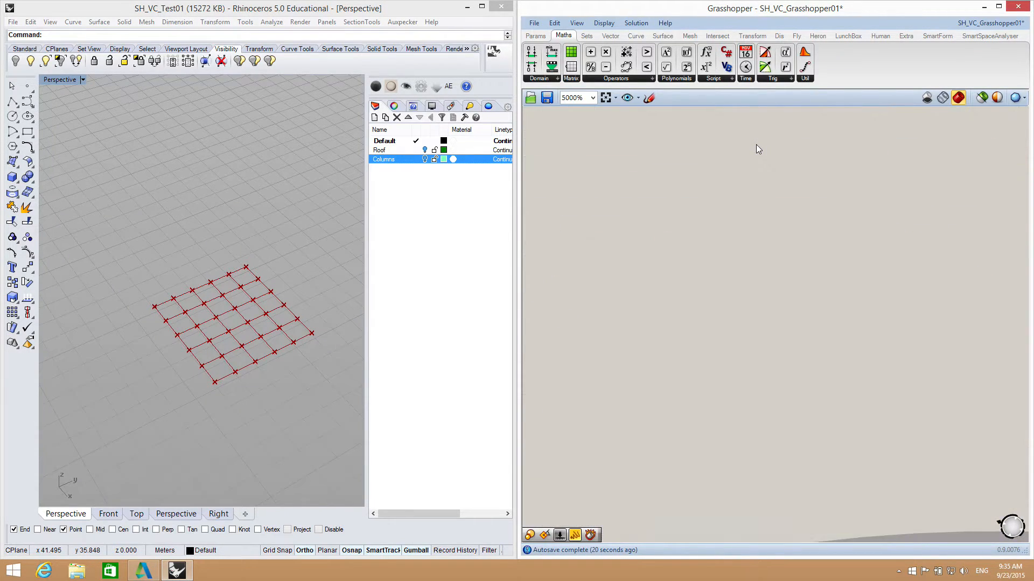
{"action": "scroll", "coordinate": [757, 144], "scroll_direction": "down", "scroll_amount": 10}
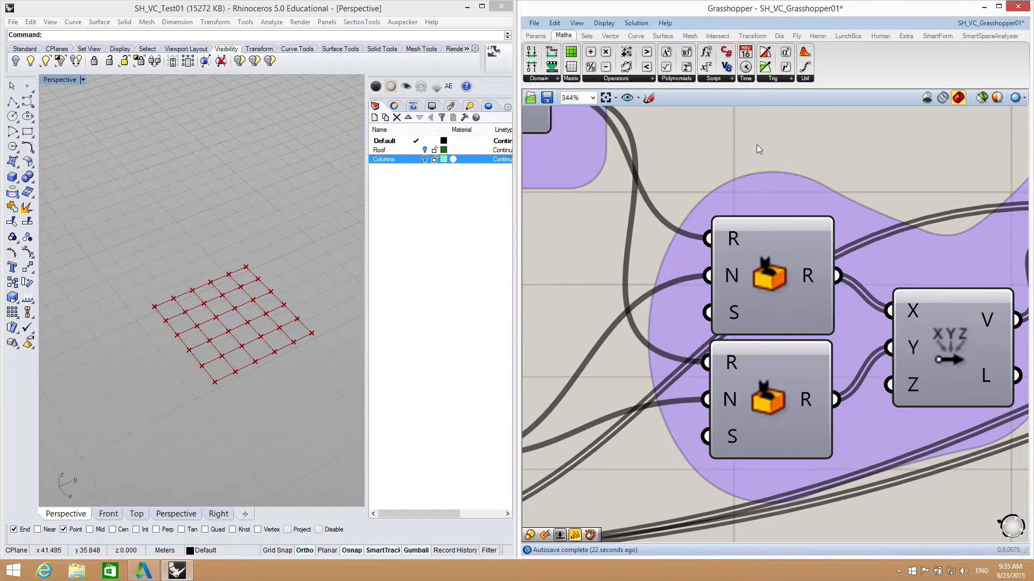
{"action": "scroll", "coordinate": [757, 144], "scroll_direction": "down", "scroll_amount": 2}
{"action": "right_click_drag", "start_coordinate": [801, 150], "coordinate": [733, 184]}
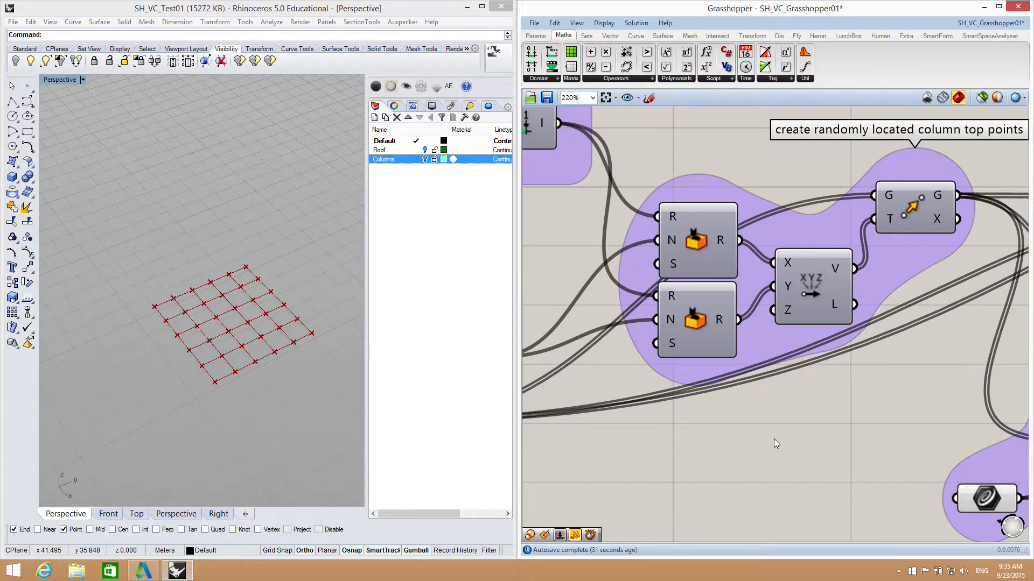
Step: Add a Random component to the right of the new Construct Domain and place a duplicate directly below it
{"action": "right_click_drag", "start_coordinate": [771, 460], "coordinate": [802, 287]}
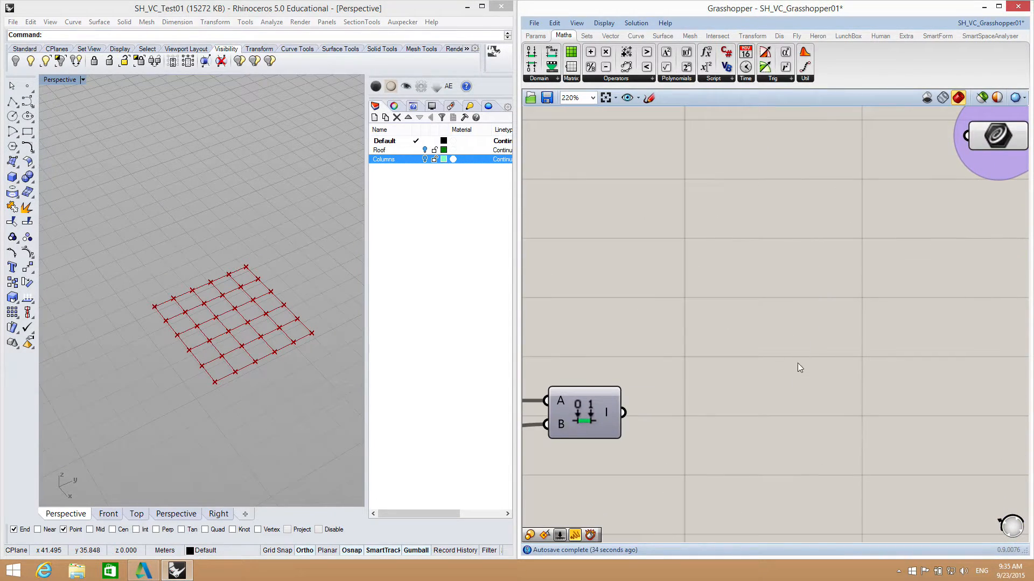
{"action": "double_click", "coordinate": [729, 384]}
{"action": "type", "text": "rand"}
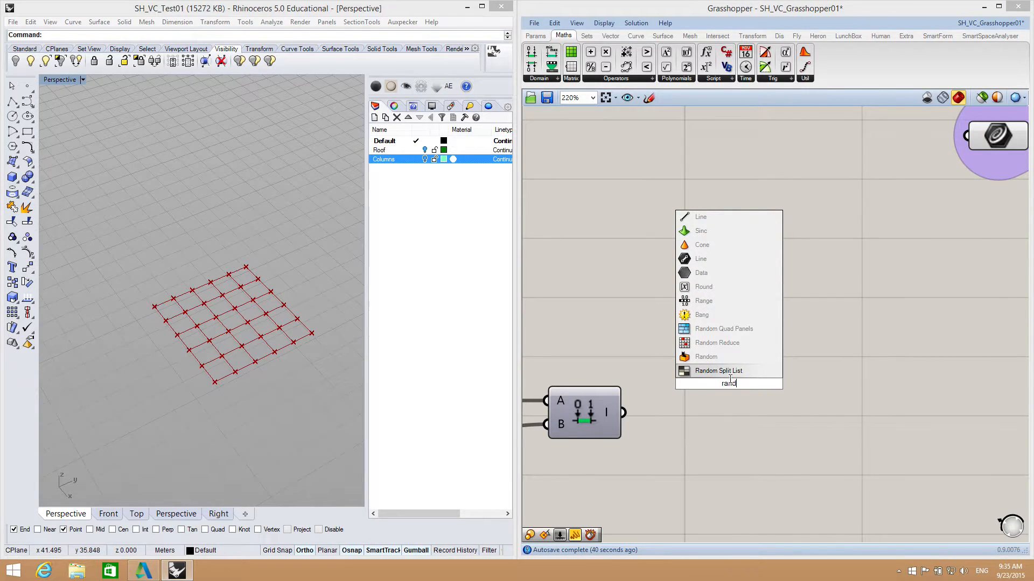
{"action": "left_click", "coordinate": [706, 357]}
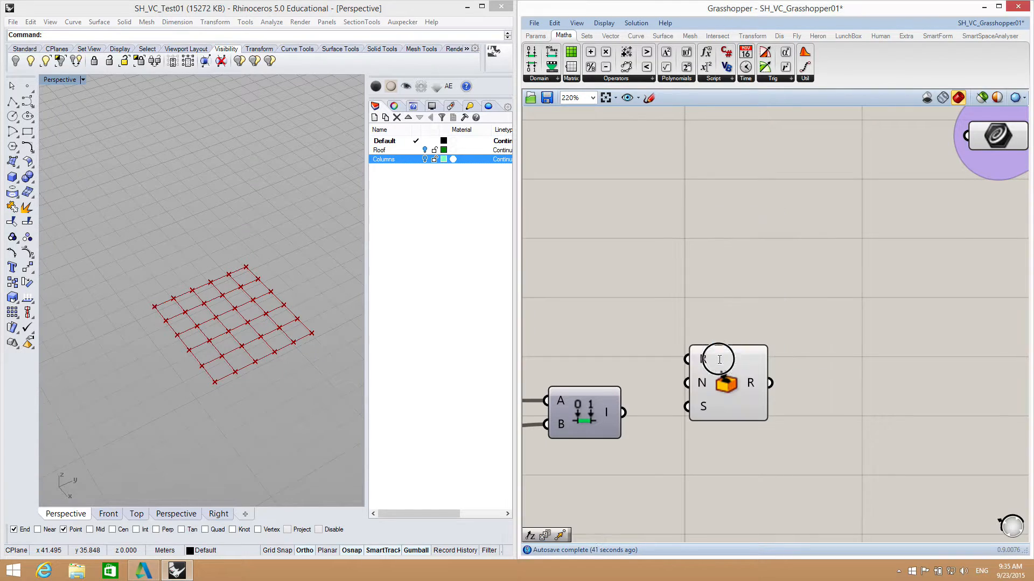
{"action": "left_click_drag", "start_coordinate": [728, 392], "coordinate": [735, 348]}
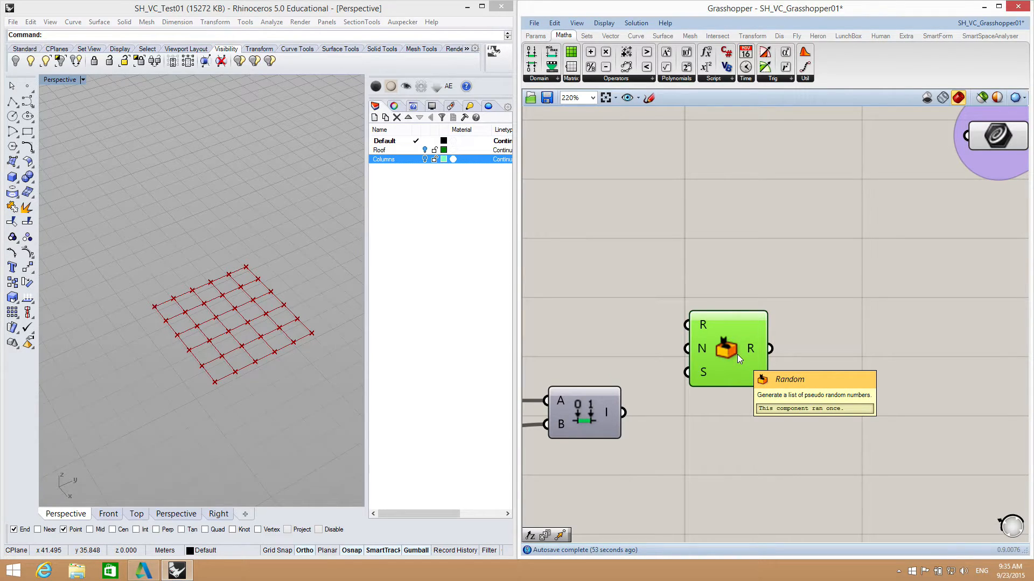
{"action": "left_click_drag", "start_coordinate": [738, 354], "coordinate": [751, 390], "text": "alt"}
{"action": "left_click", "coordinate": [626, 295]}
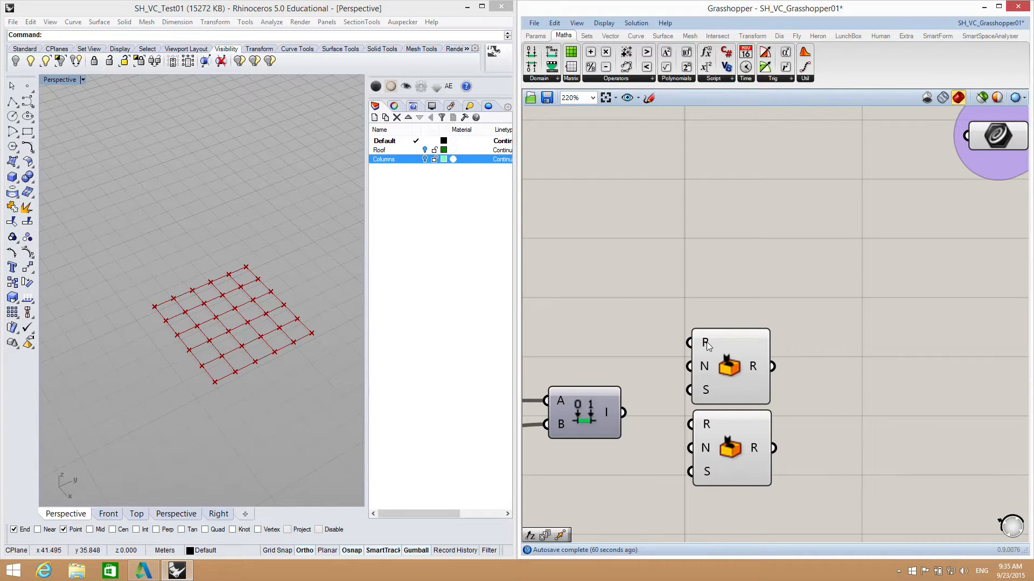
Step: Inspect the range, number and seed inputs of the two new Random components
{"action": "mouse_move", "coordinate": [707, 346]}
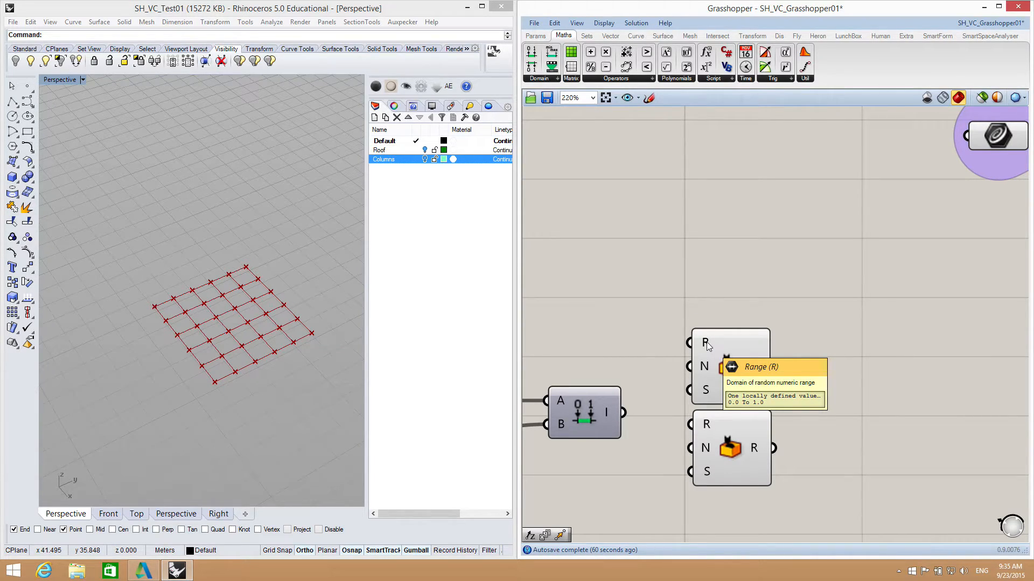
{"action": "mouse_move", "coordinate": [707, 426]}
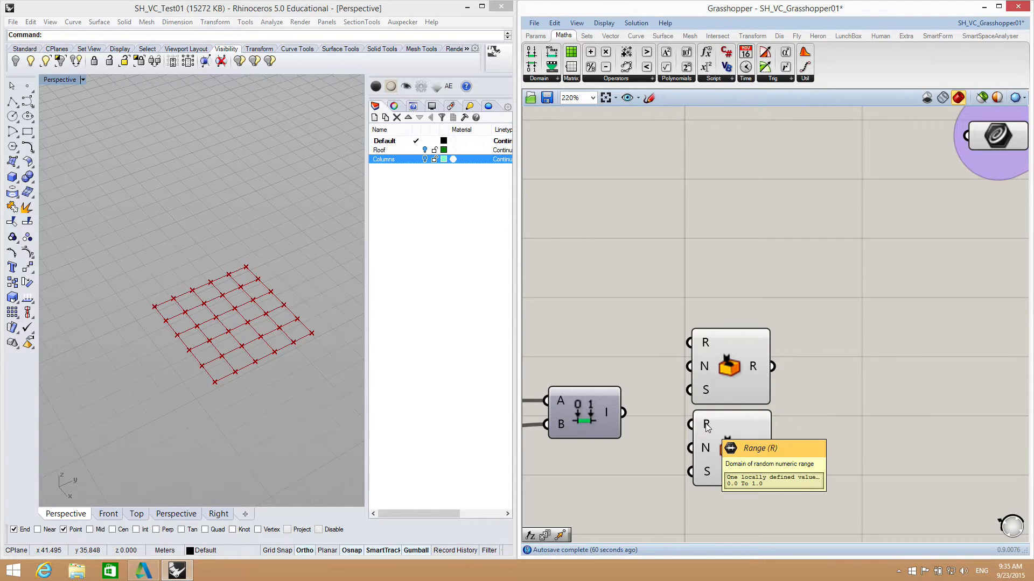
{"action": "mouse_move", "coordinate": [706, 370]}
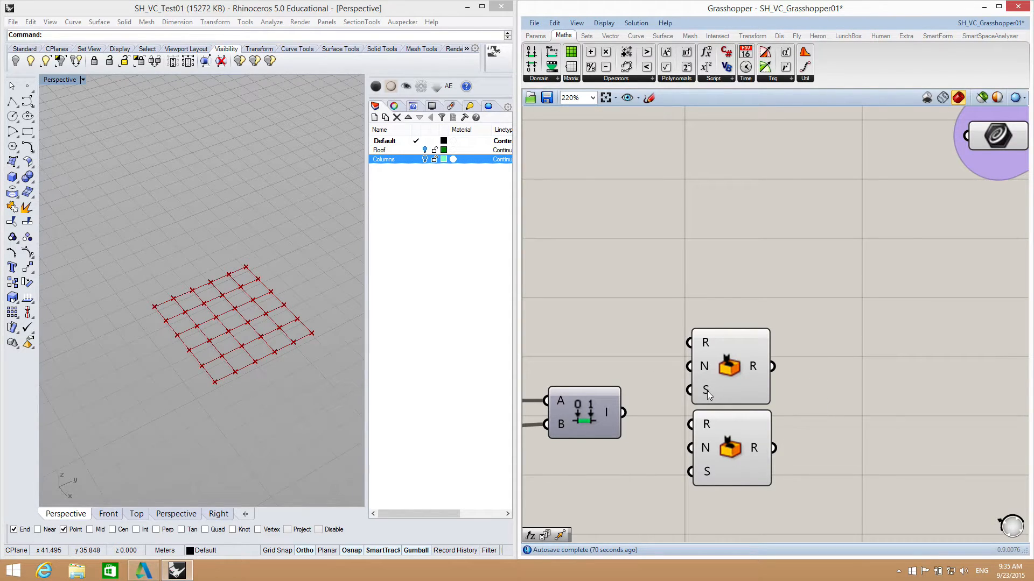
{"action": "mouse_move", "coordinate": [707, 392]}
{"action": "mouse_move", "coordinate": [708, 474]}
{"action": "mouse_move", "coordinate": [747, 457]}
Step: Connect the new Construct Domain's output to the R range input of both new Random components
{"action": "right_click_drag", "start_coordinate": [688, 265], "coordinate": [737, 229]}
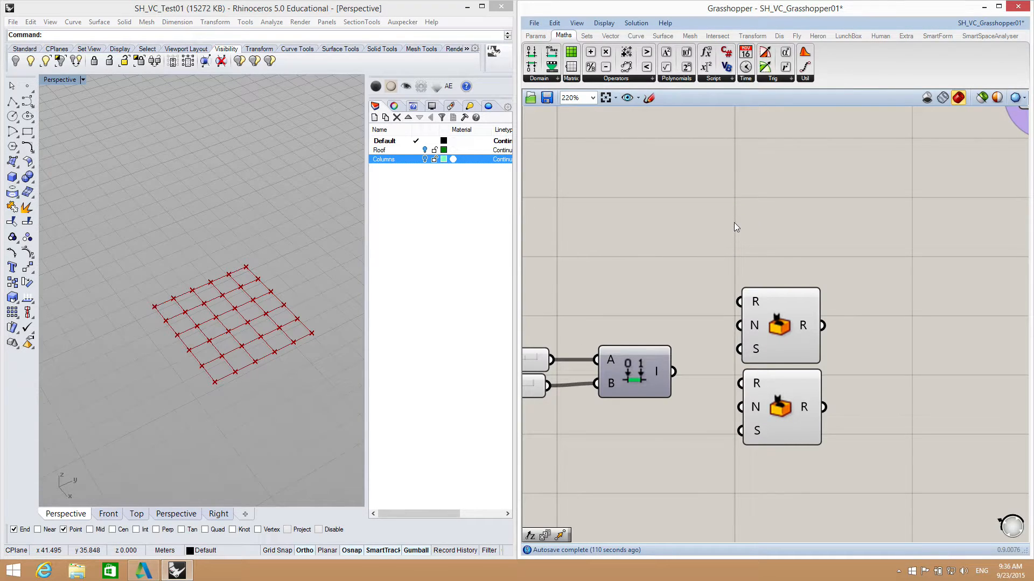
{"action": "left_click_drag", "start_coordinate": [873, 403], "coordinate": [806, 357]}
{"action": "left_click", "coordinate": [714, 262]}
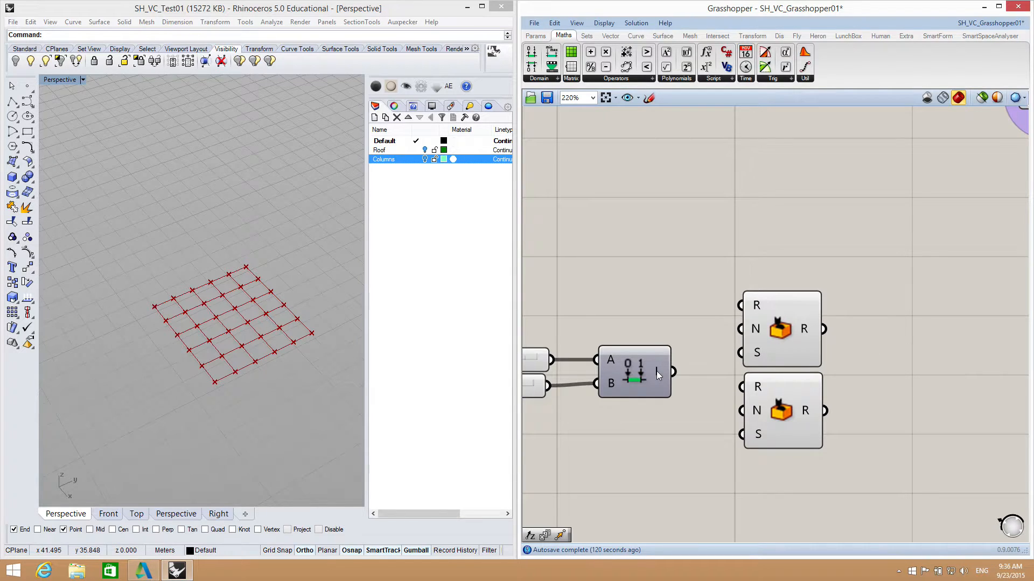
{"action": "left_click_drag", "start_coordinate": [673, 371], "coordinate": [742, 305]}
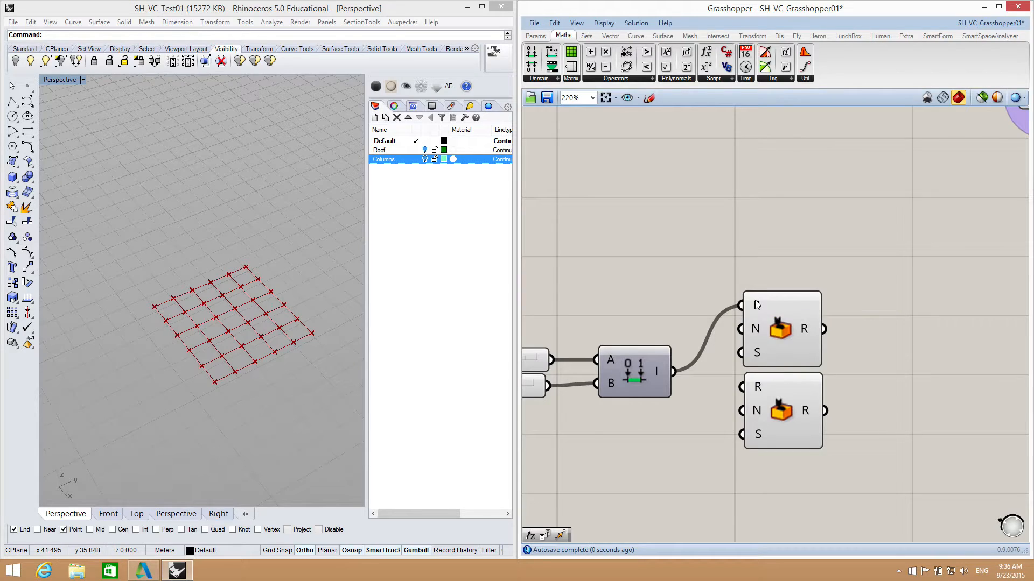
{"action": "mouse_move", "coordinate": [756, 305]}
{"action": "mouse_move", "coordinate": [662, 371]}
{"action": "left_click_drag", "start_coordinate": [675, 372], "coordinate": [730, 398]}
{"action": "scroll", "coordinate": [688, 425], "scroll_direction": "down", "scroll_amount": 3}
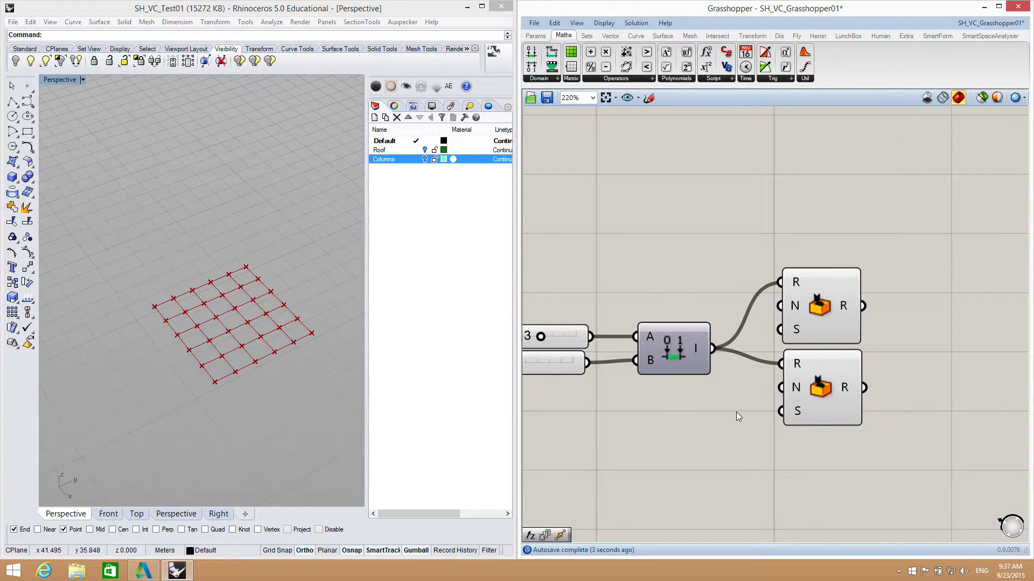
Step: Connect the new List Length output to the N number input of both new Random components
{"action": "right_click_drag", "start_coordinate": [734, 425], "coordinate": [729, 350]}
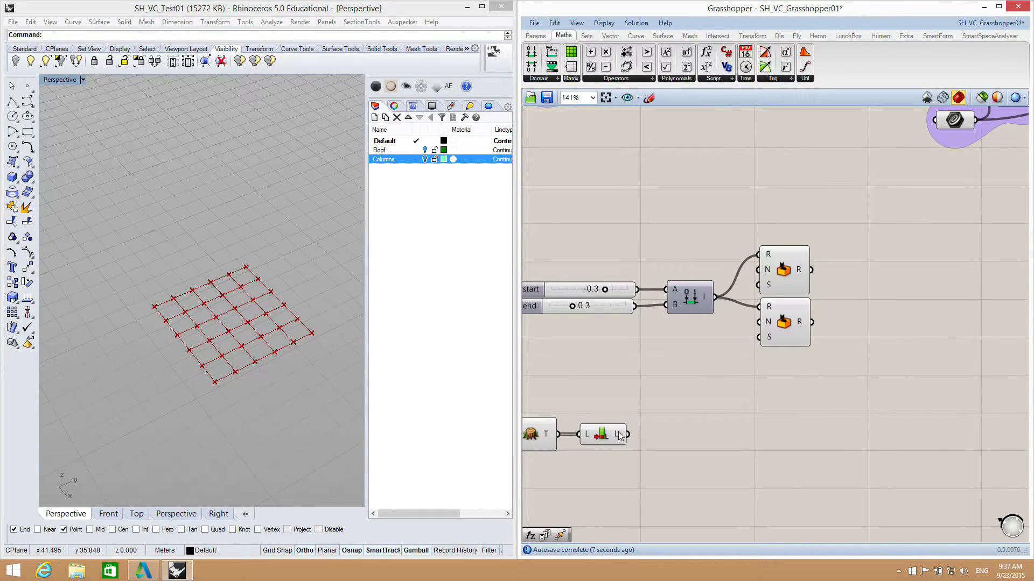
{"action": "mouse_move", "coordinate": [619, 435]}
{"action": "right_click_drag", "start_coordinate": [560, 460], "coordinate": [636, 448]}
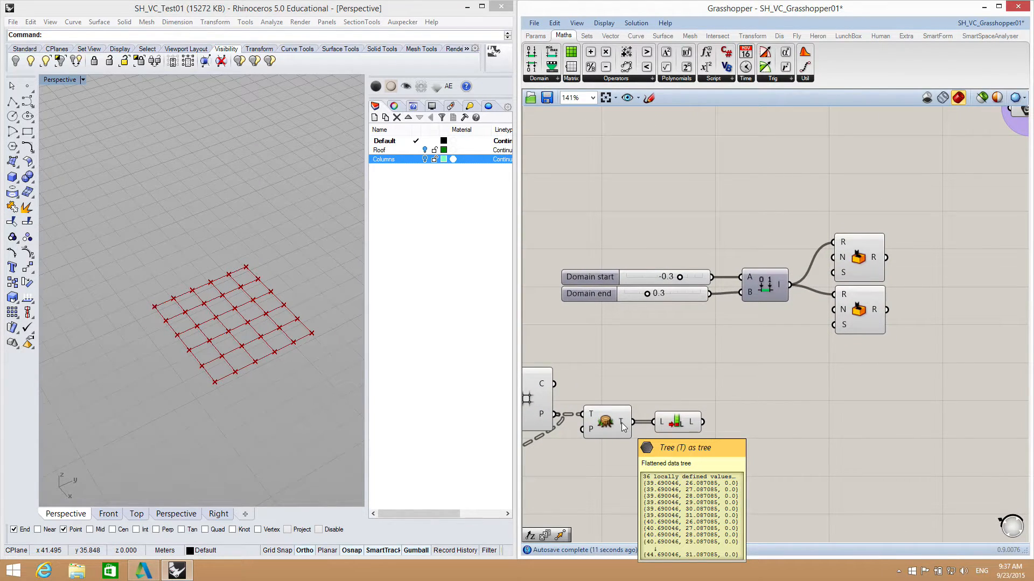
{"action": "right_click_drag", "start_coordinate": [741, 437], "coordinate": [684, 472]}
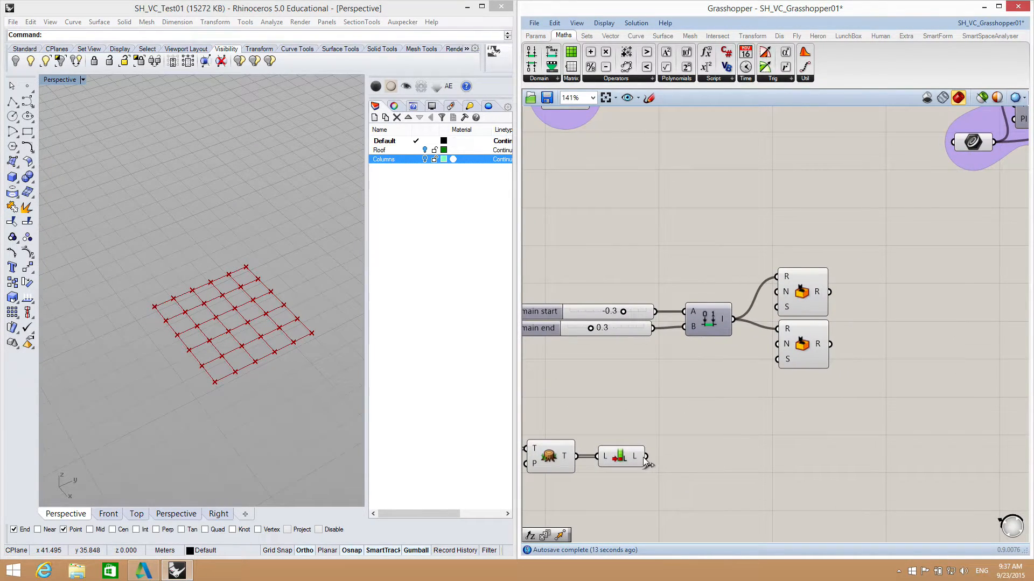
{"action": "left_click_drag", "start_coordinate": [646, 457], "coordinate": [776, 293]}
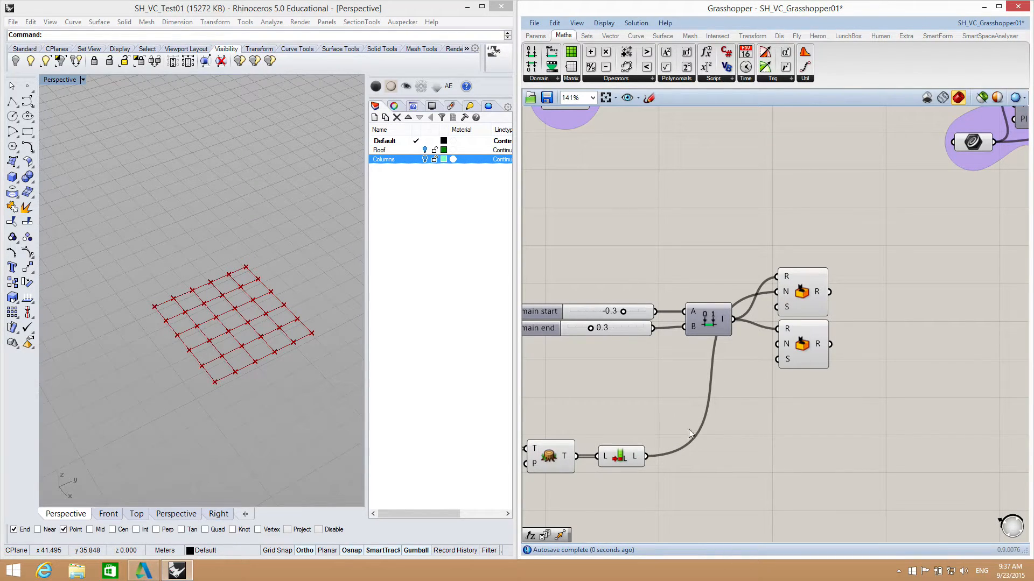
{"action": "left_click_drag", "start_coordinate": [645, 455], "coordinate": [779, 344]}
Step: Disconnect the List Length wire from the lower Random component's N input and reconnect it
{"action": "right_click_drag", "start_coordinate": [814, 421], "coordinate": [754, 475]}
{"action": "scroll", "coordinate": [738, 363], "scroll_direction": "up", "scroll_amount": 2}
{"action": "right_click_drag", "start_coordinate": [885, 416], "coordinate": [874, 384]}
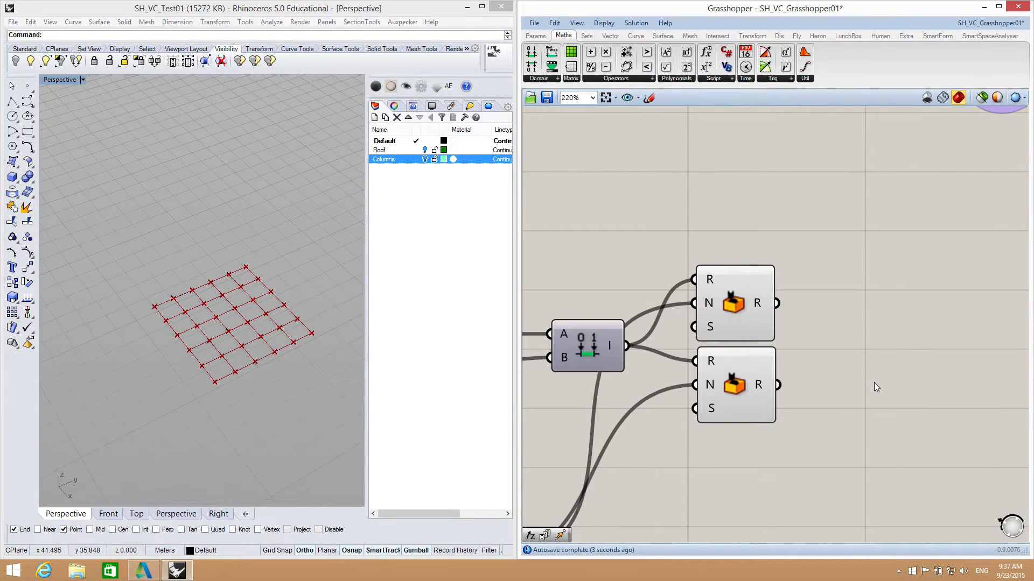
{"action": "right_click_drag", "start_coordinate": [875, 382], "coordinate": [947, 301]}
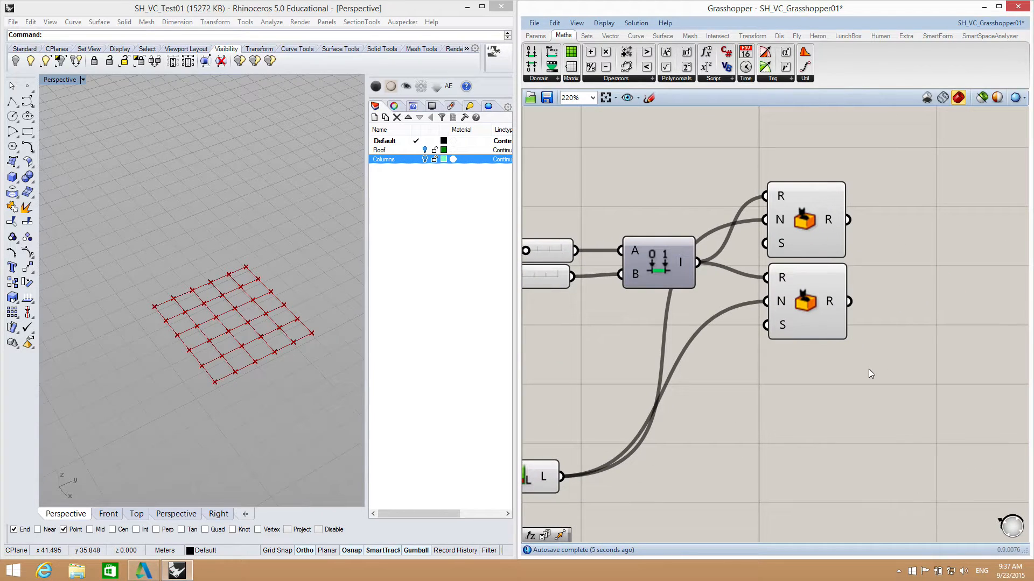
{"action": "right_click", "coordinate": [782, 302]}
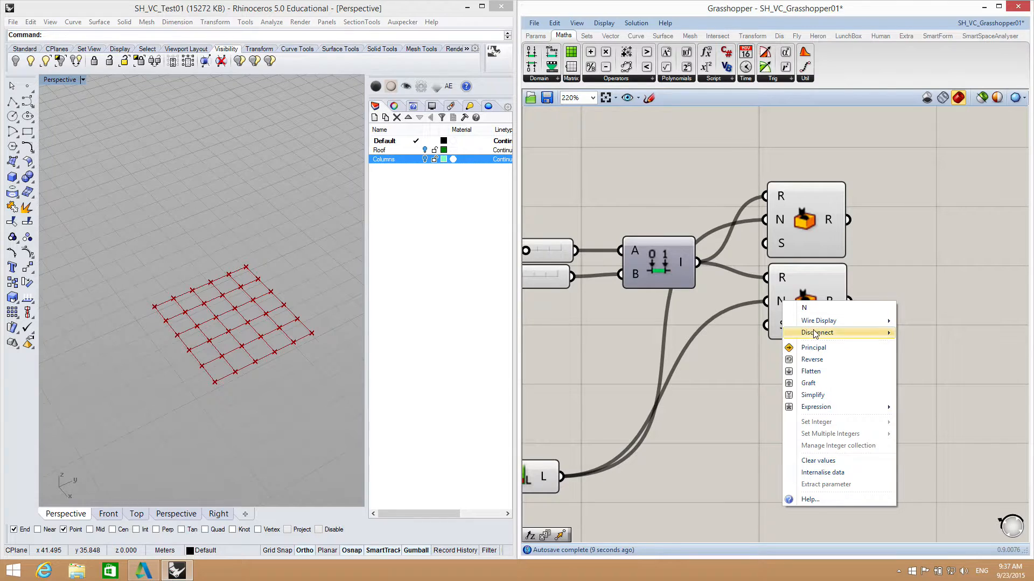
{"action": "mouse_move", "coordinate": [815, 334]}
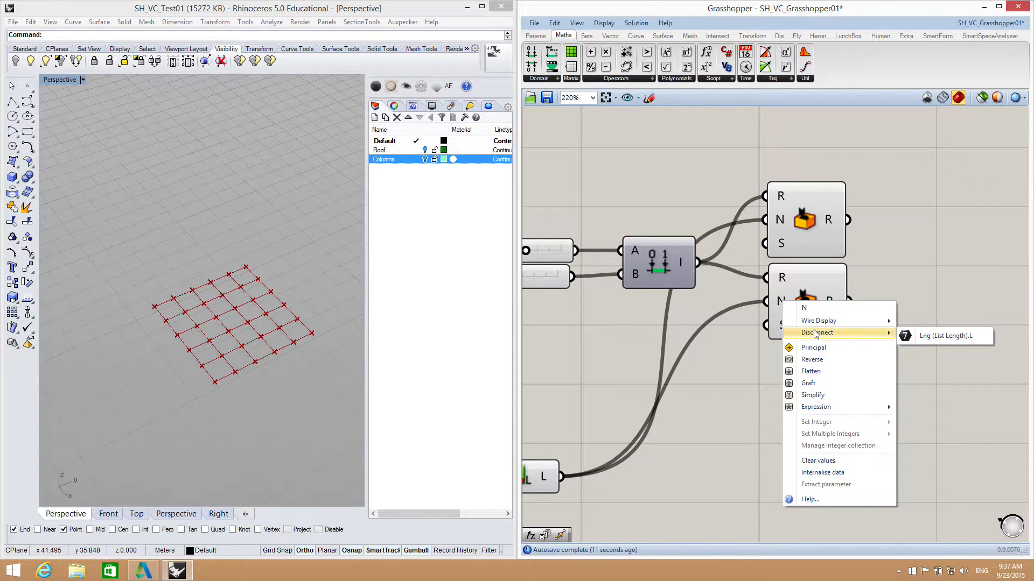
{"action": "left_click", "coordinate": [748, 364]}
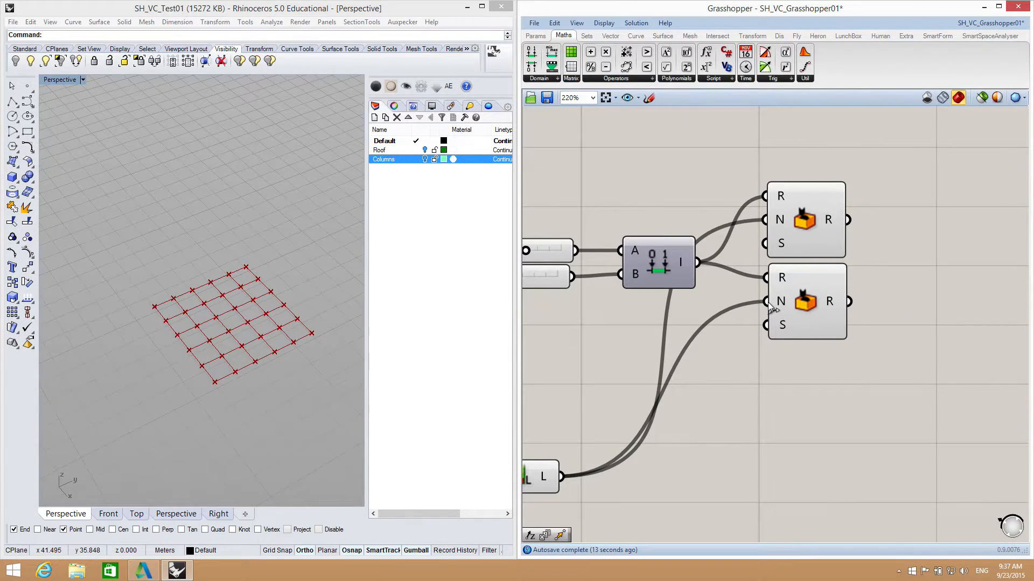
{"action": "mouse_move", "coordinate": [770, 306]}
{"action": "left_mouse_down"}
{"action": "mouse_move", "coordinate": [738, 307]}
{"action": "mouse_move", "coordinate": [563, 477]}
{"action": "left_mouse_up"}
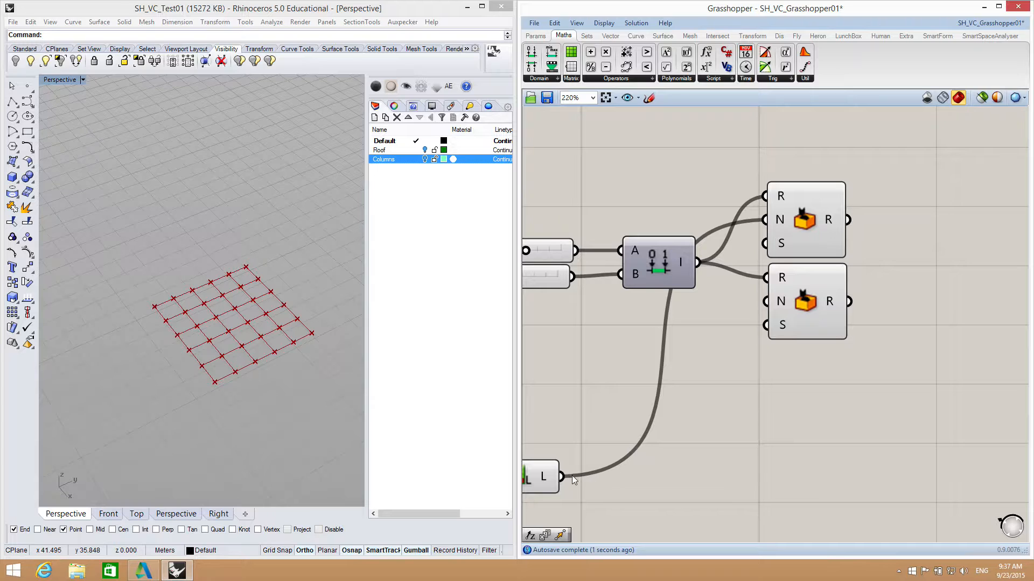
{"action": "left_click_drag", "start_coordinate": [562, 479], "coordinate": [765, 302]}
Step: Try driving the lower Random component's S seed input with a number slider set to 6, and delete the slider
{"action": "right_click_drag", "start_coordinate": [789, 380], "coordinate": [765, 406]}
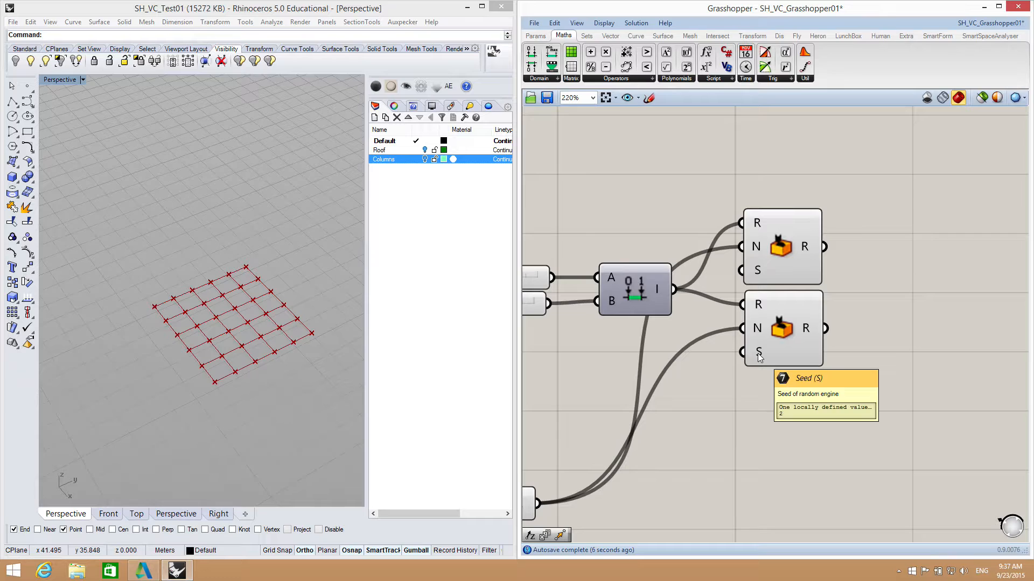
{"action": "mouse_move", "coordinate": [759, 357]}
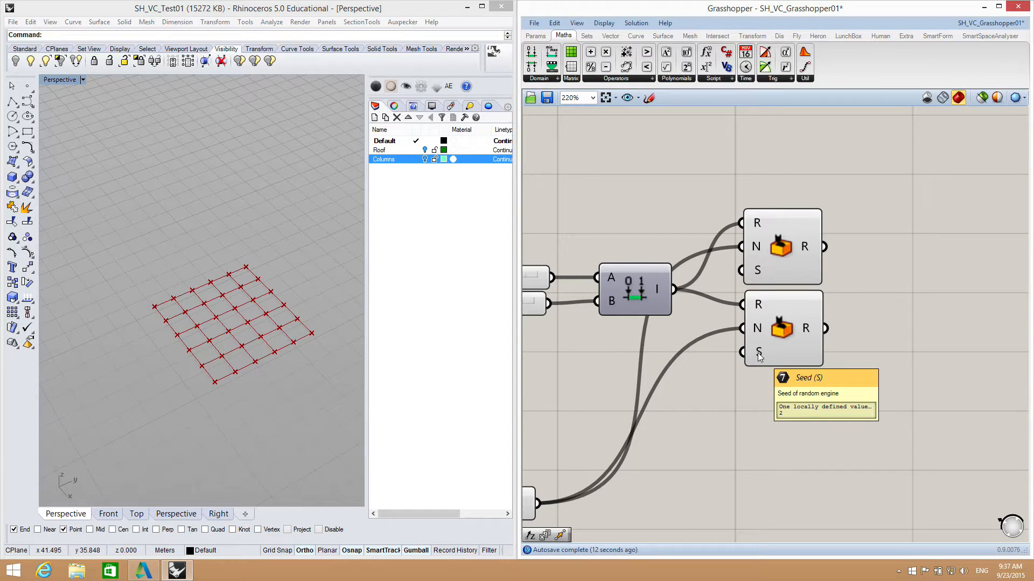
{"action": "right_click", "coordinate": [759, 355]}
{"action": "left_click", "coordinate": [733, 378]}
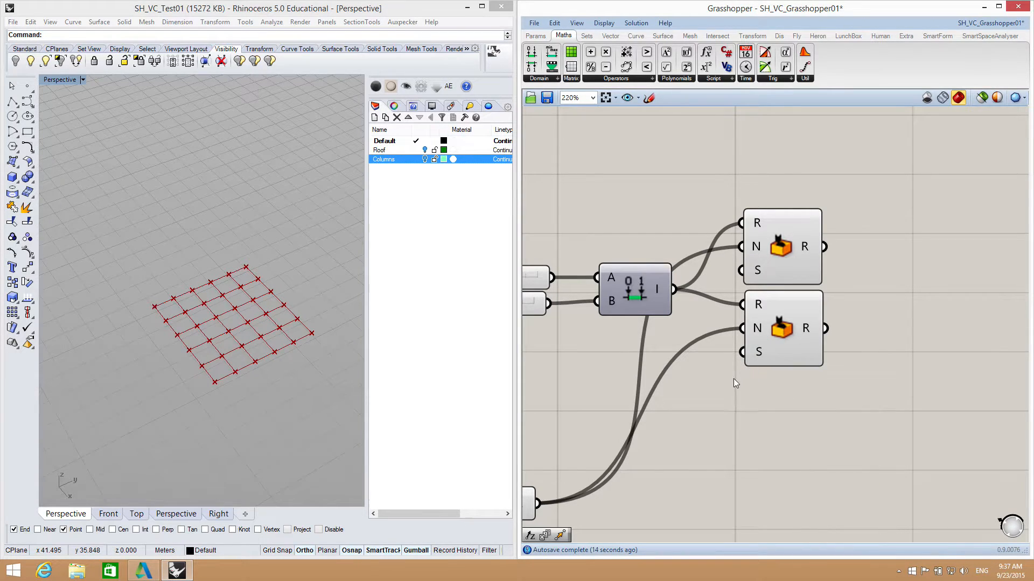
{"action": "right_click_drag", "start_coordinate": [664, 405], "coordinate": [763, 425]}
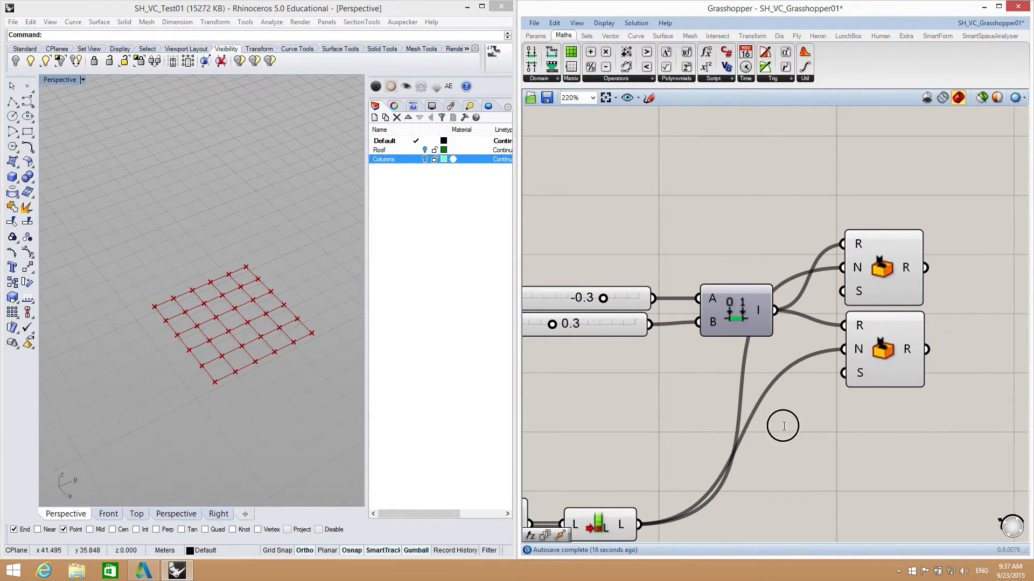
{"action": "double_click", "coordinate": [784, 426]}
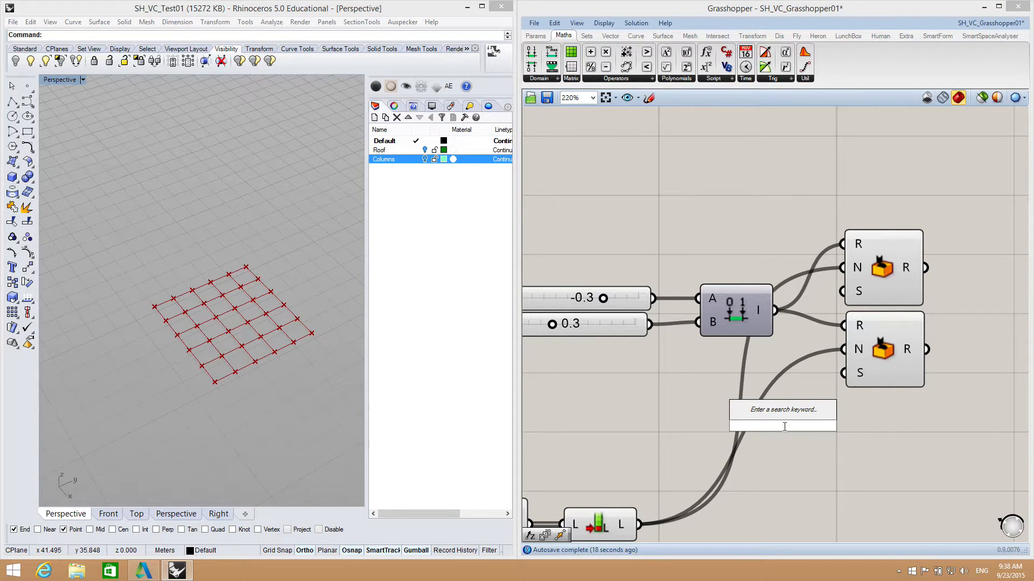
{"action": "type", "text": "6"}
{"action": "key", "text": "Return"}
{"action": "left_click_drag", "start_coordinate": [717, 424], "coordinate": [641, 402]}
{"action": "left_click_drag", "start_coordinate": [803, 402], "coordinate": [843, 373]}
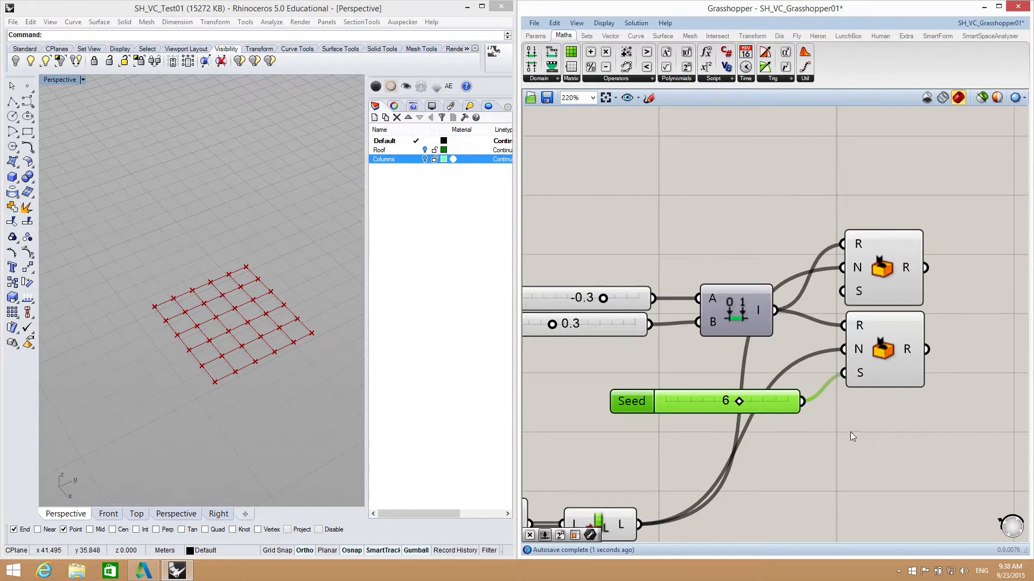
{"action": "left_click_drag", "start_coordinate": [635, 399], "coordinate": [597, 386]}
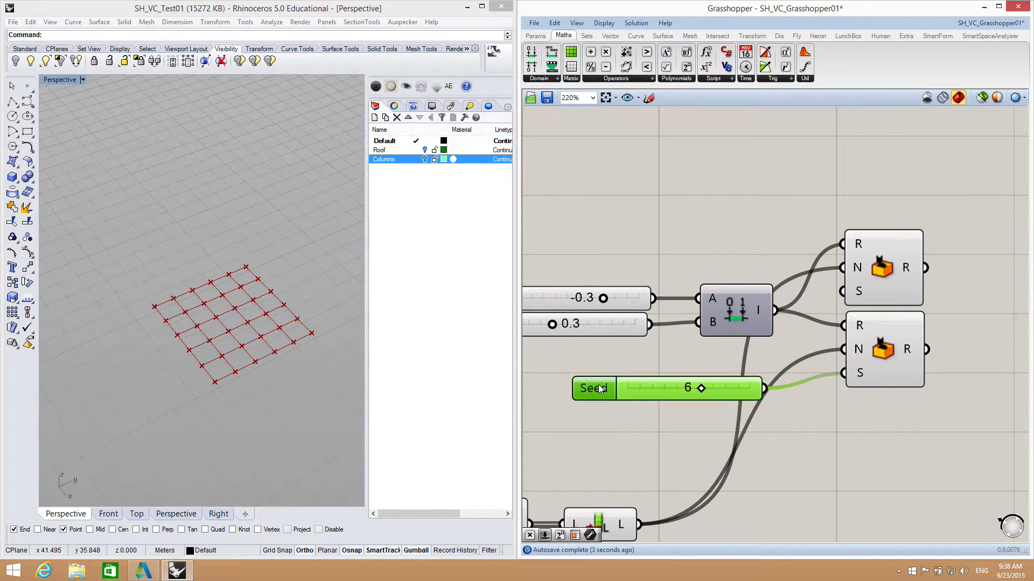
{"action": "key", "text": "Delete"}
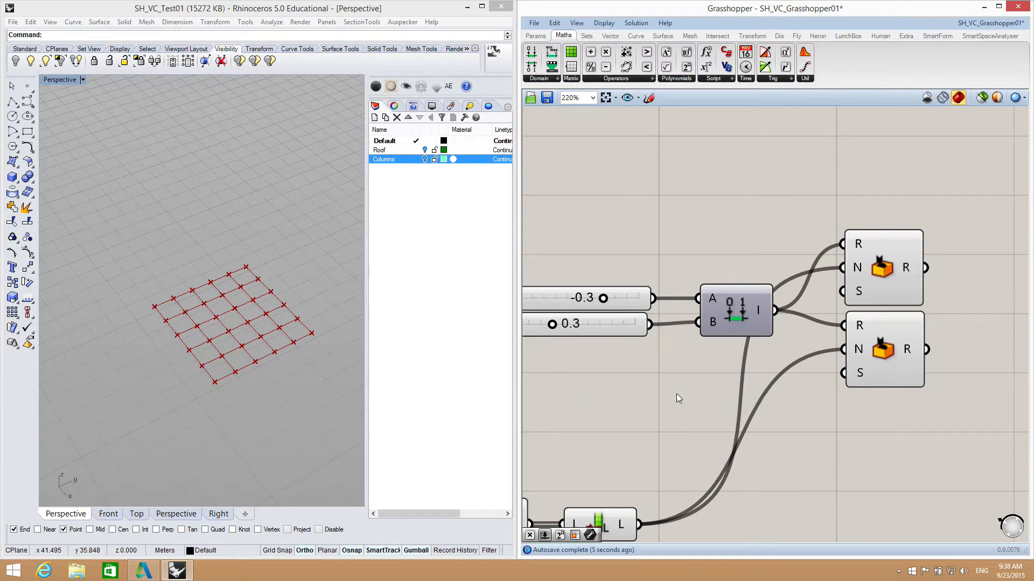
Step: Set the lower Random component's seed to 5 and compare the seeds and random outputs of both components
{"action": "right_click", "coordinate": [860, 373]}
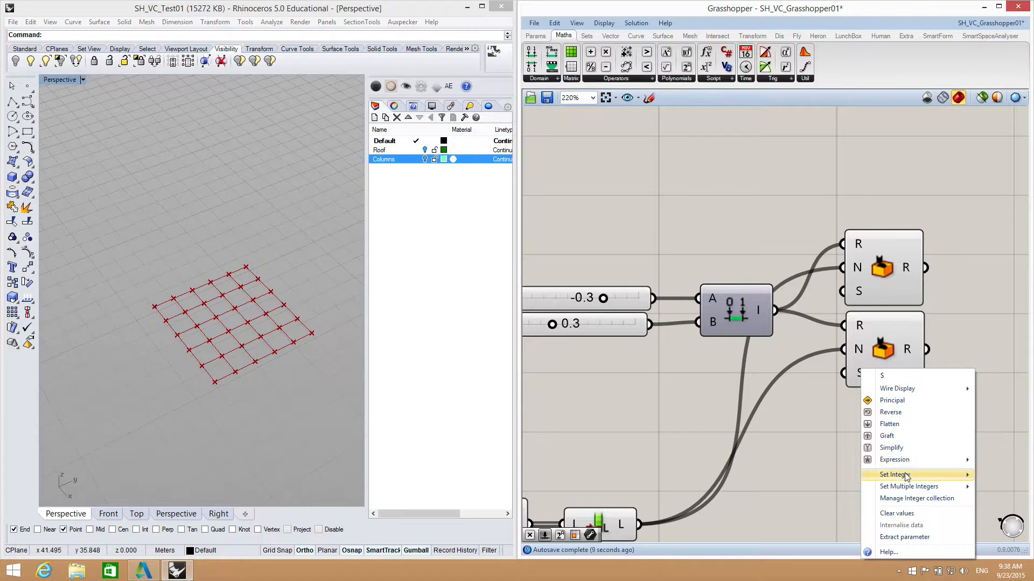
{"action": "mouse_move", "coordinate": [907, 476]}
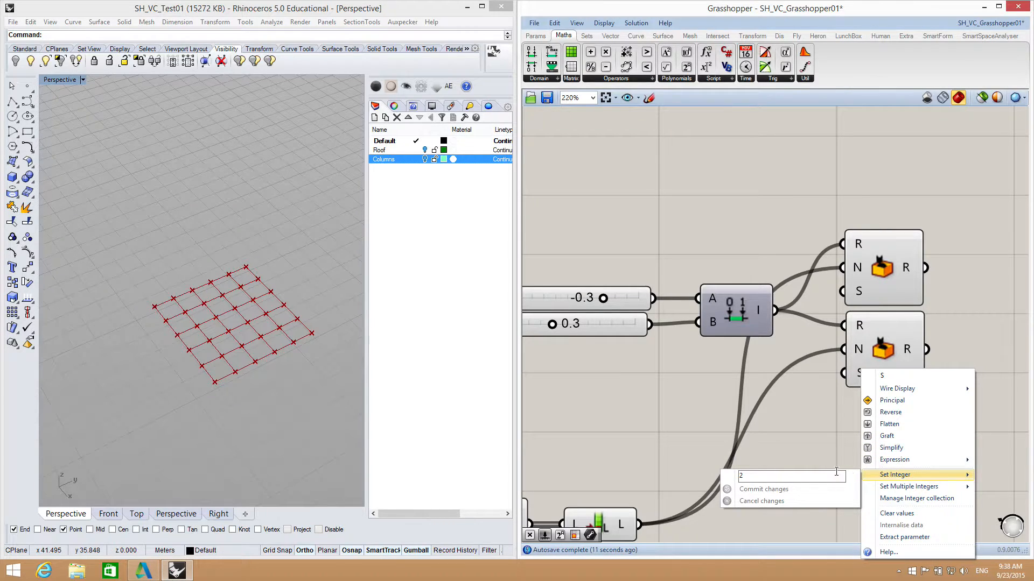
{"action": "left_click", "coordinate": [749, 475]}
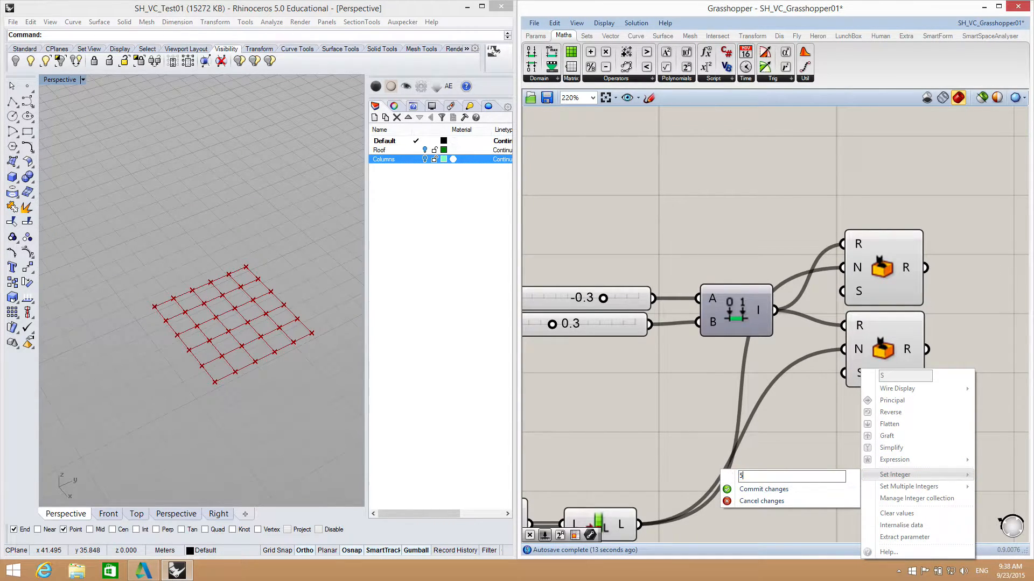
{"action": "left_click", "coordinate": [768, 490]}
{"action": "right_click_drag", "start_coordinate": [829, 451], "coordinate": [708, 453]}
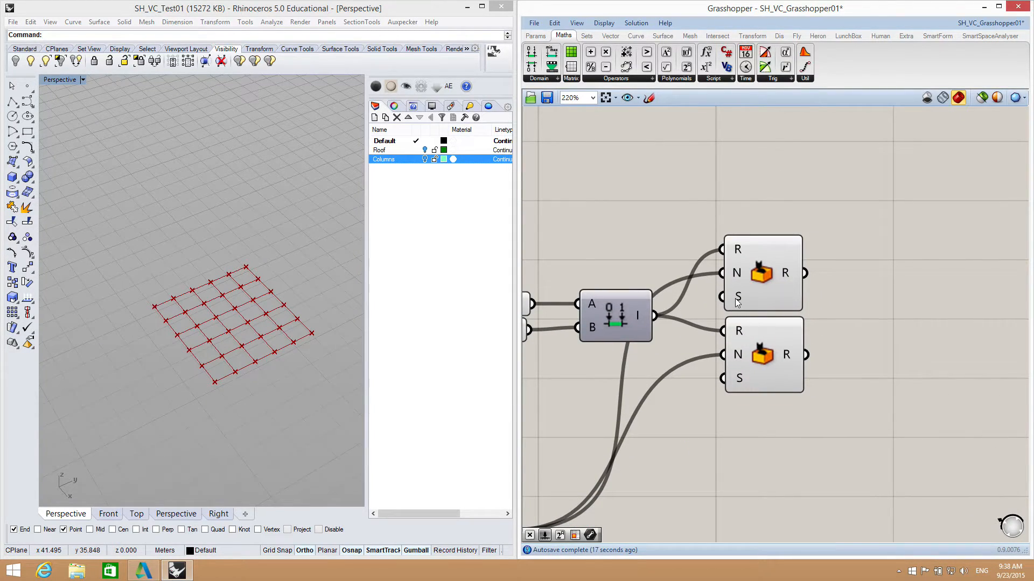
{"action": "mouse_move", "coordinate": [738, 302]}
{"action": "mouse_move", "coordinate": [738, 385]}
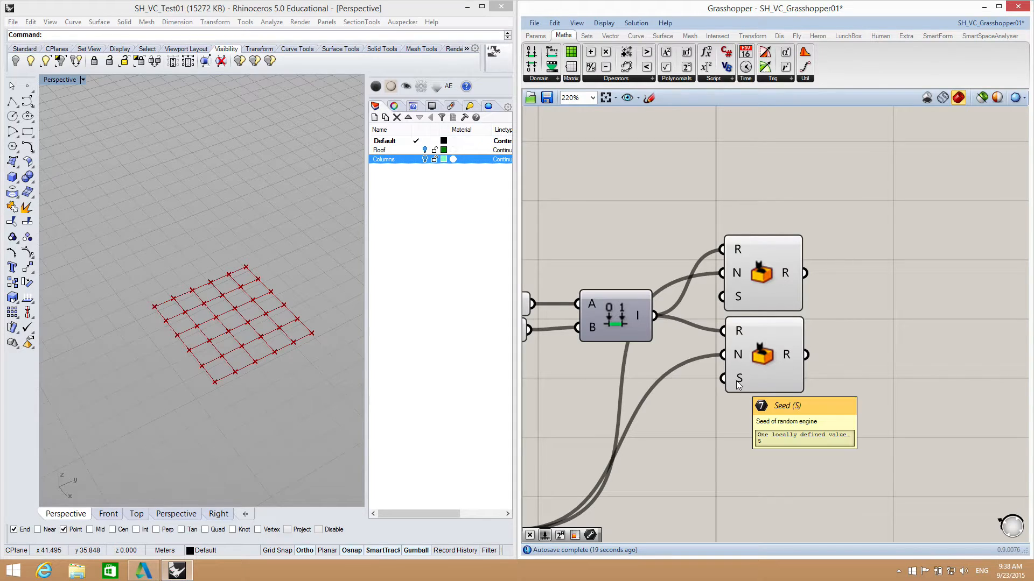
{"action": "mouse_move", "coordinate": [787, 274]}
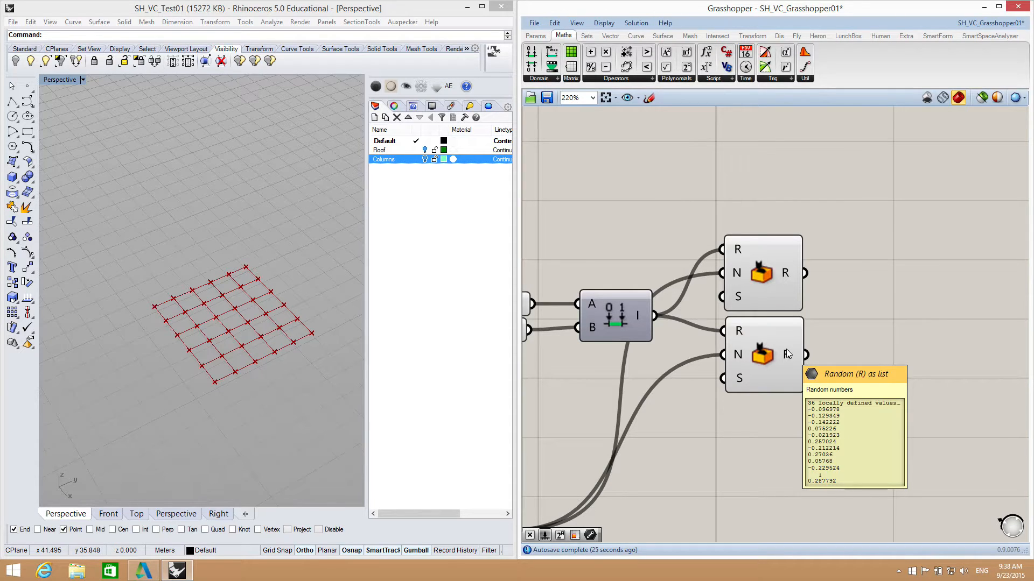
Step: Compare the rebuilt Random components with the original definition's chain of Random, Vector XYZ and Move components
{"action": "scroll", "coordinate": [815, 309], "scroll_direction": "down", "scroll_amount": 5}
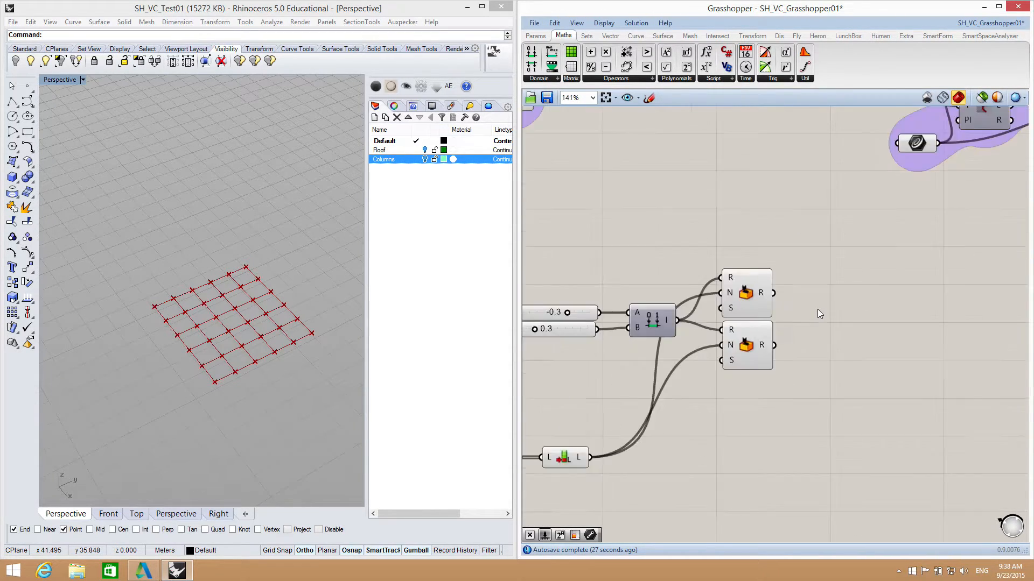
{"action": "right_click_drag", "start_coordinate": [824, 270], "coordinate": [809, 360]}
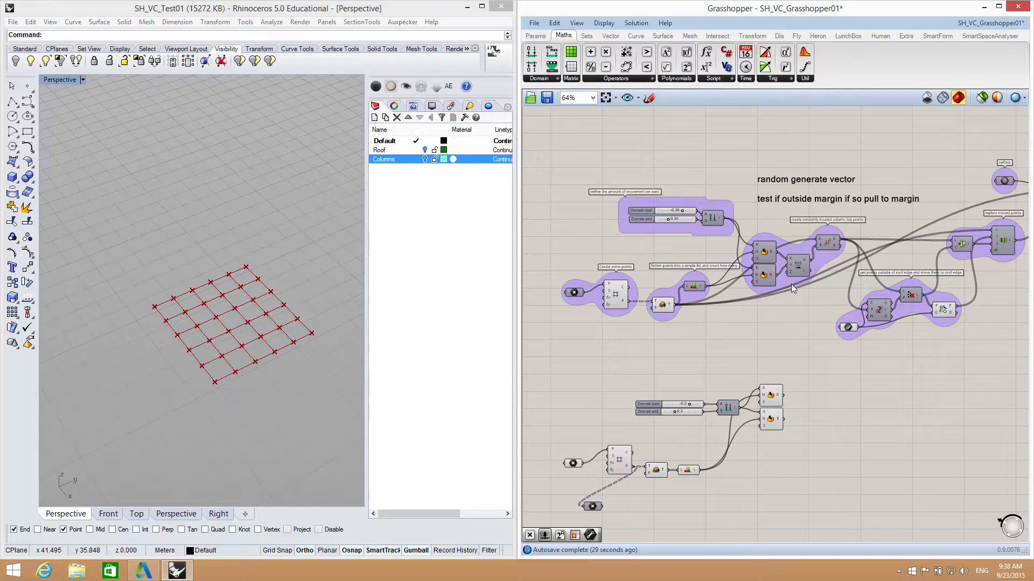
{"action": "scroll", "coordinate": [794, 268], "scroll_direction": "up", "scroll_amount": 3}
{"action": "scroll", "coordinate": [795, 267], "scroll_direction": "up", "scroll_amount": 3}
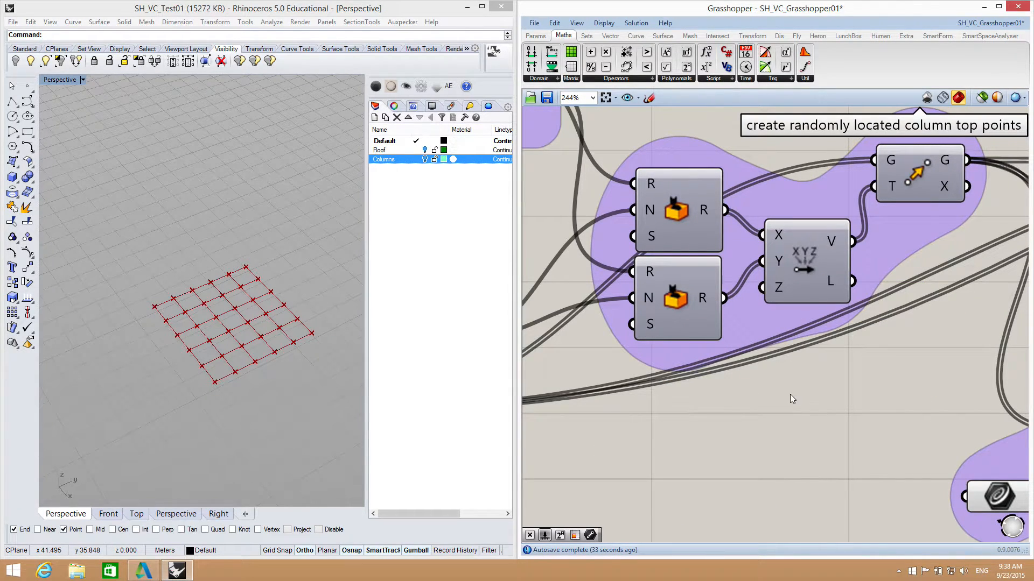
{"action": "scroll", "coordinate": [794, 430], "scroll_direction": "down", "scroll_amount": 12}
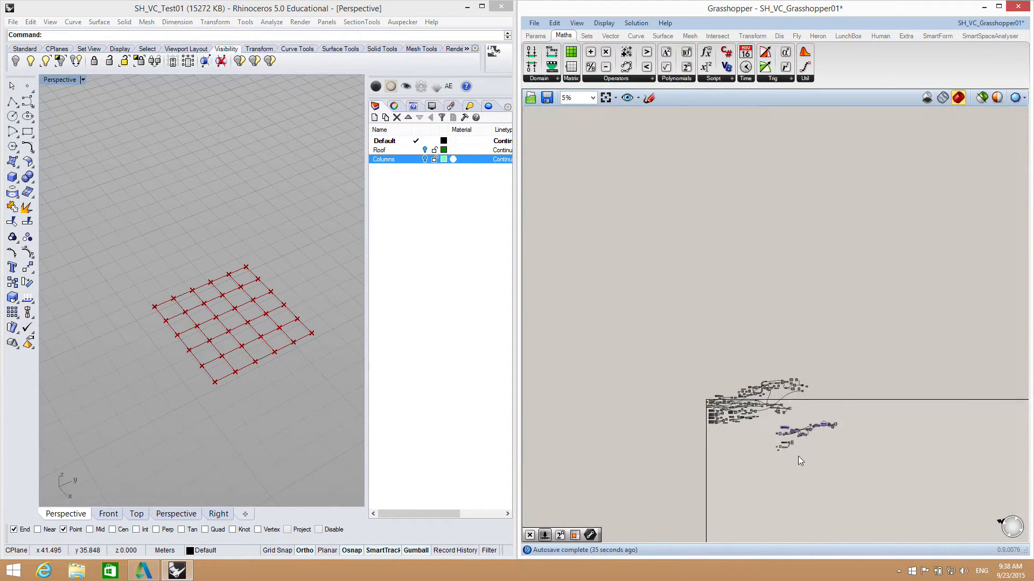
{"action": "scroll", "coordinate": [745, 422], "scroll_direction": "up", "scroll_amount": 6}
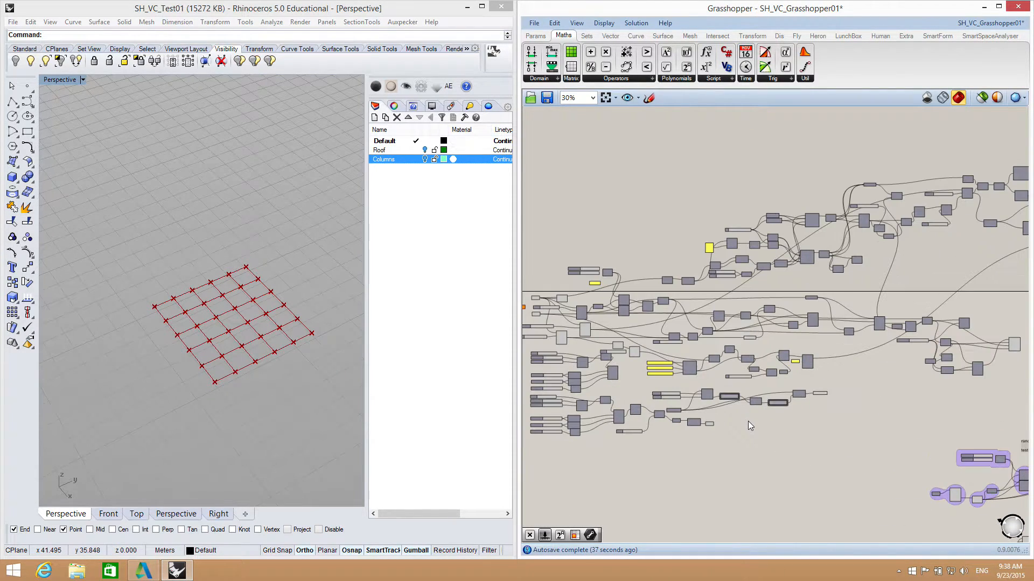
{"action": "right_click_drag", "start_coordinate": [815, 409], "coordinate": [623, 243]}
{"action": "right_click_drag", "start_coordinate": [890, 418], "coordinate": [826, 383]}
{"action": "scroll", "coordinate": [816, 381], "scroll_direction": "up", "scroll_amount": 2}
{"action": "scroll", "coordinate": [815, 381], "scroll_direction": "up", "scroll_amount": 2}
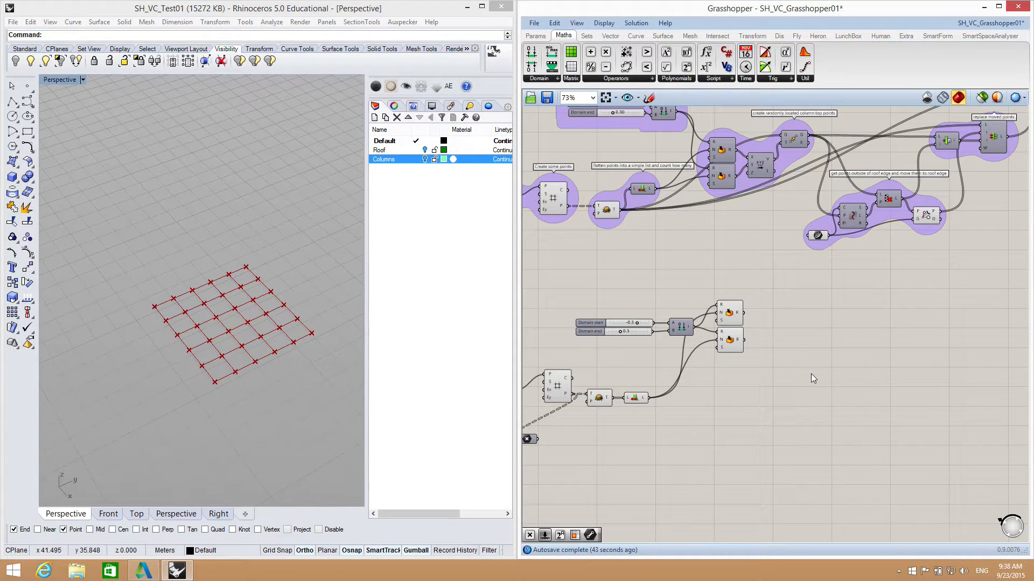
{"action": "right_click_drag", "start_coordinate": [774, 347], "coordinate": [822, 338]}
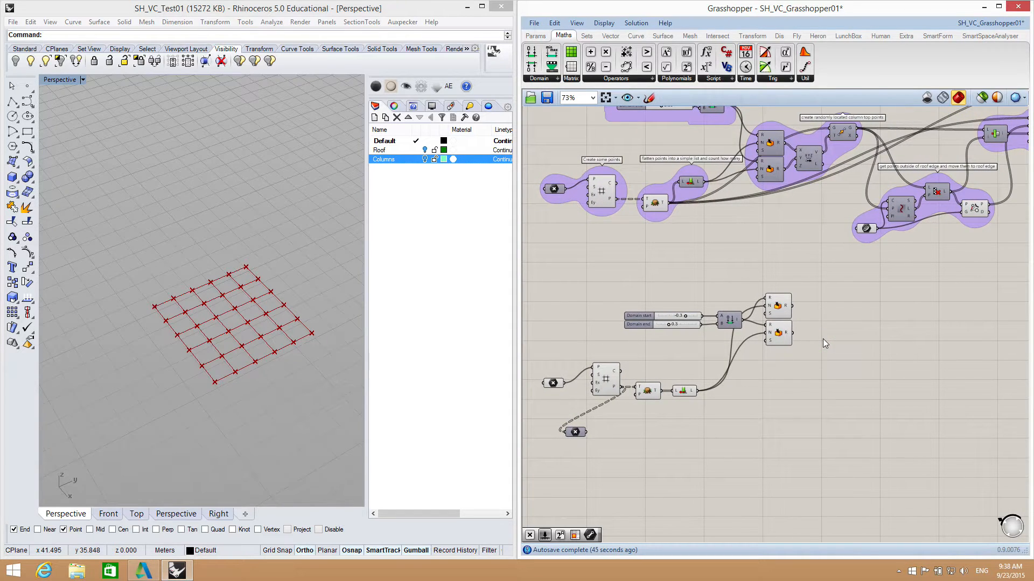
{"action": "scroll", "coordinate": [763, 269], "scroll_direction": "down", "scroll_amount": 10}
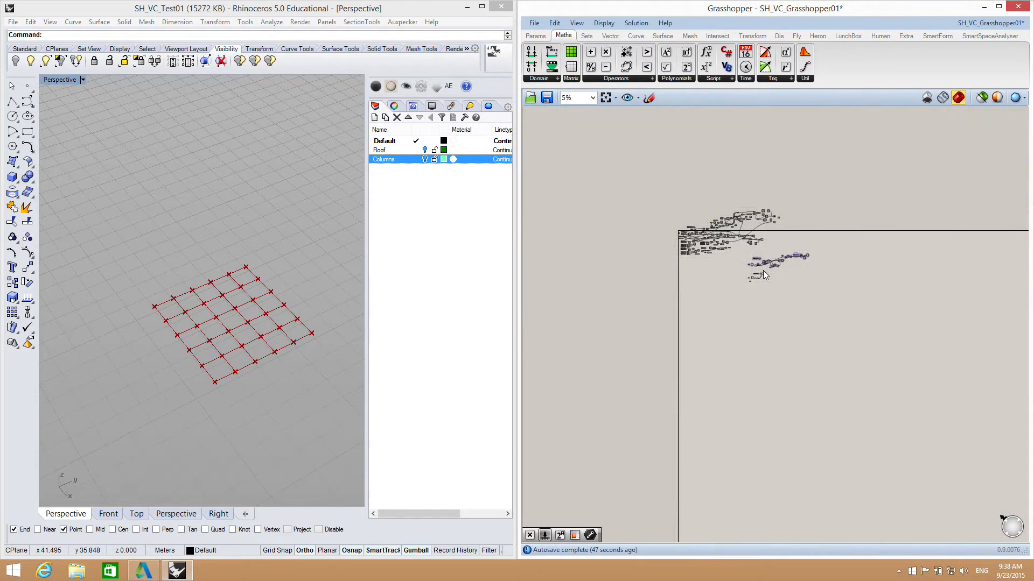
{"action": "scroll", "coordinate": [762, 276], "scroll_direction": "up", "scroll_amount": 12}
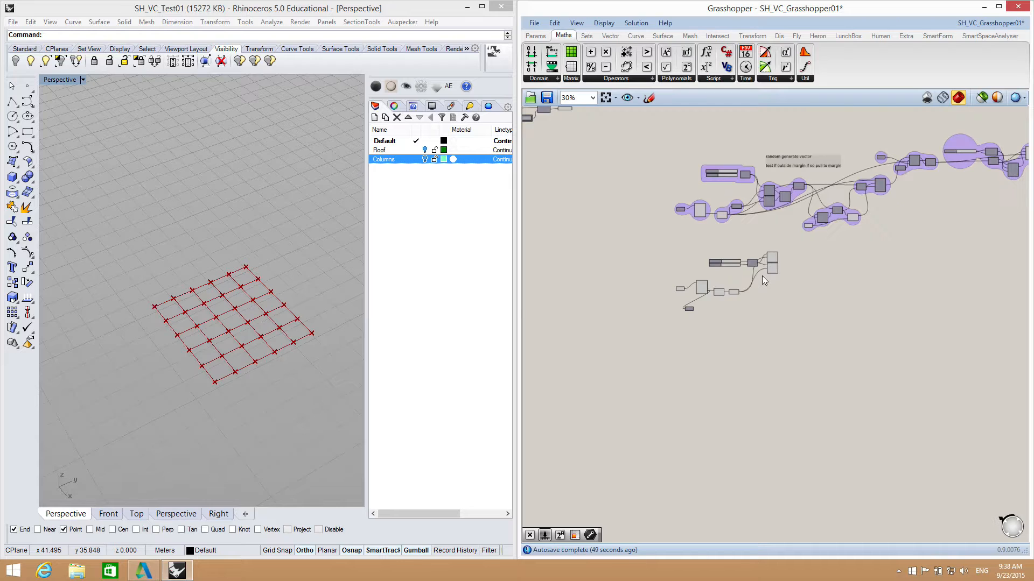
{"action": "right_click_drag", "start_coordinate": [780, 289], "coordinate": [827, 282]}
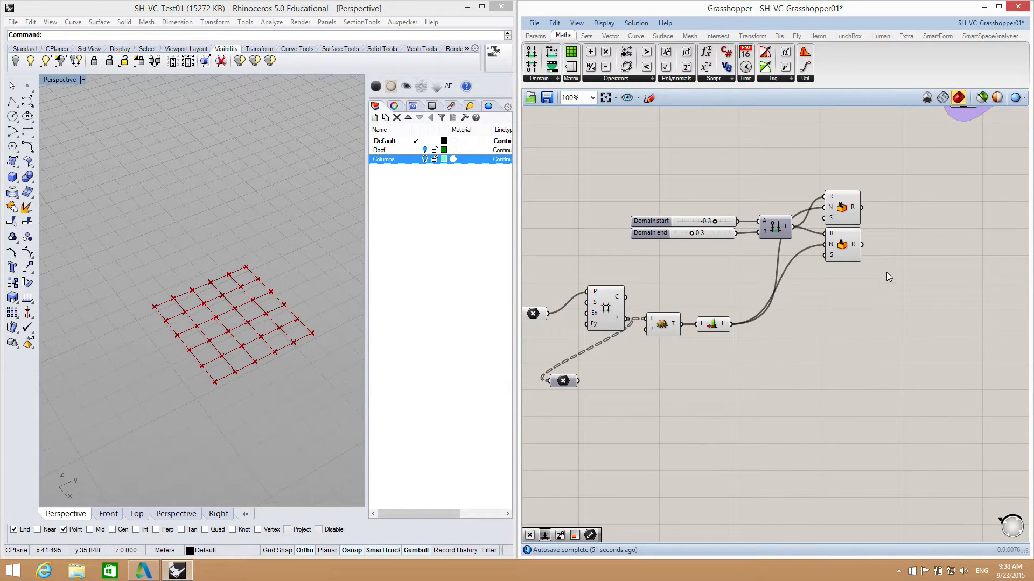
{"action": "right_click_drag", "start_coordinate": [893, 272], "coordinate": [887, 300]}
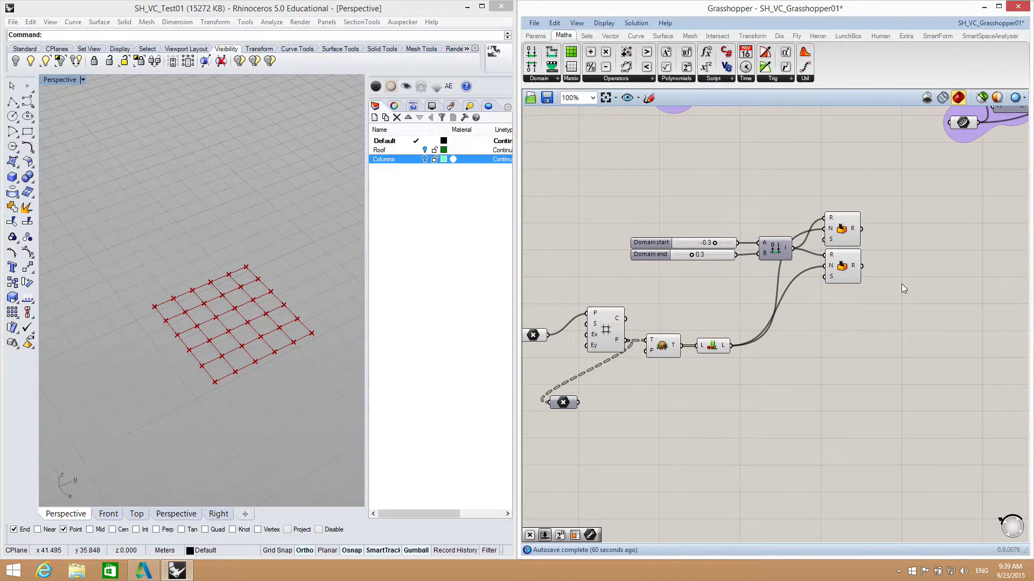
Step: Add a Vector XYZ component and connect the upper Random's output to its X input and the lower Random's output to Y
{"action": "scroll", "coordinate": [870, 309], "scroll_direction": "up", "scroll_amount": 1}
{"action": "scroll", "coordinate": [827, 265], "scroll_direction": "up", "scroll_amount": 1}
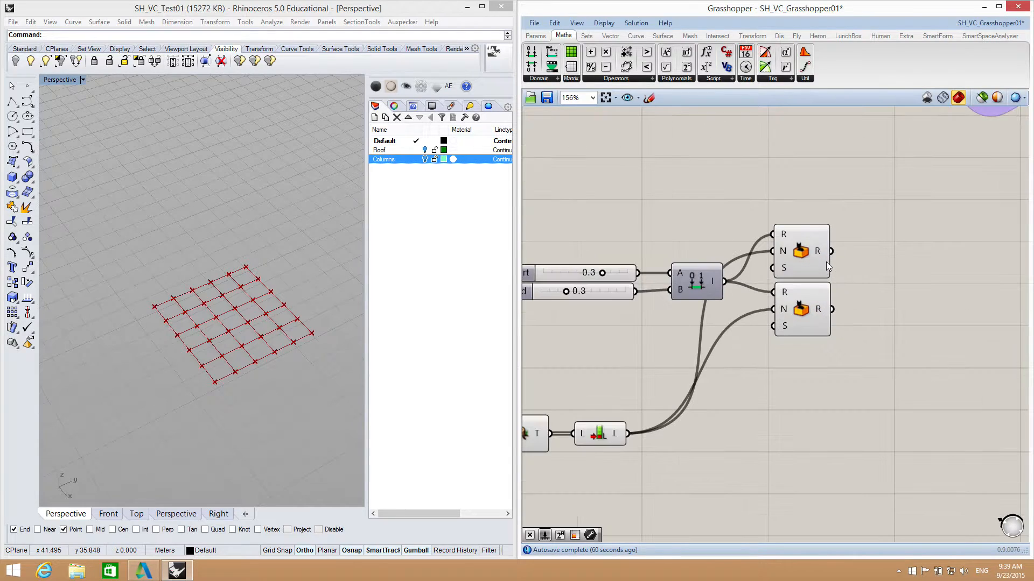
{"action": "right_click_drag", "start_coordinate": [874, 284], "coordinate": [825, 293]}
{"action": "mouse_move", "coordinate": [771, 261]}
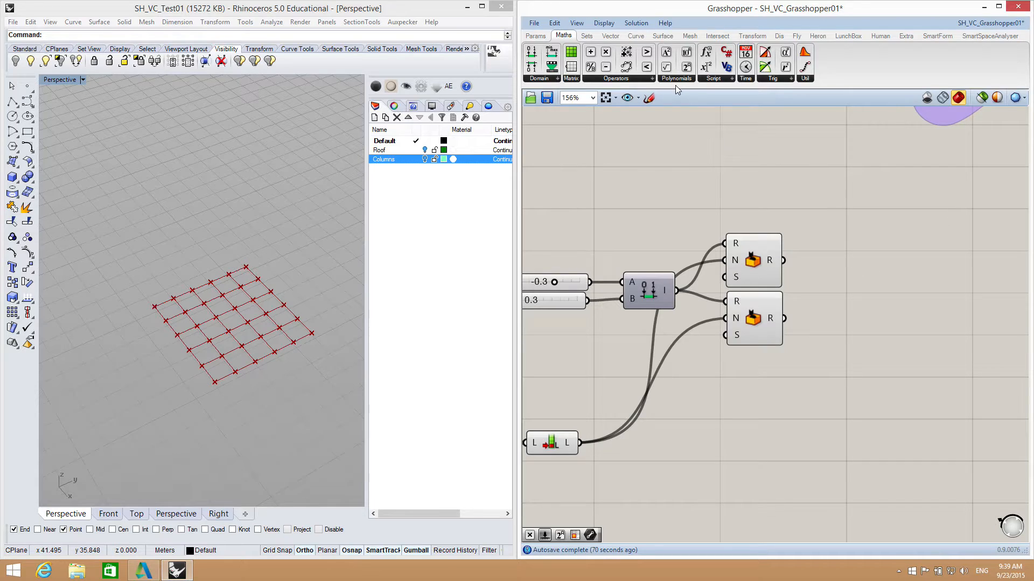
{"action": "left_click", "coordinate": [610, 35]}
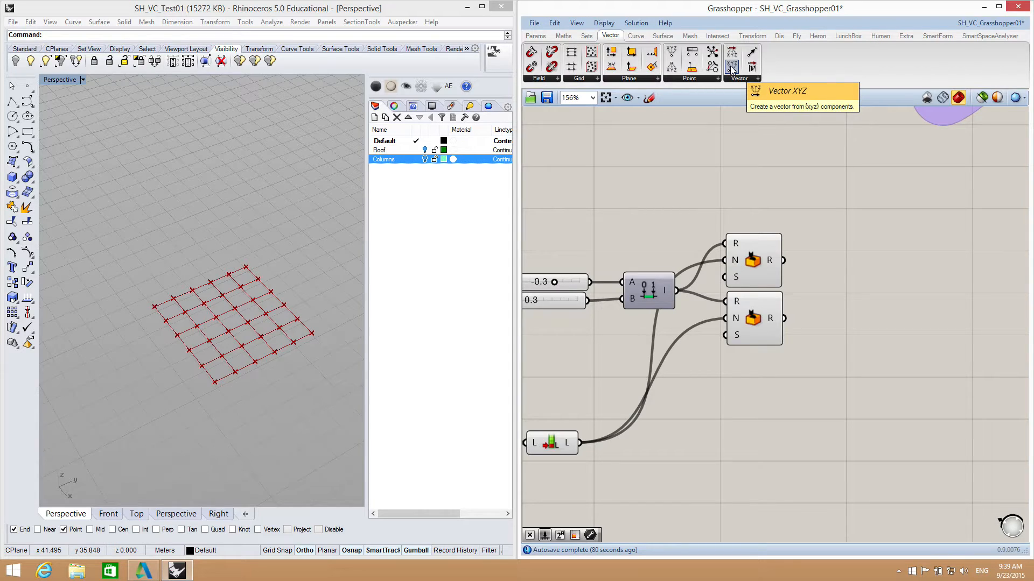
{"action": "left_click_drag", "start_coordinate": [731, 68], "coordinate": [884, 288]}
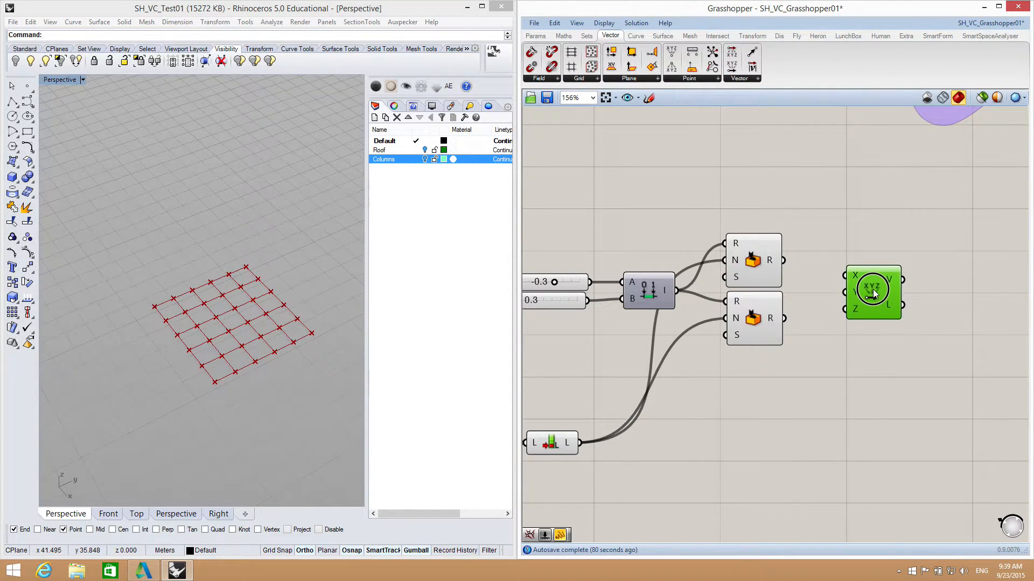
{"action": "left_click_drag", "start_coordinate": [784, 261], "coordinate": [844, 275]}
{"action": "left_click_drag", "start_coordinate": [788, 321], "coordinate": [852, 298]}
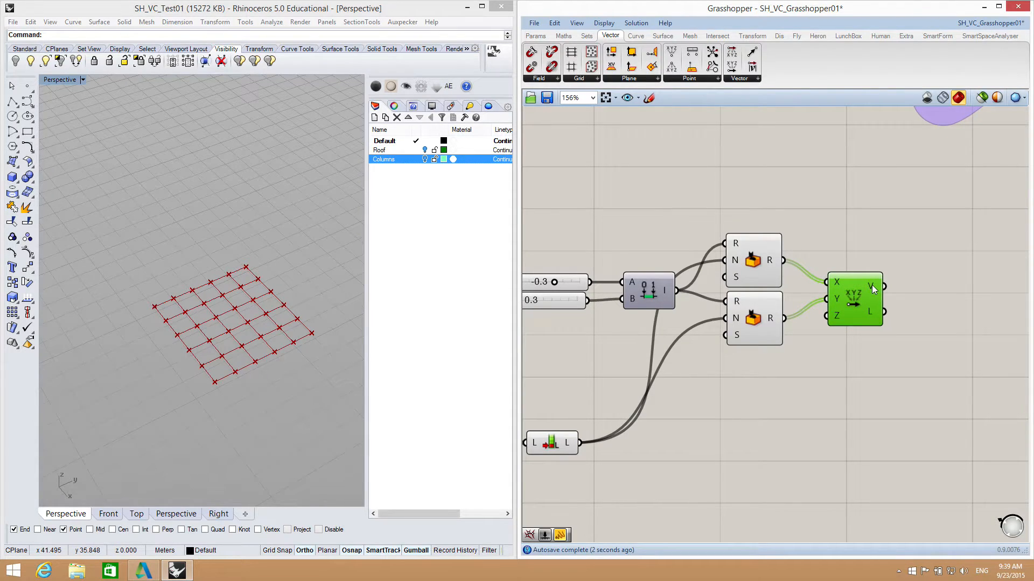
Step: Inspect the Vector XYZ component's vector output and the two Random components feeding its X and Y inputs
{"action": "mouse_move", "coordinate": [868, 309]}
{"action": "left_click", "coordinate": [912, 274]}
{"action": "right_click_drag", "start_coordinate": [913, 278], "coordinate": [856, 269]}
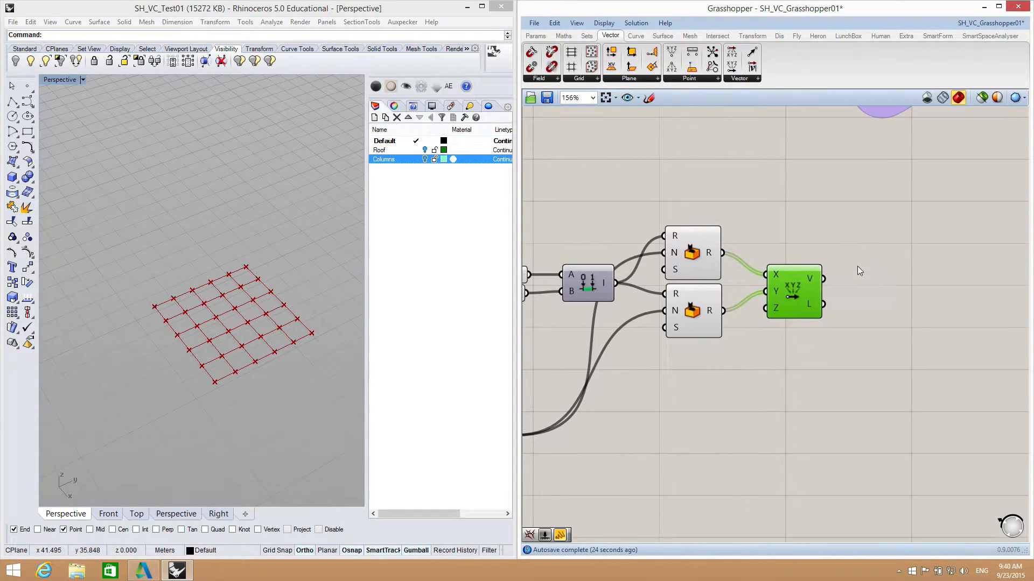
{"action": "mouse_move", "coordinate": [810, 284]}
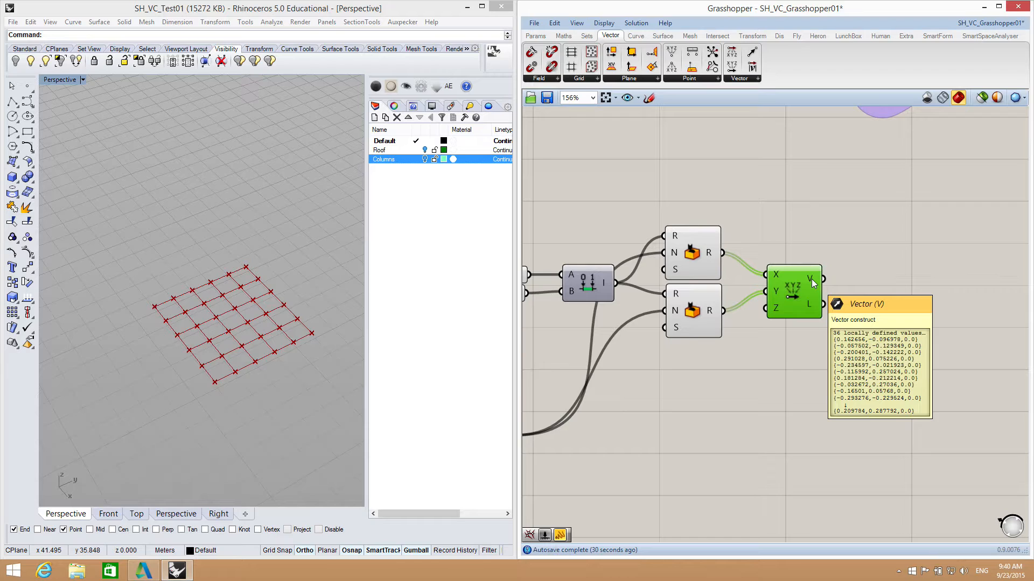
{"action": "left_click", "coordinate": [804, 245]}
{"action": "right_click_drag", "start_coordinate": [805, 247], "coordinate": [881, 256]}
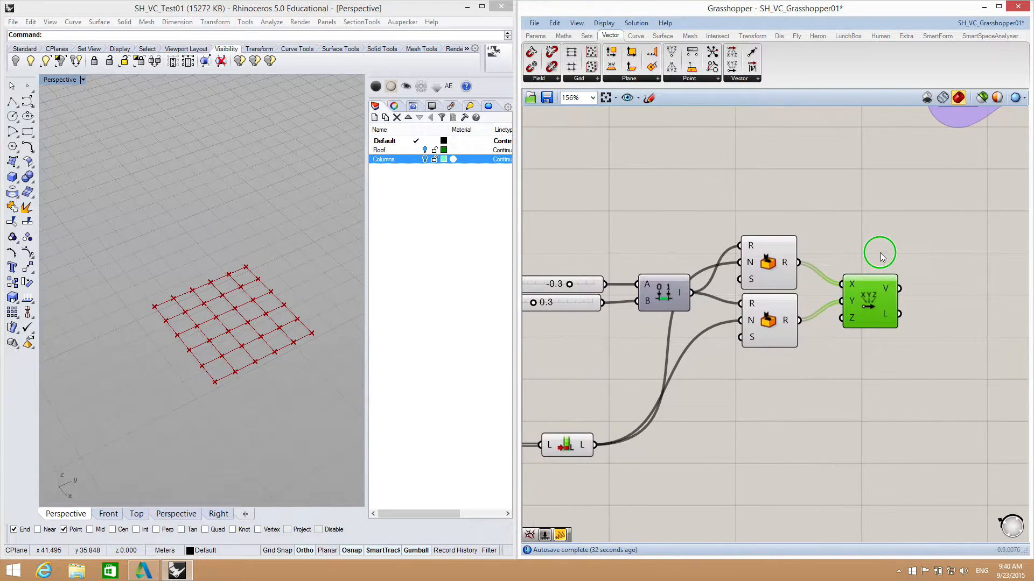
{"action": "left_click", "coordinate": [770, 271]}
{"action": "left_click", "coordinate": [770, 320]}
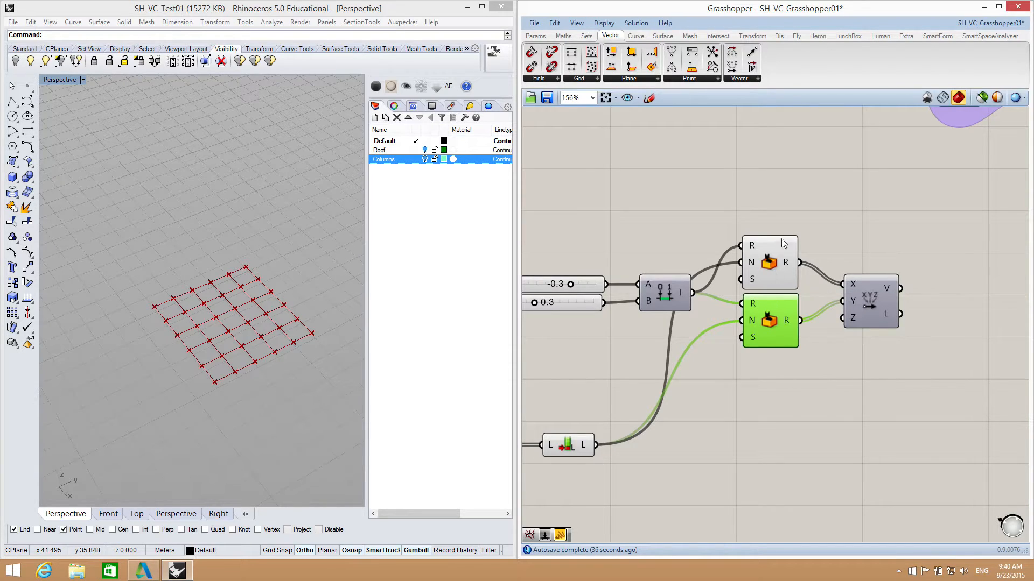
{"action": "right_click_drag", "start_coordinate": [806, 205], "coordinate": [852, 207]}
{"action": "left_click", "coordinate": [868, 213]}
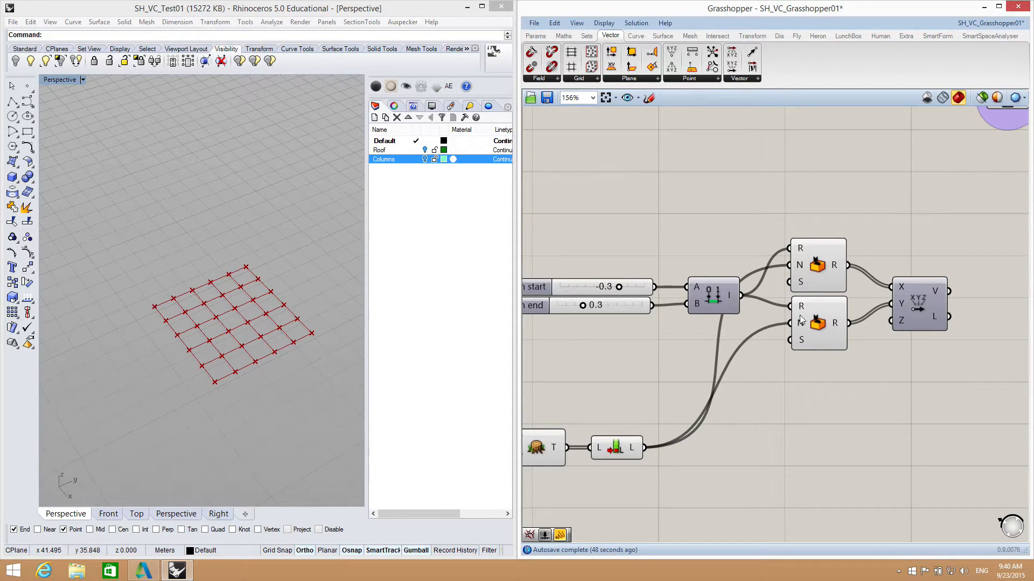
Step: Examine how the original definition connects its Vector XYZ output to the Move component for the column top points
{"action": "right_click_drag", "start_coordinate": [867, 358], "coordinate": [759, 328]}
{"action": "right_click_drag", "start_coordinate": [919, 307], "coordinate": [855, 318]}
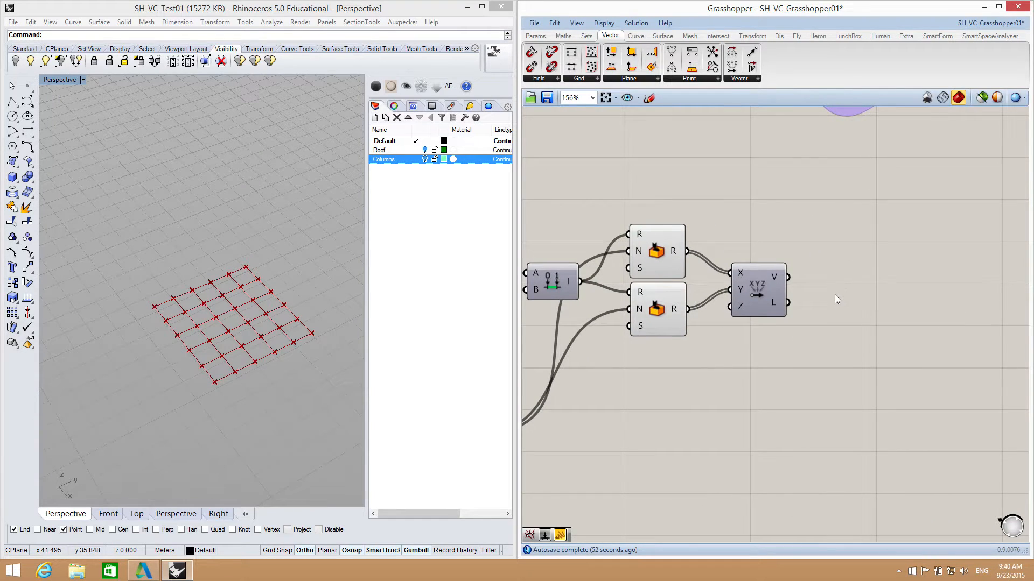
{"action": "scroll", "coordinate": [835, 295], "scroll_direction": "down", "scroll_amount": 3}
{"action": "right_click_drag", "start_coordinate": [794, 278], "coordinate": [741, 304]}
{"action": "scroll", "coordinate": [798, 197], "scroll_direction": "up", "scroll_amount": 3}
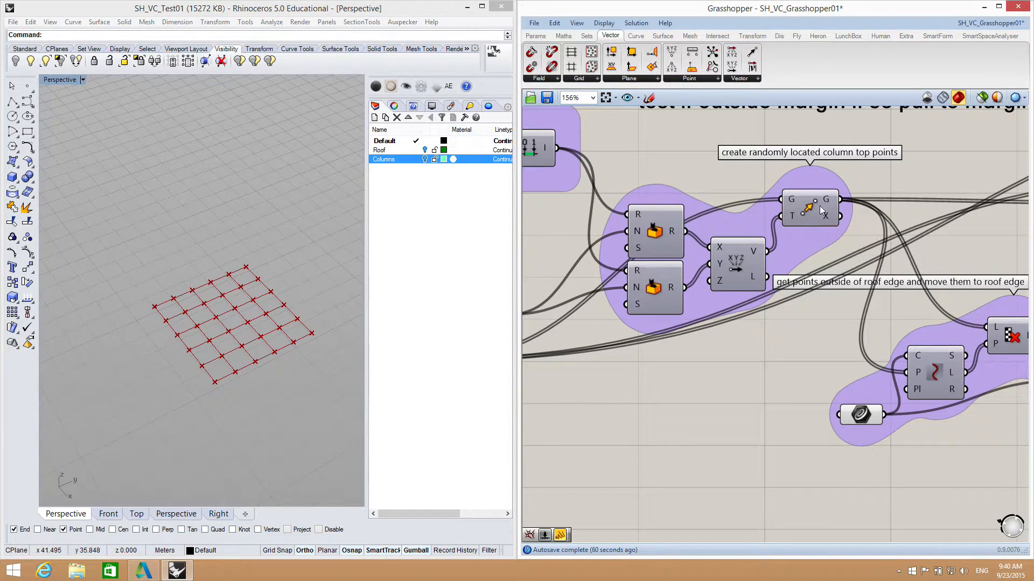
Step: Add a Move component beside the Vector XYZ component in the new column-point definition
{"action": "right_click_drag", "start_coordinate": [770, 360], "coordinate": [793, 323]}
{"action": "double_click", "coordinate": [826, 397]}
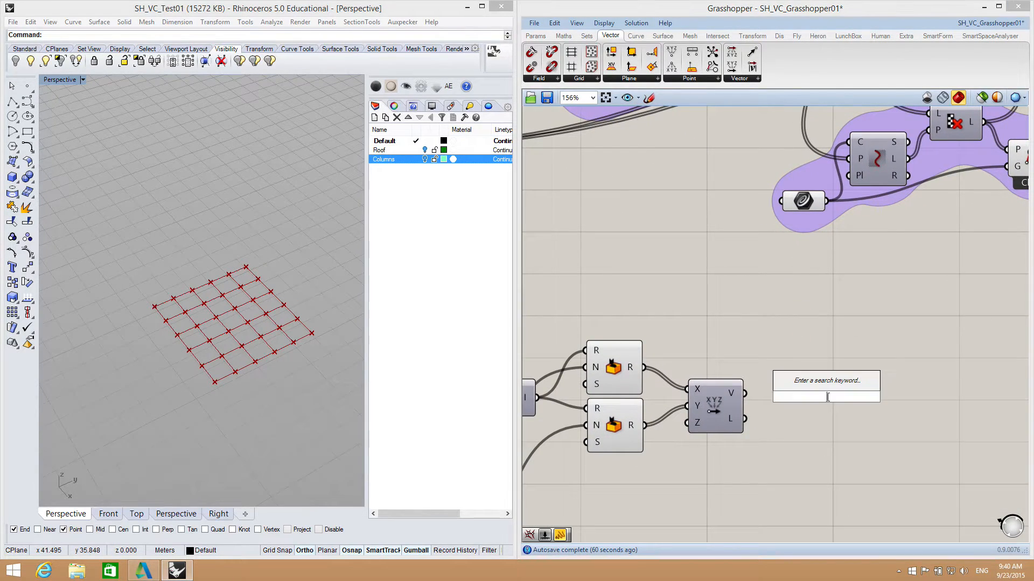
{"action": "type", "text": "mo"}
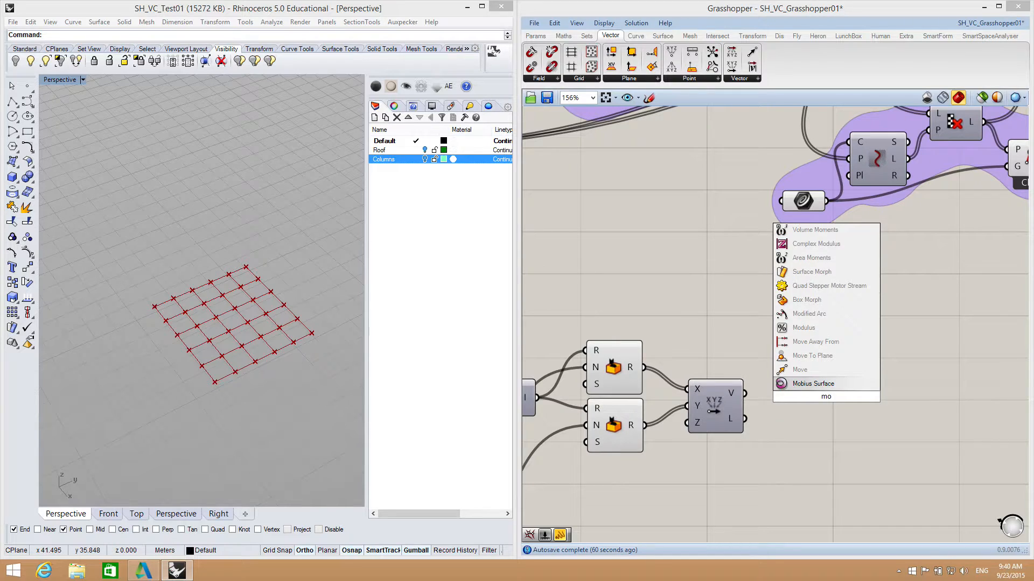
{"action": "left_click", "coordinate": [811, 371]}
{"action": "left_click_drag", "start_coordinate": [825, 395], "coordinate": [825, 376]}
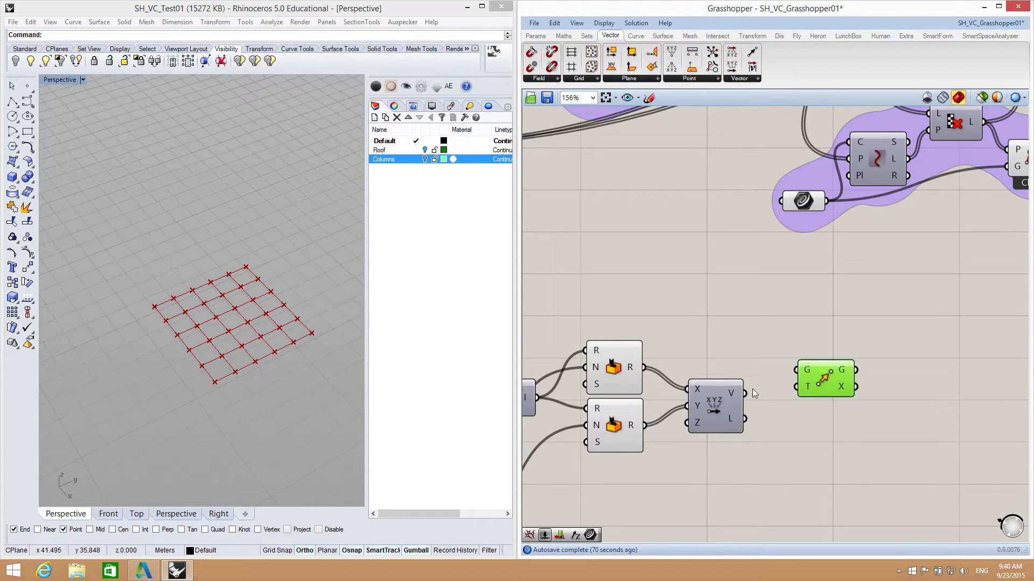
Step: Connect the Flatten Tree output of the grid points to the Move component's geometry input
{"action": "double_click", "coordinate": [758, 343]}
{"action": "scroll", "coordinate": [813, 341], "scroll_direction": "down", "scroll_amount": 3}
{"action": "right_click_drag", "start_coordinate": [813, 342], "coordinate": [898, 308]}
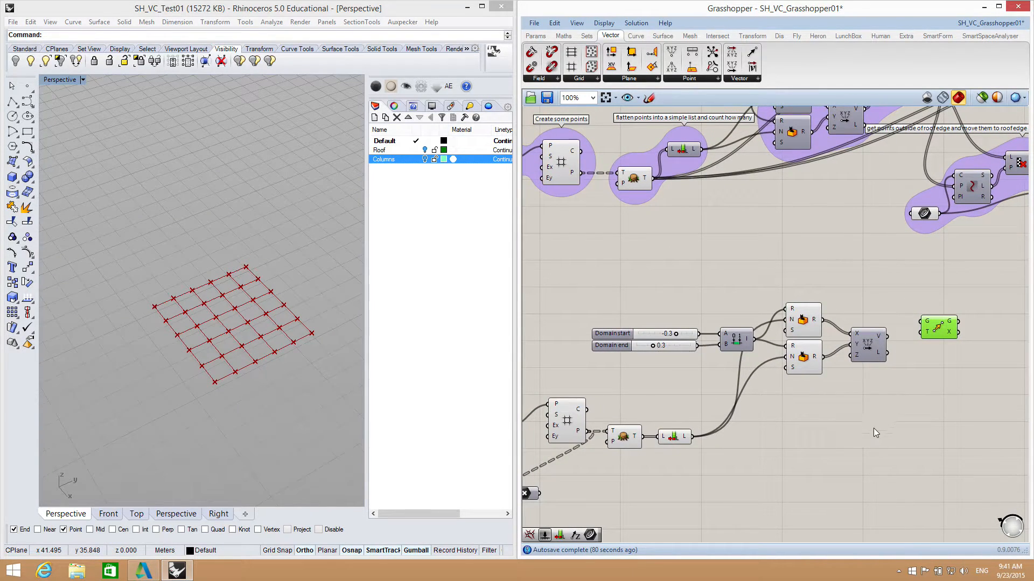
{"action": "right_click_drag", "start_coordinate": [875, 432], "coordinate": [852, 425]}
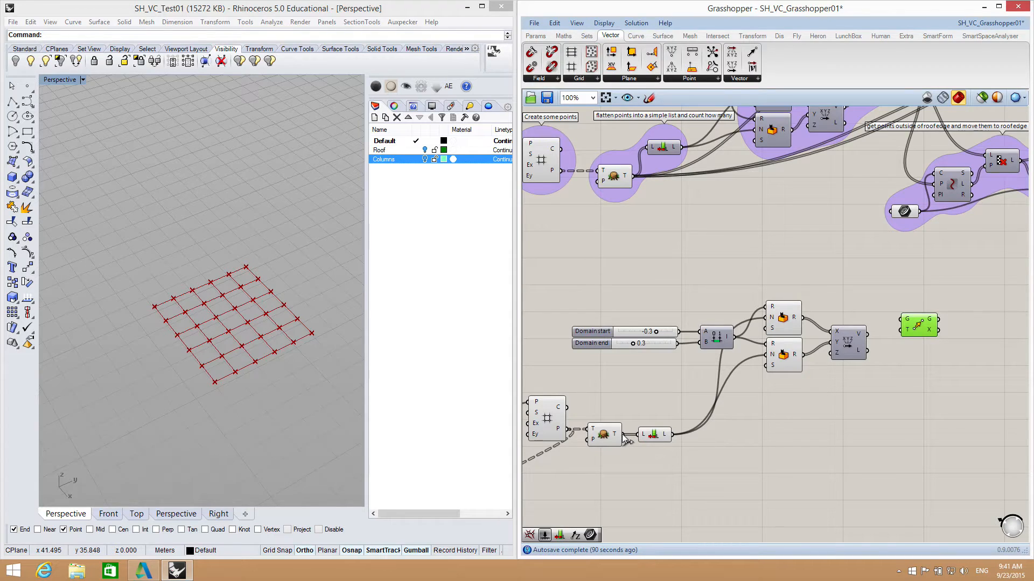
{"action": "right_click", "coordinate": [558, 432]}
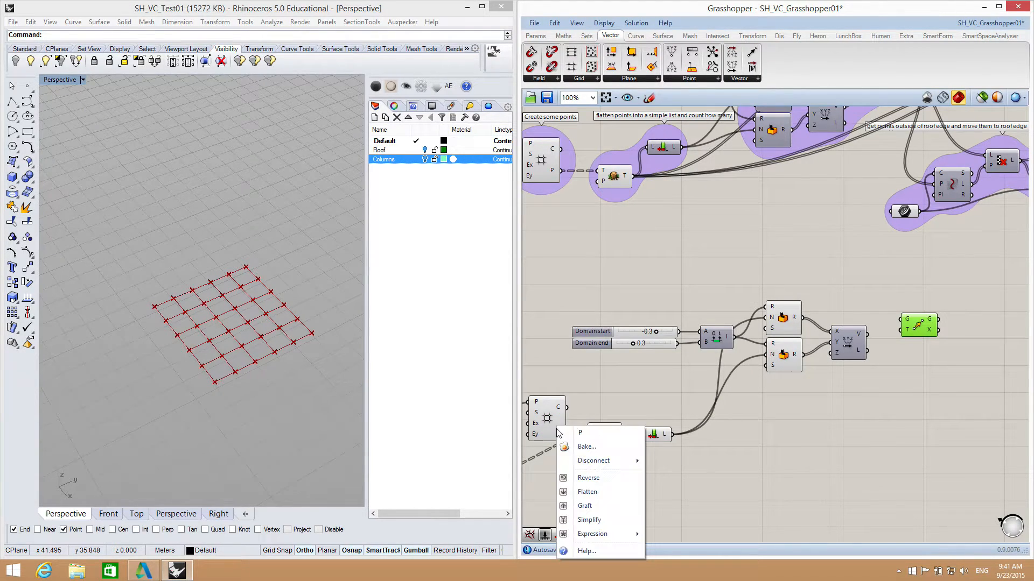
{"action": "left_click", "coordinate": [586, 491]}
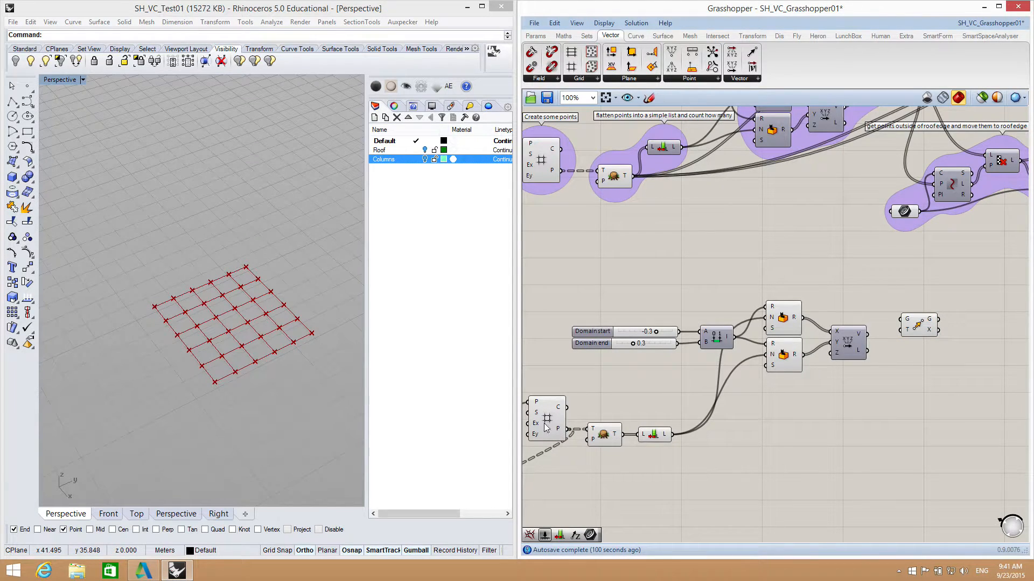
{"action": "left_click_drag", "start_coordinate": [623, 434], "coordinate": [902, 318]}
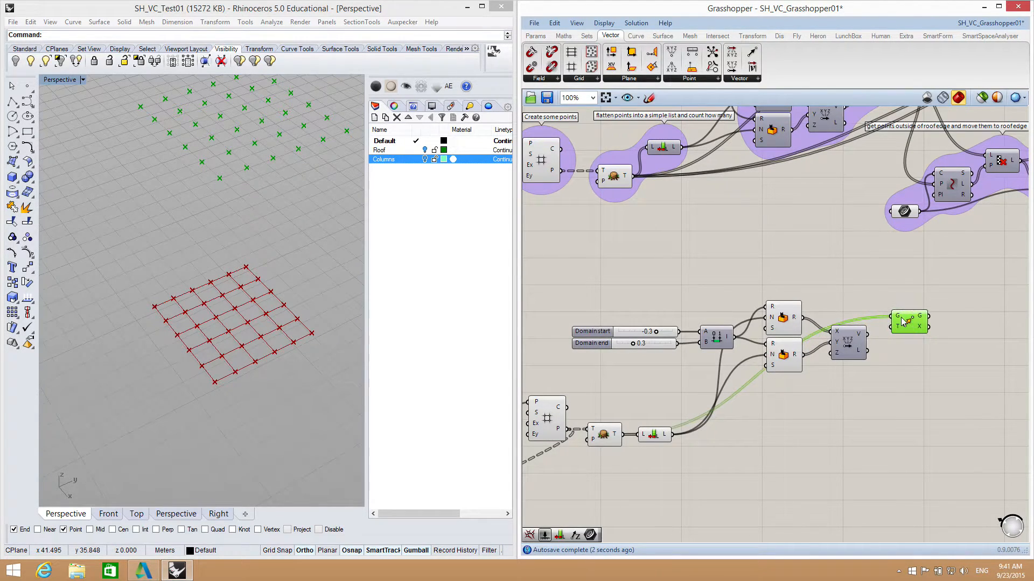
Step: Connect the Vector XYZ output to the Move component's translation input and view the displaced points up close
{"action": "left_click", "coordinate": [429, 247]}
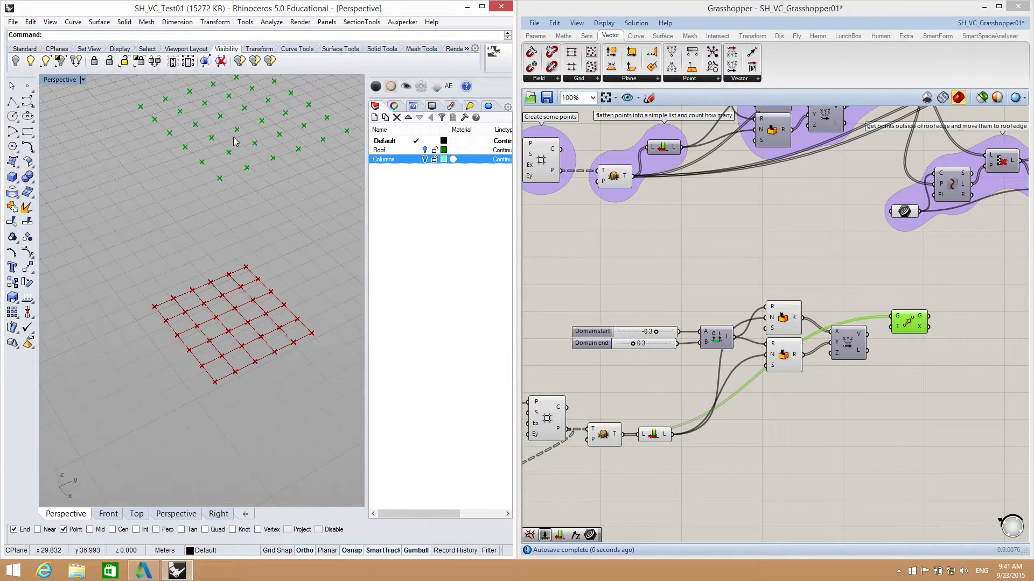
{"action": "left_click_drag", "start_coordinate": [867, 334], "coordinate": [893, 330]}
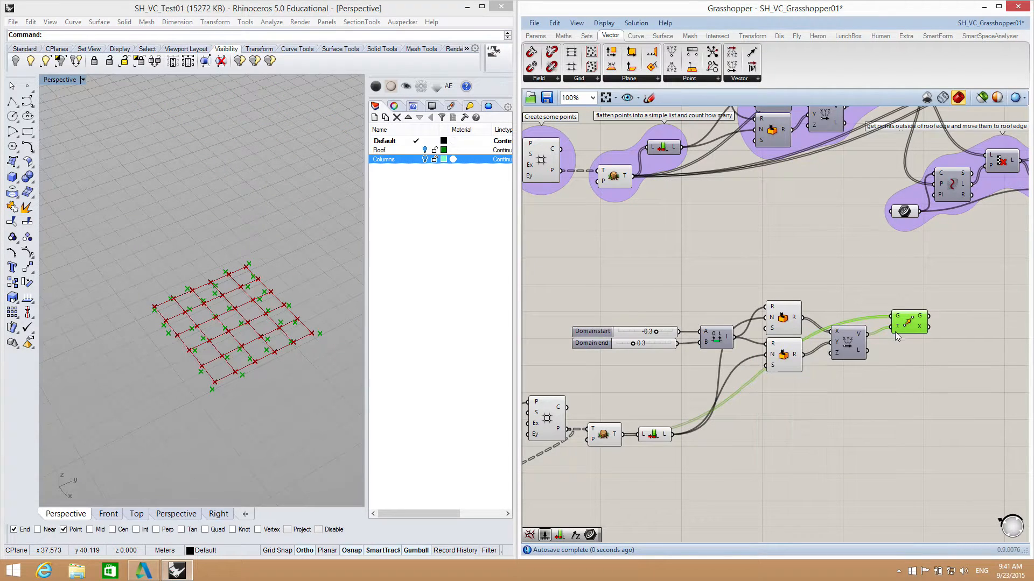
{"action": "left_click", "coordinate": [355, 328]}
{"action": "scroll", "coordinate": [241, 345], "scroll_direction": "up", "scroll_amount": 4}
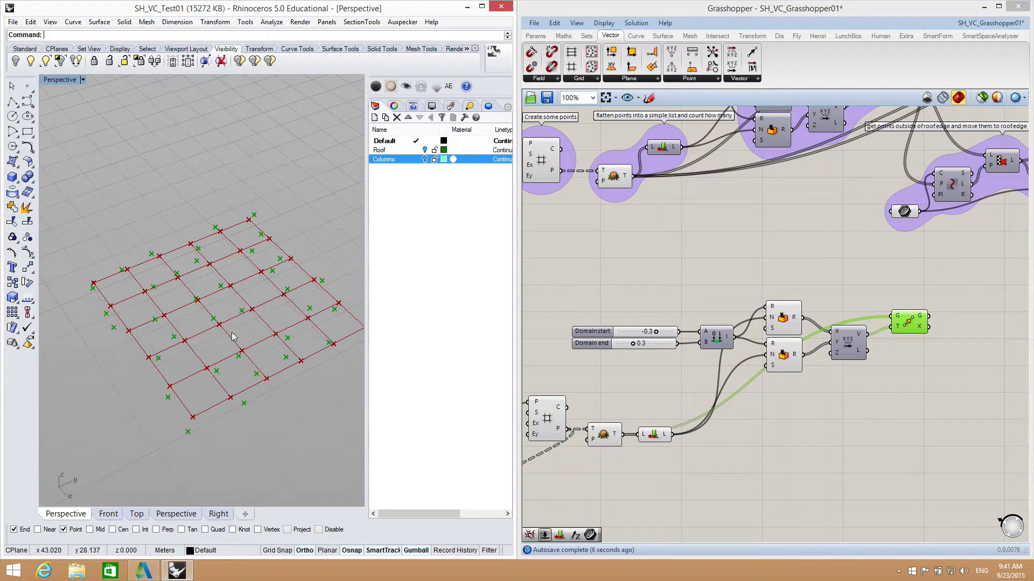
Step: Examine the Domain start and Domain end sliders feeding the random offsets against the displaced points in the viewport
{"action": "left_click", "coordinate": [619, 293]}
{"action": "right_click_drag", "start_coordinate": [619, 292], "coordinate": [643, 286]}
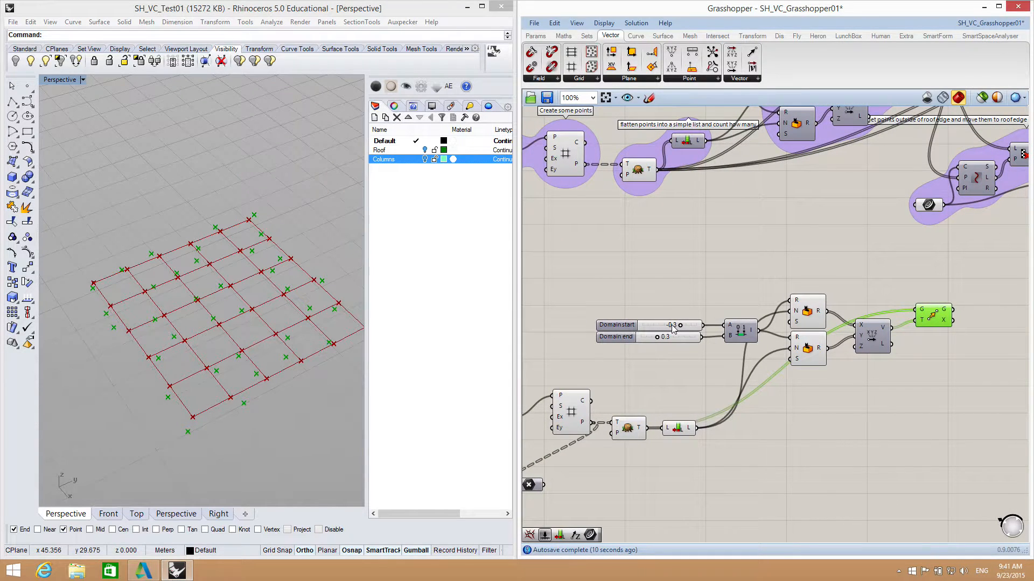
{"action": "scroll", "coordinate": [673, 329], "scroll_direction": "up", "scroll_amount": 2}
{"action": "left_click_drag", "start_coordinate": [650, 344], "coordinate": [683, 324]}
{"action": "right_click_drag", "start_coordinate": [705, 376], "coordinate": [650, 300]}
{"action": "right_click_drag", "start_coordinate": [790, 375], "coordinate": [721, 354]}
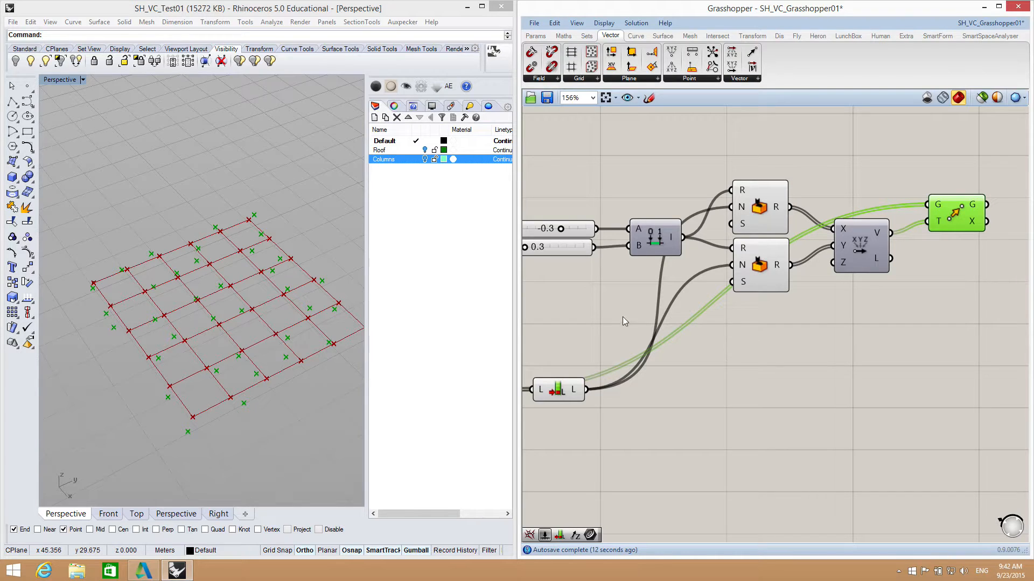
{"action": "right_click_drag", "start_coordinate": [612, 312], "coordinate": [678, 325]}
{"action": "scroll", "coordinate": [603, 230], "scroll_direction": "up", "scroll_amount": 3}
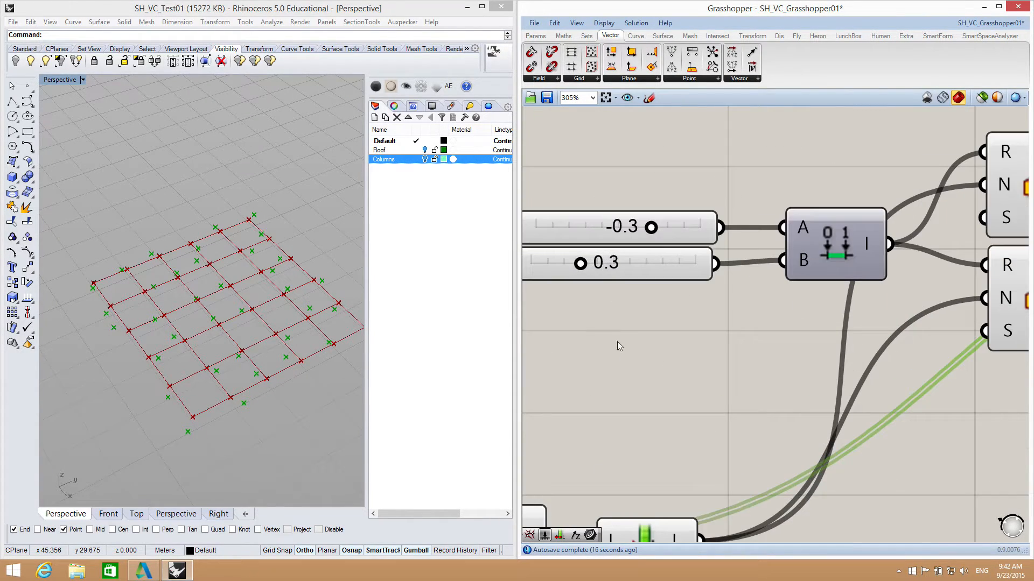
{"action": "right_click_drag", "start_coordinate": [613, 329], "coordinate": [670, 366]}
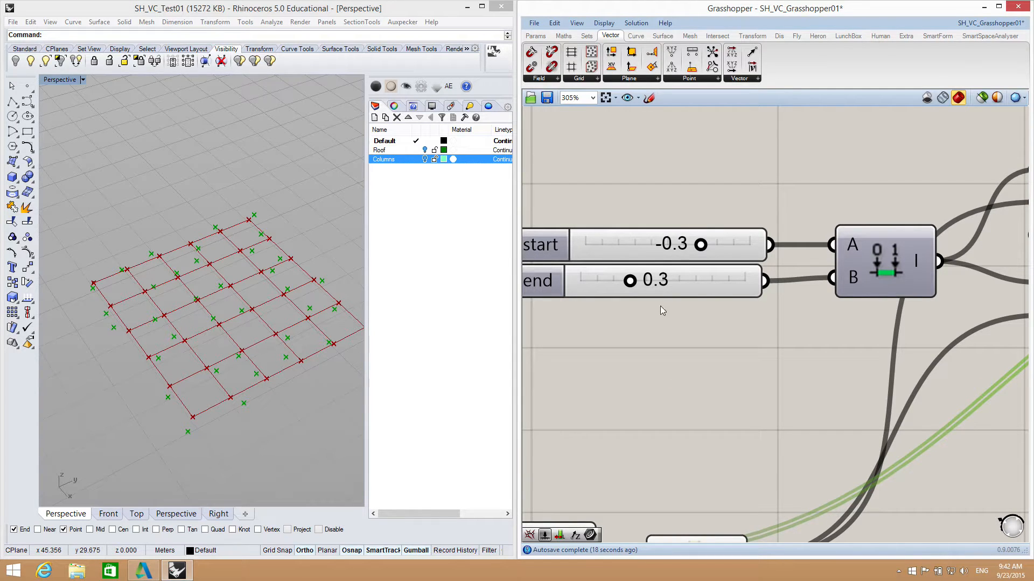
{"action": "right_click_drag", "start_coordinate": [659, 337], "coordinate": [673, 316]}
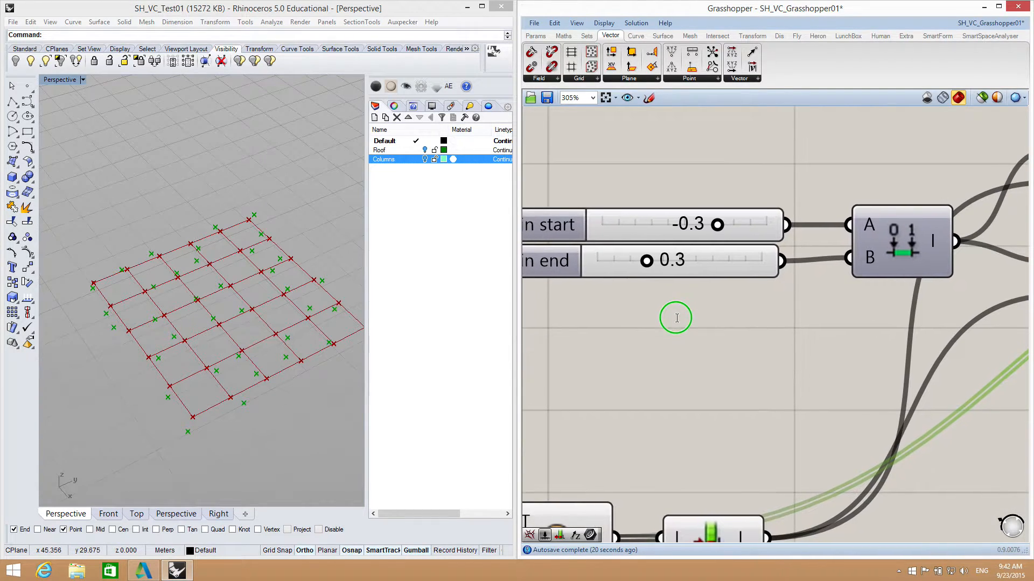
{"action": "left_click", "coordinate": [242, 440]}
{"action": "right_click_drag", "start_coordinate": [243, 440], "coordinate": [260, 429]}
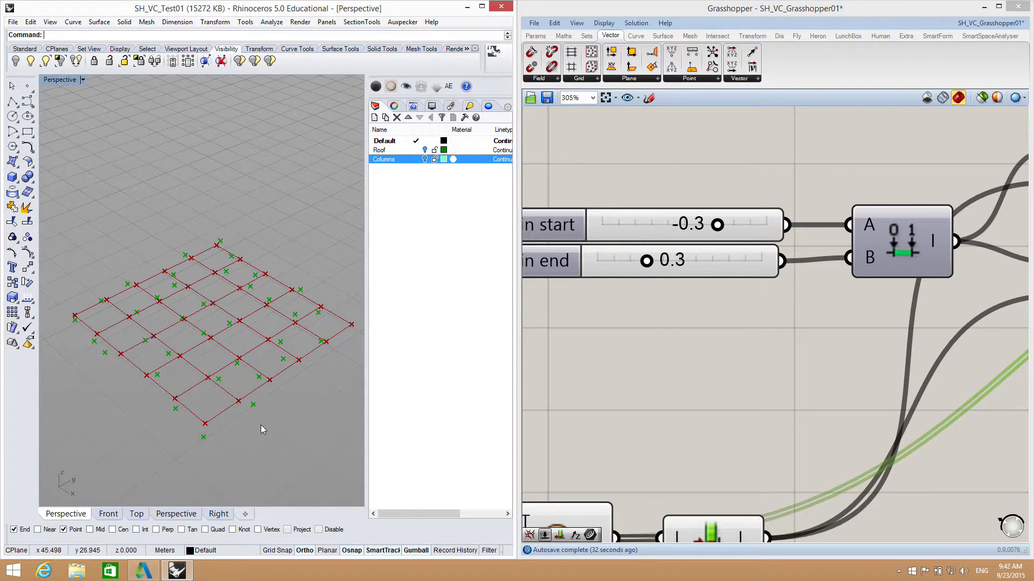
Step: Examine the reference group that gets points outside the roof edge and moves them to the edge
{"action": "right_click_drag", "start_coordinate": [746, 361], "coordinate": [701, 342]}
{"action": "scroll", "coordinate": [700, 343], "scroll_direction": "down", "scroll_amount": 4}
{"action": "right_click_drag", "start_coordinate": [766, 373], "coordinate": [687, 341]}
{"action": "right_click_drag", "start_coordinate": [744, 356], "coordinate": [582, 297]}
{"action": "right_click_drag", "start_coordinate": [793, 350], "coordinate": [715, 399]}
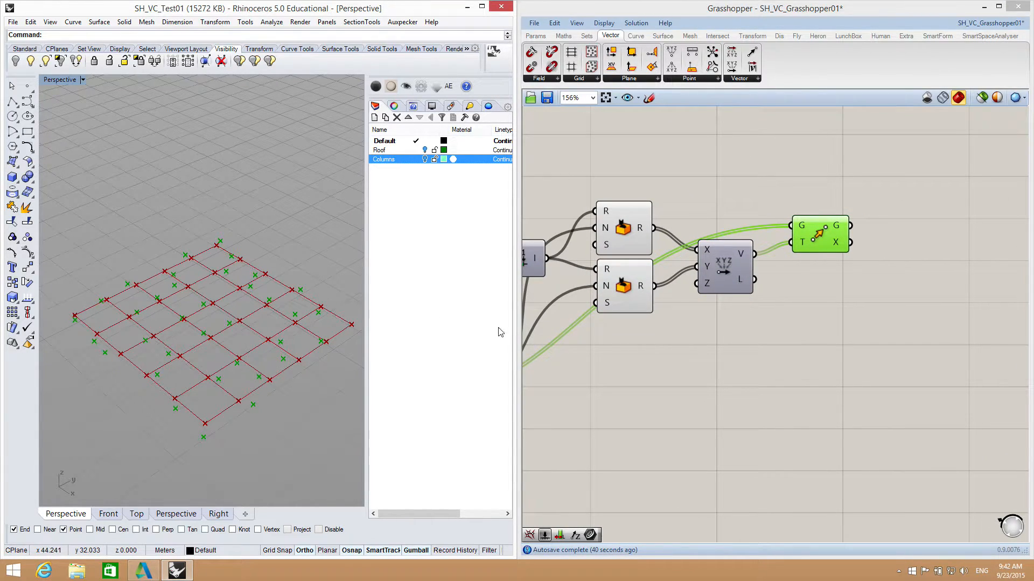
{"action": "left_click", "coordinate": [761, 393]}
{"action": "scroll", "coordinate": [761, 393], "scroll_direction": "down", "scroll_amount": 4}
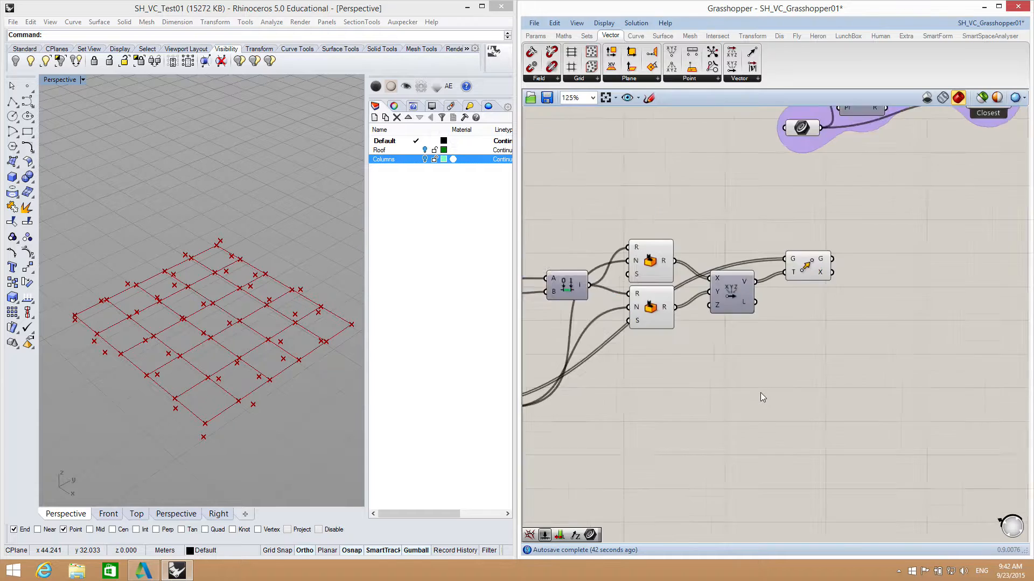
{"action": "right_click_drag", "start_coordinate": [746, 269], "coordinate": [682, 398]}
{"action": "scroll", "coordinate": [814, 365], "scroll_direction": "up", "scroll_amount": 4}
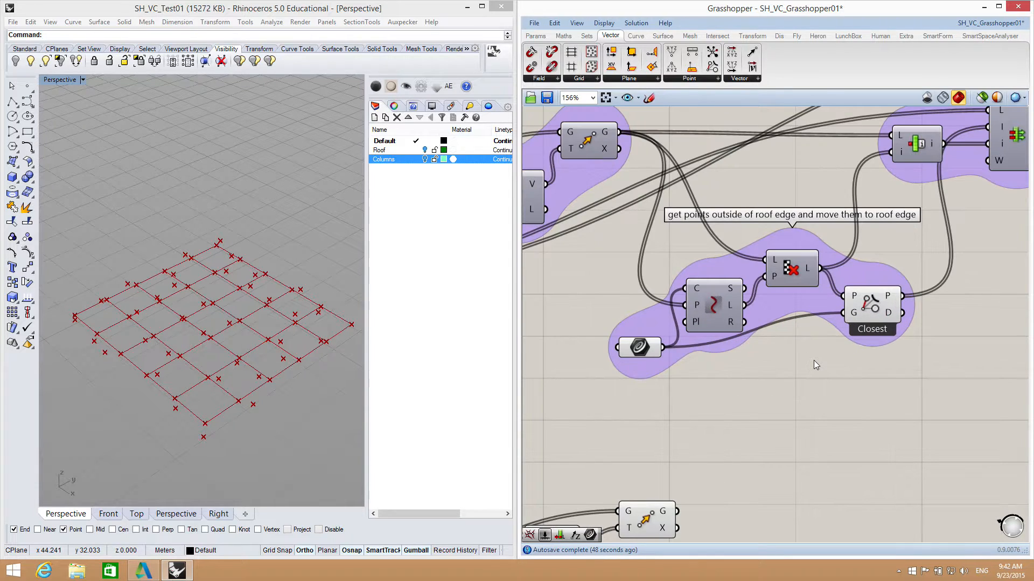
{"action": "scroll", "coordinate": [817, 388], "scroll_direction": "down", "scroll_amount": 4}
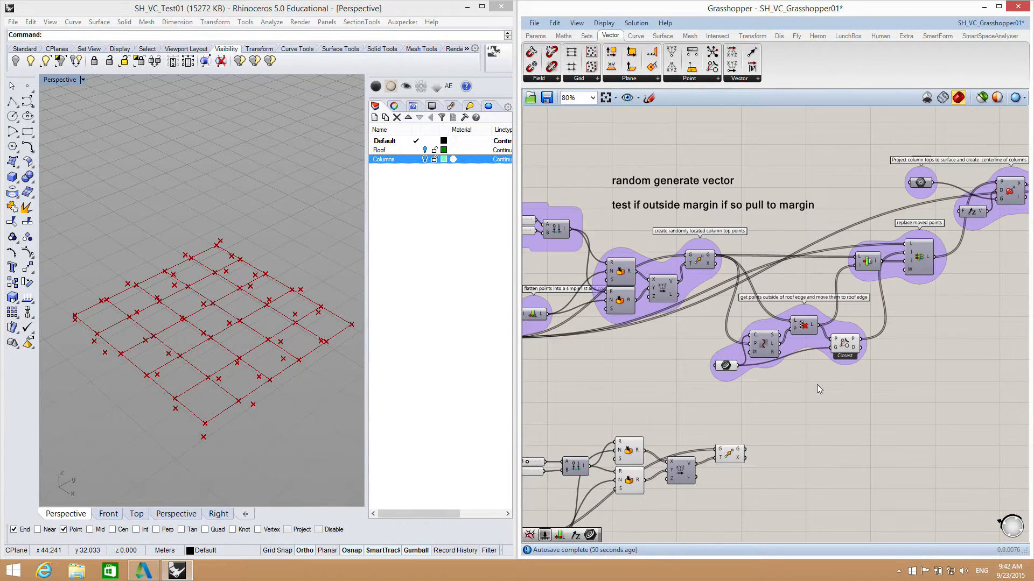
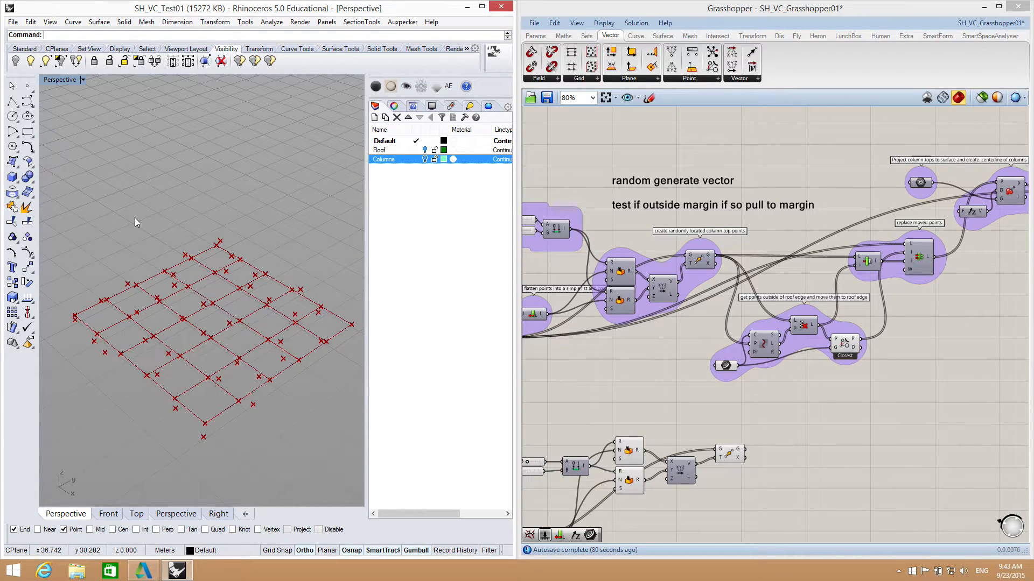
Step: Draw a corner-to-corner rectangle in Rhino slightly inside the outer edge of the point grid as the margin boundary
{"action": "left_click", "coordinate": [27, 133]}
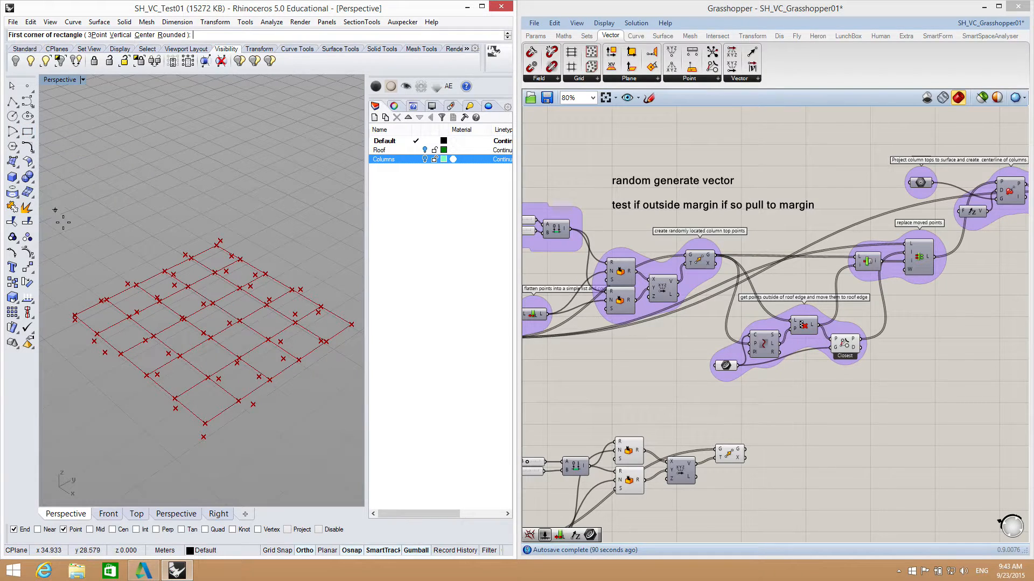
{"action": "left_click", "coordinate": [90, 316]}
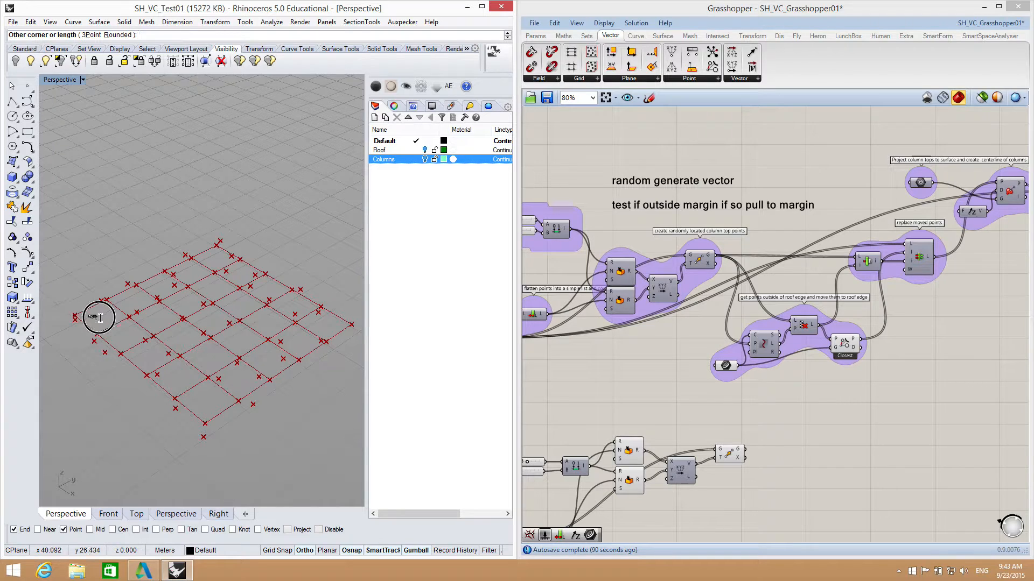
{"action": "left_click", "coordinate": [336, 324]}
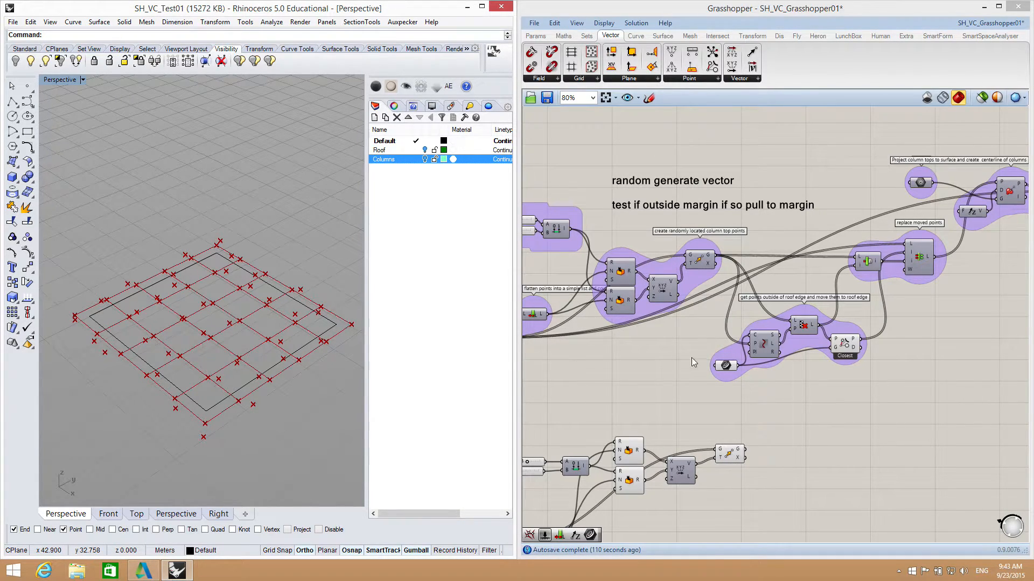
Step: Select the margin rectangle and add a Curve parameter below the new Move component in Grasshopper
{"action": "right_click_drag", "start_coordinate": [677, 380], "coordinate": [676, 286]}
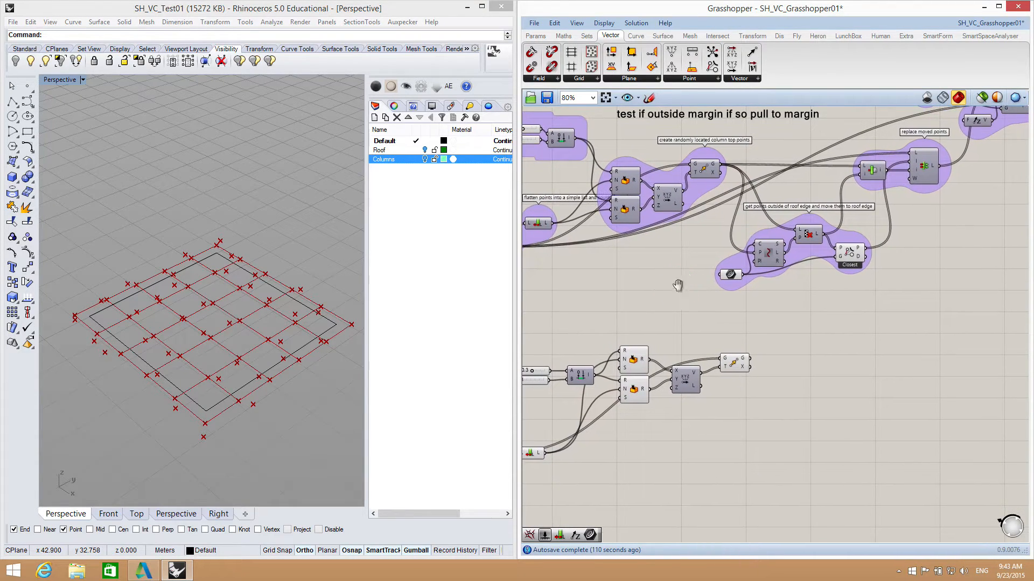
{"action": "left_click", "coordinate": [299, 350]}
{"action": "left_click", "coordinate": [300, 350]}
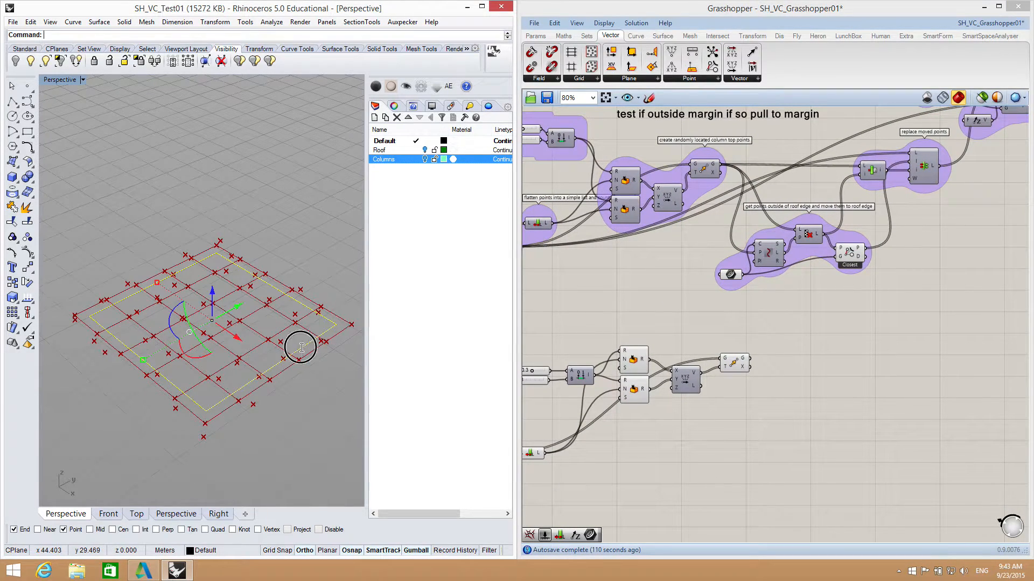
{"action": "double_click", "coordinate": [754, 422]}
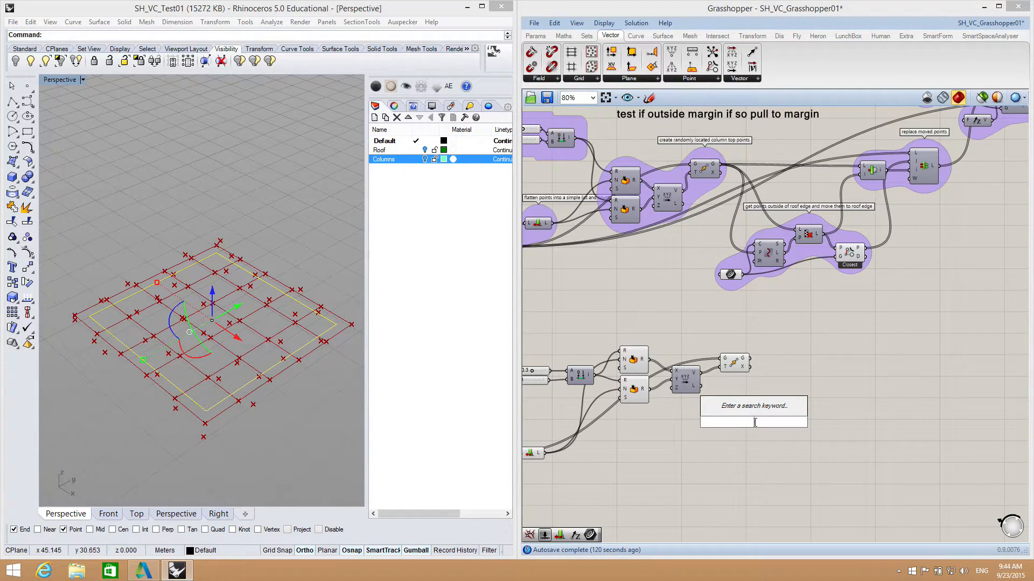
{"action": "type", "text": "cur"}
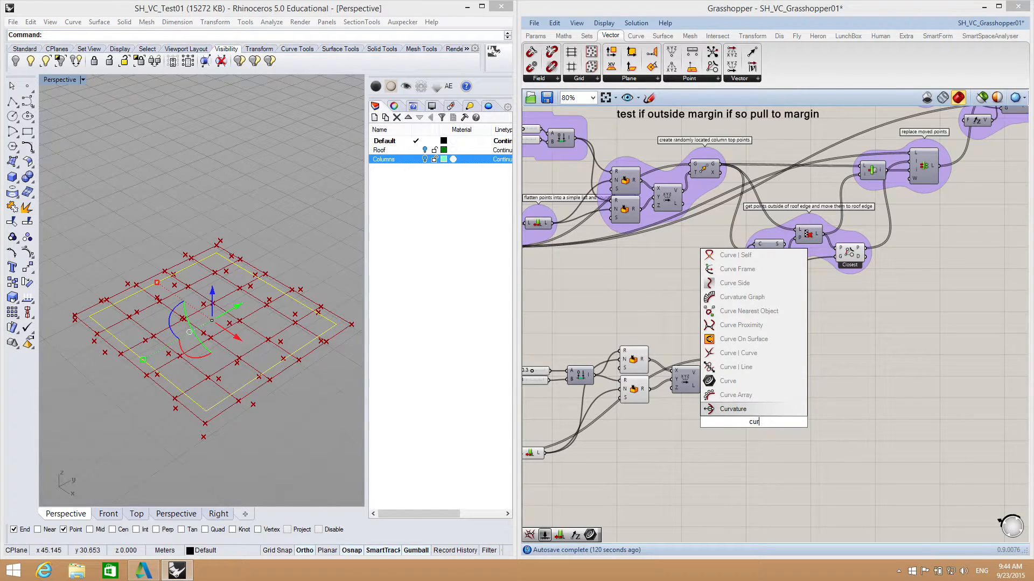
{"action": "left_click", "coordinate": [728, 381]}
{"action": "mouse_move", "coordinate": [761, 429]}
{"action": "left_mouse_down"}
{"action": "mouse_move", "coordinate": [797, 395]}
{"action": "mouse_move", "coordinate": [765, 433]}
{"action": "left_mouse_up"}
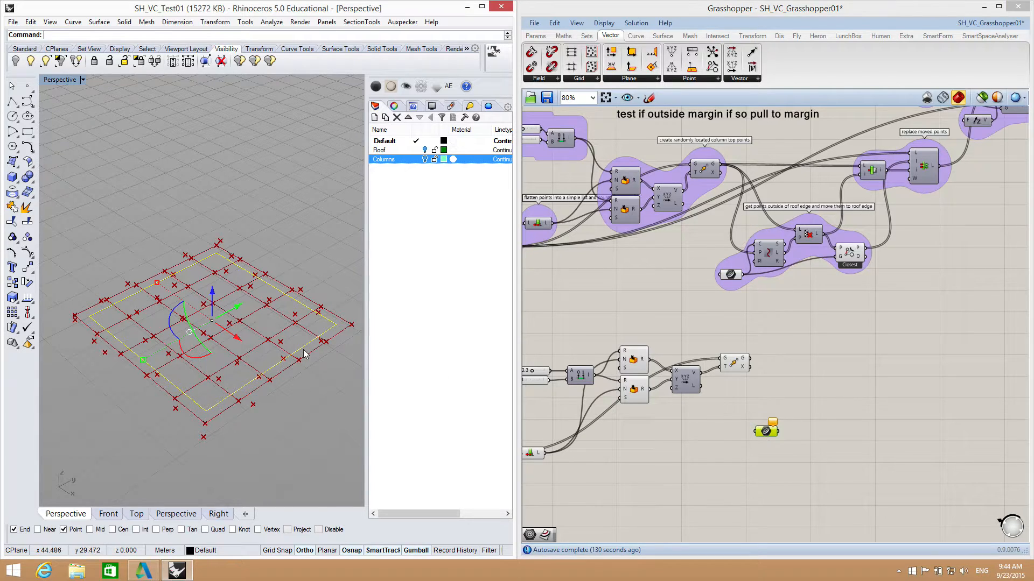
Step: Set the margin rectangle as the Curve parameter's referenced curve and place the parameter just below the Move component
{"action": "right_click", "coordinate": [765, 431]}
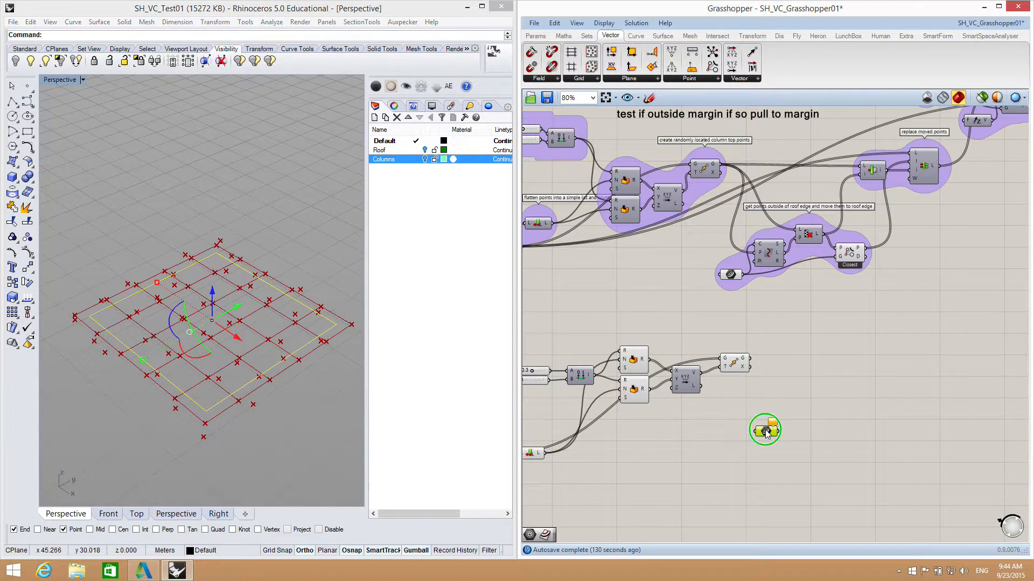
{"action": "left_click", "coordinate": [806, 460]}
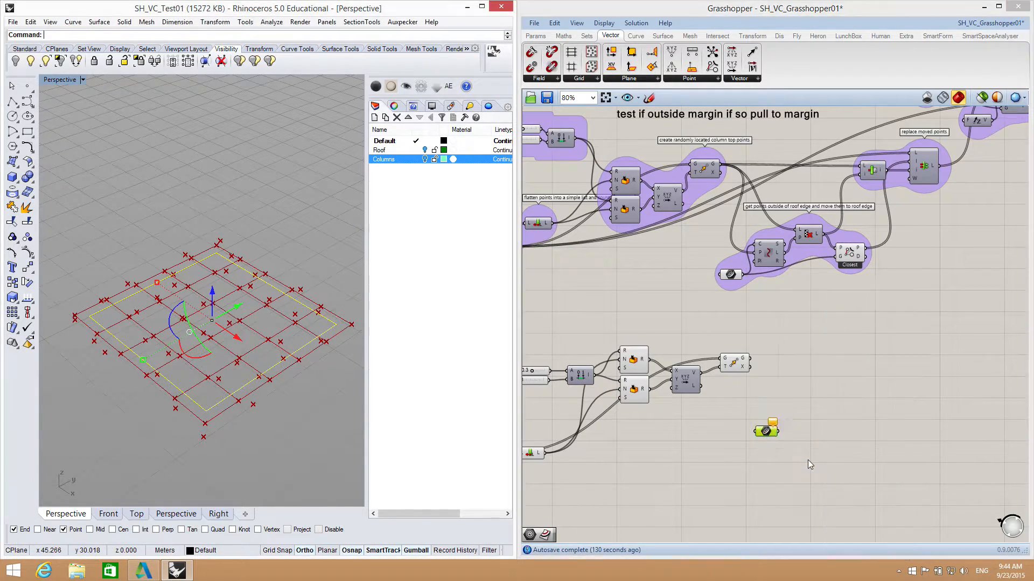
{"action": "left_click", "coordinate": [767, 431]}
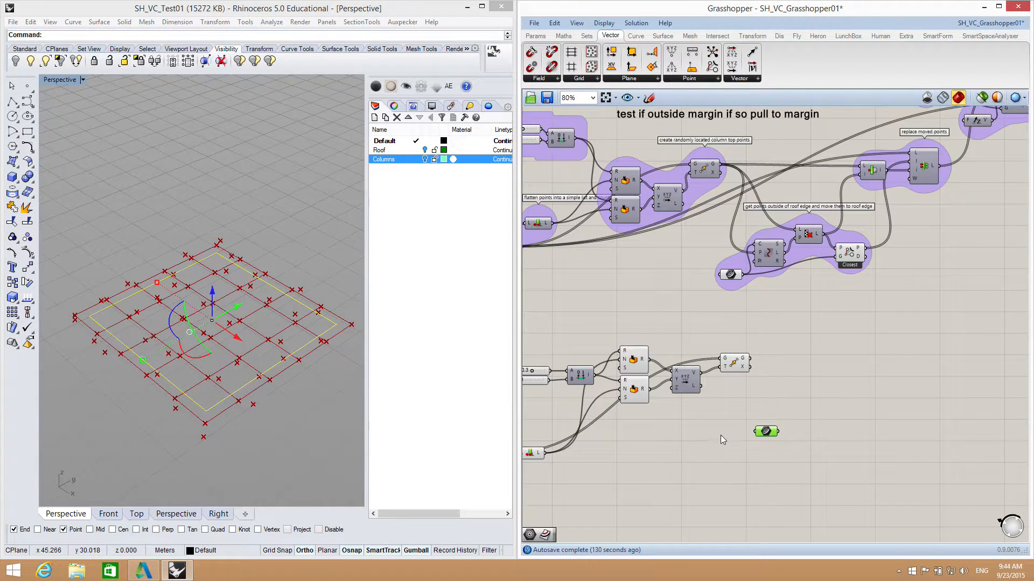
{"action": "left_click", "coordinate": [721, 435]}
{"action": "left_click", "coordinate": [338, 415]}
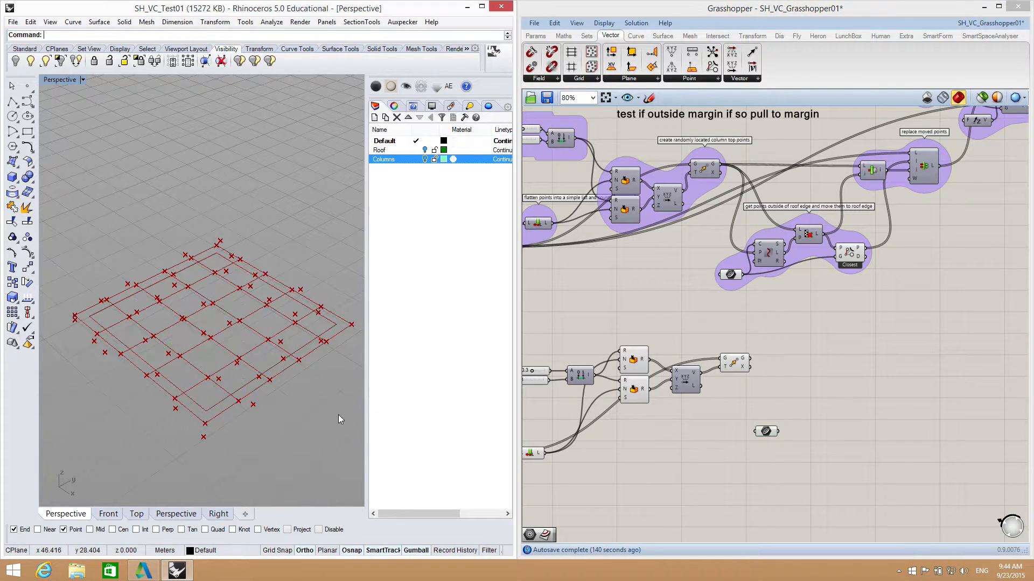
{"action": "left_click", "coordinate": [765, 432]}
{"action": "left_click_drag", "start_coordinate": [765, 432], "coordinate": [745, 433]}
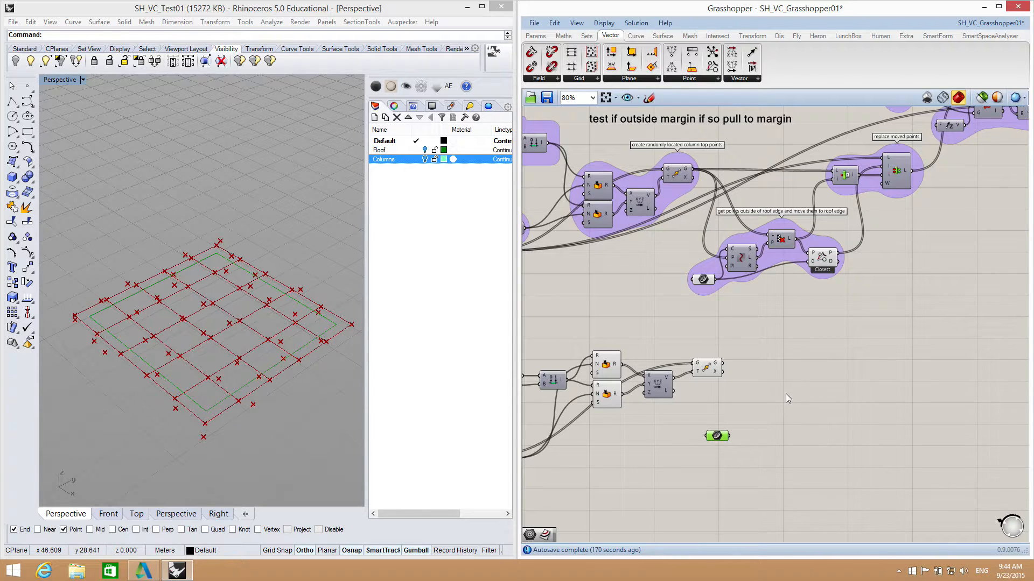
{"action": "right_click_drag", "start_coordinate": [796, 404], "coordinate": [761, 376]}
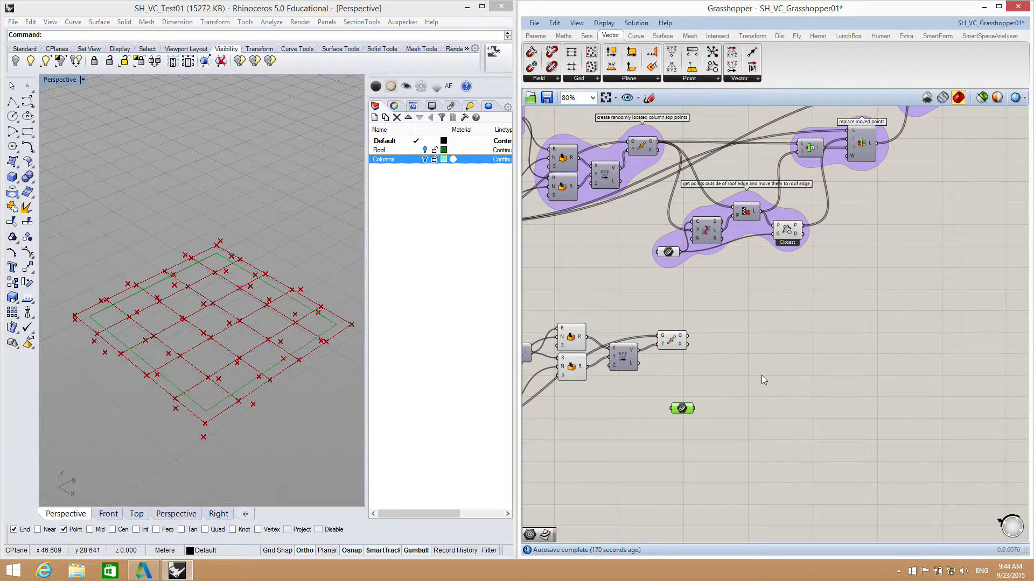
{"action": "left_click", "coordinate": [506, 348]}
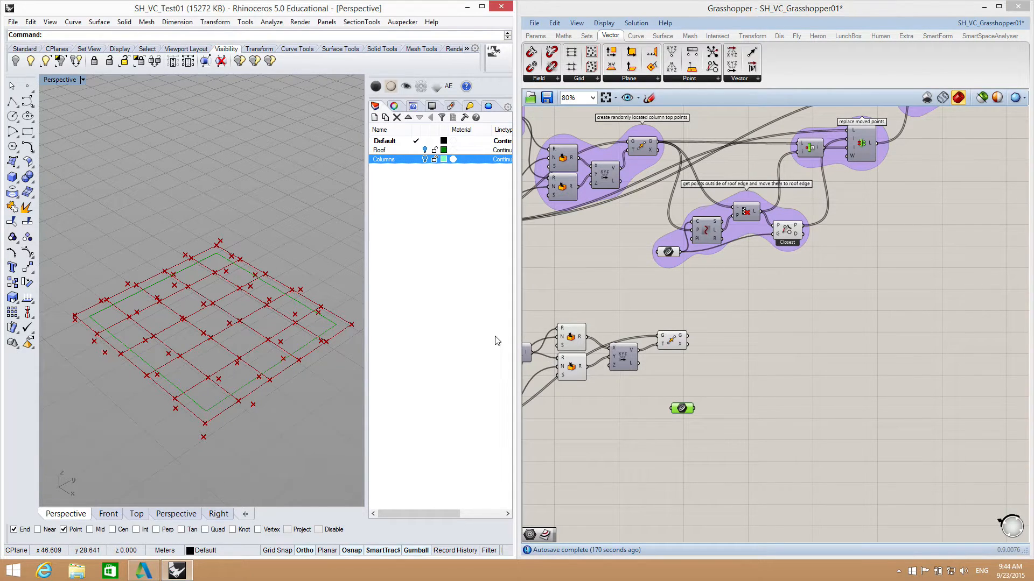
{"action": "right_click_drag", "start_coordinate": [702, 399], "coordinate": [757, 341]}
{"action": "left_click_drag", "start_coordinate": [702, 362], "coordinate": [696, 340]}
{"action": "right_click_drag", "start_coordinate": [759, 343], "coordinate": [726, 405]}
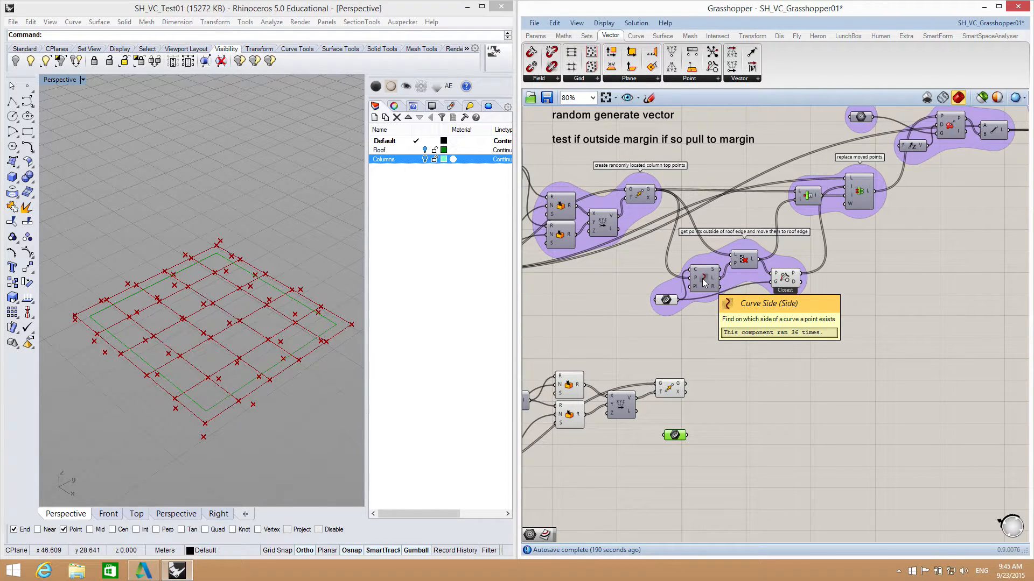
{"action": "left_click", "coordinate": [425, 368]}
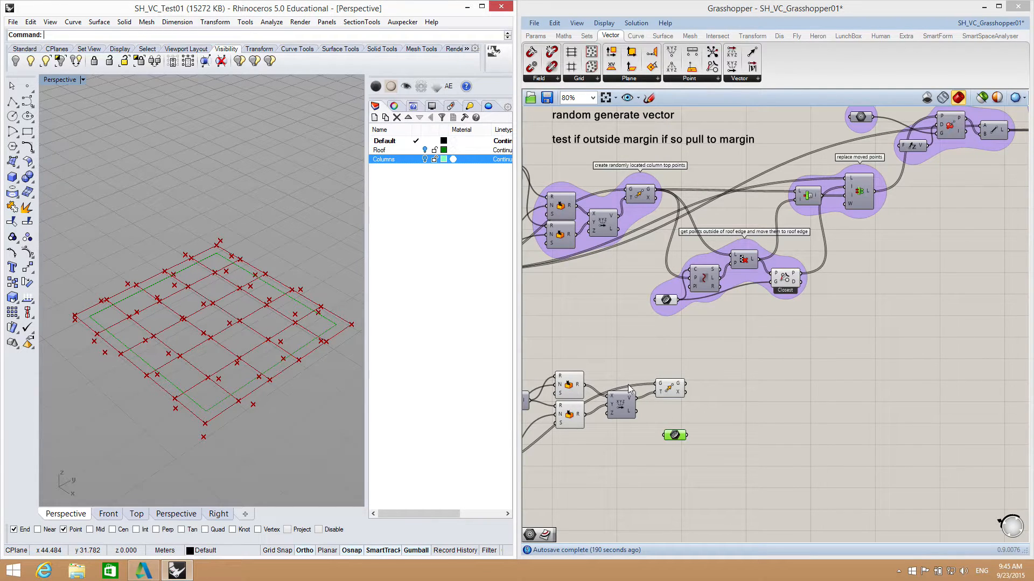
{"action": "left_click", "coordinate": [733, 344]}
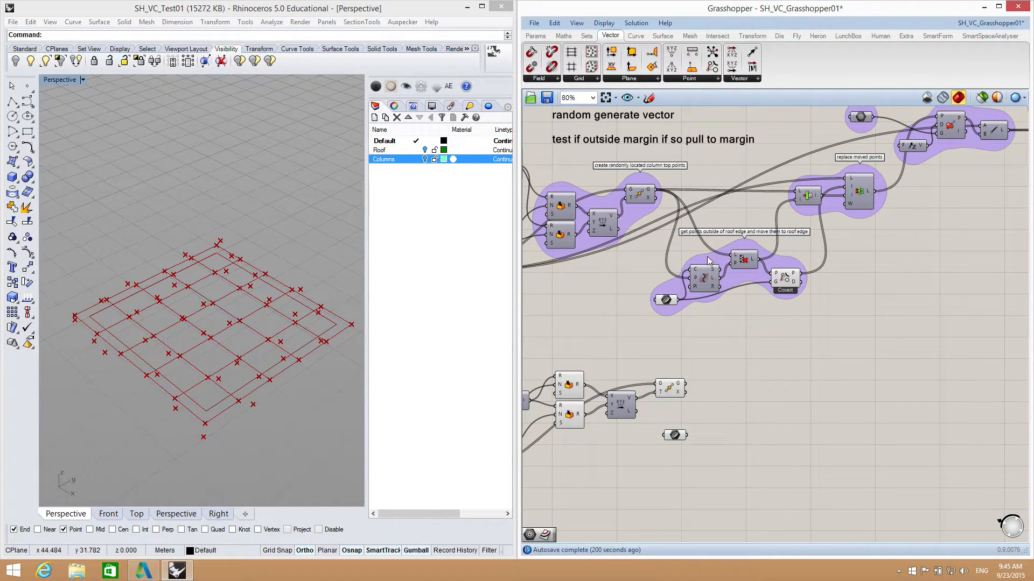
Step: Add a Curve Side component below the reference group that moves points to the roof edge
{"action": "left_click", "coordinate": [704, 280]}
{"action": "scroll", "coordinate": [705, 281], "scroll_direction": "up", "scroll_amount": 3}
{"action": "scroll", "coordinate": [705, 281], "scroll_direction": "up", "scroll_amount": 1}
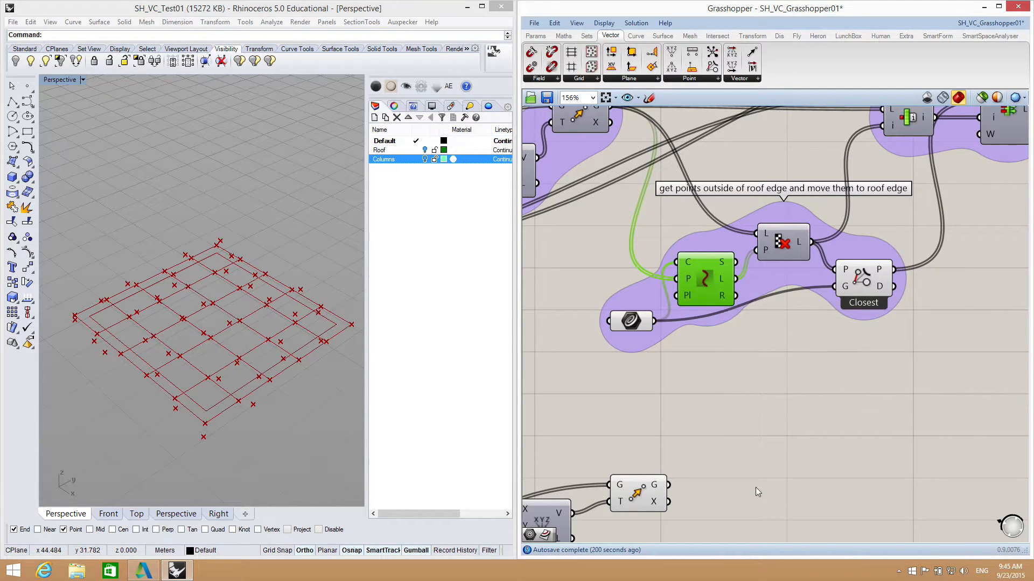
{"action": "double_click", "coordinate": [729, 449]}
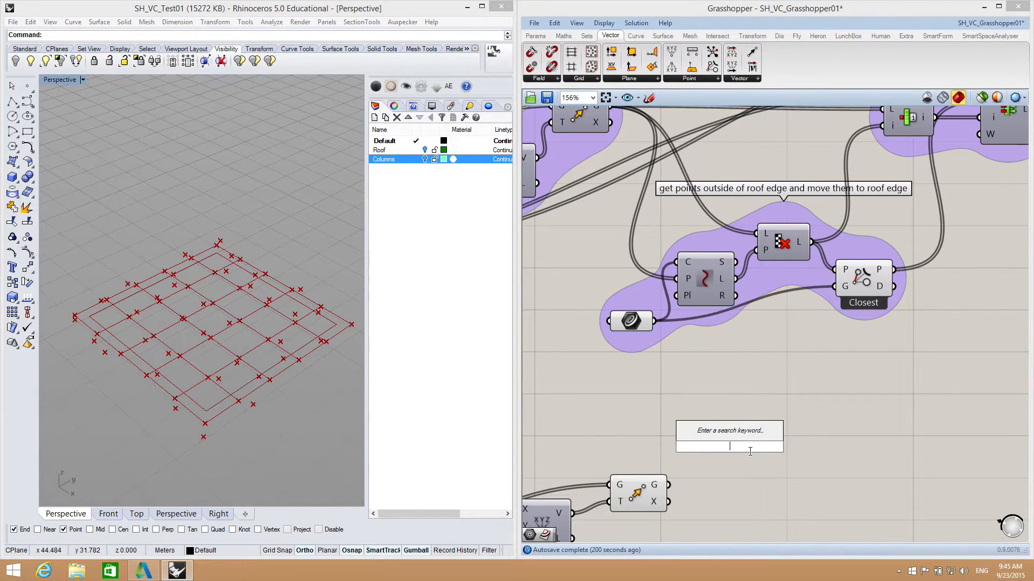
{"action": "type", "text": "curv"}
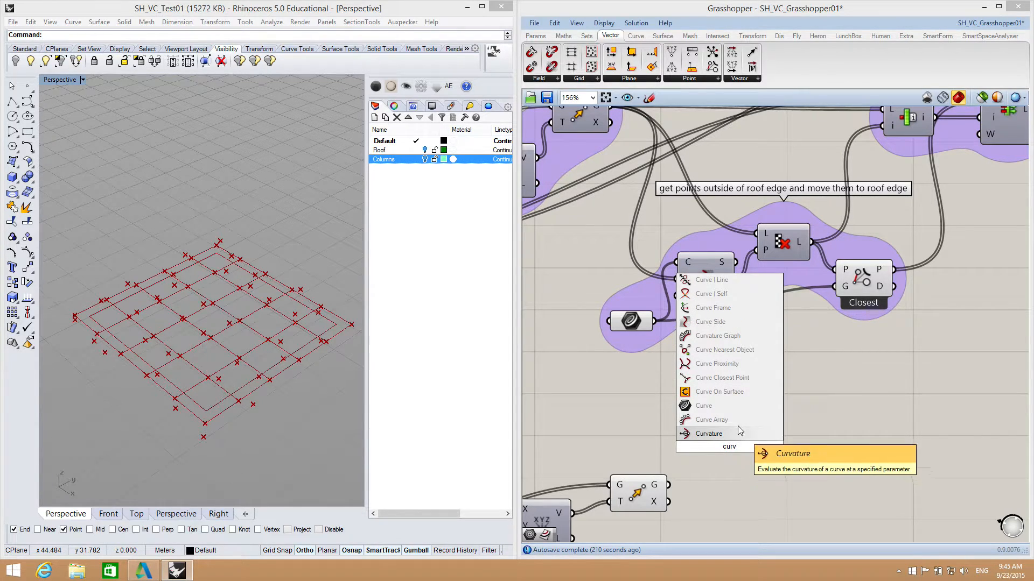
{"action": "left_click", "coordinate": [711, 322]}
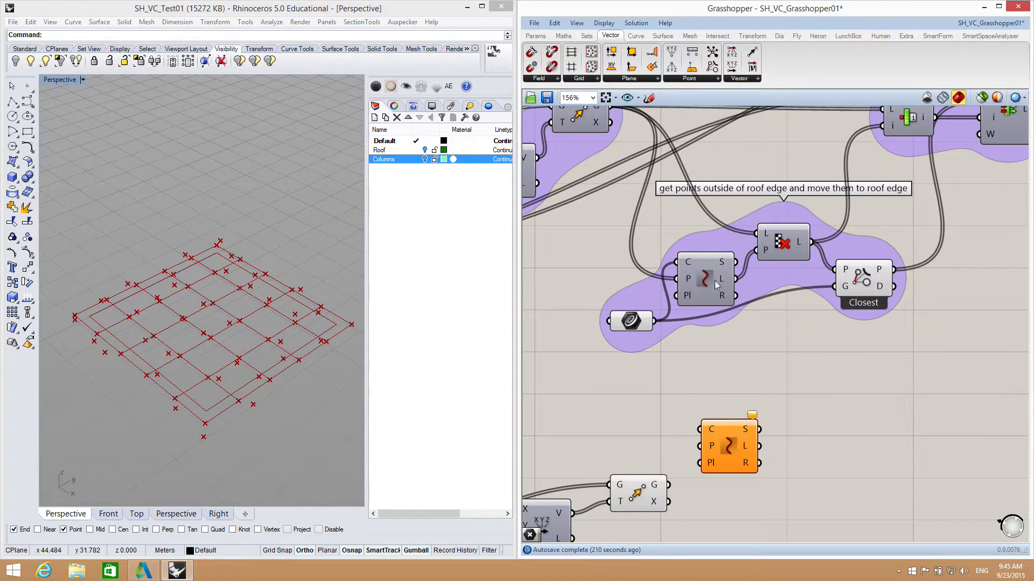
{"action": "left_click", "coordinate": [637, 36]}
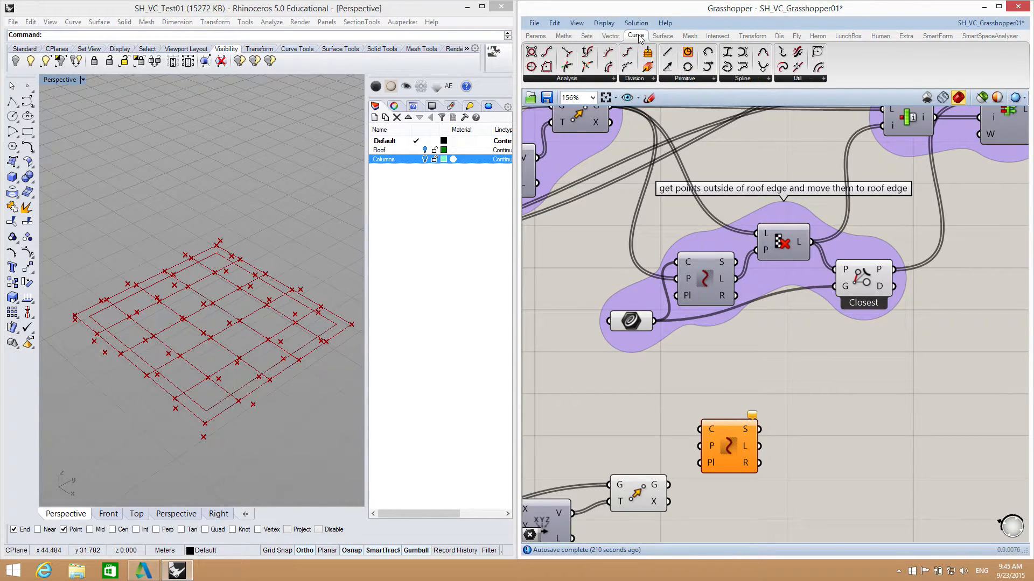
{"action": "left_click", "coordinate": [791, 80]}
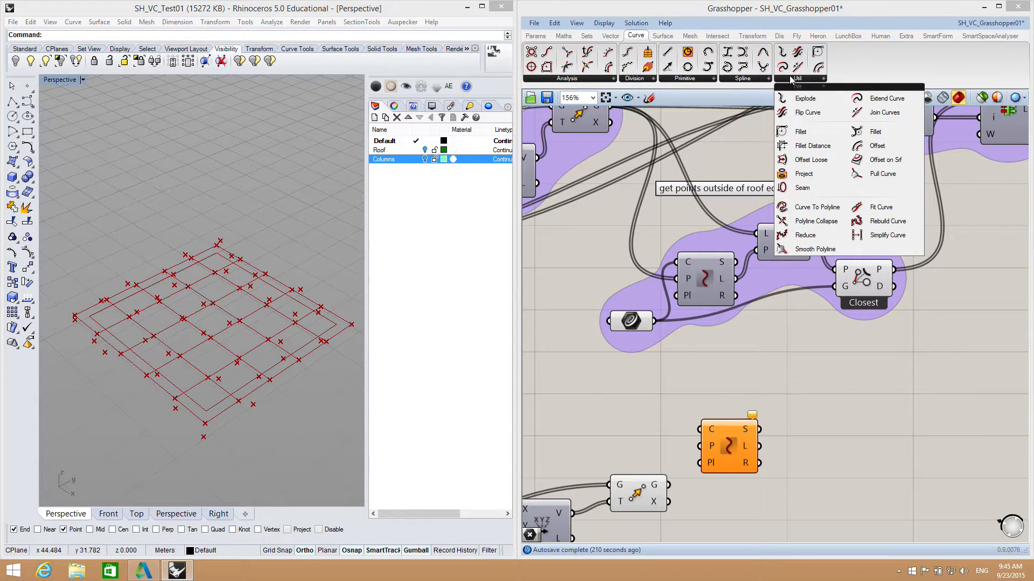
{"action": "left_click", "coordinate": [795, 331]}
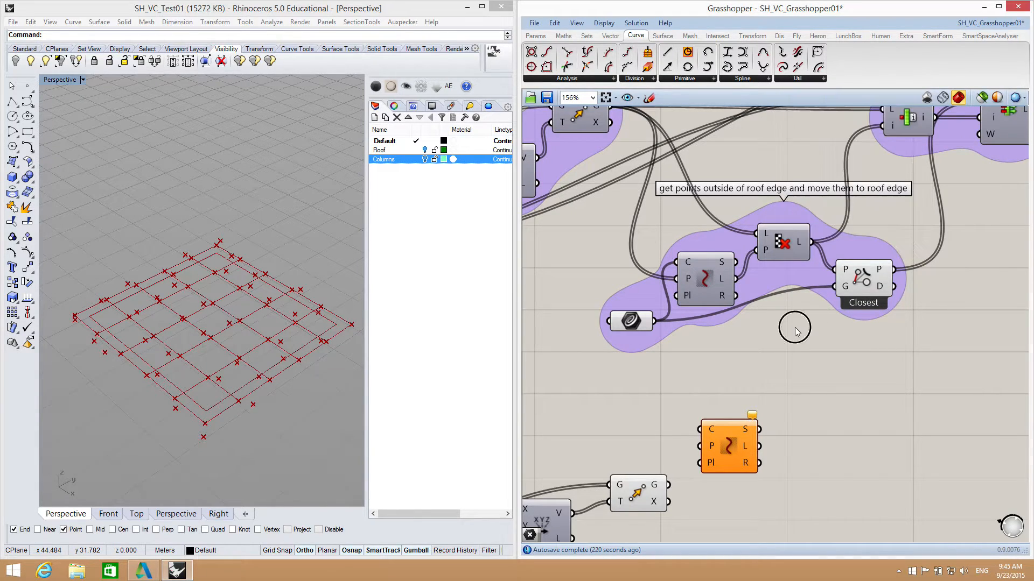
Step: Place Curve Side beside the new Move component, wiring the margin curve into C and the moved points into P
{"action": "right_click_drag", "start_coordinate": [809, 437], "coordinate": [832, 249]}
{"action": "left_click_drag", "start_coordinate": [749, 262], "coordinate": [776, 337]}
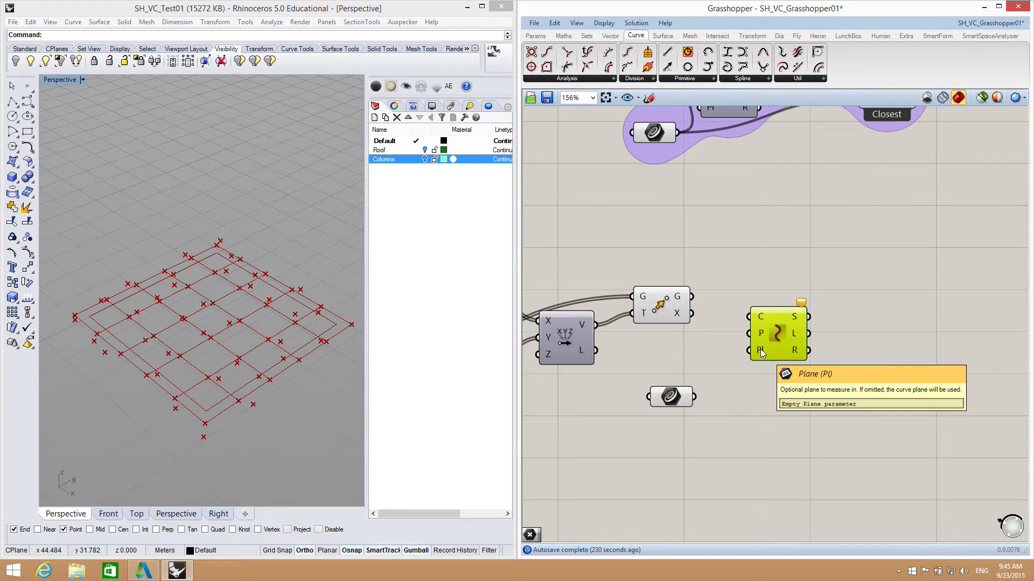
{"action": "left_click_drag", "start_coordinate": [770, 334], "coordinate": [771, 337]}
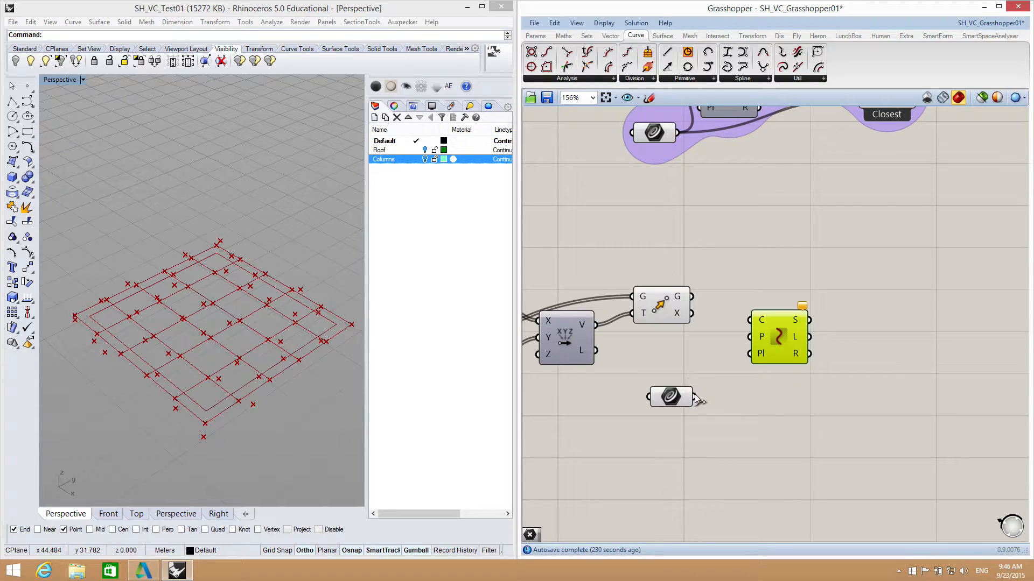
{"action": "left_click_drag", "start_coordinate": [694, 397], "coordinate": [748, 323]}
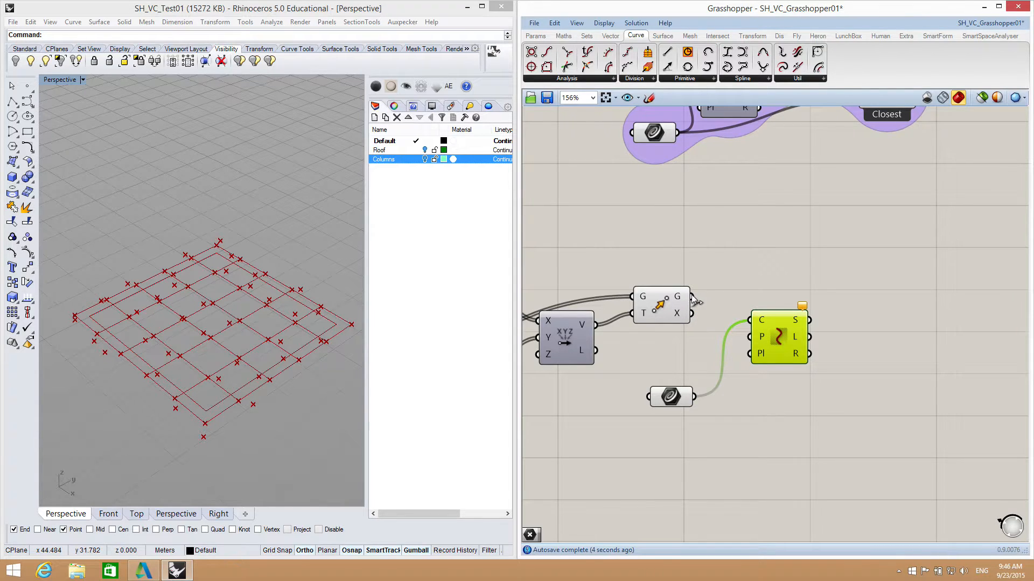
{"action": "left_click_drag", "start_coordinate": [692, 296], "coordinate": [749, 337]}
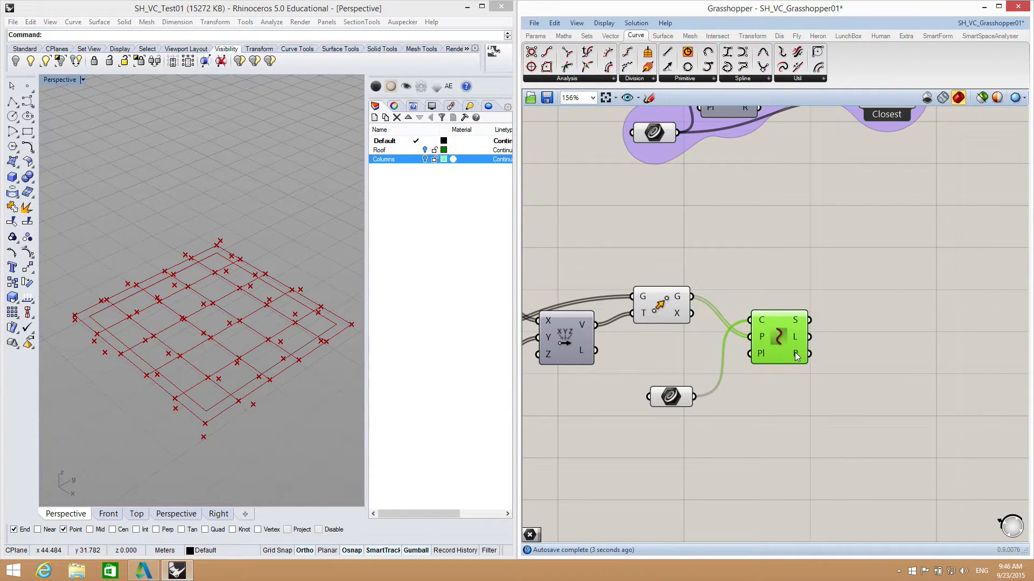
Step: Add a Point parameter beside Curve Side and connect the R output to it
{"action": "right_click_drag", "start_coordinate": [806, 391], "coordinate": [753, 389]}
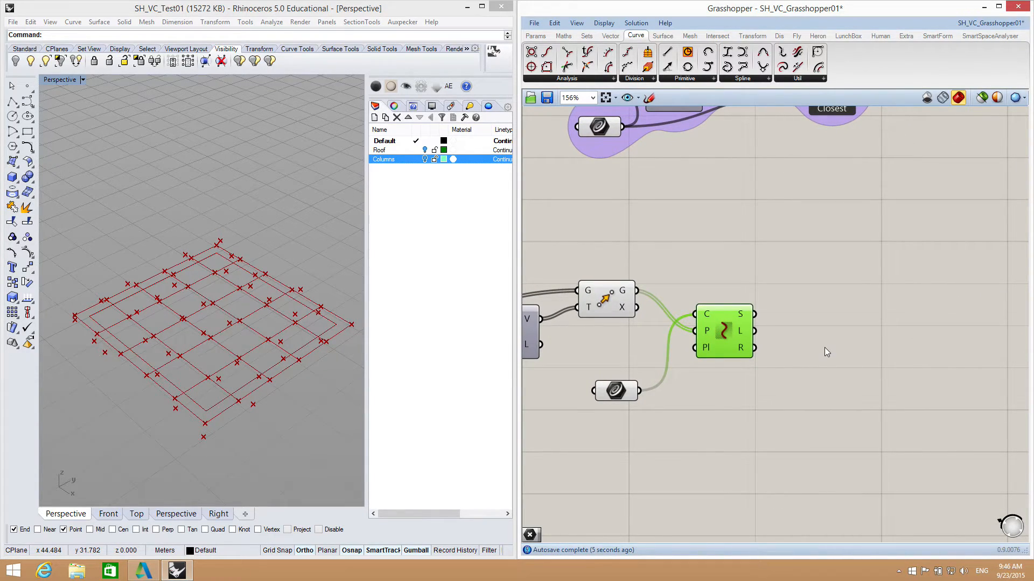
{"action": "left_click", "coordinate": [748, 395]}
{"action": "left_click", "coordinate": [745, 335]}
{"action": "double_click", "coordinate": [811, 357]}
{"action": "type", "text": "pin"}
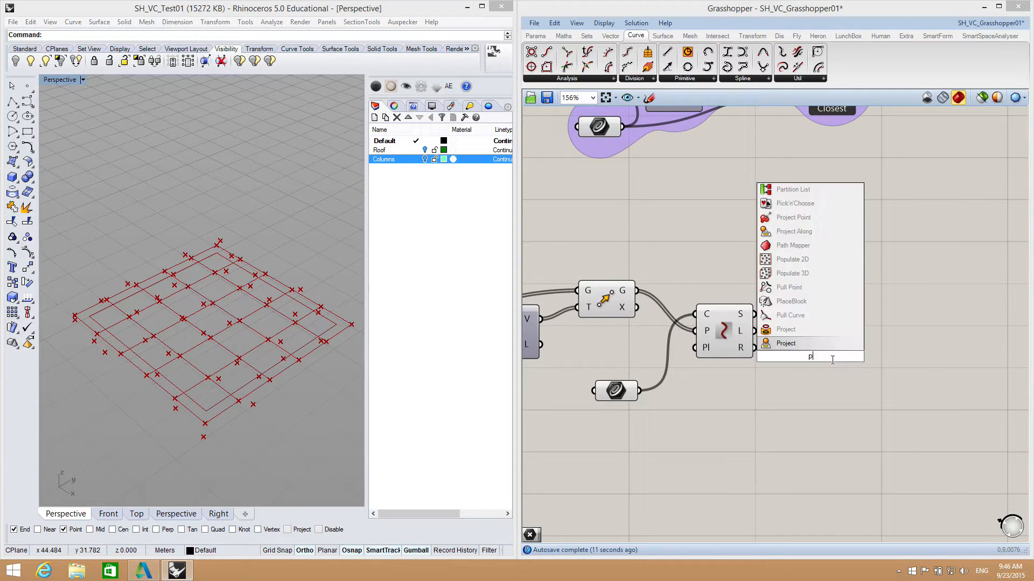
{"action": "key", "text": "BackSpace"}
{"action": "key", "text": "BackSpace"}
{"action": "type", "text": "oin"}
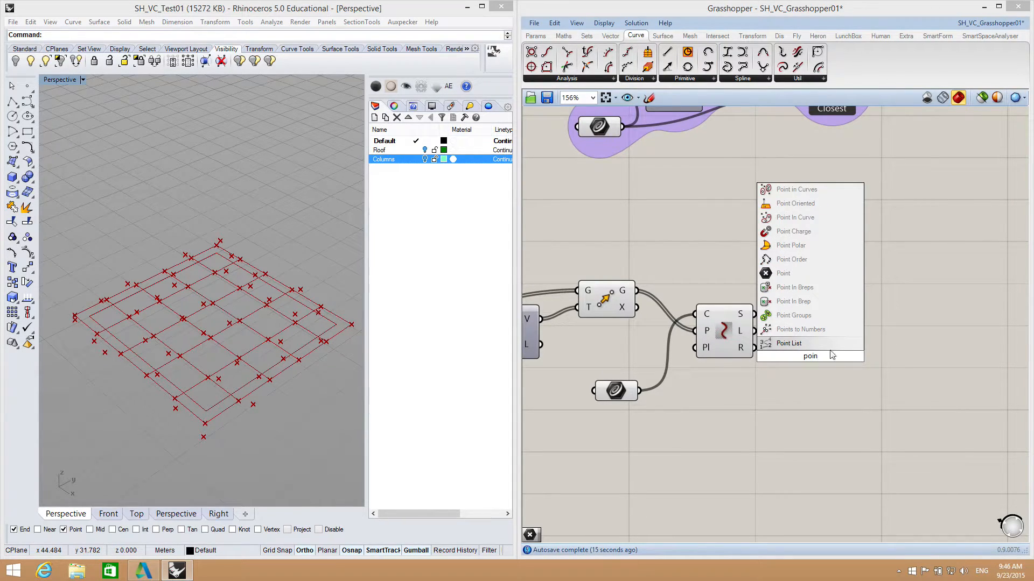
{"action": "left_click", "coordinate": [805, 273]}
{"action": "left_click_drag", "start_coordinate": [753, 349], "coordinate": [788, 357]}
{"action": "left_click", "coordinate": [798, 319]}
{"action": "right_click_drag", "start_coordinate": [731, 412], "coordinate": [774, 384]}
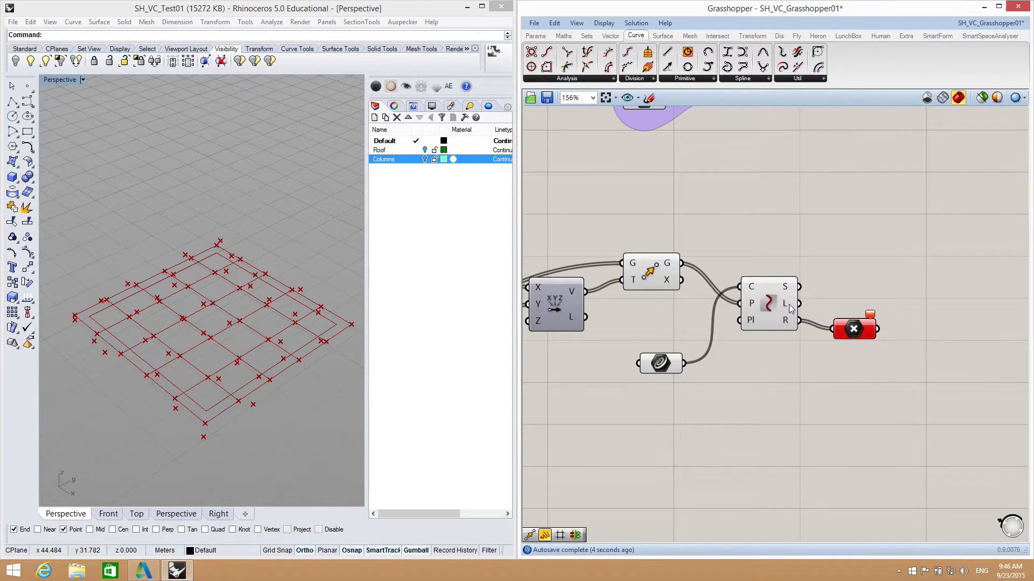
Step: Check Curve Side's L and R outputs and the Point parameter's contents, and delete the Point parameter
{"action": "mouse_move", "coordinate": [787, 305]}
{"action": "left_click_drag", "start_coordinate": [853, 329], "coordinate": [852, 351]}
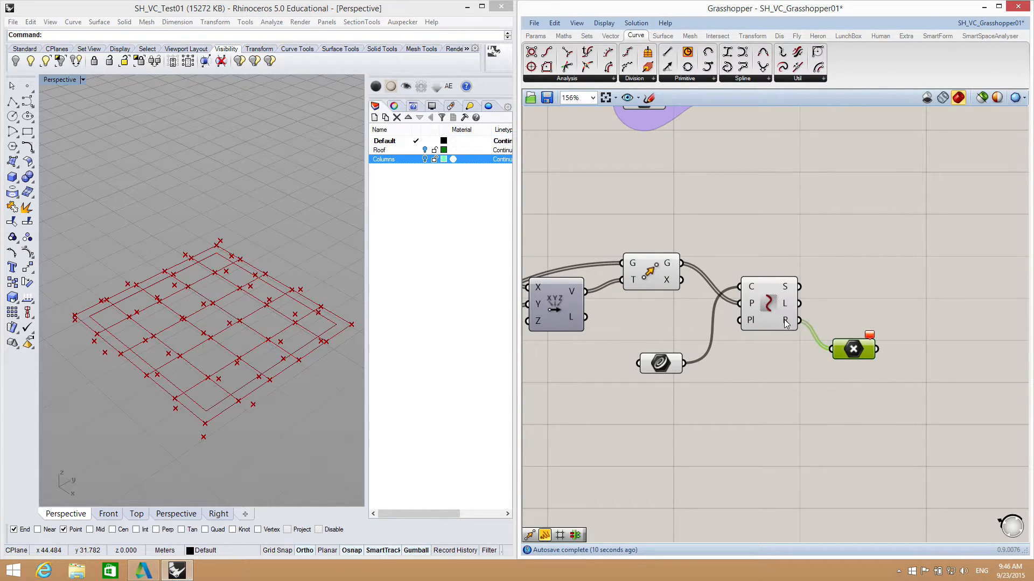
{"action": "mouse_move", "coordinate": [784, 321]}
{"action": "right_click_drag", "start_coordinate": [825, 225], "coordinate": [840, 324]}
{"action": "scroll", "coordinate": [839, 319], "scroll_direction": "down", "scroll_amount": 4}
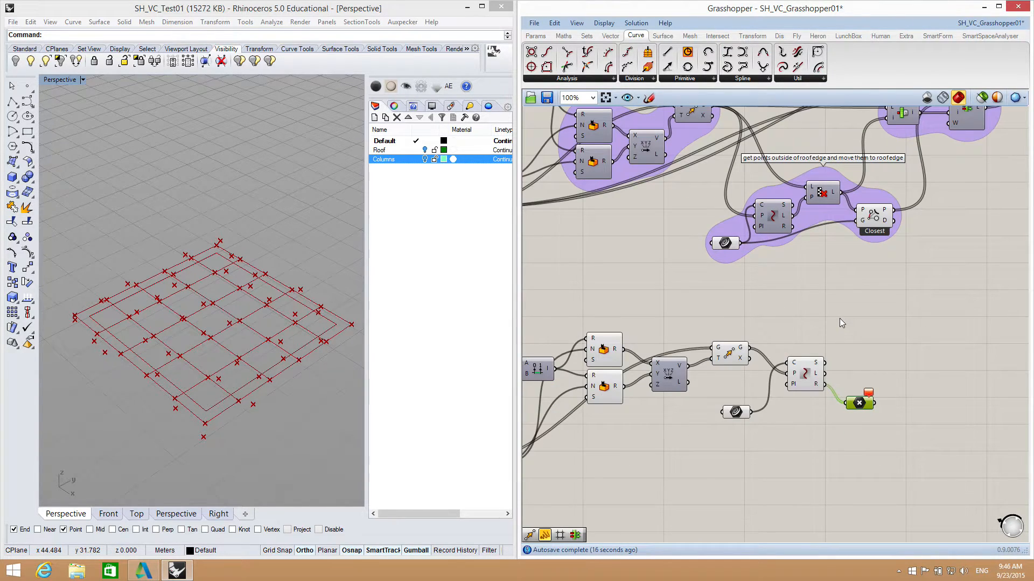
{"action": "scroll", "coordinate": [838, 318], "scroll_direction": "up", "scroll_amount": 3}
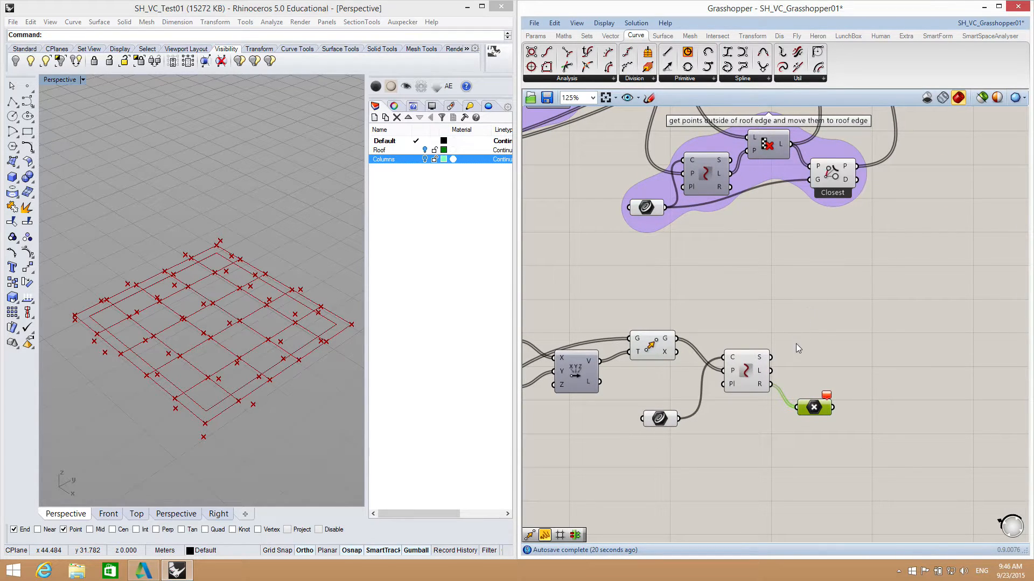
{"action": "left_click_drag", "start_coordinate": [817, 405], "coordinate": [819, 421]}
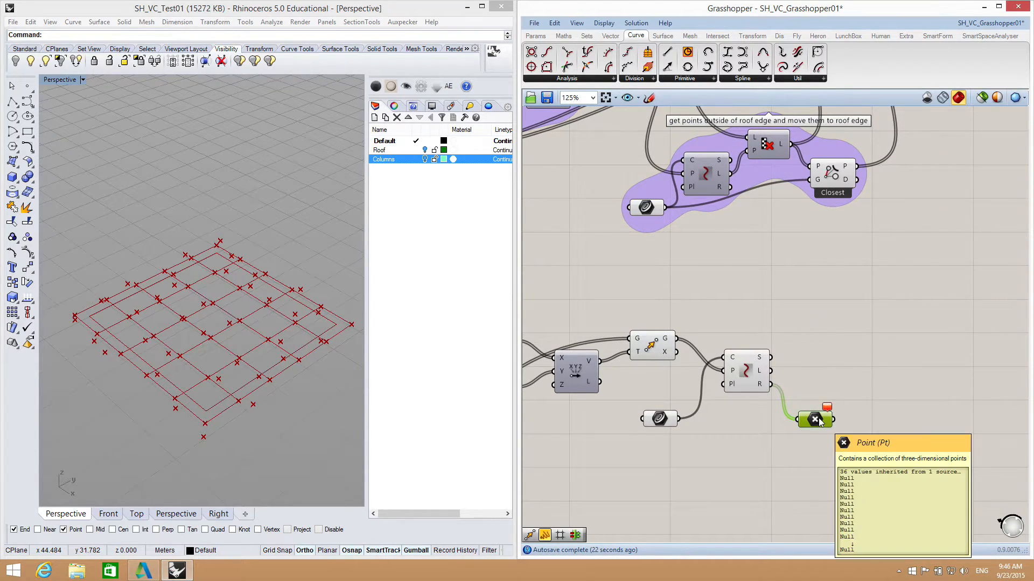
{"action": "key", "text": "Delete"}
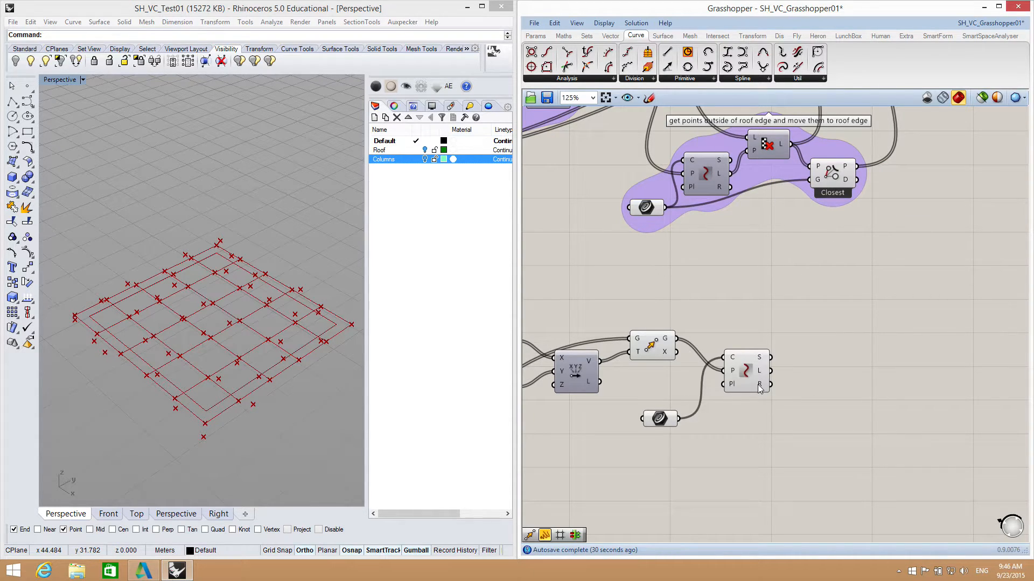
Step: Add a Cull Pattern component beside the new Curve Side component
{"action": "double_click", "coordinate": [872, 376]}
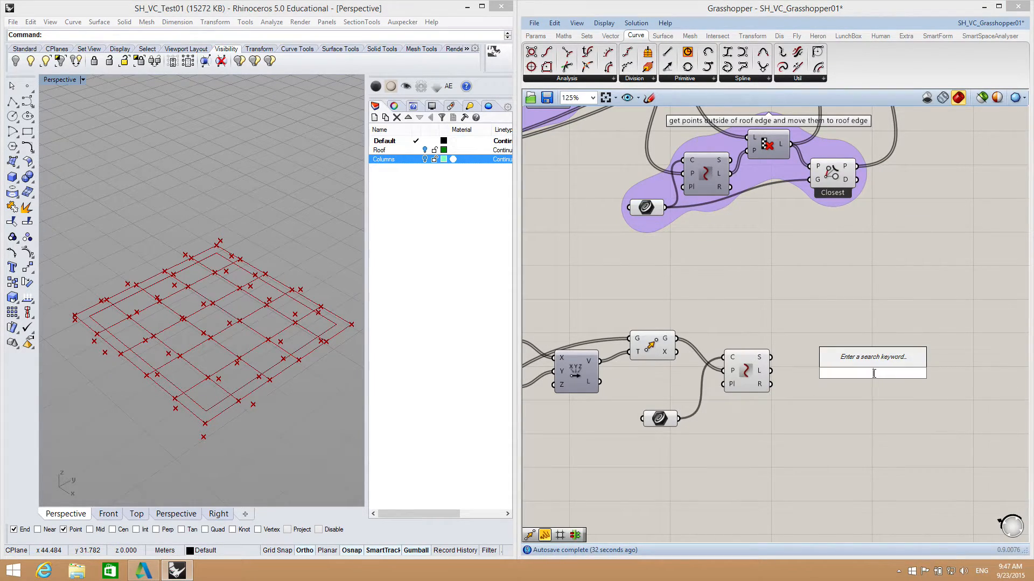
{"action": "type", "text": "cul"}
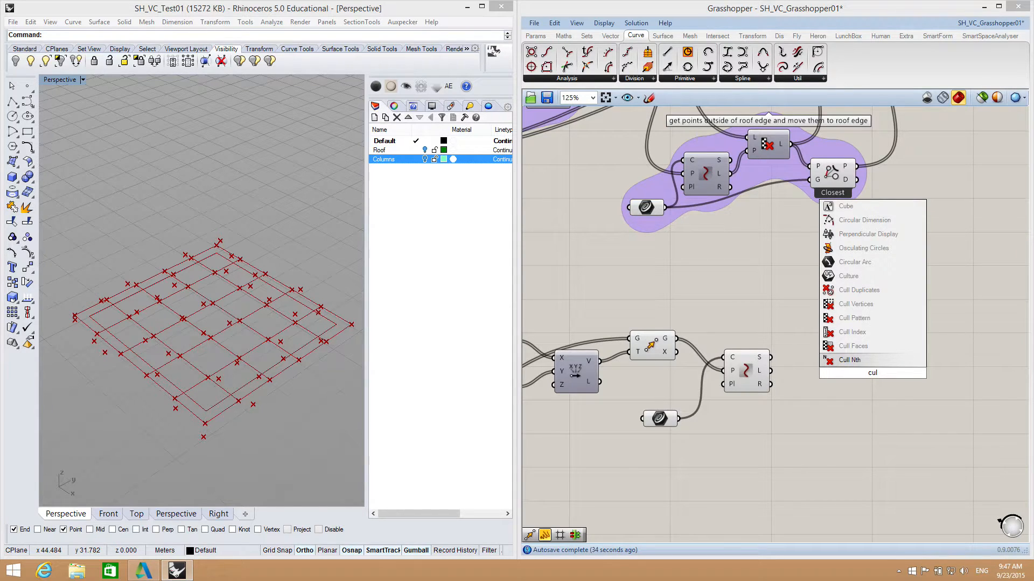
{"action": "left_click", "coordinate": [868, 308]}
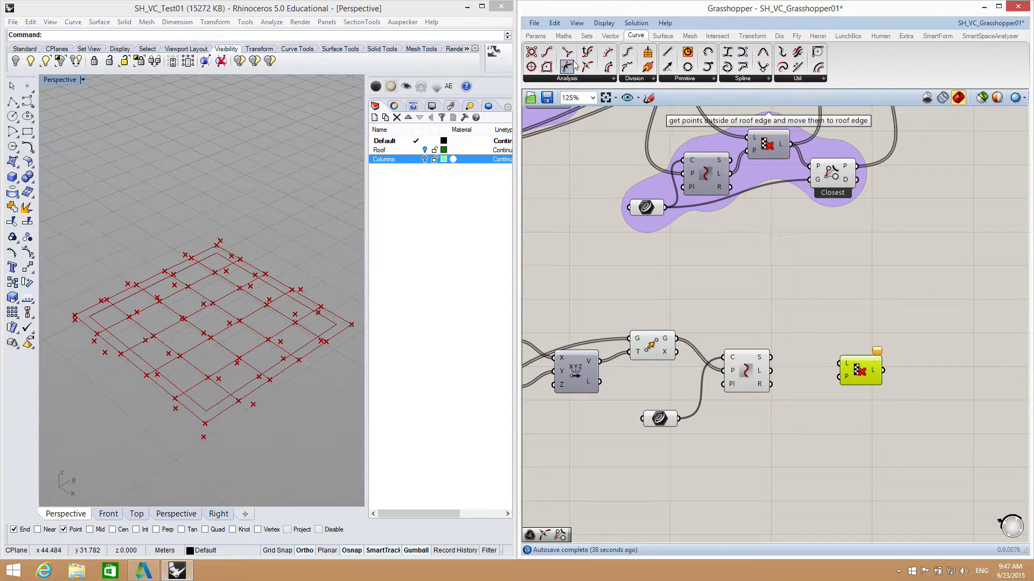
{"action": "left_click", "coordinate": [586, 35]}
{"action": "left_click", "coordinate": [621, 79]}
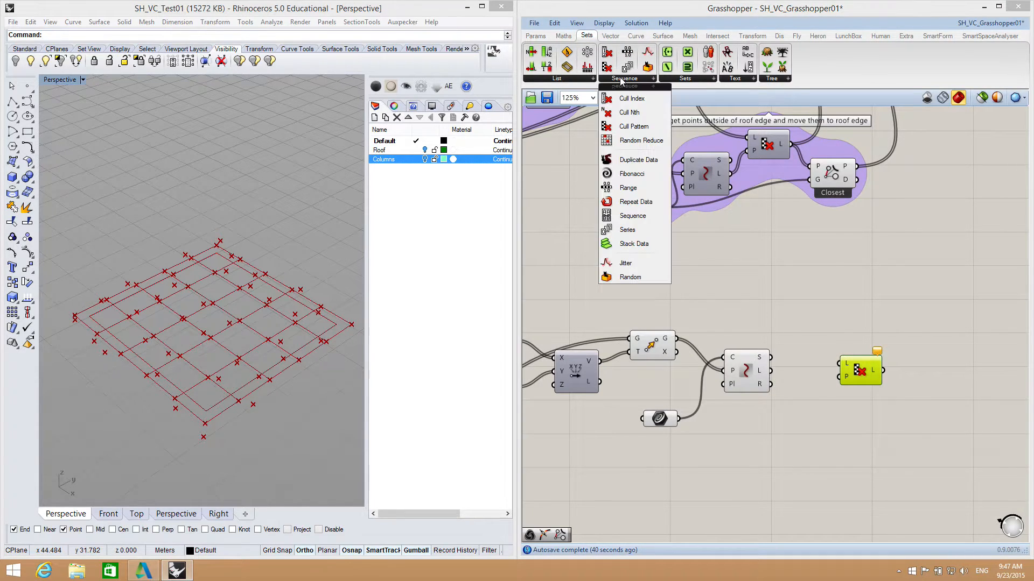
{"action": "left_click", "coordinate": [770, 312]}
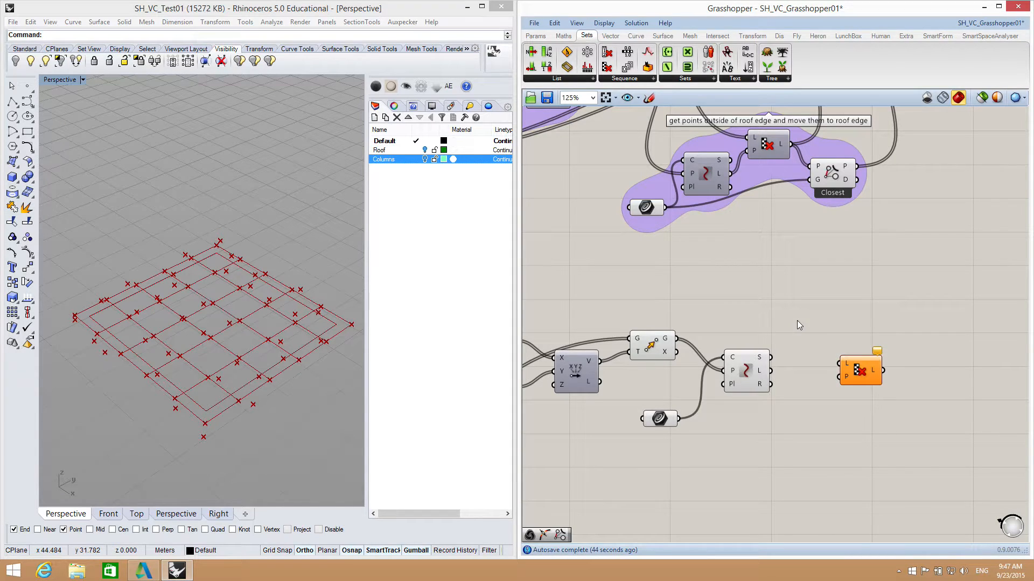
Step: Move Cull Pattern closer to Curve Side and connect the Move component's geometry output to its list input
{"action": "left_click_drag", "start_coordinate": [864, 373], "coordinate": [831, 354]}
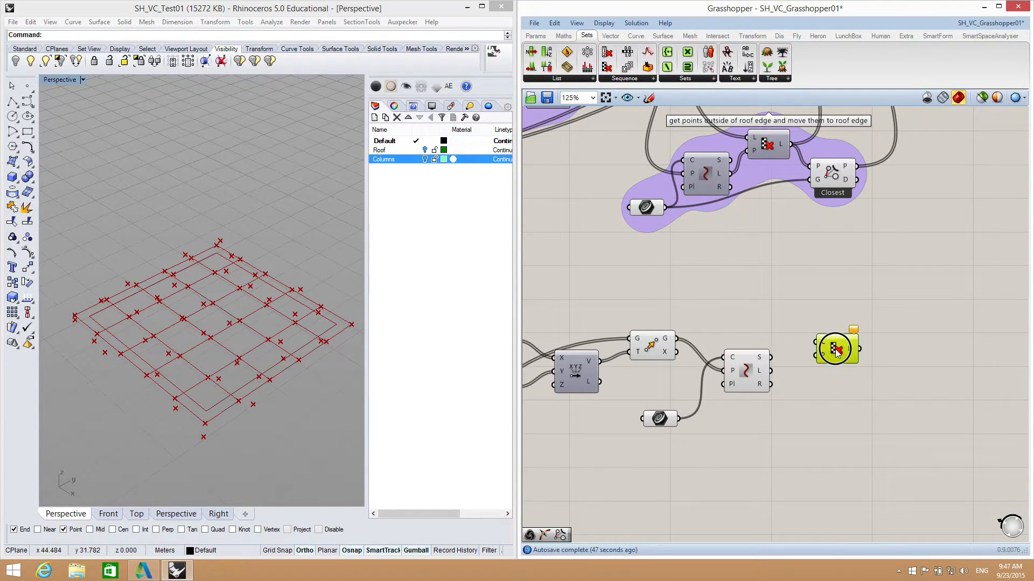
{"action": "left_click", "coordinate": [837, 392]}
{"action": "double_click", "coordinate": [836, 389]}
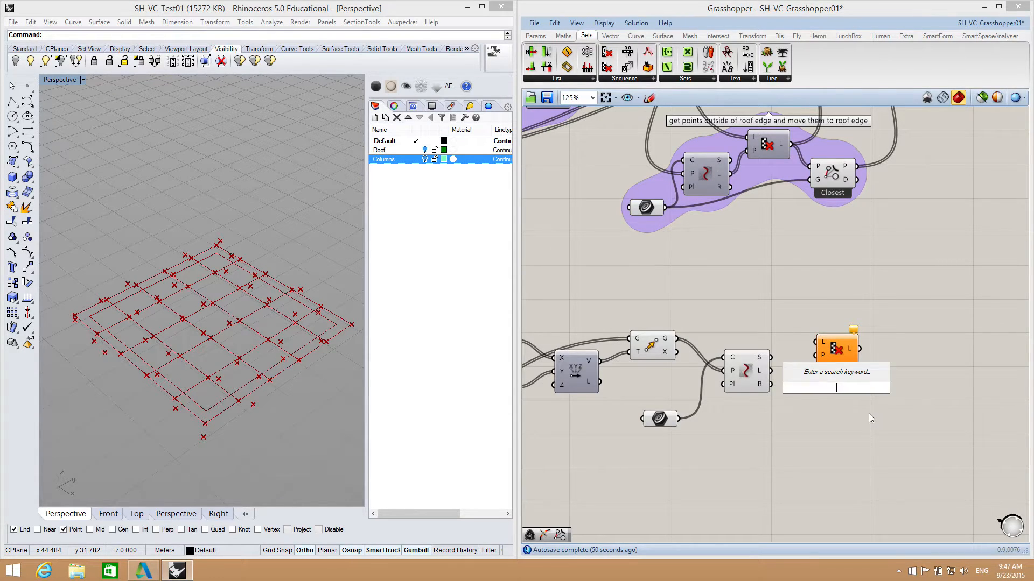
{"action": "left_click_drag", "start_coordinate": [839, 343], "coordinate": [830, 336]}
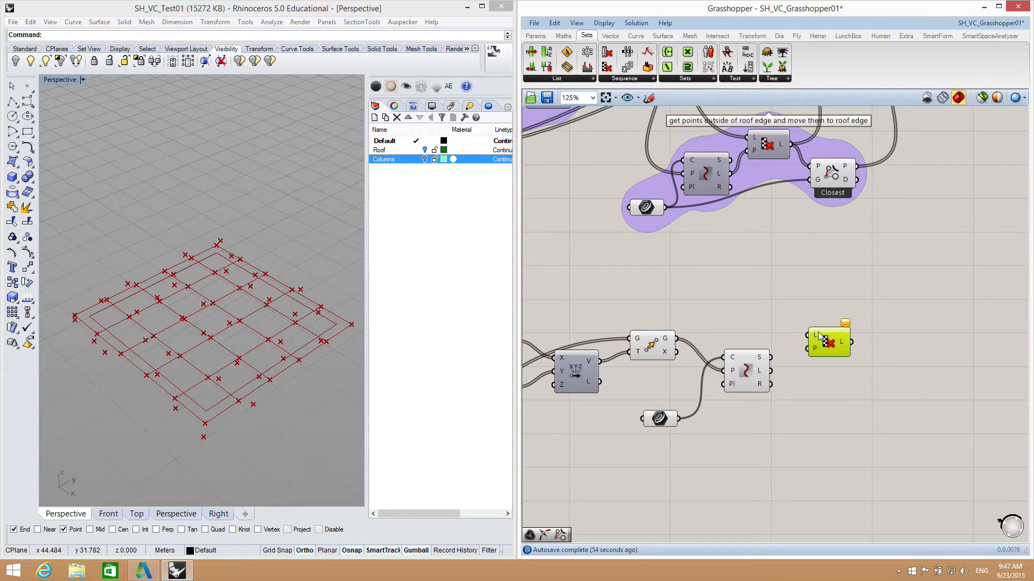
{"action": "mouse_move", "coordinate": [814, 348]}
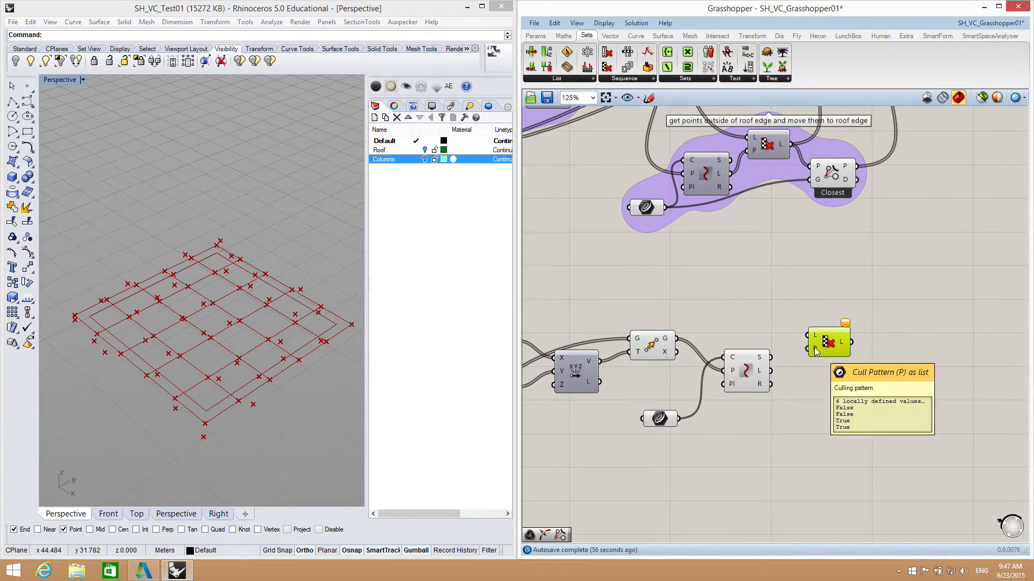
{"action": "left_click_drag", "start_coordinate": [676, 338], "coordinate": [813, 337]}
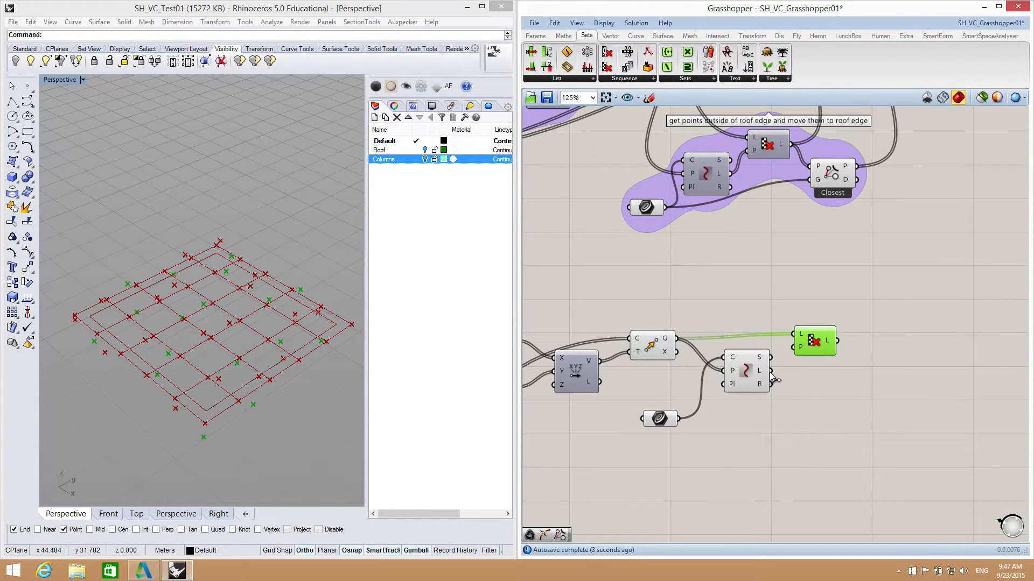
Step: Connect Curve Side's L output to Cull Pattern's P input and shift Cull Pattern slightly closer to Curve Side
{"action": "left_click_drag", "start_coordinate": [770, 370], "coordinate": [796, 358]}
{"action": "left_click_drag", "start_coordinate": [821, 350], "coordinate": [816, 353]}
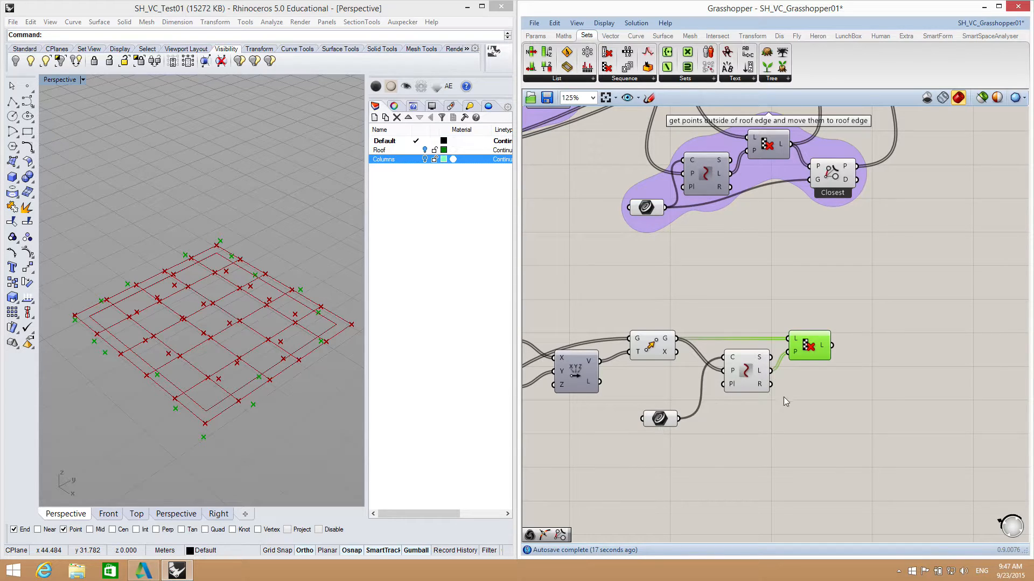
Step: Add a Pull Point component to the lower definition, just beyond Cull Pattern
{"action": "right_click_drag", "start_coordinate": [794, 401], "coordinate": [765, 415]}
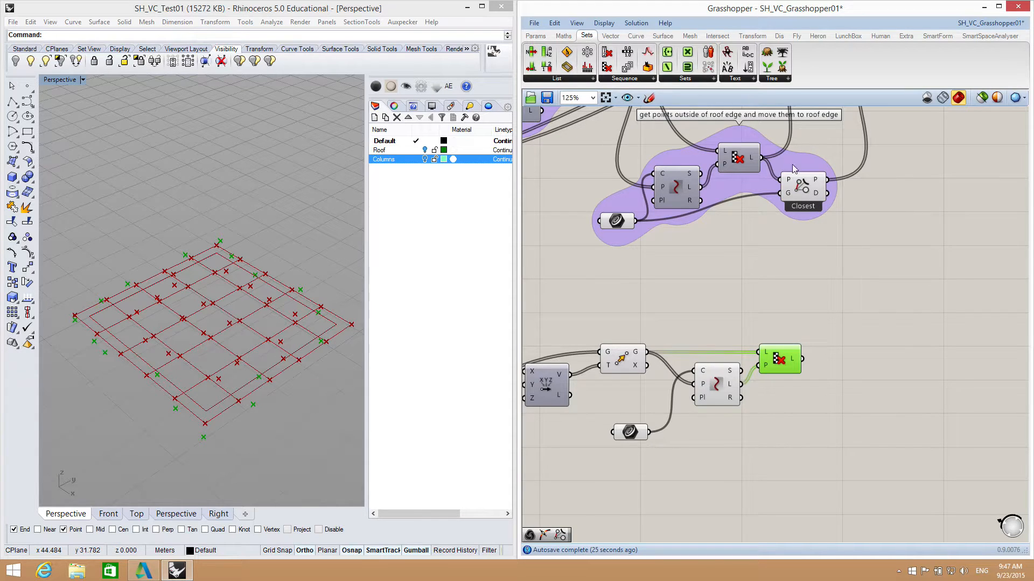
{"action": "right_click_drag", "start_coordinate": [835, 308], "coordinate": [811, 309]}
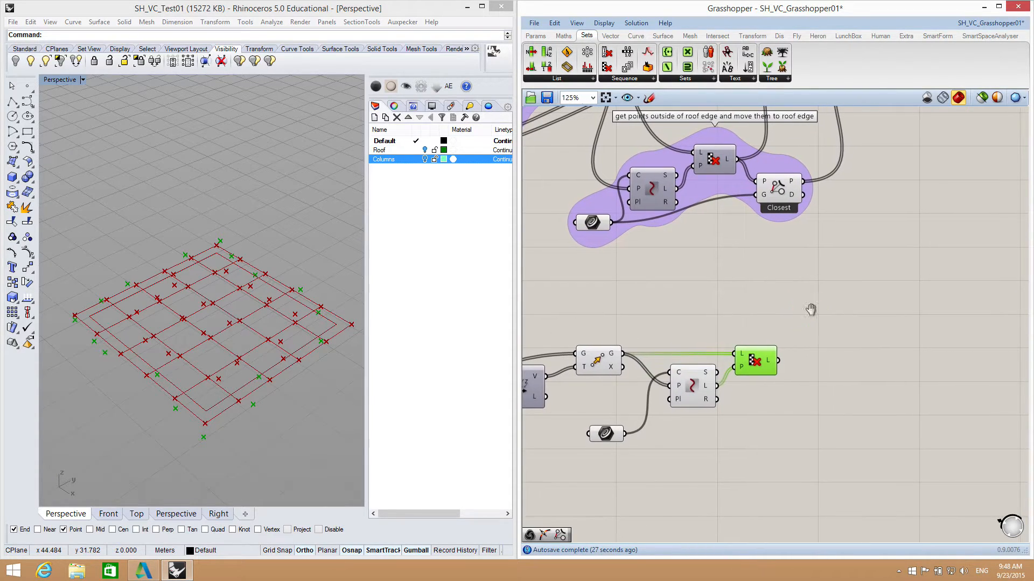
{"action": "double_click", "coordinate": [818, 415]}
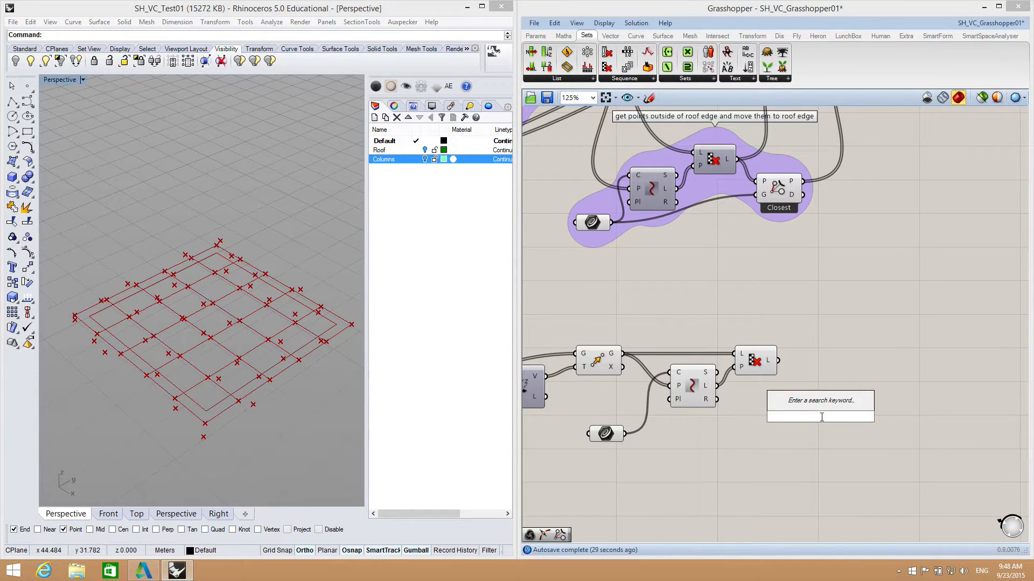
{"action": "type", "text": "pu"}
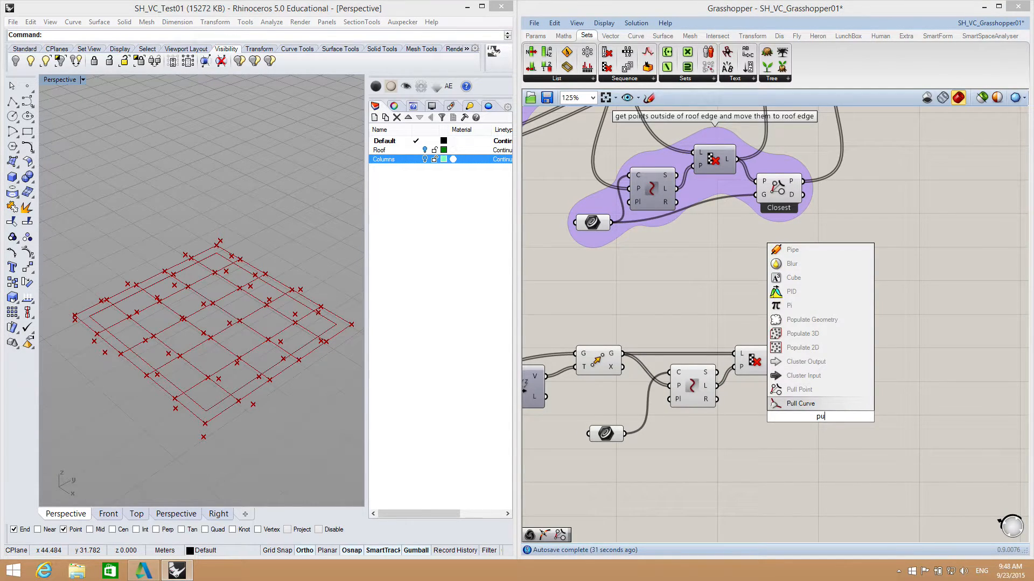
{"action": "left_click", "coordinate": [808, 391]}
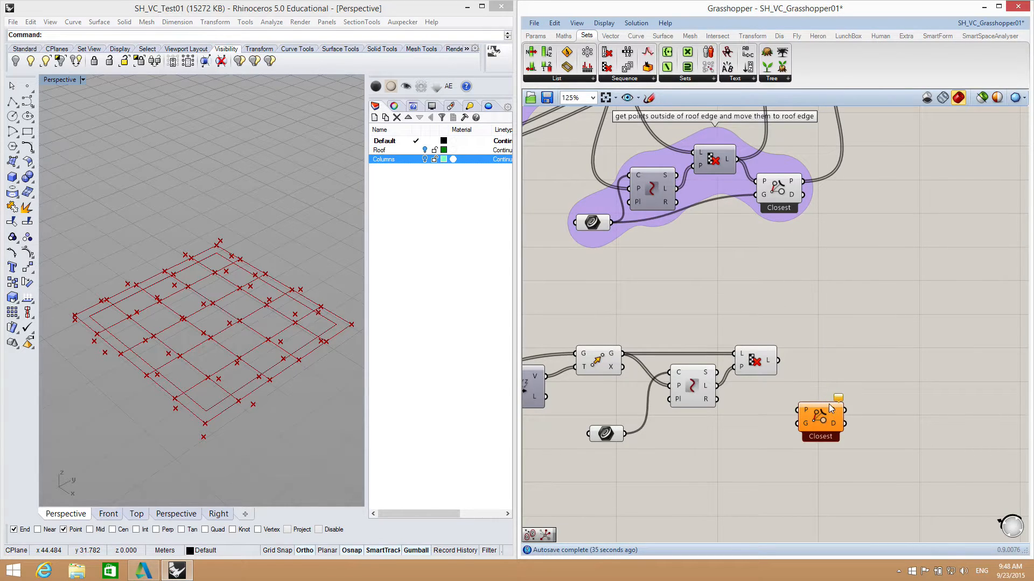
{"action": "left_click_drag", "start_coordinate": [822, 416], "coordinate": [825, 410]}
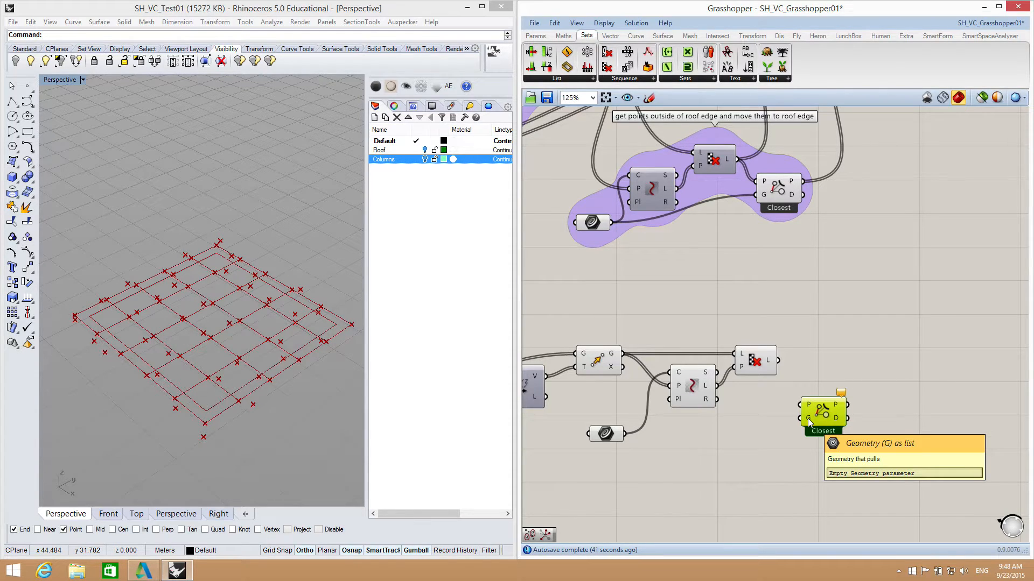
{"action": "left_click", "coordinate": [808, 371]}
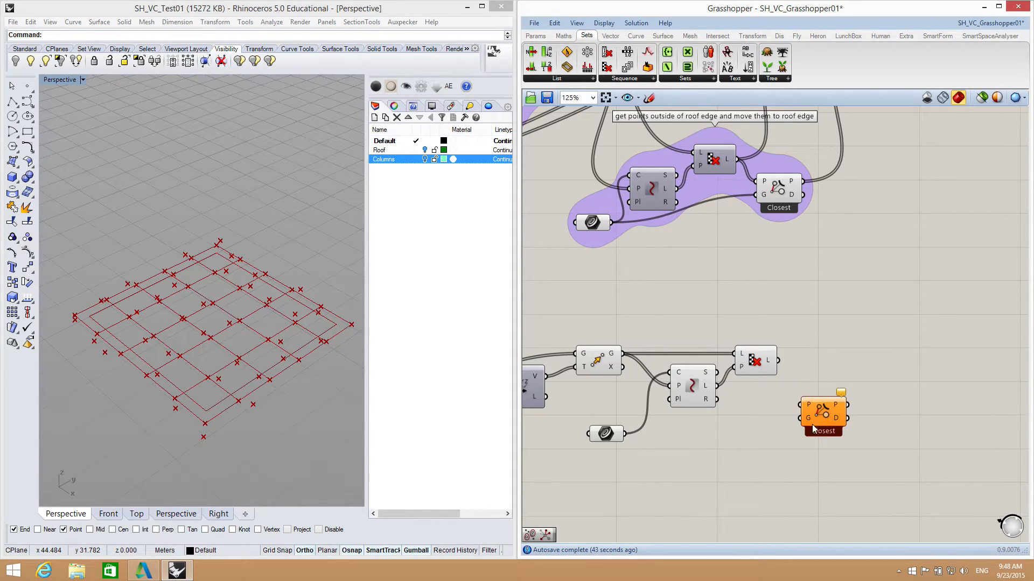
Step: Connect the margin curve's geometry parameter to Pull Point's G input and Cull Pattern's output to its P input, and inspect the pulled points
{"action": "left_click_drag", "start_coordinate": [625, 433], "coordinate": [799, 418]}
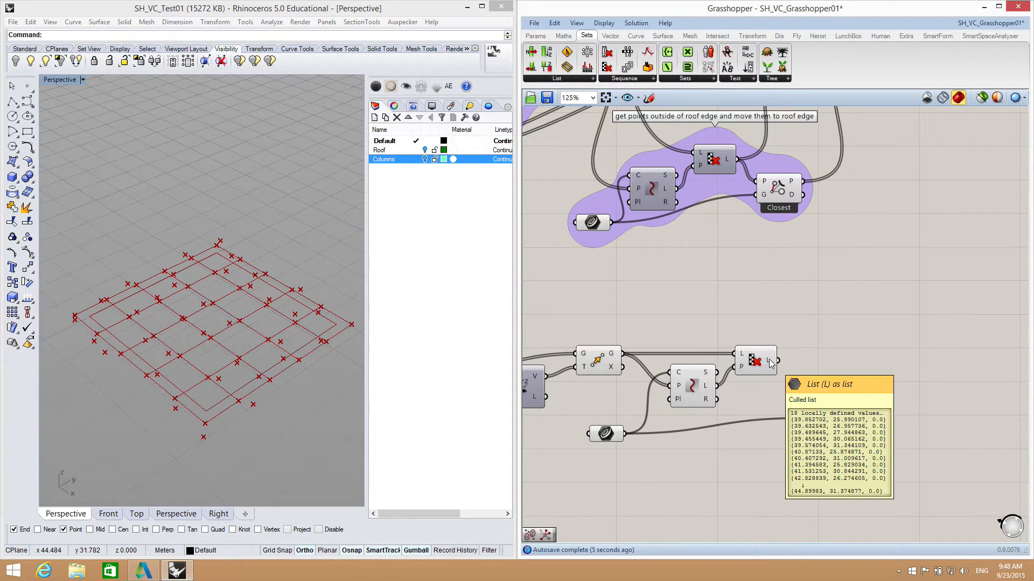
{"action": "left_click", "coordinate": [763, 365]}
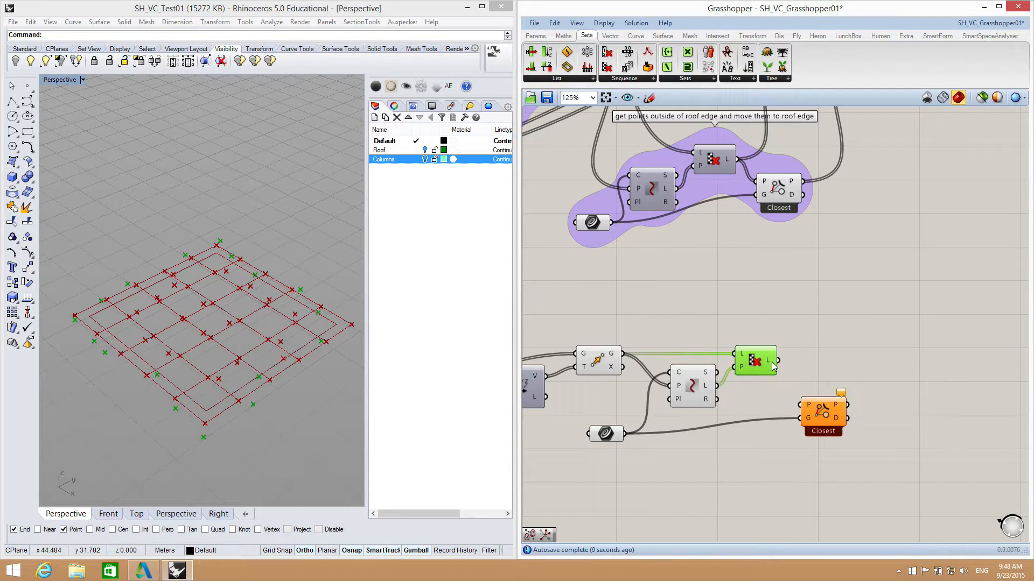
{"action": "left_click_drag", "start_coordinate": [779, 361], "coordinate": [825, 405]}
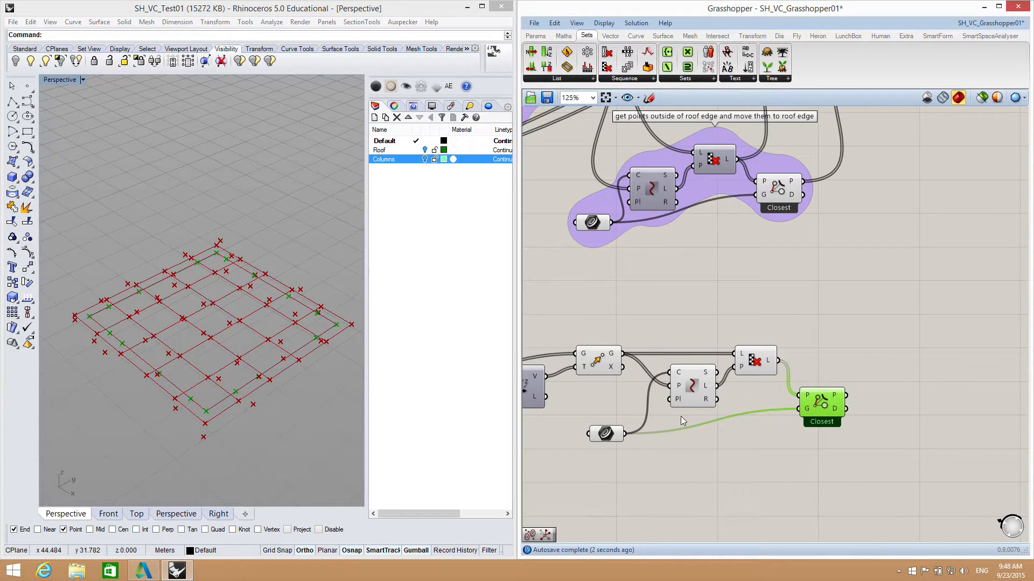
{"action": "left_click", "coordinate": [302, 370]}
{"action": "scroll", "coordinate": [231, 395], "scroll_direction": "up", "scroll_amount": 3}
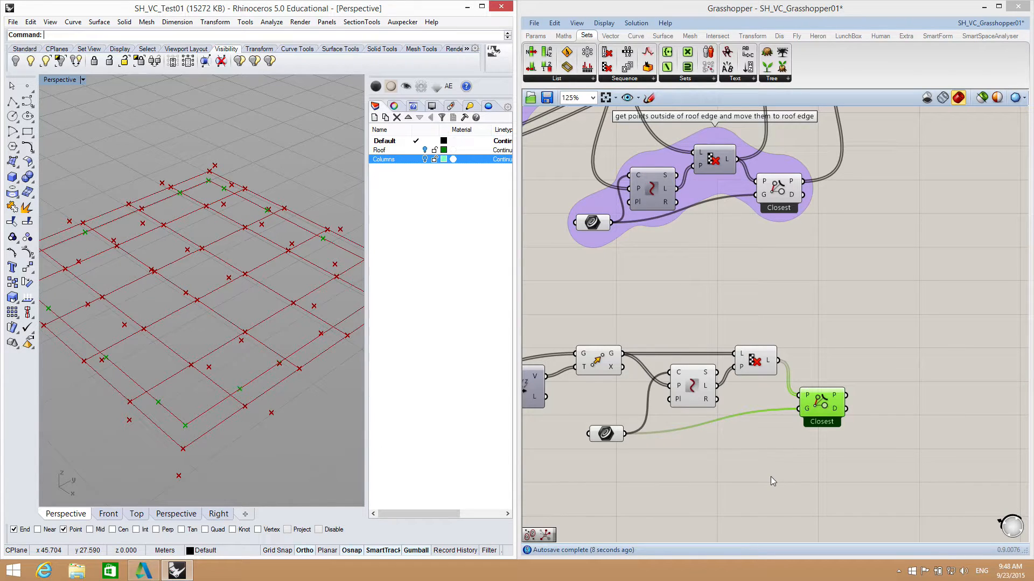
Step: Disable the preview of the new Curve Side and Cull Pattern components
{"action": "right_click_drag", "start_coordinate": [798, 467], "coordinate": [785, 472]}
{"action": "scroll", "coordinate": [759, 451], "scroll_direction": "down", "scroll_amount": 2}
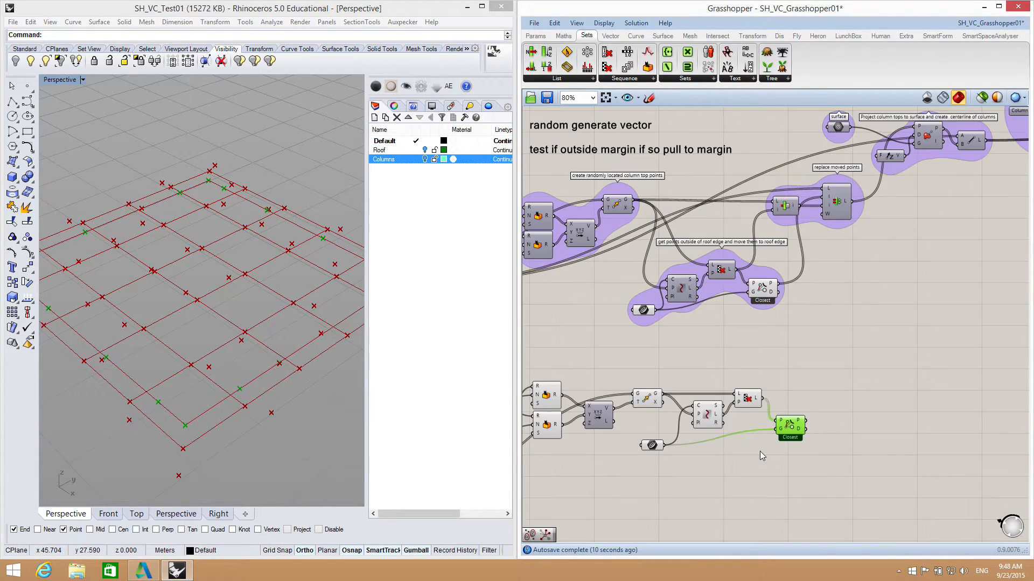
{"action": "left_click", "coordinate": [743, 481]}
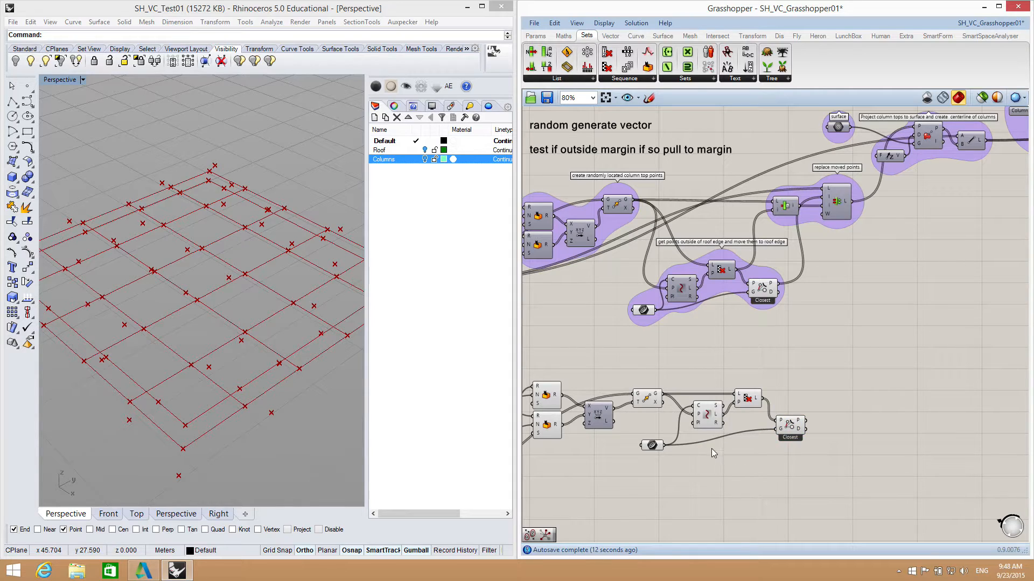
{"action": "left_click", "coordinate": [747, 401]}
{"action": "left_click", "coordinate": [710, 415], "text": "shift"}
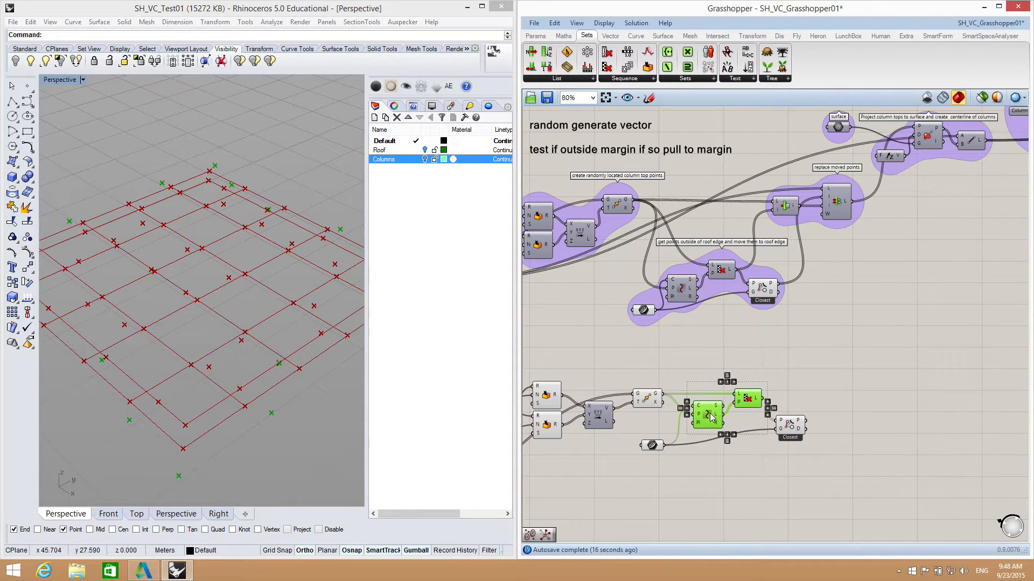
{"action": "middle_click", "coordinate": [747, 399]}
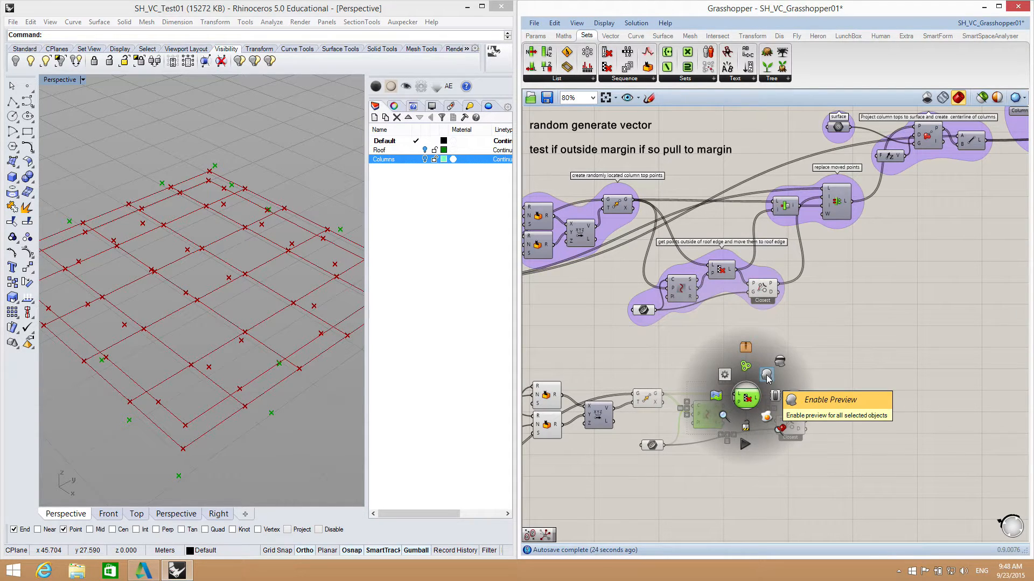
{"action": "left_click", "coordinate": [780, 363]}
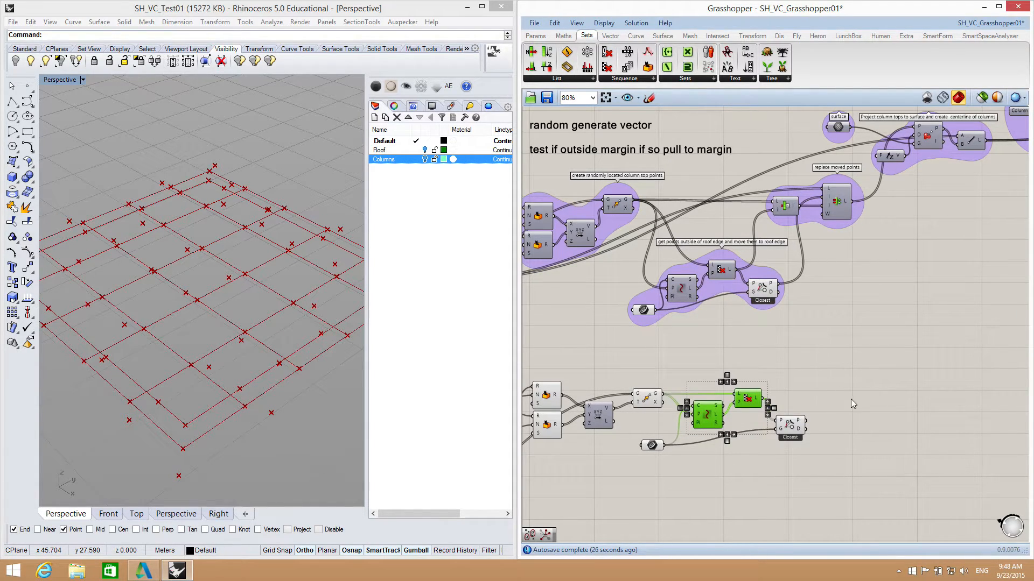
{"action": "left_click", "coordinate": [838, 463]}
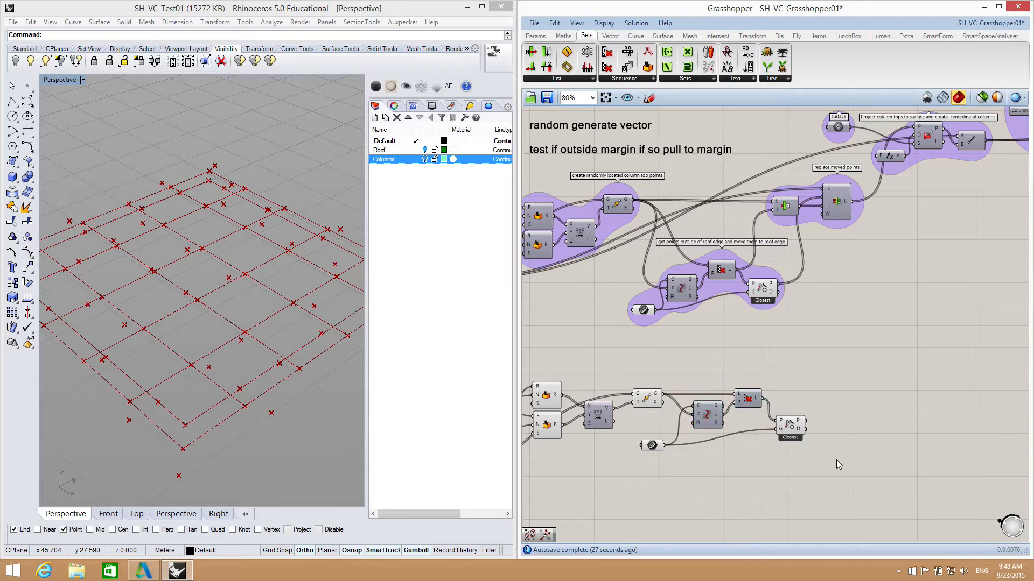
Step: Examine the new Pull Point's points in the model and the existing "replace moved points" group with its Replace Items component
{"action": "left_click", "coordinate": [791, 428]}
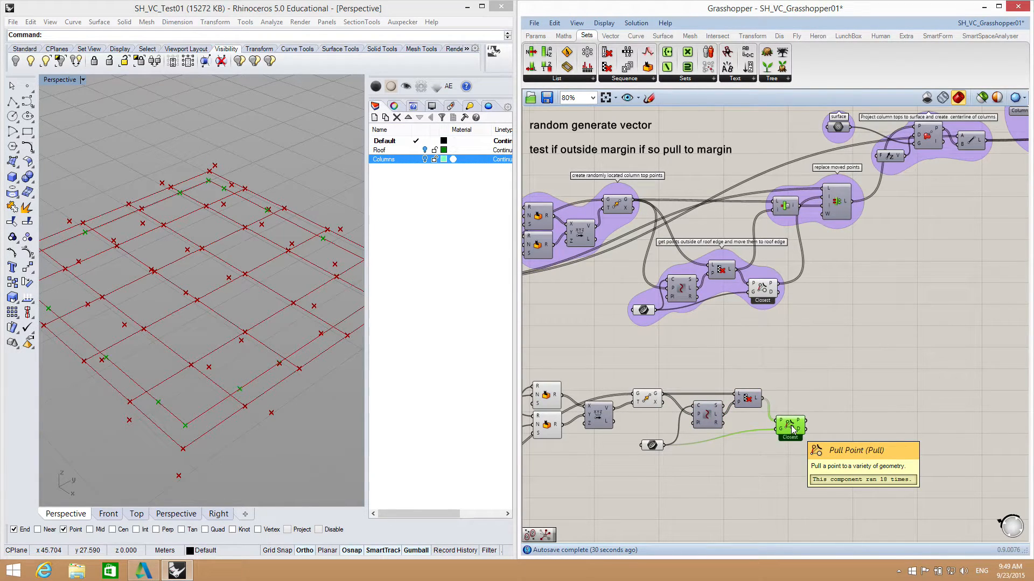
{"action": "right_click_drag", "start_coordinate": [781, 470], "coordinate": [759, 430]}
{"action": "right_click_drag", "start_coordinate": [807, 280], "coordinate": [798, 332]}
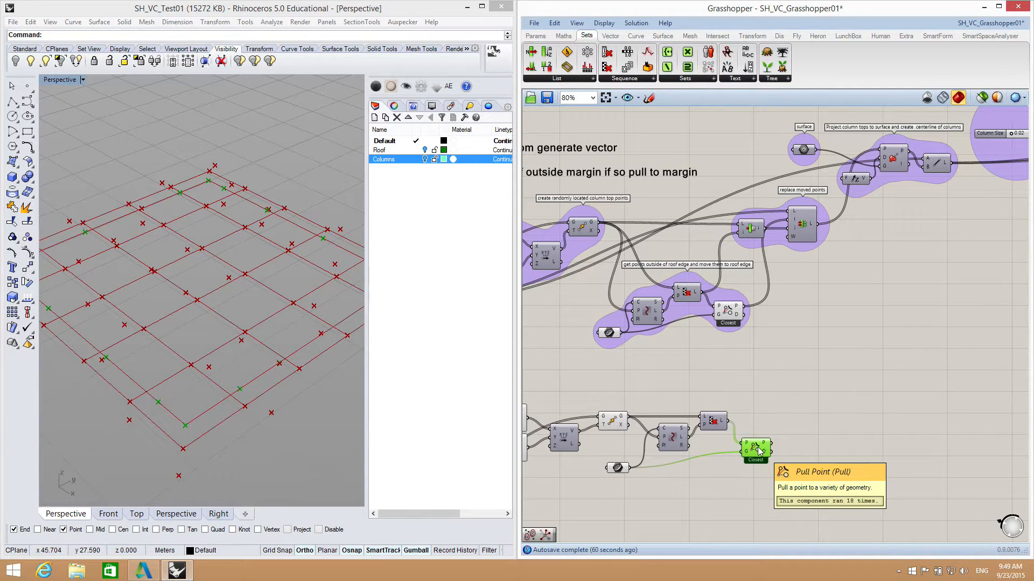
{"action": "right_click_drag", "start_coordinate": [793, 399], "coordinate": [746, 427]}
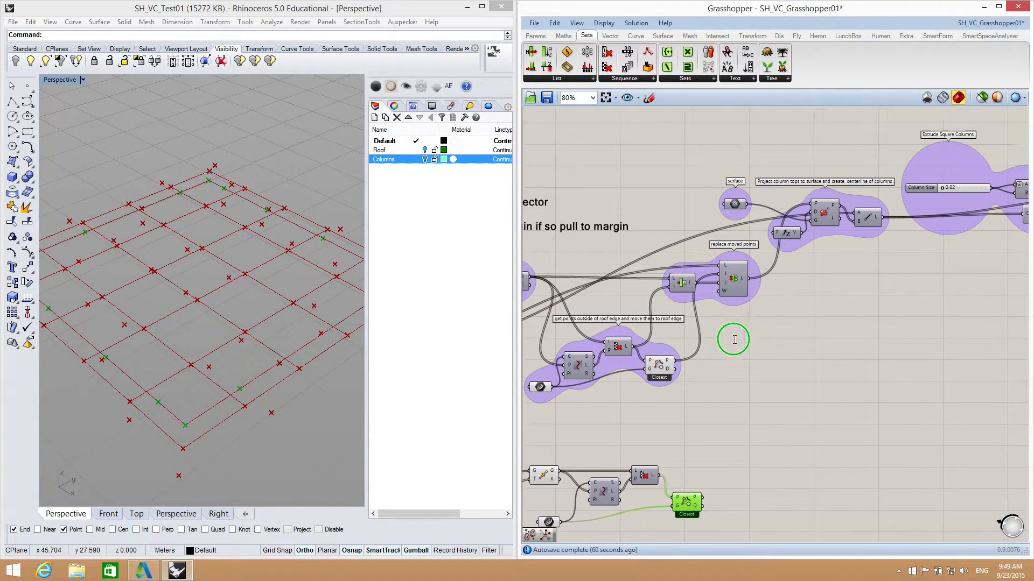
{"action": "scroll", "coordinate": [702, 301], "scroll_direction": "up", "scroll_amount": 4}
{"action": "scroll", "coordinate": [701, 300], "scroll_direction": "up", "scroll_amount": 1}
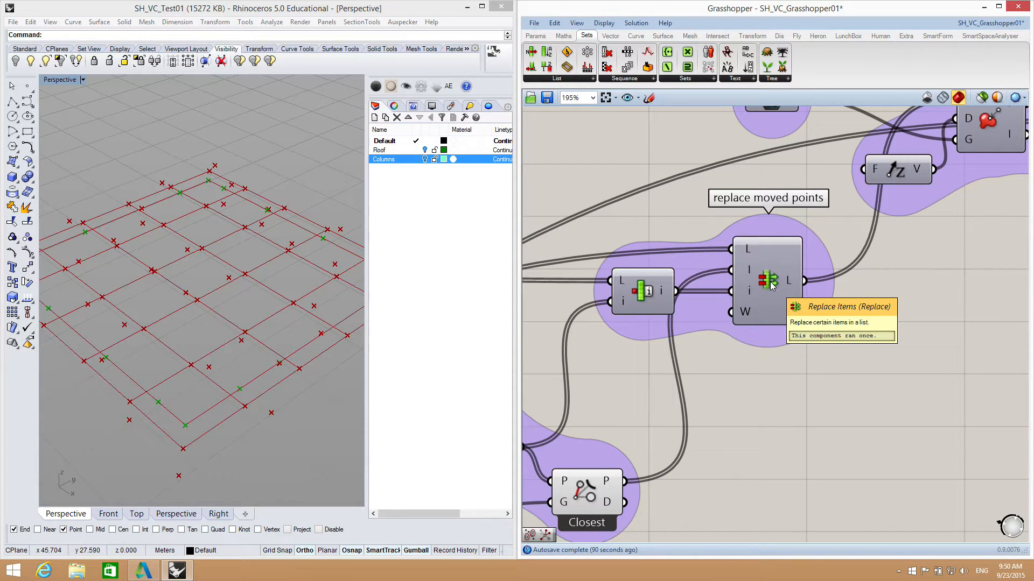
Step: Add an Item Index component beside the new Pull Point component
{"action": "scroll", "coordinate": [812, 330], "scroll_direction": "down", "scroll_amount": 2}
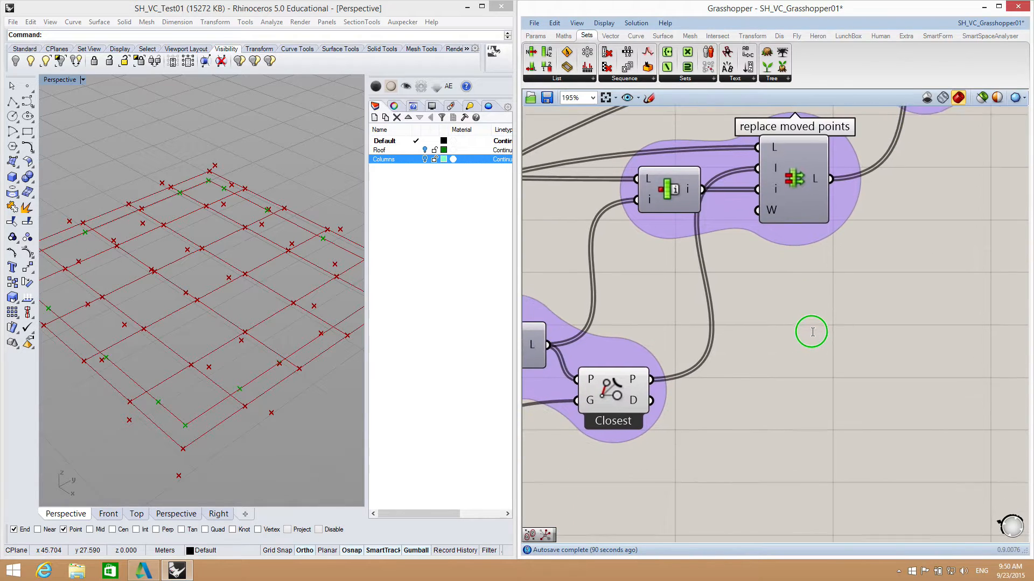
{"action": "scroll", "coordinate": [815, 341], "scroll_direction": "down", "scroll_amount": 1}
{"action": "right_click_drag", "start_coordinate": [819, 351], "coordinate": [786, 355]}
{"action": "double_click", "coordinate": [797, 413]}
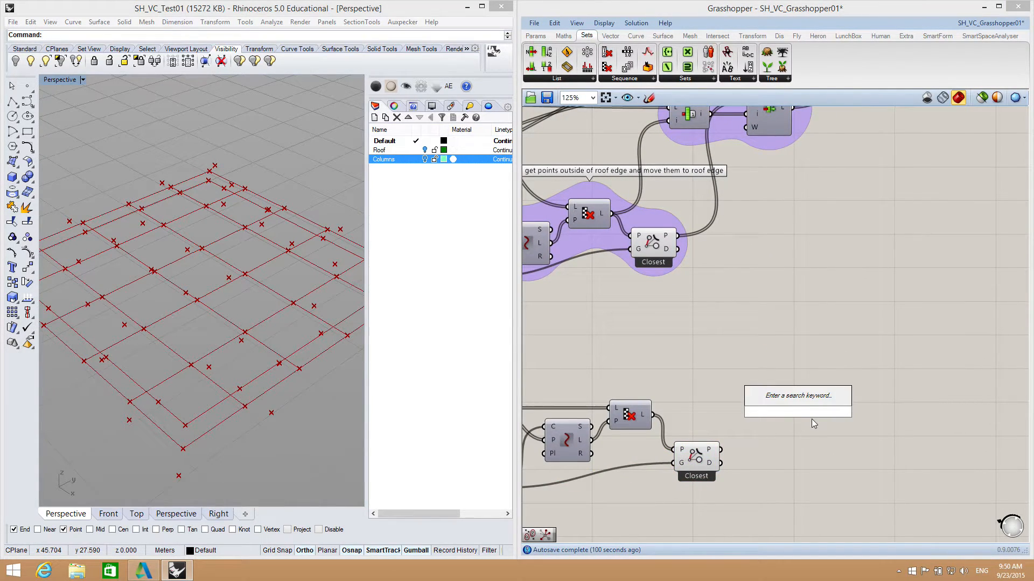
{"action": "type", "text": "i"}
{"action": "key", "text": "BackSpace"}
{"action": "type", "text": "lis"}
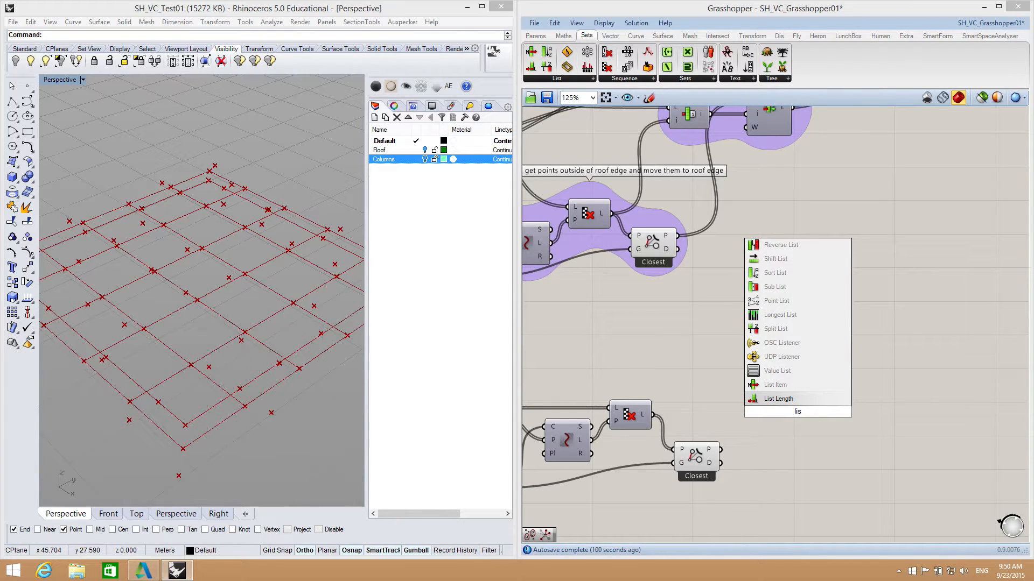
{"action": "key", "text": "BackSpace"}
{"action": "key", "text": "BackSpace"}
{"action": "key", "text": "BackSpace"}
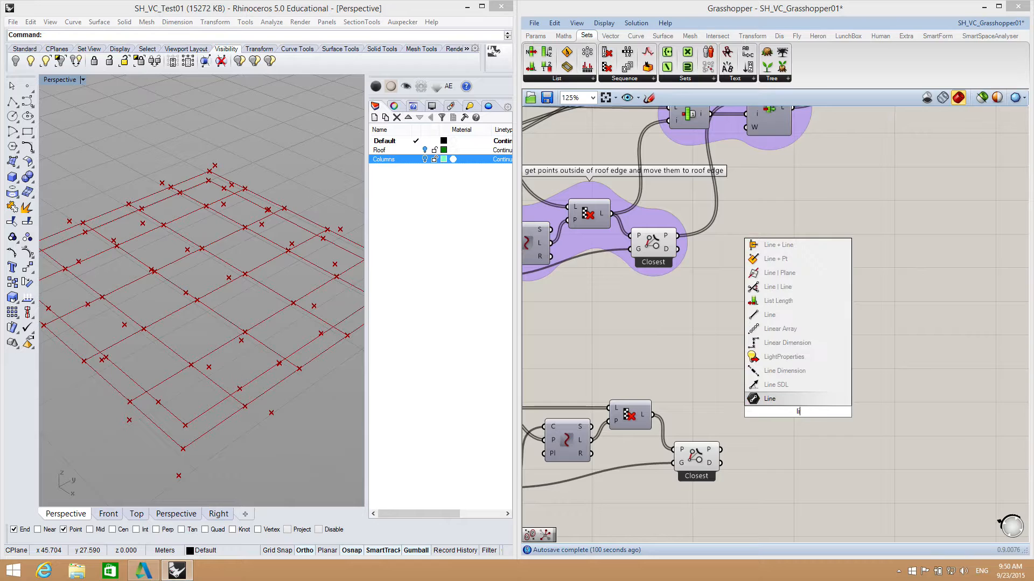
{"action": "type", "text": "in"}
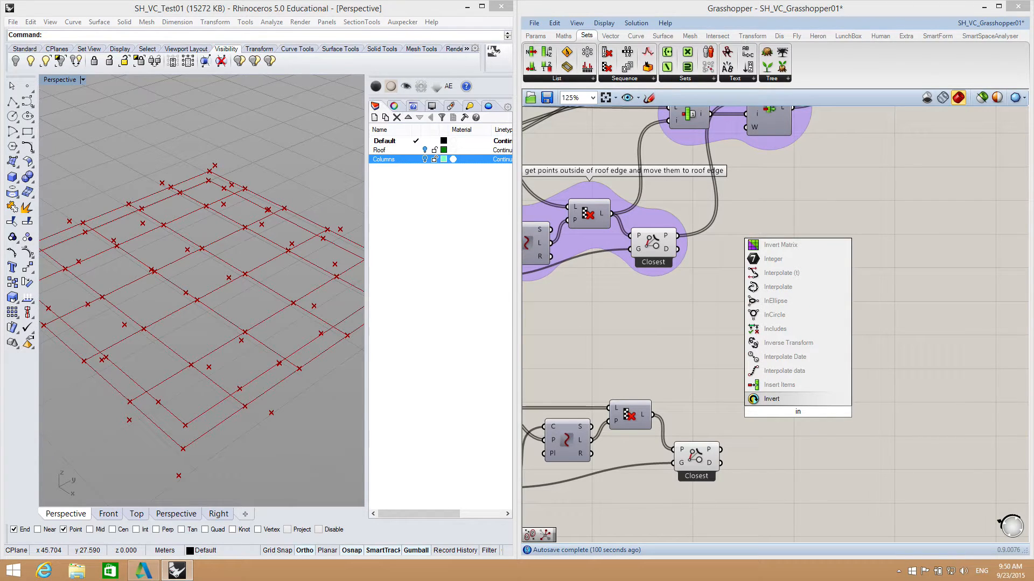
{"action": "type", "text": "d"}
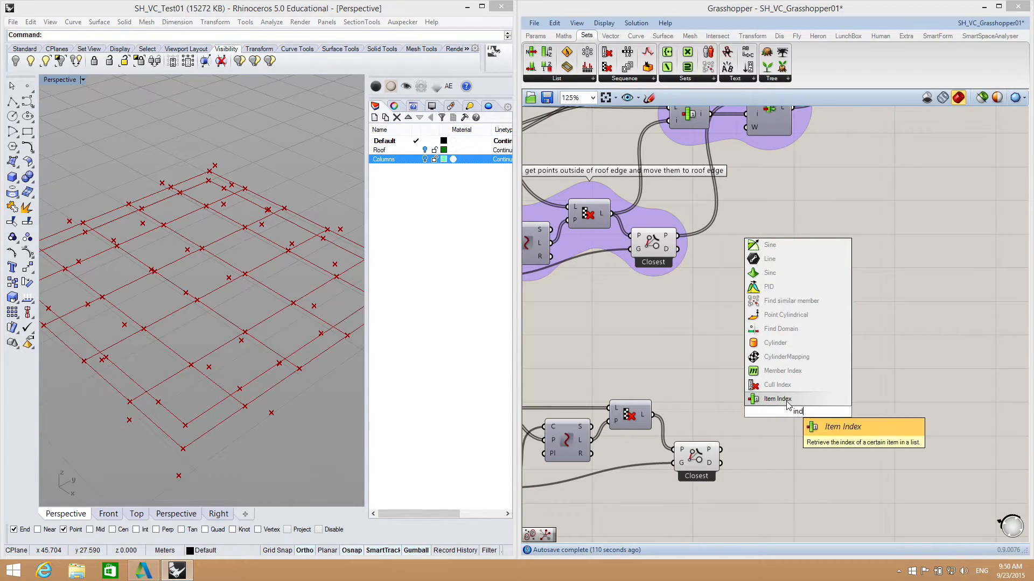
{"action": "key", "text": "Return"}
{"action": "left_click_drag", "start_coordinate": [791, 419], "coordinate": [772, 440]}
Step: Add a Replace Items component beside the new Item Index component
{"action": "right_click_drag", "start_coordinate": [779, 374], "coordinate": [771, 397]}
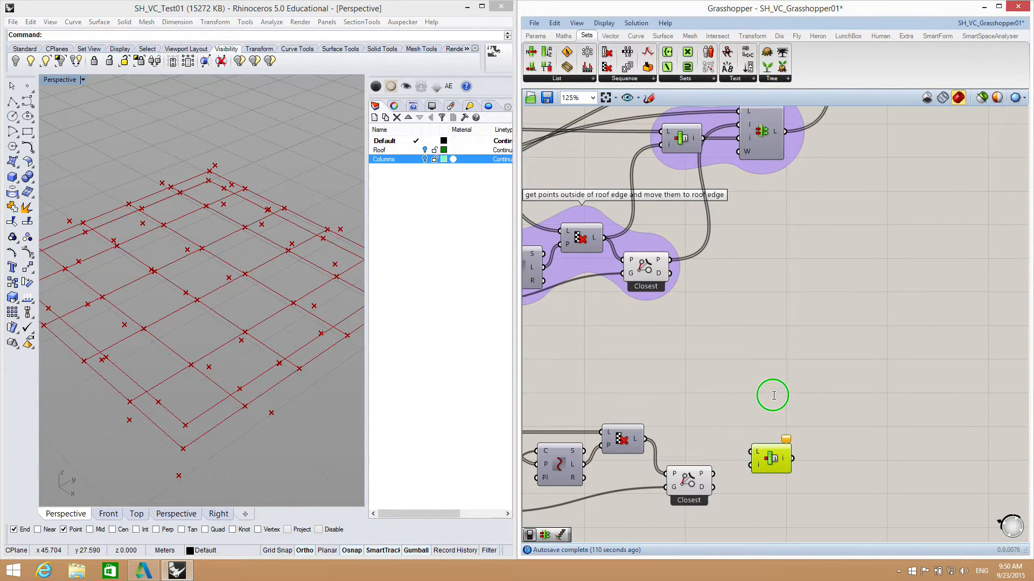
{"action": "double_click", "coordinate": [844, 403]}
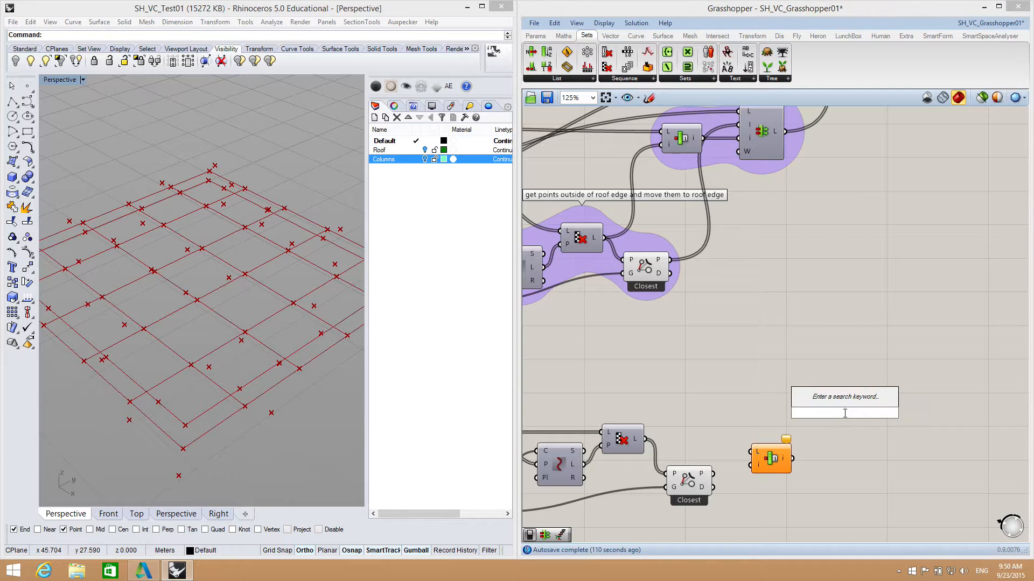
{"action": "type", "text": "re"}
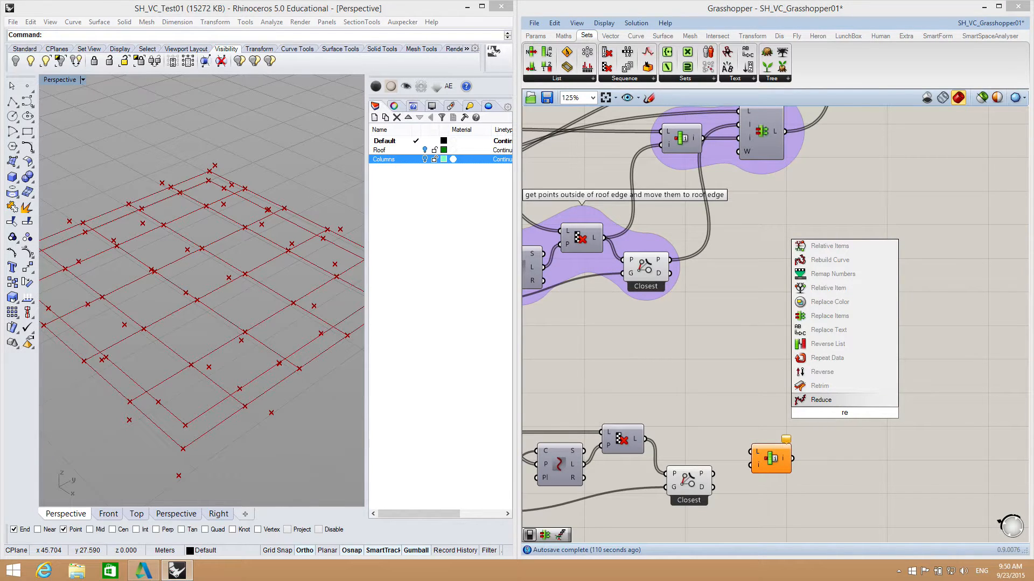
{"action": "type", "text": "p"}
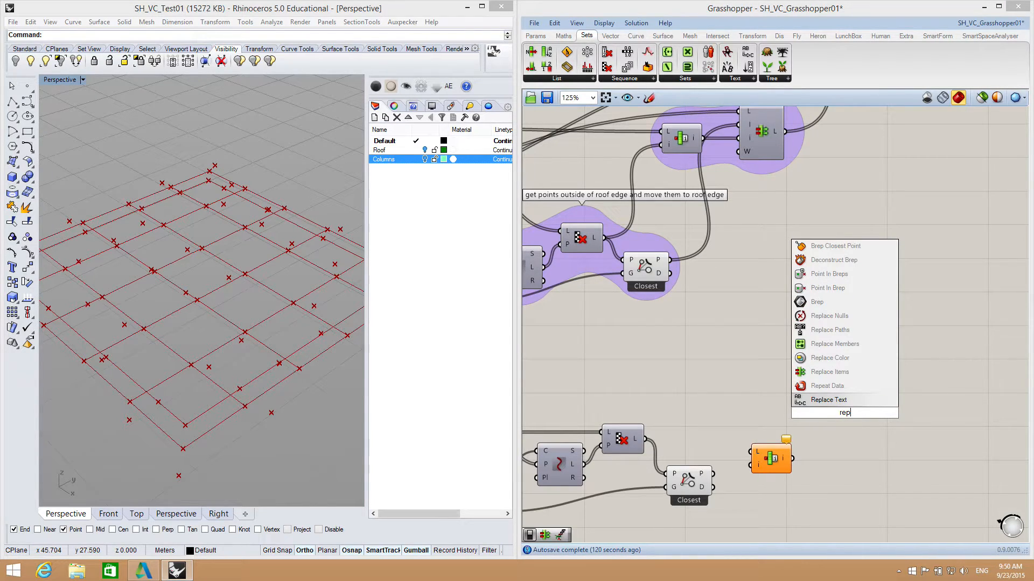
{"action": "left_click", "coordinate": [815, 371]}
{"action": "left_click_drag", "start_coordinate": [844, 406], "coordinate": [843, 410]}
{"action": "left_click", "coordinate": [770, 403]}
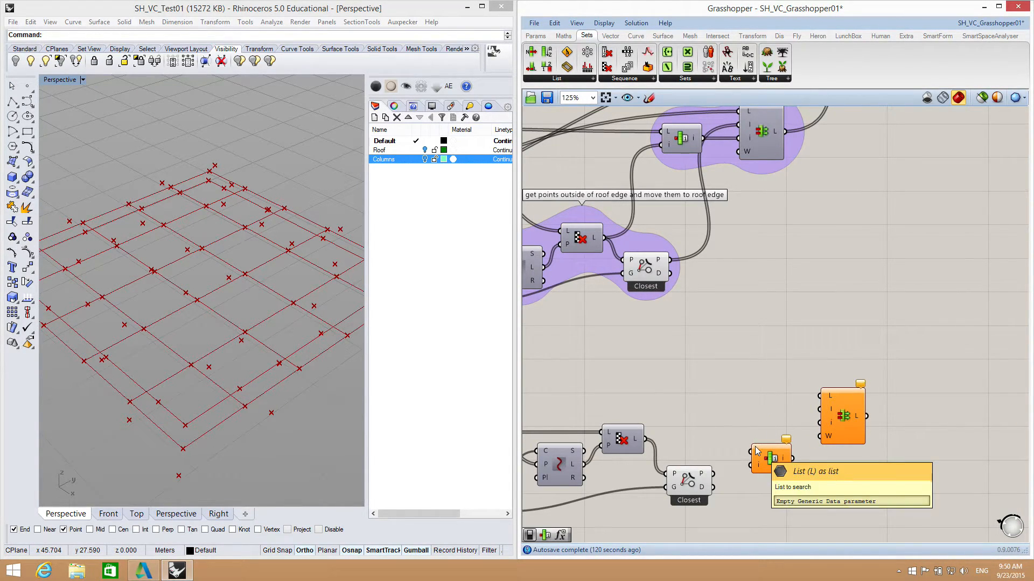
Step: Connect the new Cull Pattern's output to Item Index's L input
{"action": "mouse_move", "coordinate": [757, 452]}
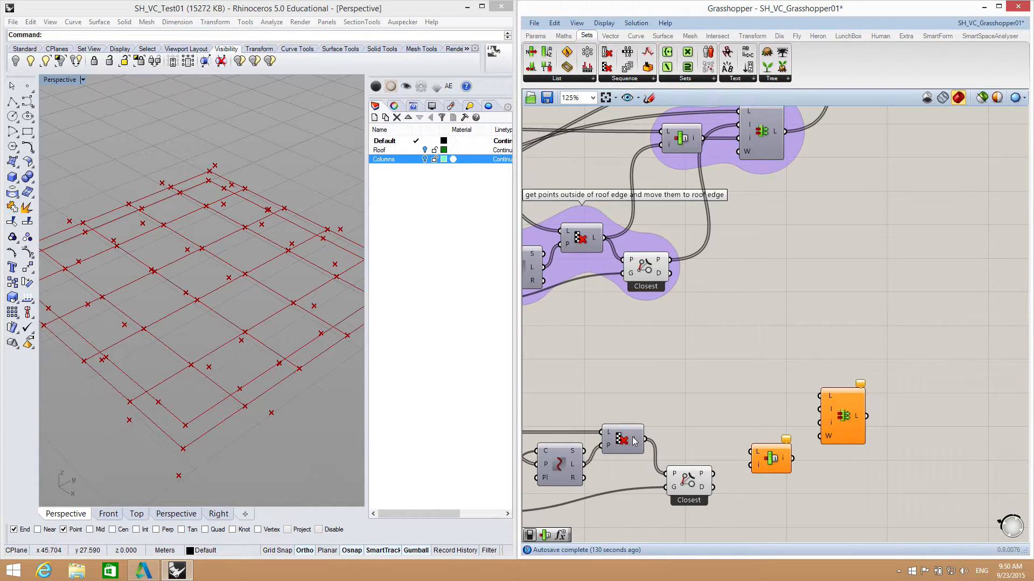
{"action": "mouse_move", "coordinate": [635, 441]}
{"action": "left_click_drag", "start_coordinate": [645, 439], "coordinate": [749, 451]}
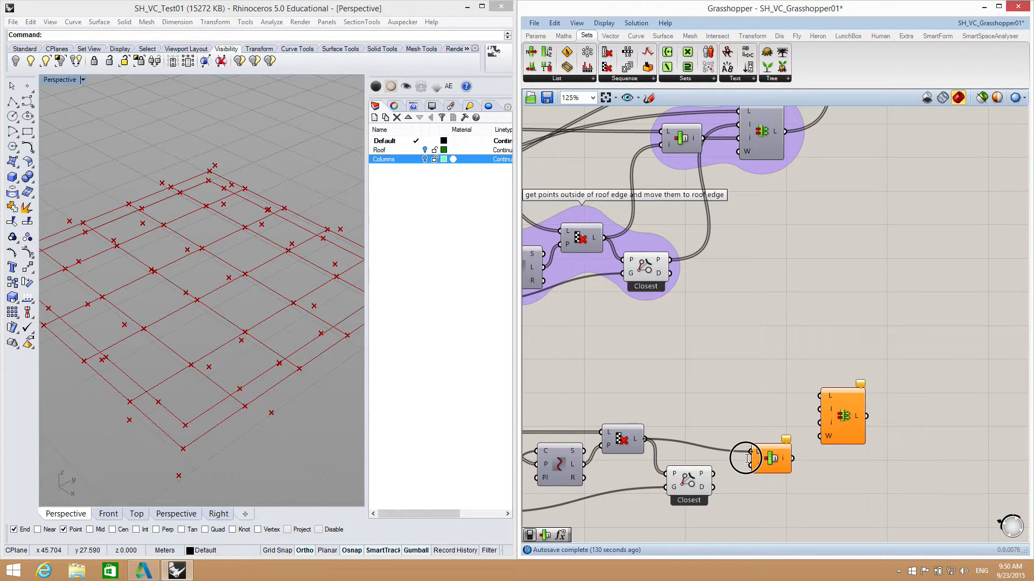
Step: Feed the new Item Index with the culled points as i and the Move component's geometry as L, repositioning it and Replace Items
{"action": "left_click_drag", "start_coordinate": [747, 458], "coordinate": [743, 406]}
{"action": "left_click_drag", "start_coordinate": [838, 418], "coordinate": [832, 376]}
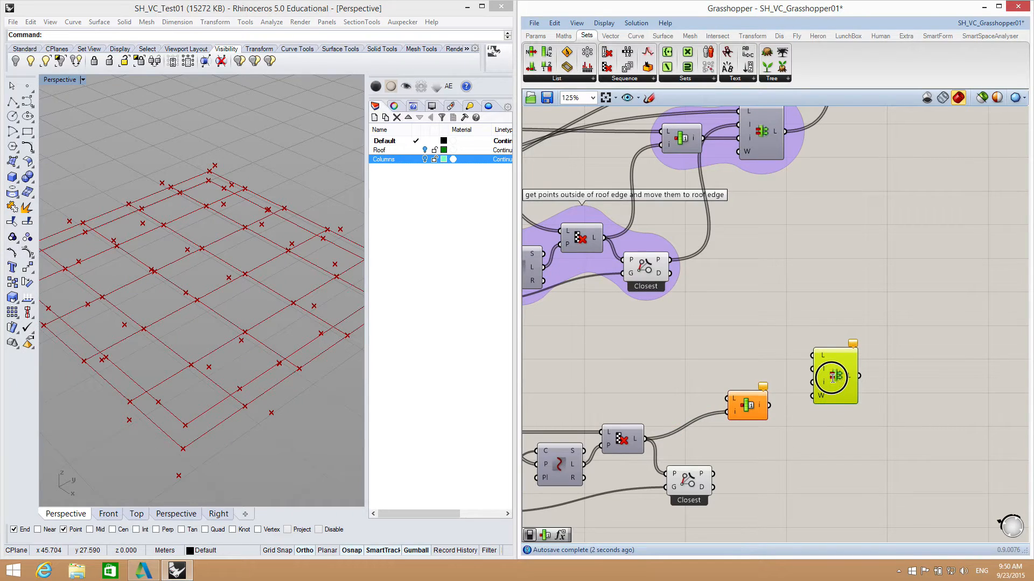
{"action": "right_click_drag", "start_coordinate": [690, 359], "coordinate": [788, 370]}
{"action": "scroll", "coordinate": [767, 377], "scroll_direction": "down", "scroll_amount": 2}
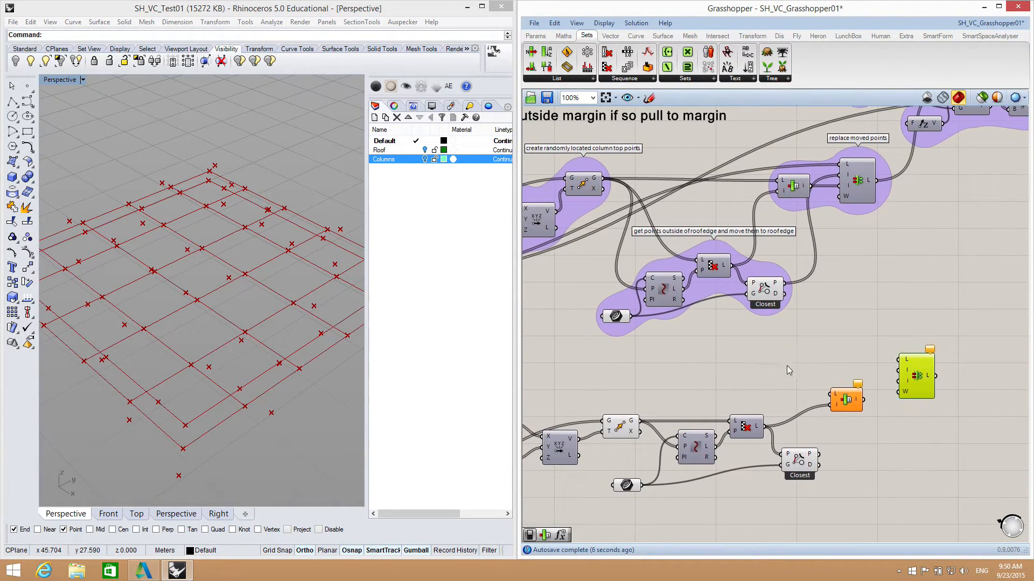
{"action": "mouse_move", "coordinate": [632, 426]}
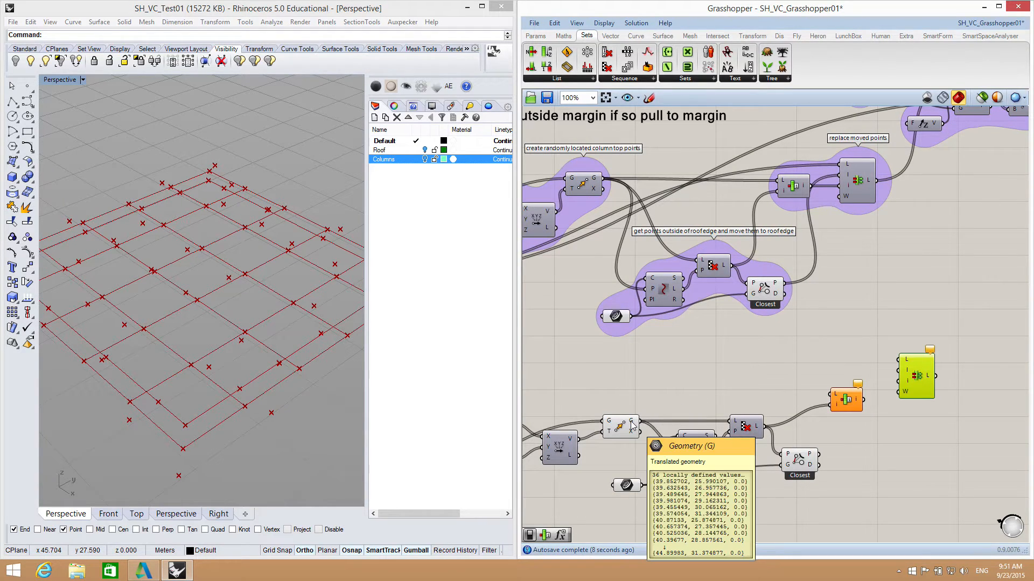
{"action": "left_click_drag", "start_coordinate": [639, 424], "coordinate": [831, 396]}
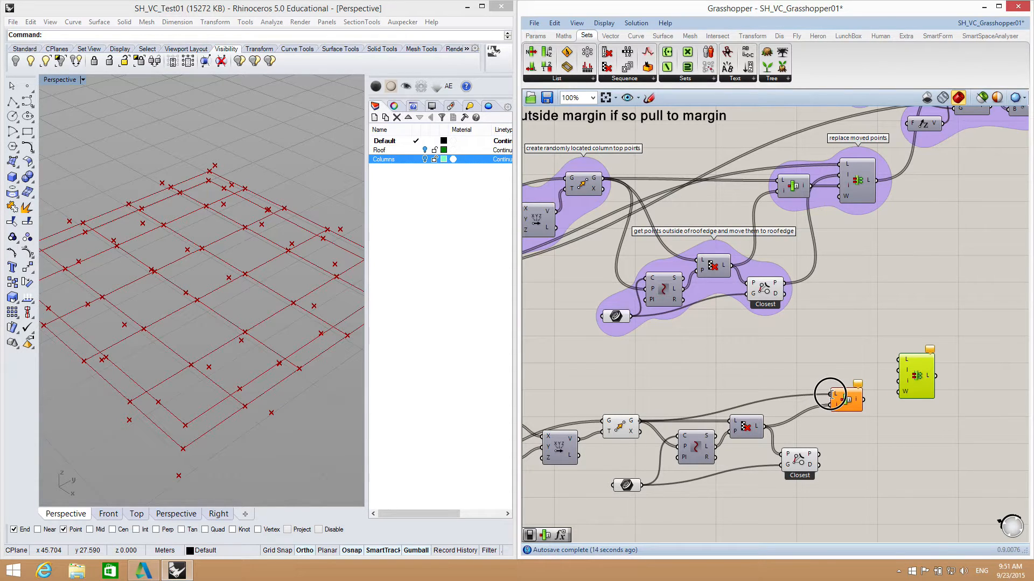
Step: Connect Item Index's output to the new Replace Items' indices input and Pull Point's P output to its Item input
{"action": "mouse_move", "coordinate": [859, 401]}
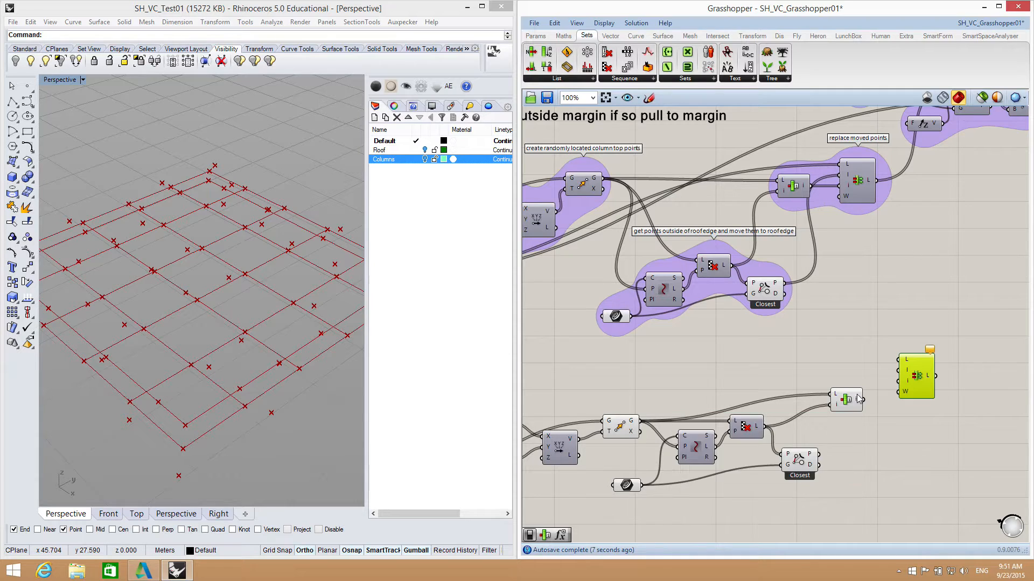
{"action": "right_click_drag", "start_coordinate": [851, 373], "coordinate": [819, 375]}
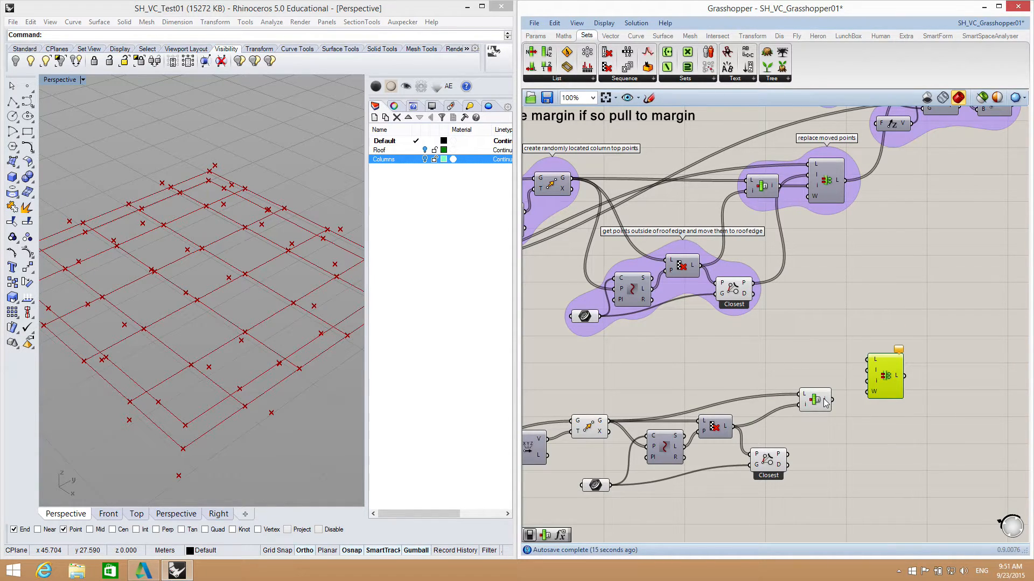
{"action": "mouse_move", "coordinate": [825, 403]}
{"action": "mouse_move", "coordinate": [876, 381]}
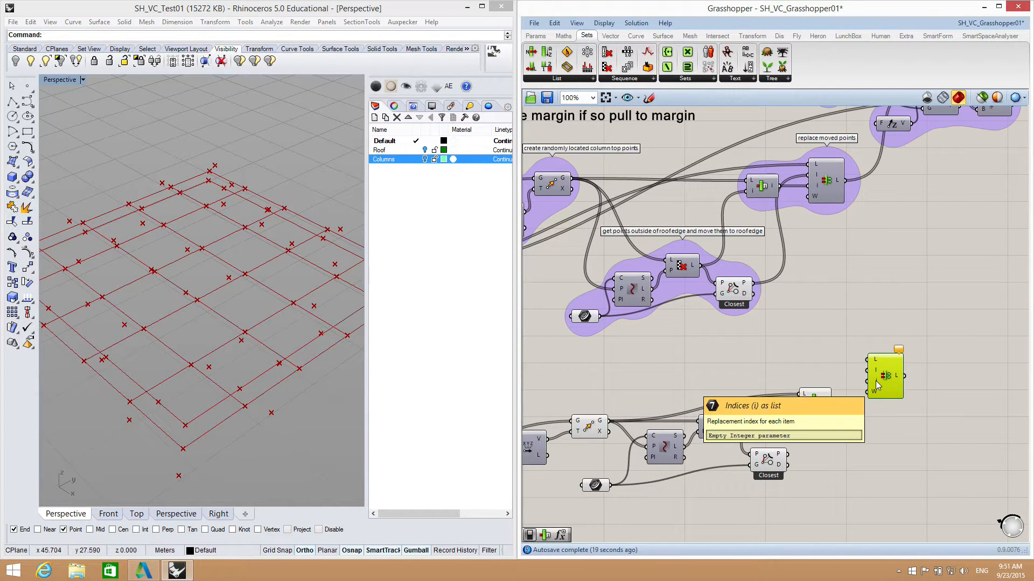
{"action": "left_click_drag", "start_coordinate": [833, 399], "coordinate": [873, 383]}
{"action": "mouse_move", "coordinate": [866, 384]}
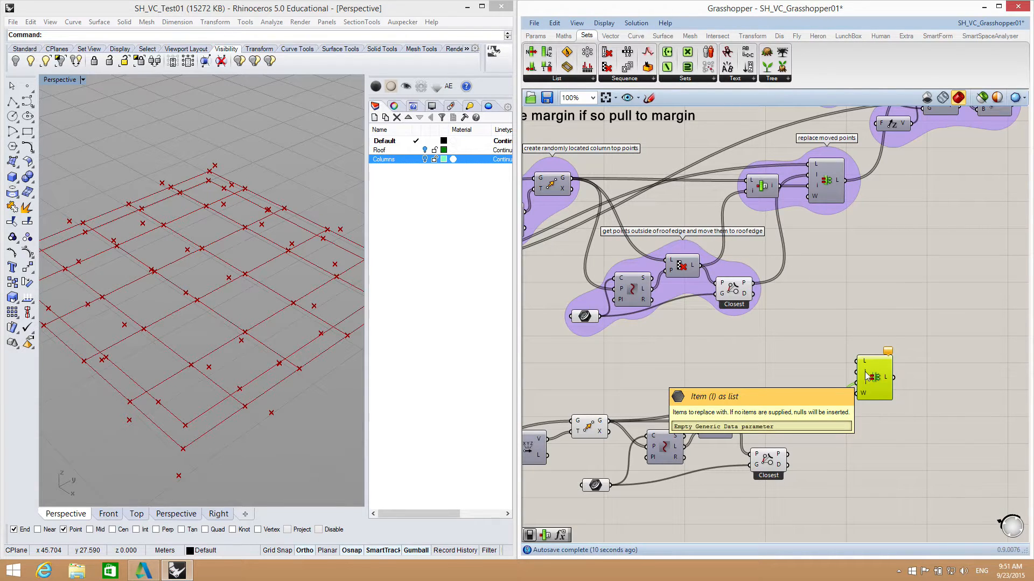
{"action": "left_click_drag", "start_coordinate": [787, 454], "coordinate": [853, 378]}
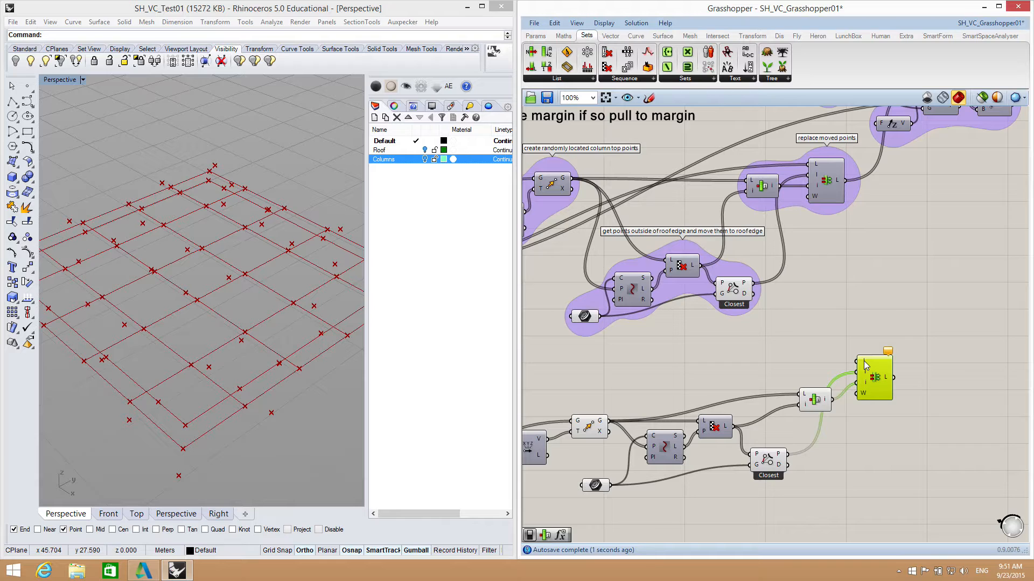
Step: Connect the new Flatten Tree's output to the L input of the new Replace Items component
{"action": "scroll", "coordinate": [852, 360], "scroll_direction": "down", "scroll_amount": 3}
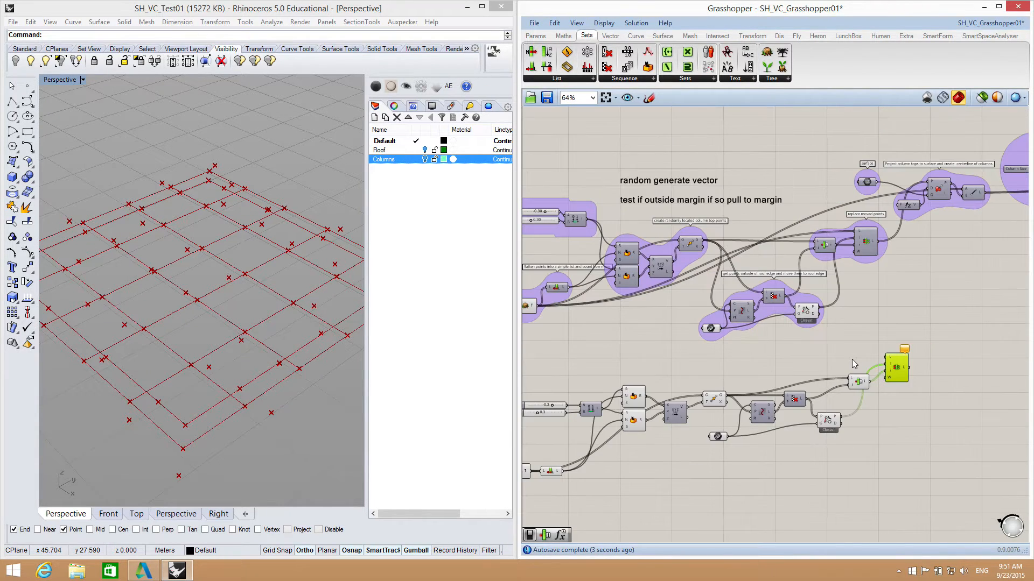
{"action": "right_click_drag", "start_coordinate": [851, 359], "coordinate": [872, 351]}
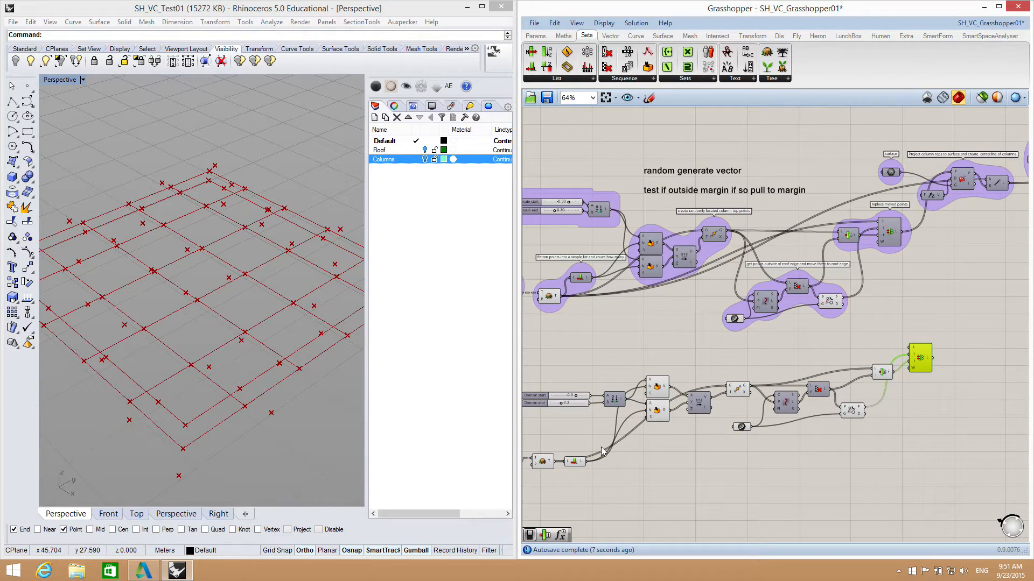
{"action": "left_click_drag", "start_coordinate": [554, 460], "coordinate": [905, 349]}
{"action": "right_click_drag", "start_coordinate": [918, 413], "coordinate": [776, 432]}
{"action": "left_click", "coordinate": [808, 355]}
{"action": "scroll", "coordinate": [787, 364], "scroll_direction": "up", "scroll_amount": 3}
{"action": "right_click_drag", "start_coordinate": [886, 407], "coordinate": [852, 444]}
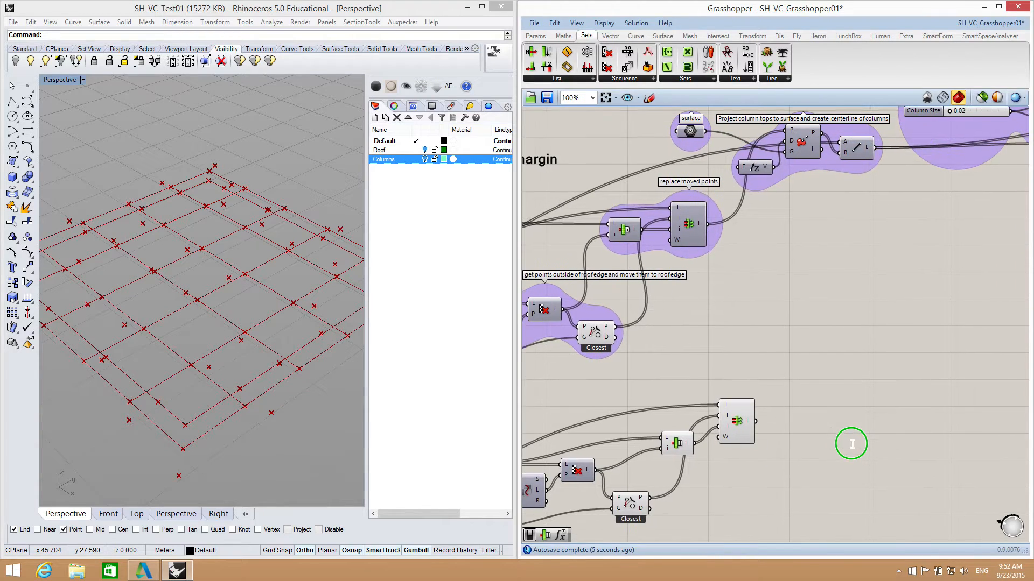
Step: Examine the new Replace Items' points in the model and the existing "Project column tops to surface and create centerline of columns" group
{"action": "left_click", "coordinate": [737, 424]}
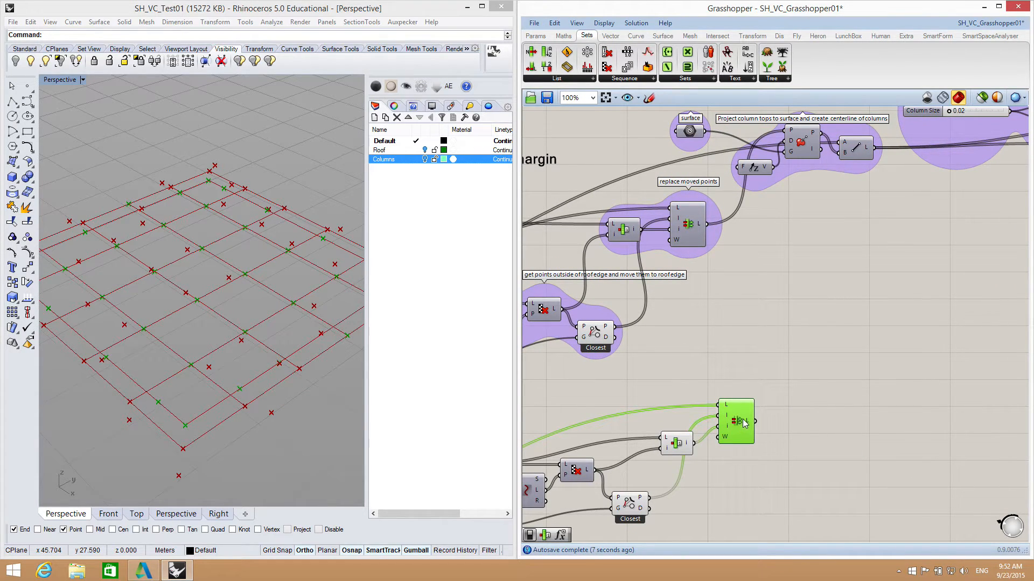
{"action": "mouse_move", "coordinate": [748, 423]}
{"action": "scroll", "coordinate": [800, 364], "scroll_direction": "down", "scroll_amount": 3}
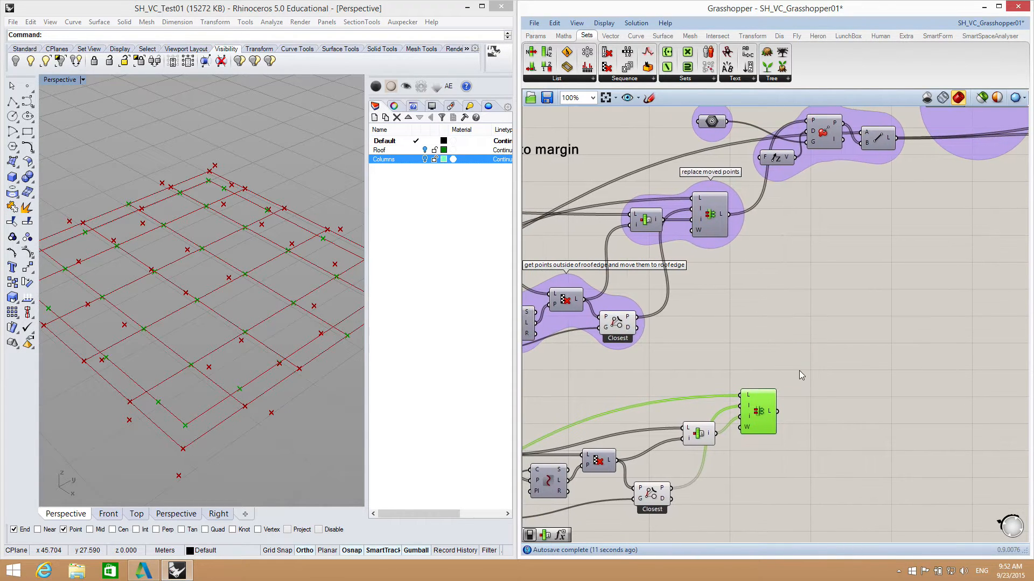
{"action": "right_click_drag", "start_coordinate": [806, 361], "coordinate": [859, 332]}
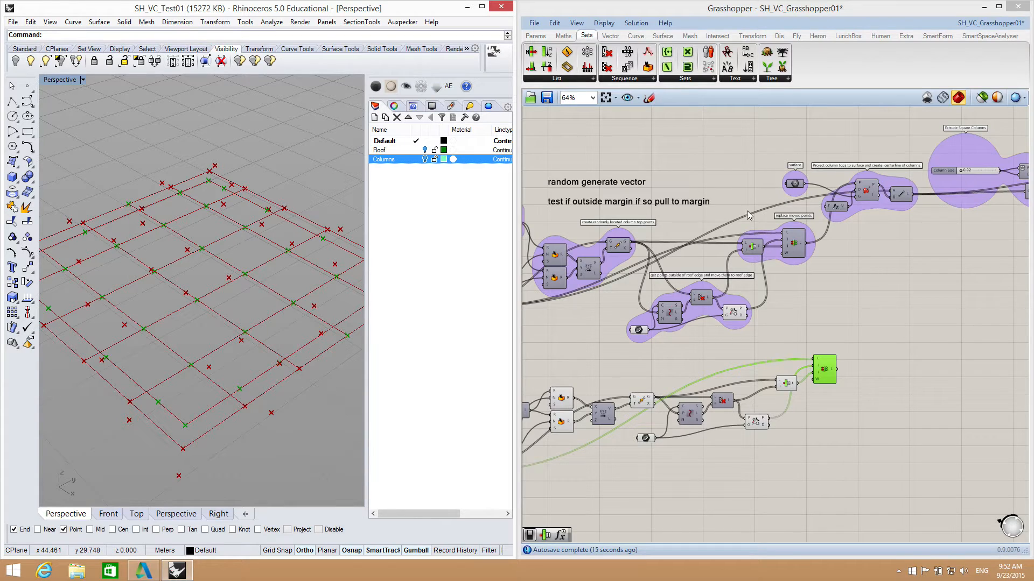
{"action": "scroll", "coordinate": [890, 233], "scroll_direction": "up", "scroll_amount": 2}
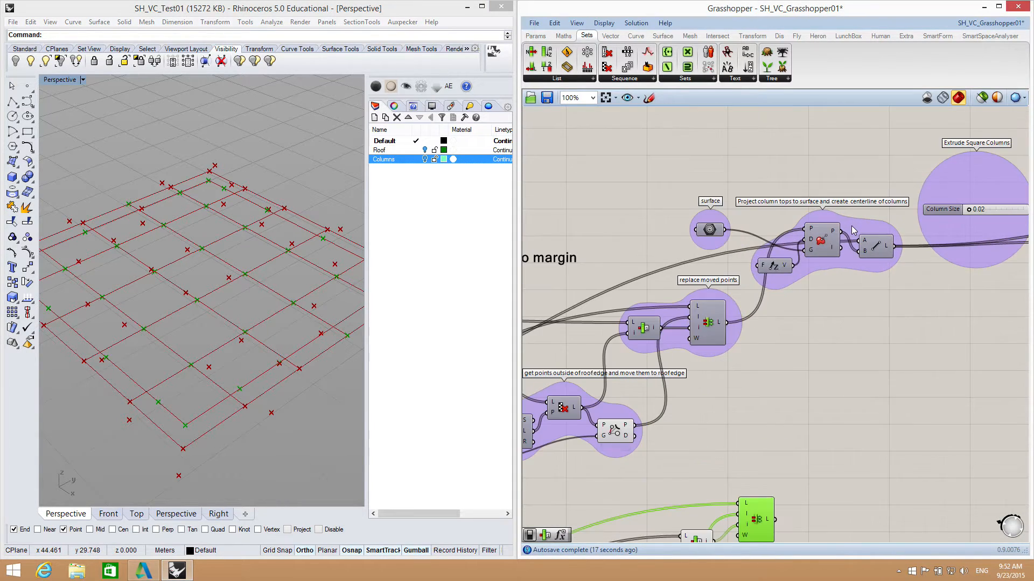
{"action": "scroll", "coordinate": [851, 225], "scroll_direction": "up", "scroll_amount": 3}
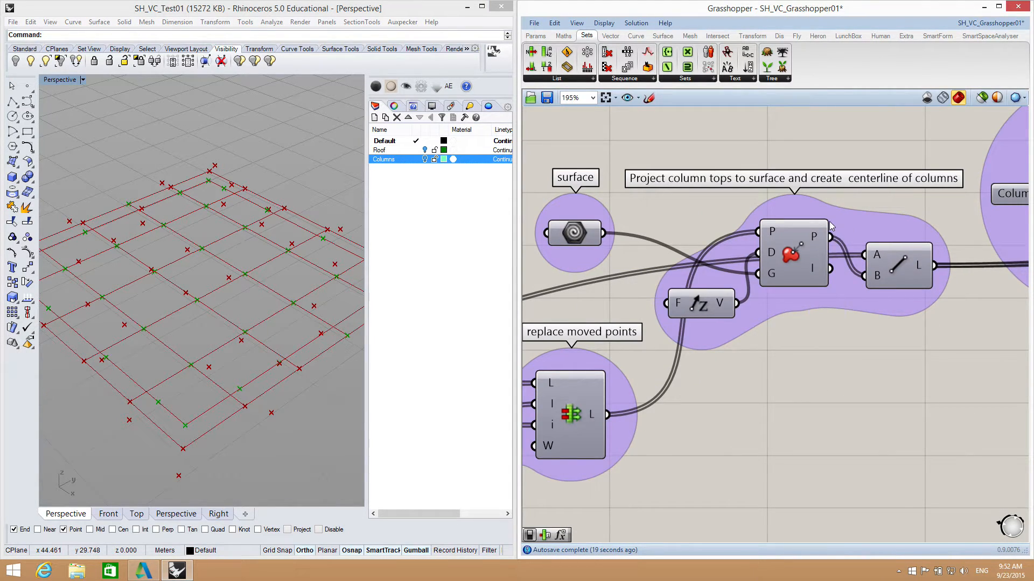
{"action": "scroll", "coordinate": [831, 225], "scroll_direction": "down", "scroll_amount": 1}
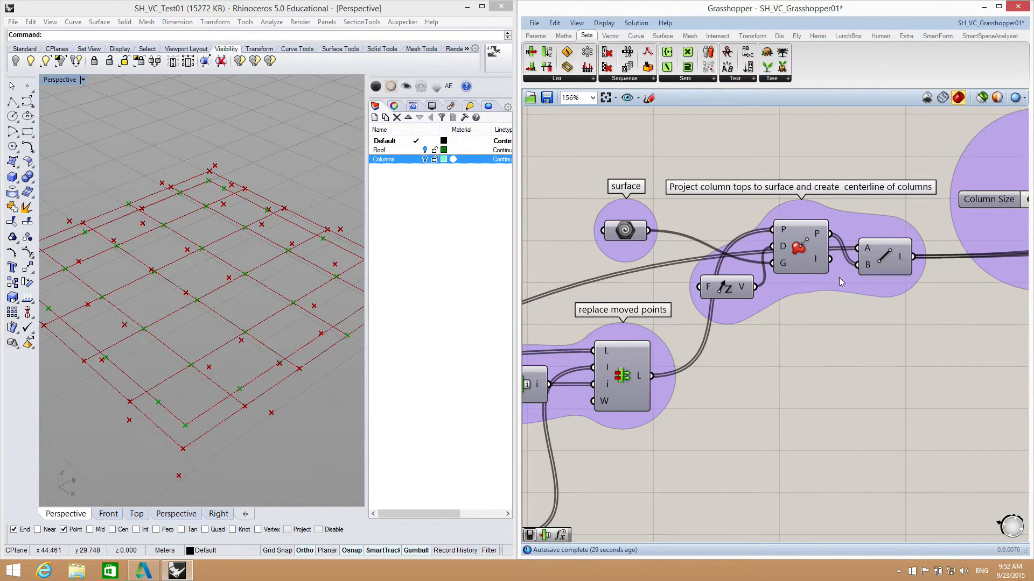
{"action": "right_click_drag", "start_coordinate": [771, 348], "coordinate": [820, 311]}
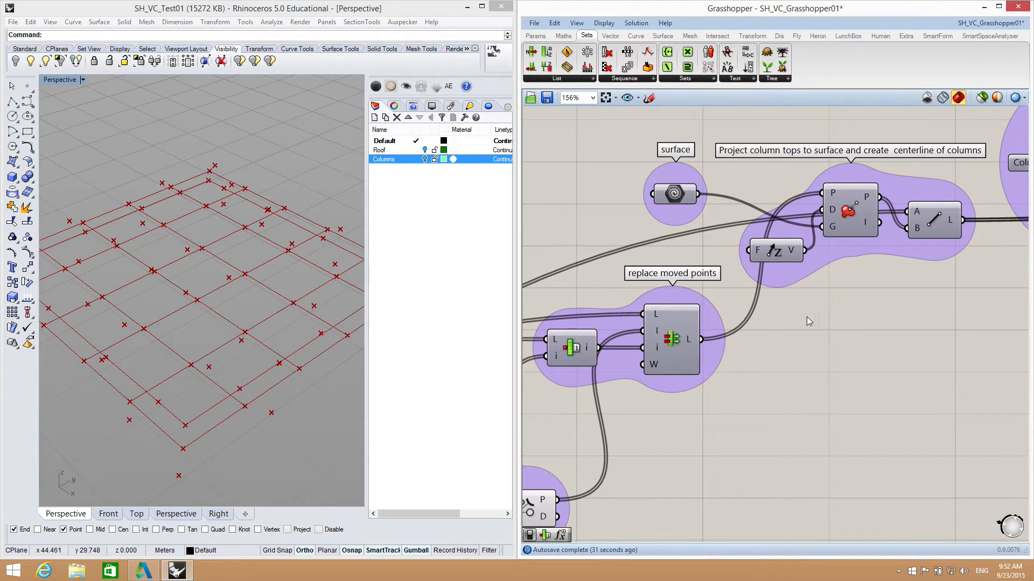
Step: Create a planar surface from the inner rectangular curve in Rhino and move it straight up above the point grid
{"action": "left_click", "coordinate": [307, 409]}
{"action": "left_click", "coordinate": [264, 375]}
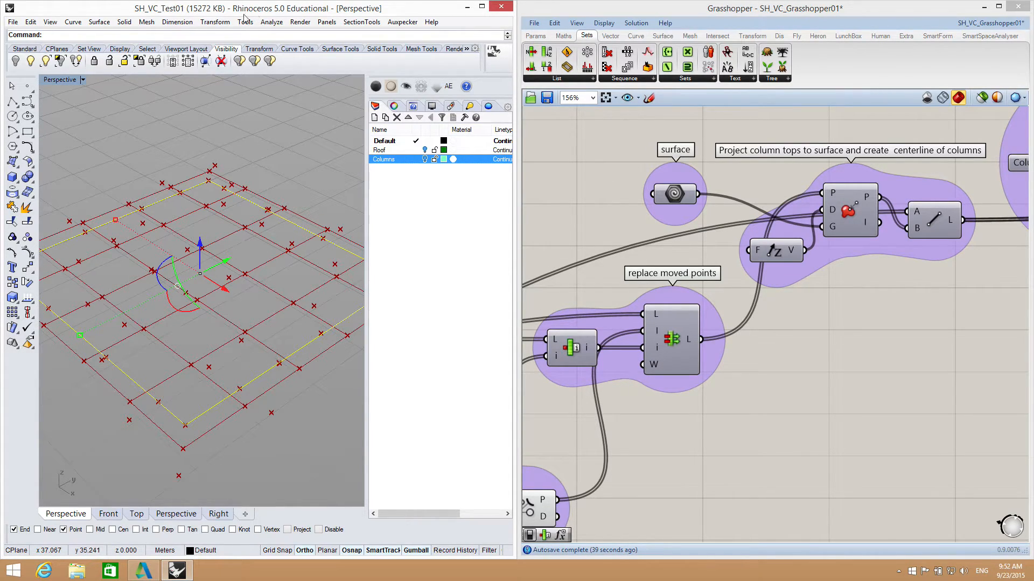
{"action": "left_click", "coordinate": [98, 22]}
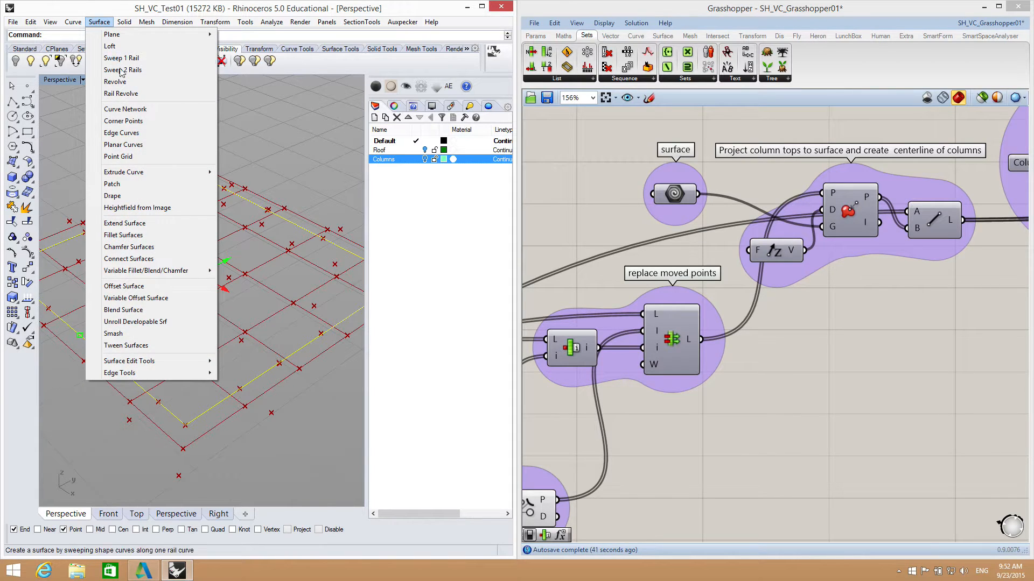
{"action": "left_click", "coordinate": [138, 146]}
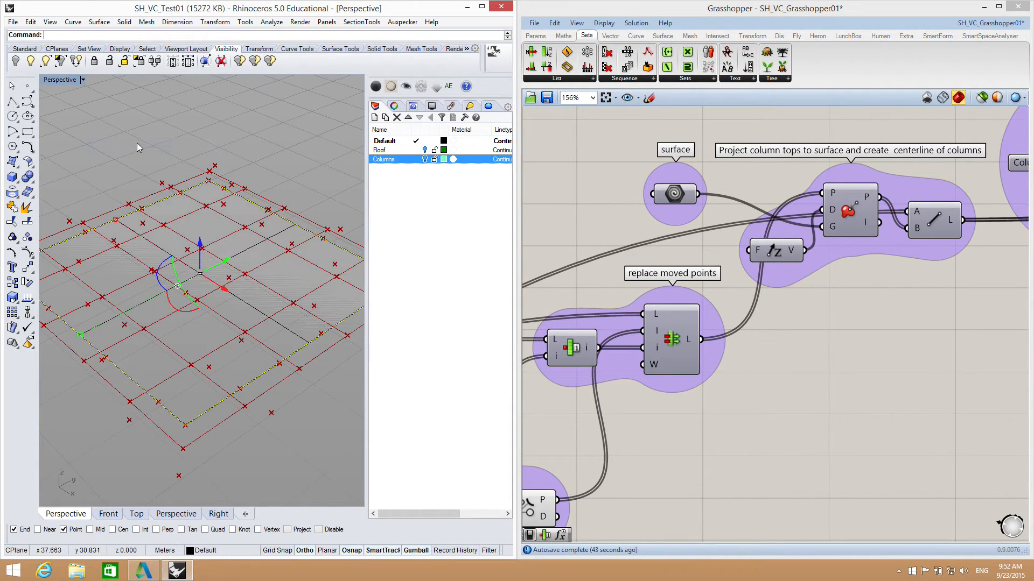
{"action": "left_click", "coordinate": [252, 249]}
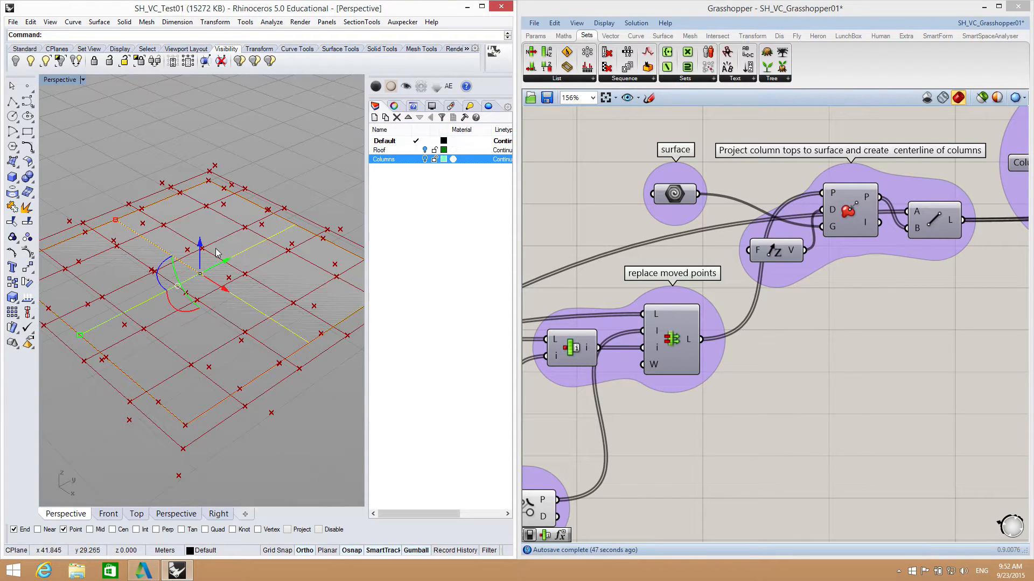
{"action": "left_click_drag", "start_coordinate": [199, 249], "coordinate": [210, 140]}
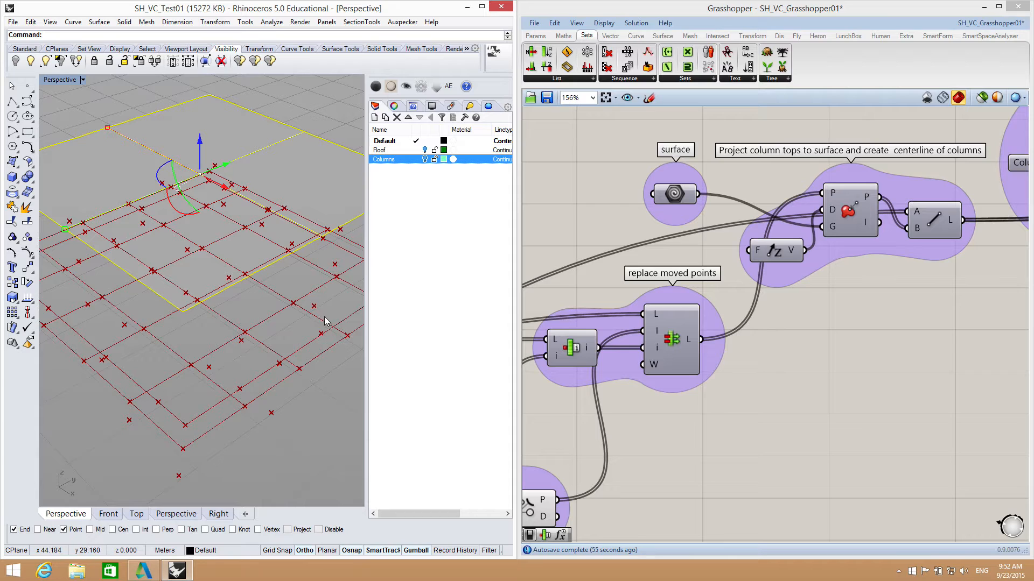
Step: Turn on the raised surface's control points and lift two opposite corners to warp it
{"action": "right_click", "coordinate": [27, 254]}
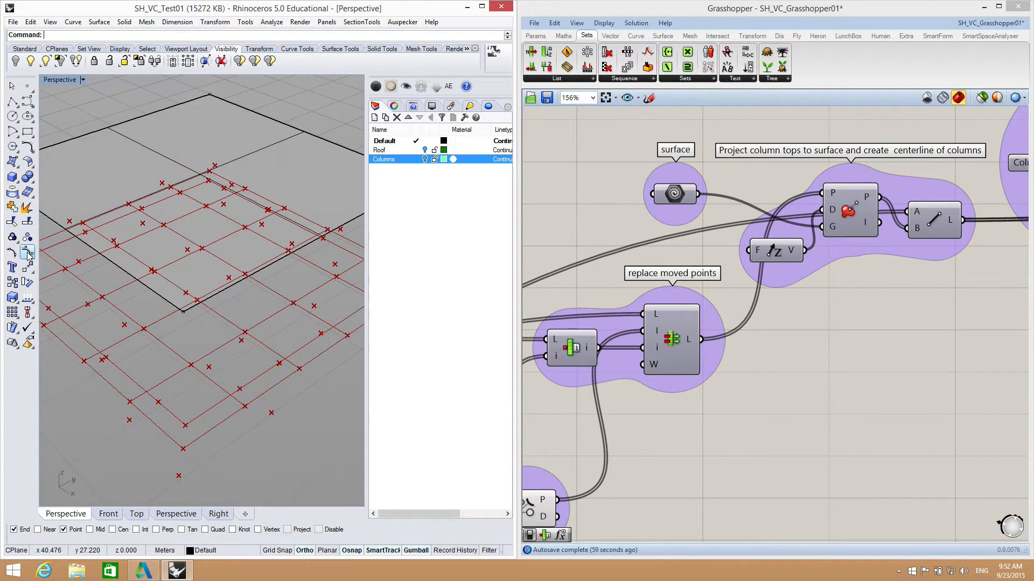
{"action": "right_click_drag", "start_coordinate": [173, 266], "coordinate": [166, 244]}
{"action": "left_click", "coordinate": [52, 184]}
{"action": "left_click_drag", "start_coordinate": [52, 172], "coordinate": [56, 100]}
{"action": "right_click_drag", "start_coordinate": [234, 210], "coordinate": [307, 224]}
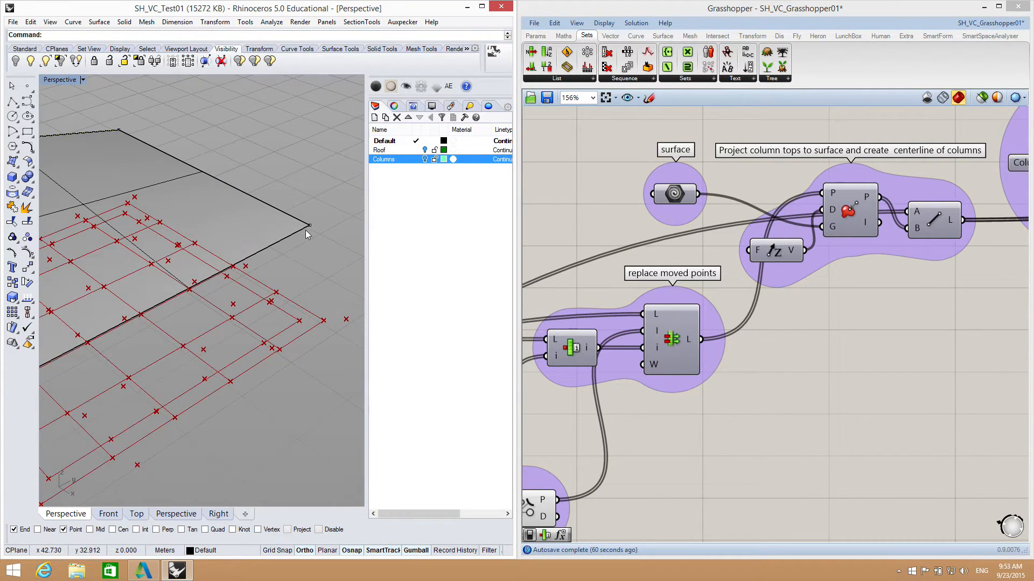
{"action": "left_click", "coordinate": [310, 225]}
{"action": "left_click_drag", "start_coordinate": [314, 212], "coordinate": [317, 123]}
{"action": "left_click", "coordinate": [321, 270]}
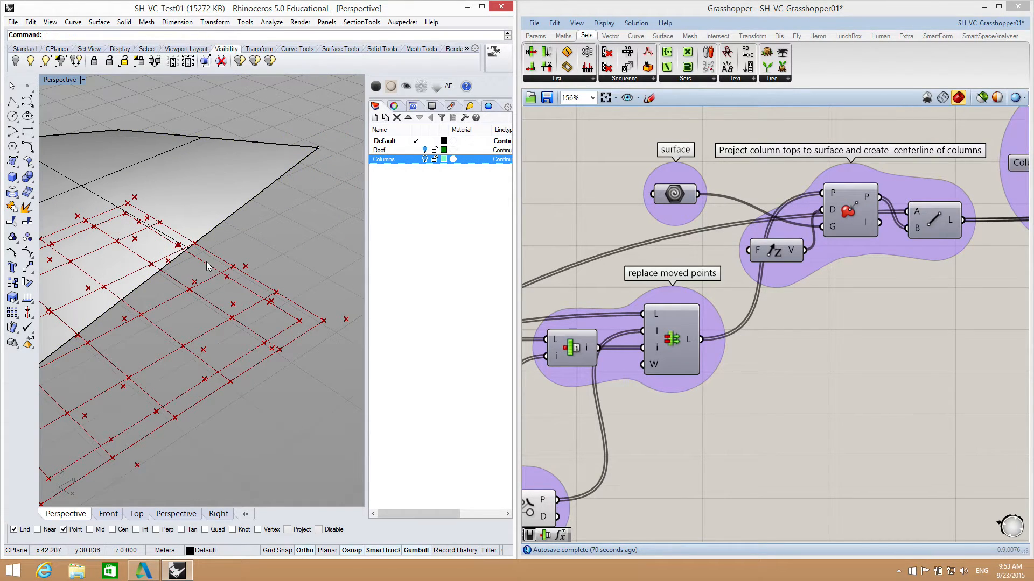
{"action": "scroll", "coordinate": [205, 260], "scroll_direction": "down", "scroll_amount": 6}
{"action": "right_click_drag", "start_coordinate": [206, 265], "coordinate": [263, 297], "text": "shift"}
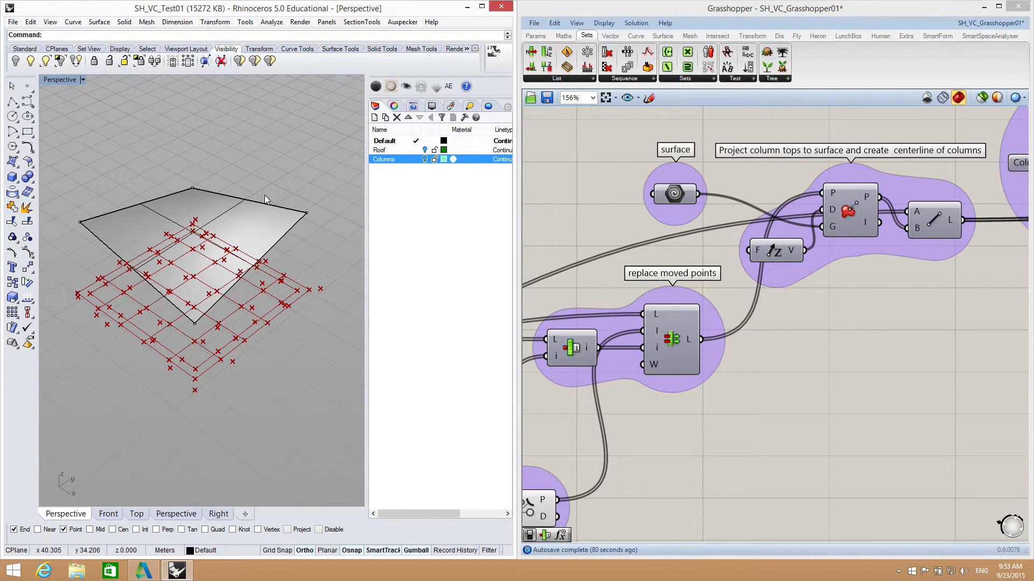
Step: Add a Surface parameter above the new Replace Items in Grasshopper and set it to the warped Rhino surface
{"action": "left_click", "coordinate": [231, 207]}
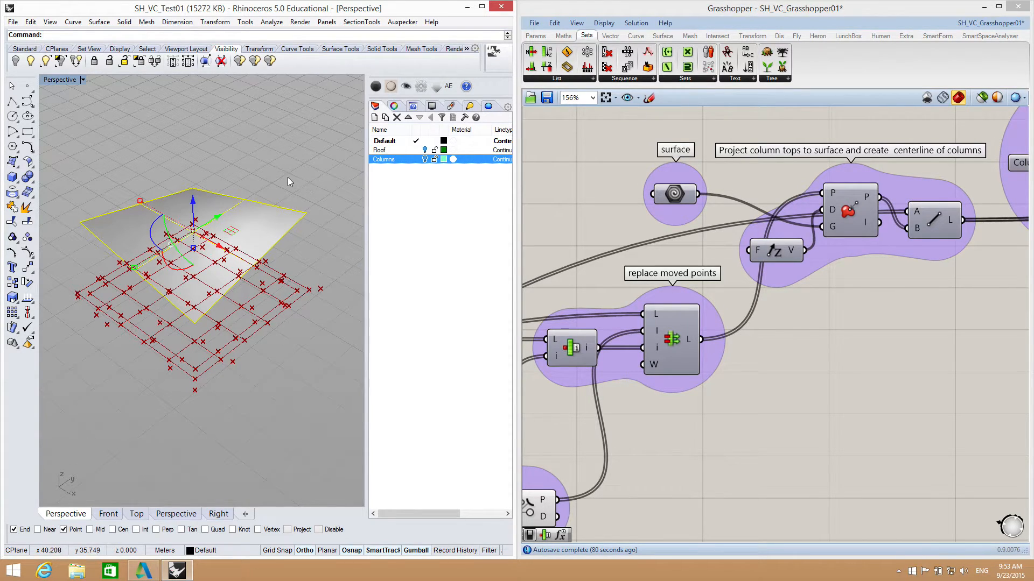
{"action": "right_click_drag", "start_coordinate": [679, 448], "coordinate": [691, 335]}
{"action": "scroll", "coordinate": [718, 394], "scroll_direction": "down", "scroll_amount": 1}
{"action": "right_click_drag", "start_coordinate": [759, 408], "coordinate": [698, 359]}
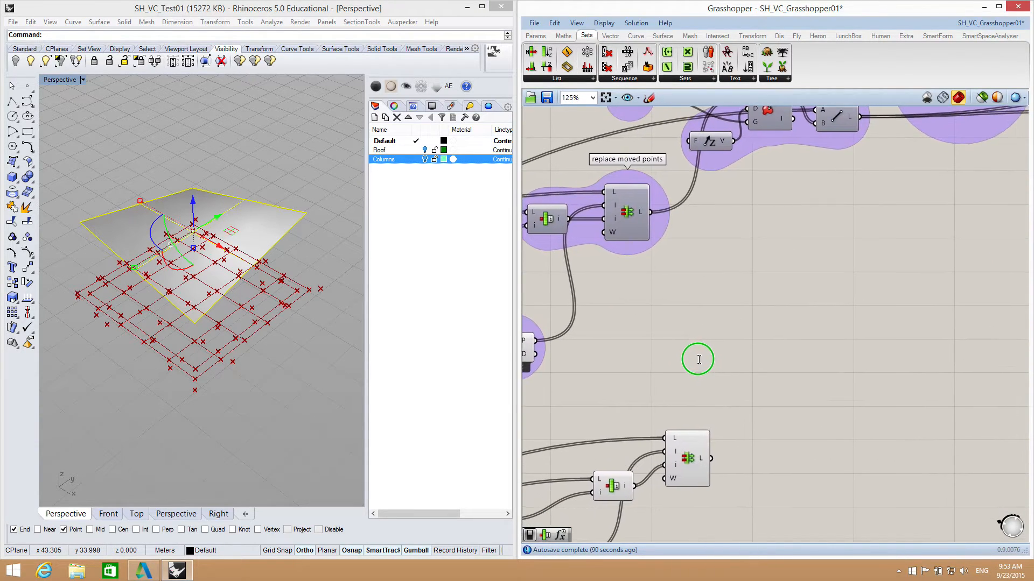
{"action": "double_click", "coordinate": [753, 397]}
{"action": "type", "text": "sur"}
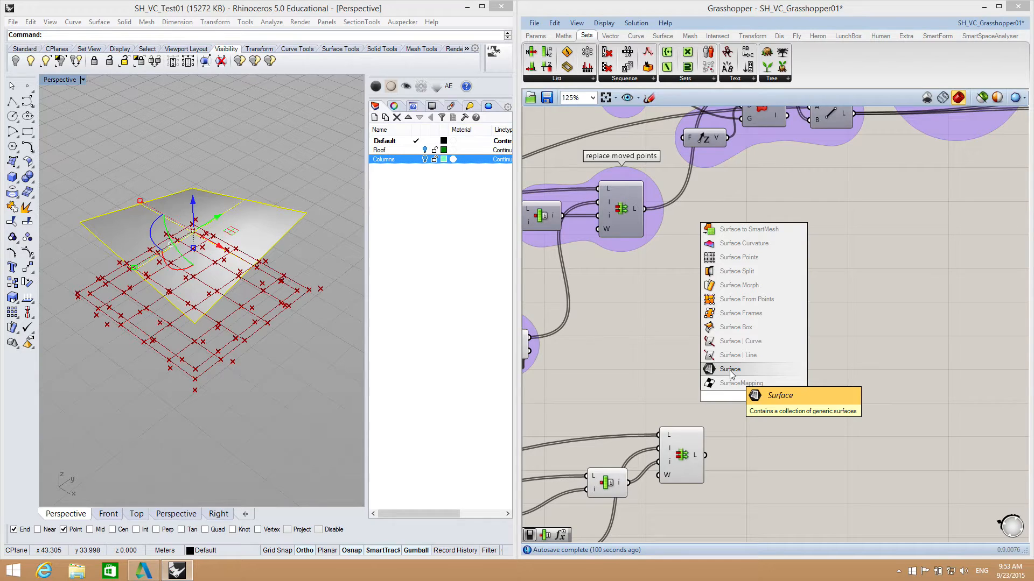
{"action": "left_click", "coordinate": [730, 371]}
{"action": "left_click_drag", "start_coordinate": [756, 396], "coordinate": [759, 377]}
{"action": "right_click", "coordinate": [759, 376]}
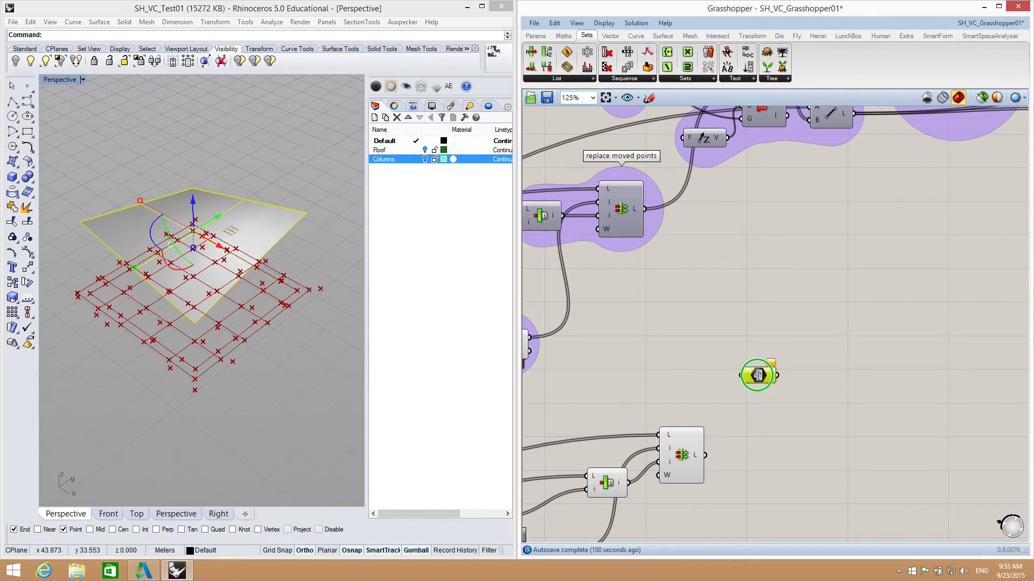
{"action": "right_click", "coordinate": [758, 375]}
{"action": "left_click", "coordinate": [795, 462]}
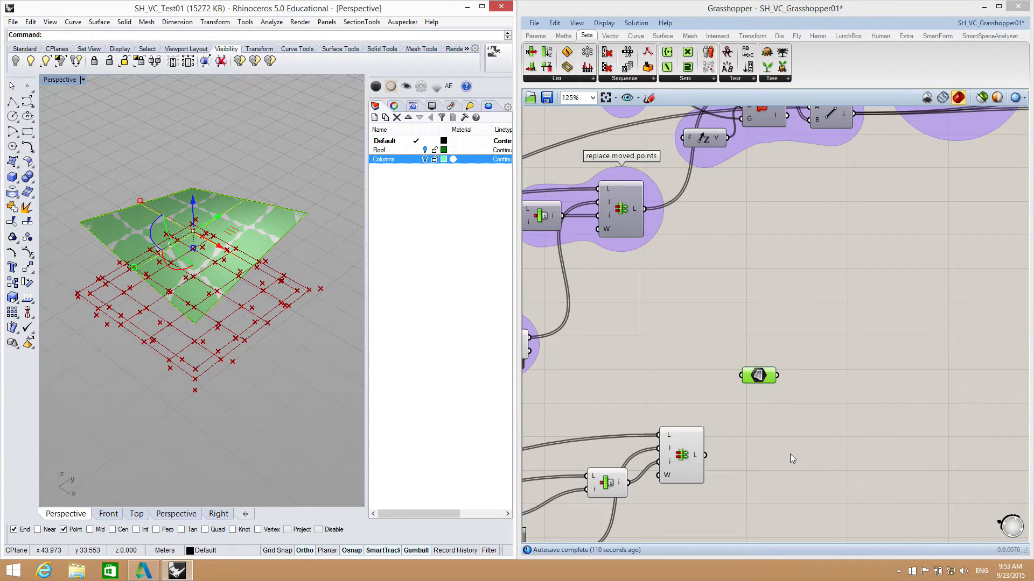
Step: Add a Project Point component beside the new Surface parameter and connect the surface to its Geometry input
{"action": "right_click_drag", "start_coordinate": [784, 443], "coordinate": [709, 464]}
{"action": "right_click_drag", "start_coordinate": [771, 368], "coordinate": [756, 378]}
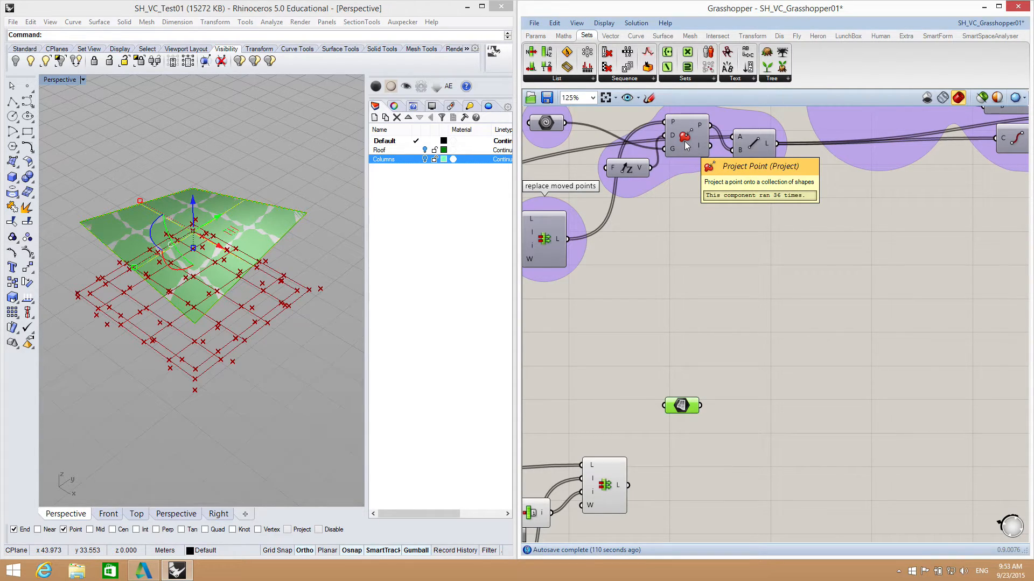
{"action": "double_click", "coordinate": [752, 434]}
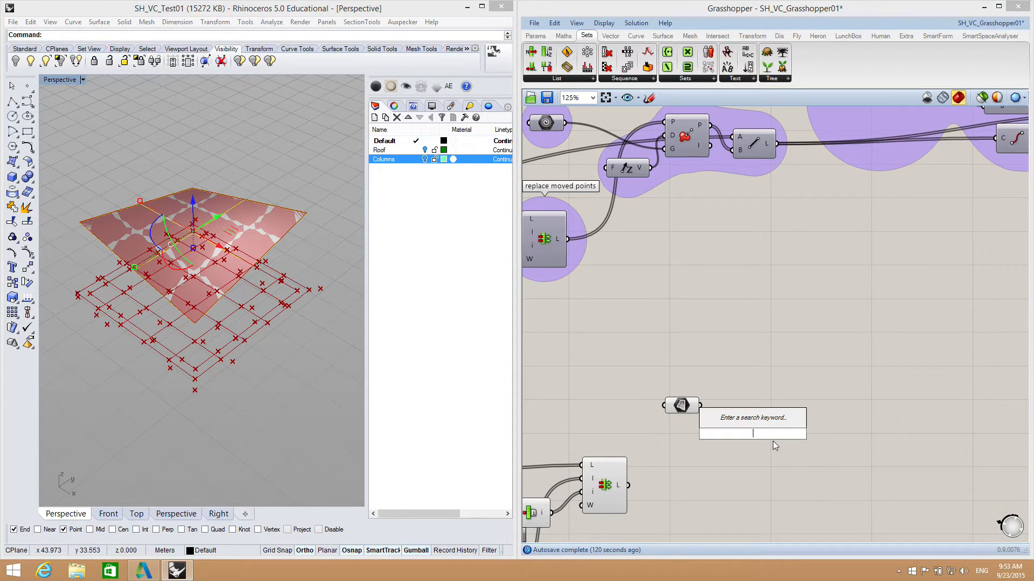
{"action": "type", "text": "pro"}
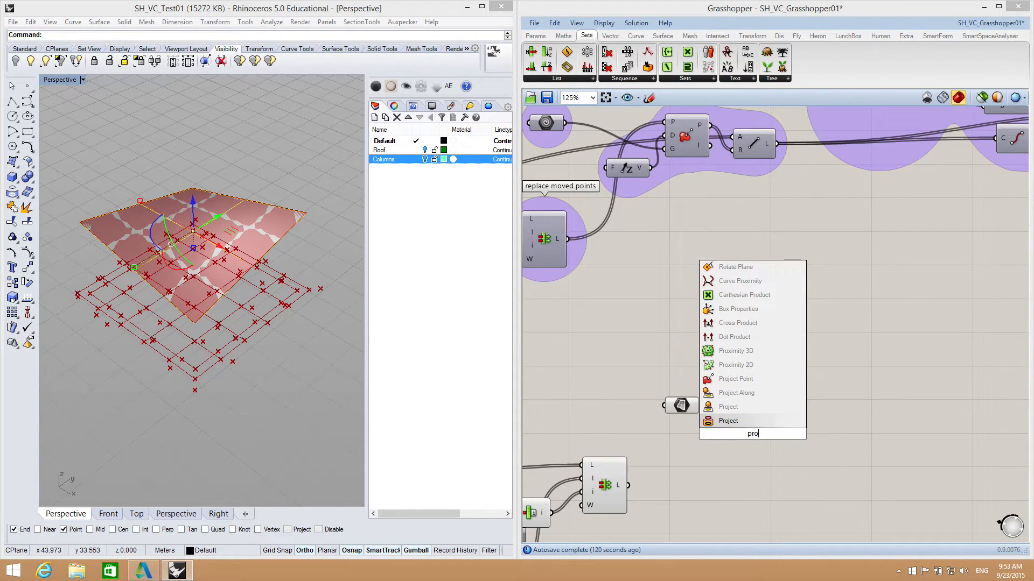
{"action": "left_click", "coordinate": [737, 379]}
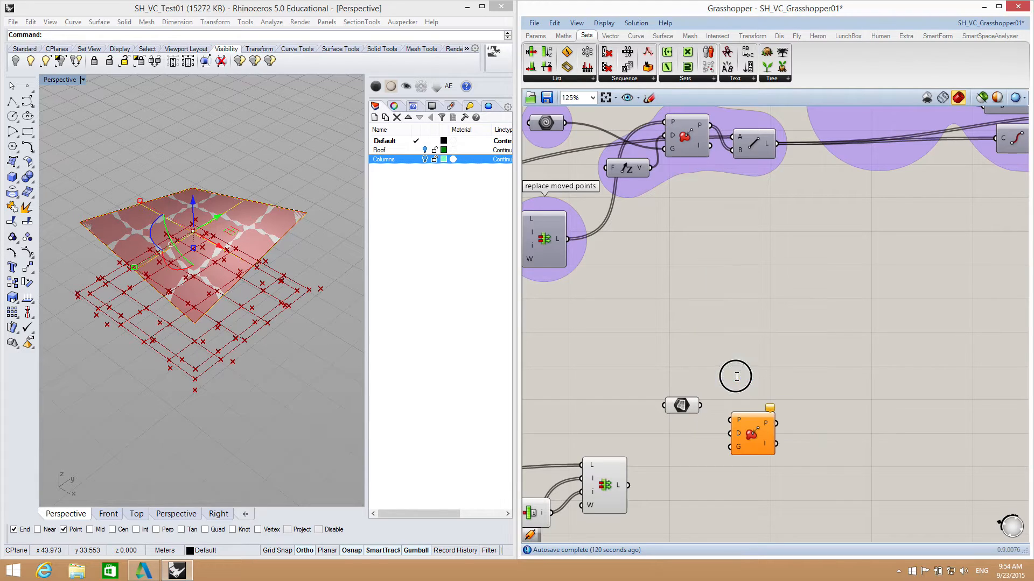
{"action": "left_click_drag", "start_coordinate": [743, 426], "coordinate": [743, 412]}
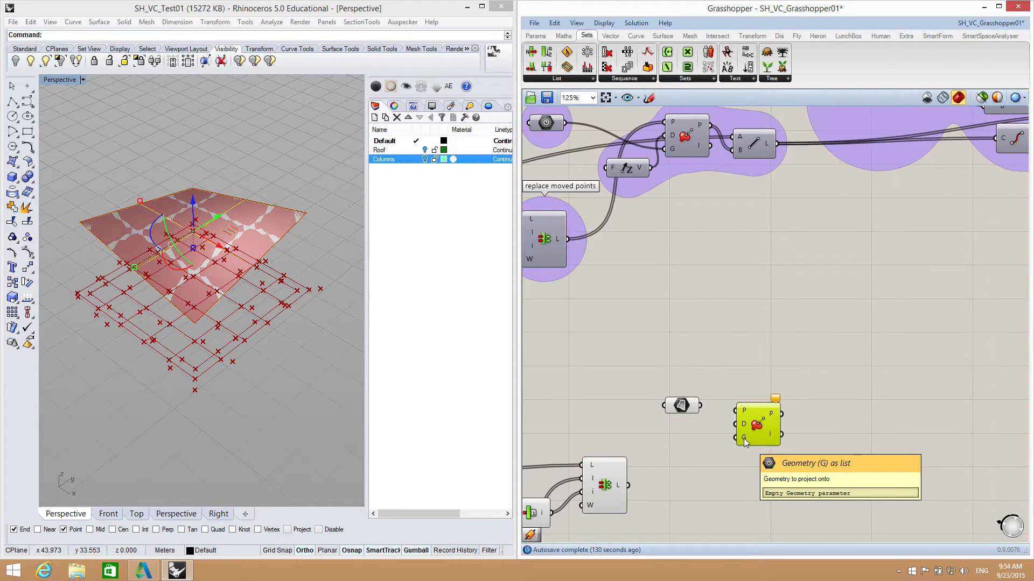
{"action": "mouse_move", "coordinate": [754, 426]}
{"action": "left_mouse_down"}
{"action": "mouse_move", "coordinate": [758, 408]}
{"action": "mouse_move", "coordinate": [702, 407]}
{"action": "mouse_move", "coordinate": [739, 420]}
{"action": "left_mouse_up"}
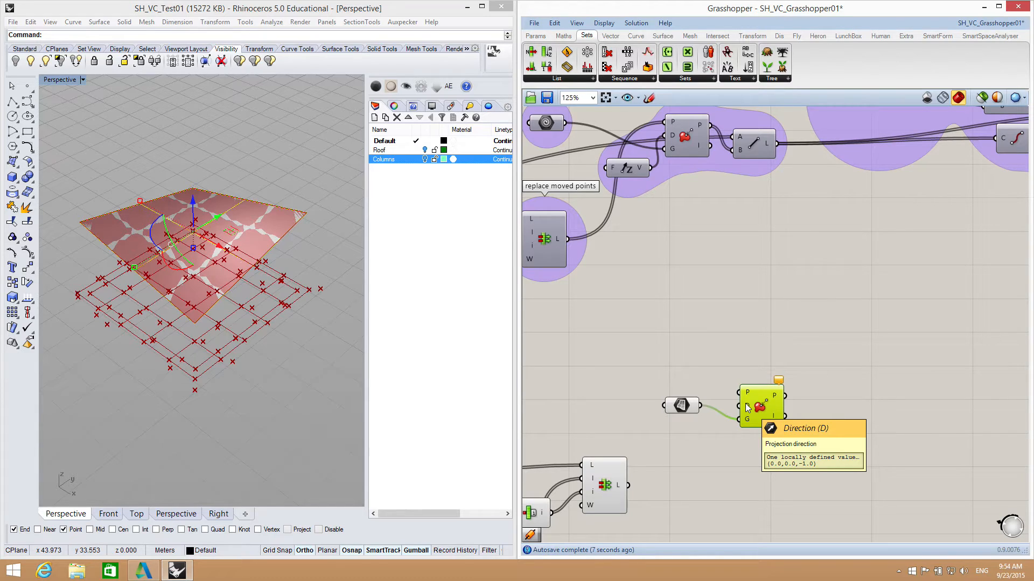
Step: Add a Unit Z vector below the Surface parameter and connect it to the new Project Point's Direction input
{"action": "double_click", "coordinate": [684, 369]}
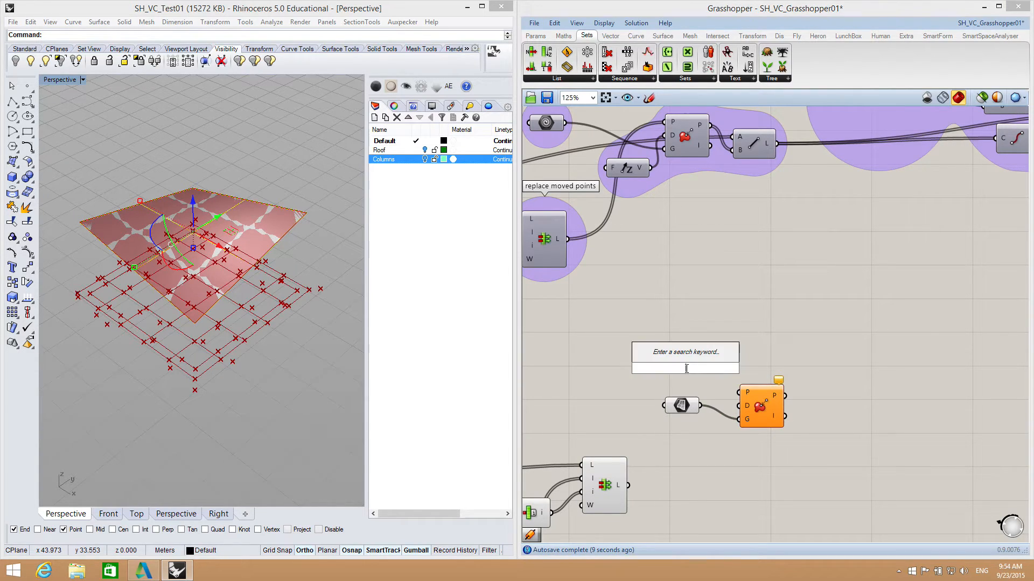
{"action": "type", "text": "z"}
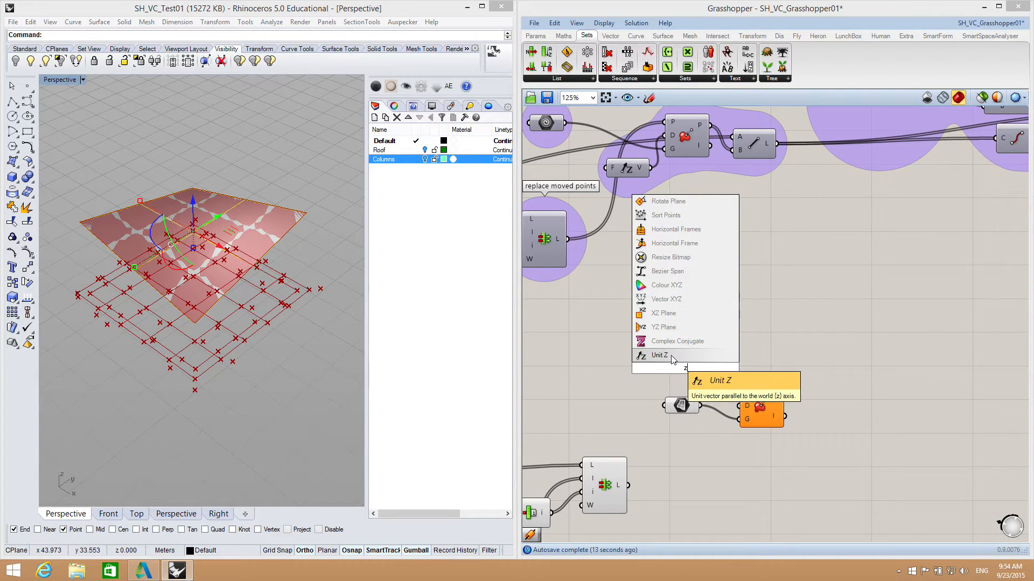
{"action": "left_click", "coordinate": [672, 356]}
{"action": "left_click_drag", "start_coordinate": [696, 423], "coordinate": [691, 442]}
{"action": "right_click_drag", "start_coordinate": [712, 466], "coordinate": [761, 475]}
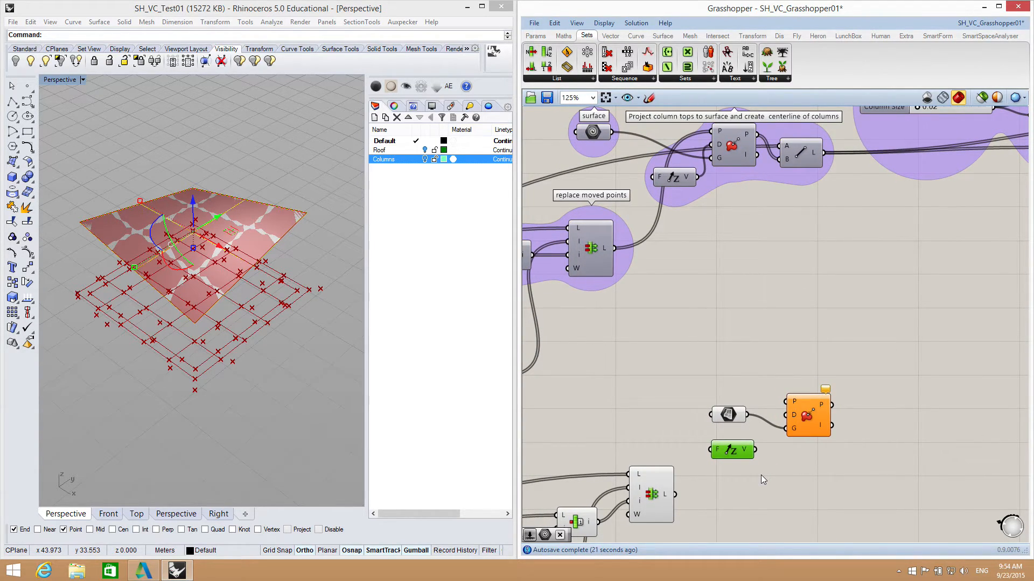
{"action": "mouse_move", "coordinate": [809, 423]}
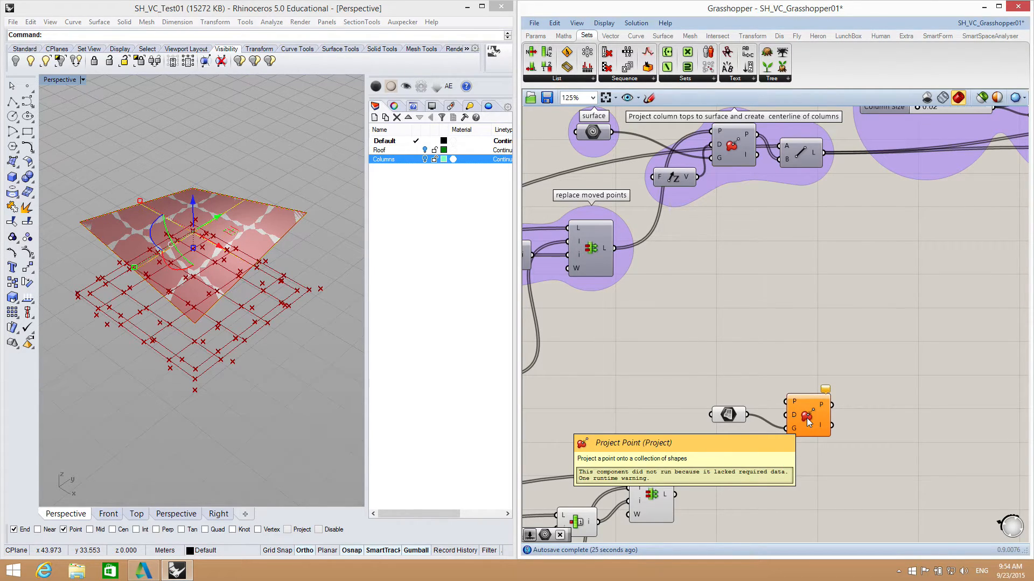
{"action": "key", "text": "ctrl+v"}
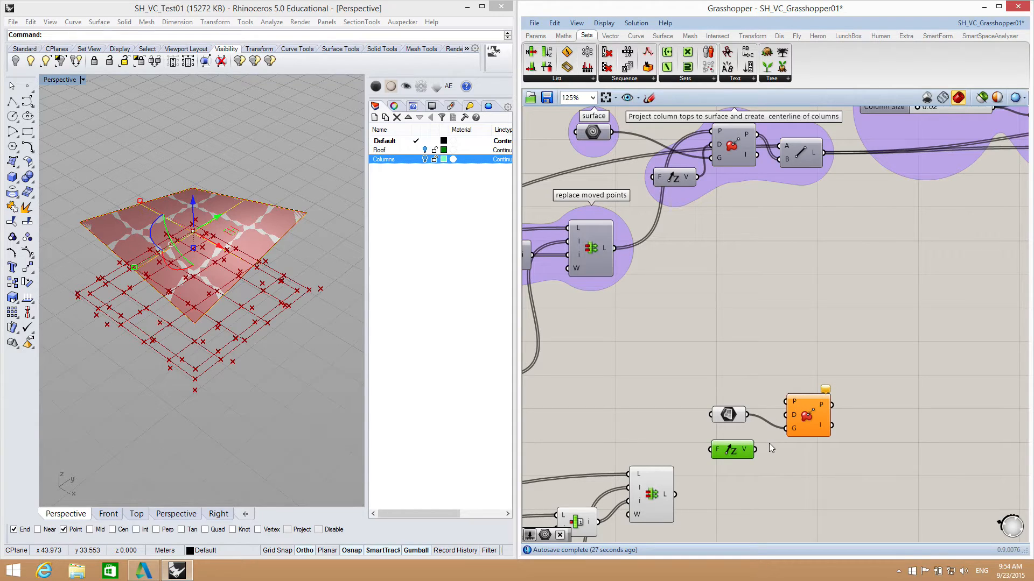
{"action": "left_click_drag", "start_coordinate": [756, 450], "coordinate": [784, 421]}
Step: Connect the new Replace Items' list output to the Point input of the new Project Point component
{"action": "right_click_drag", "start_coordinate": [848, 459], "coordinate": [768, 365]}
{"action": "right_click_drag", "start_coordinate": [667, 283], "coordinate": [717, 247]}
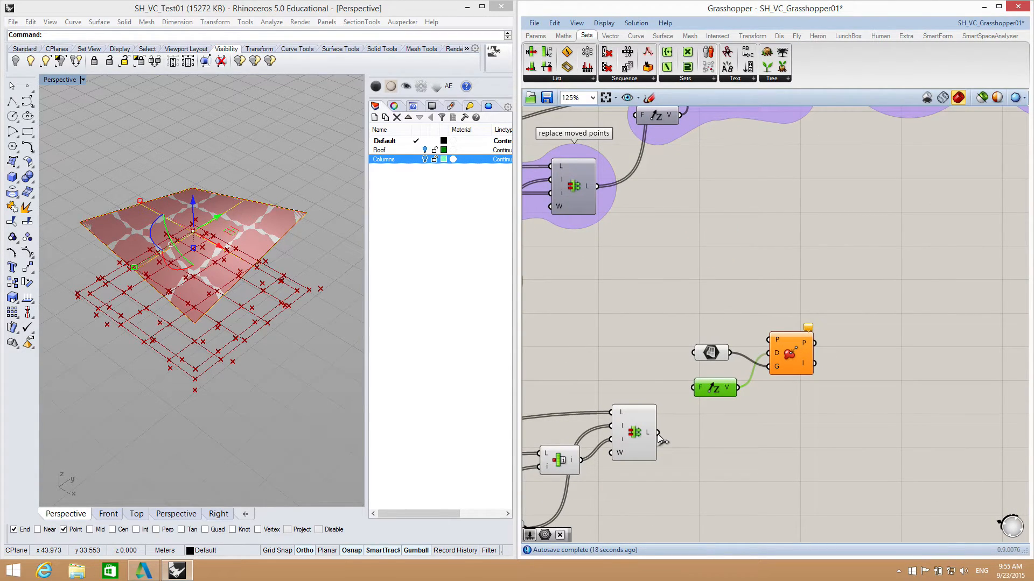
{"action": "left_click_drag", "start_coordinate": [657, 433], "coordinate": [771, 340]}
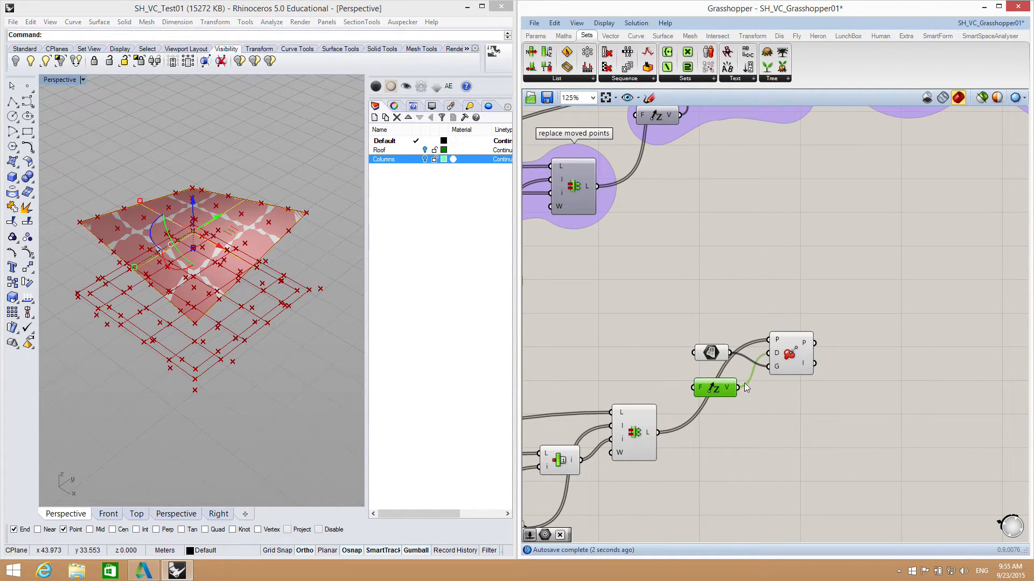
Step: Turn off the preview of the new Replace Items, item index and Pull Point components together
{"action": "right_click_drag", "start_coordinate": [703, 468], "coordinate": [759, 440]}
{"action": "left_click_drag", "start_coordinate": [768, 461], "coordinate": [603, 294]}
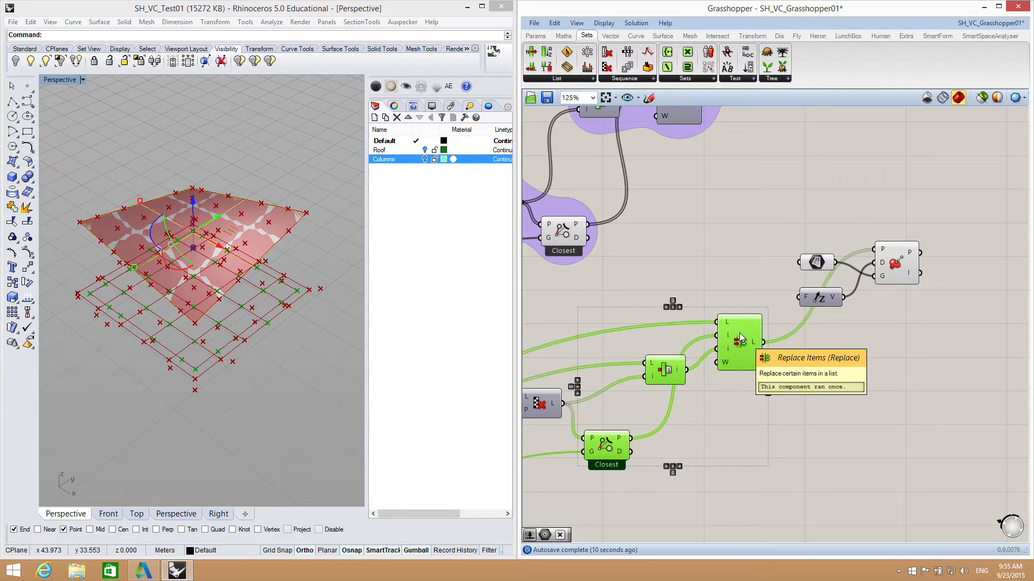
{"action": "key", "text": "space"}
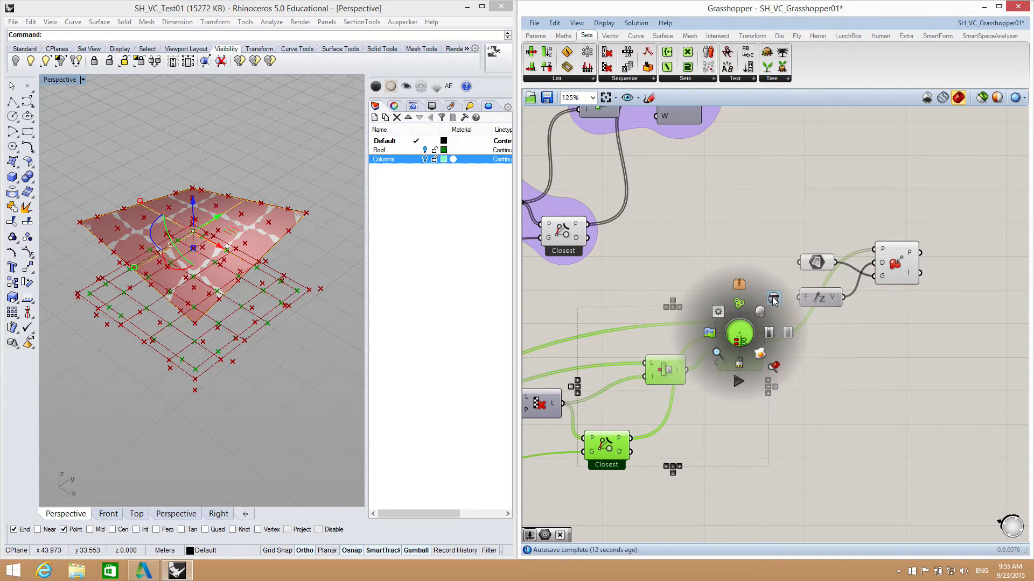
{"action": "left_click", "coordinate": [809, 370]}
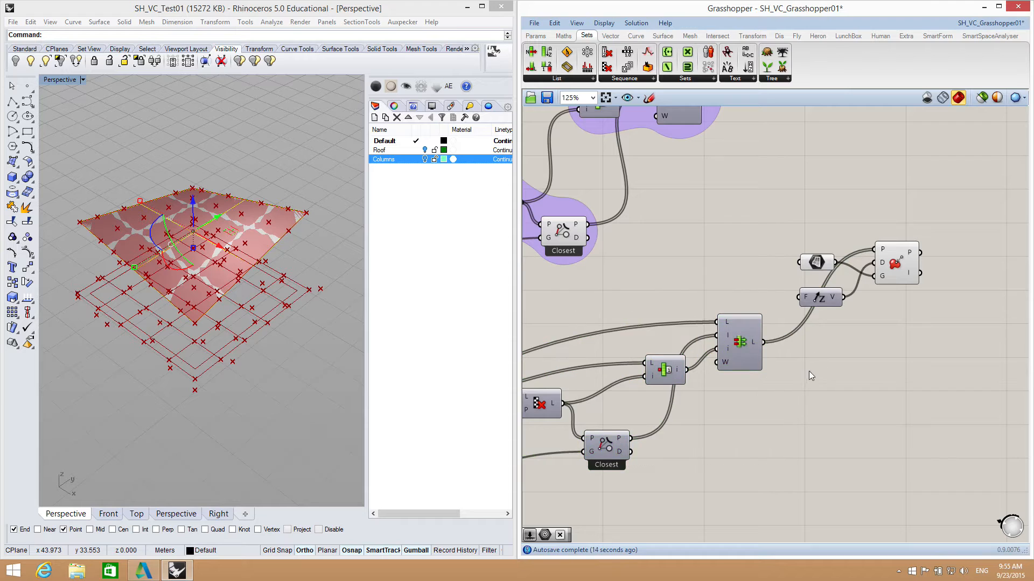
Step: Examine the projected points on the warped surface and the existing groups that follow the column-top projection
{"action": "right_click_drag", "start_coordinate": [843, 349], "coordinate": [729, 386]}
{"action": "left_click", "coordinate": [806, 305]}
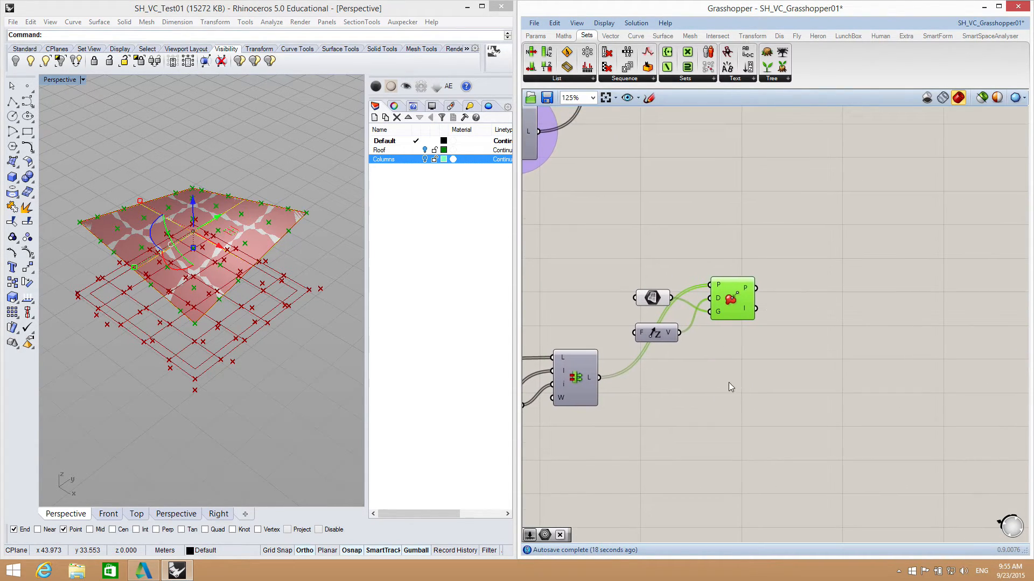
{"action": "left_click", "coordinate": [468, 306]}
{"action": "right_click_drag", "start_coordinate": [284, 314], "coordinate": [227, 276]}
{"action": "scroll", "coordinate": [203, 275], "scroll_direction": "up", "scroll_amount": 3}
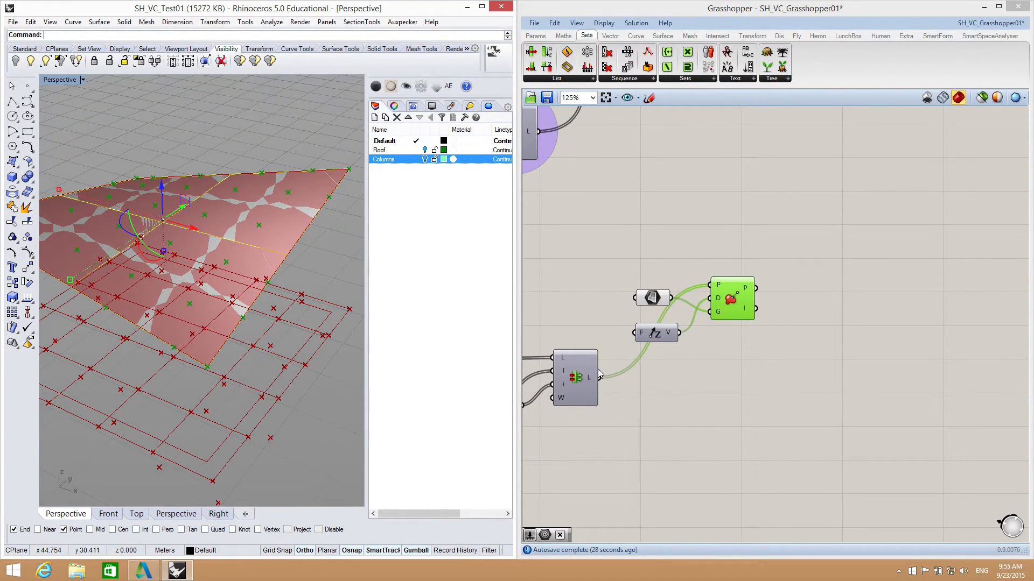
{"action": "scroll", "coordinate": [750, 361], "scroll_direction": "down", "scroll_amount": 5}
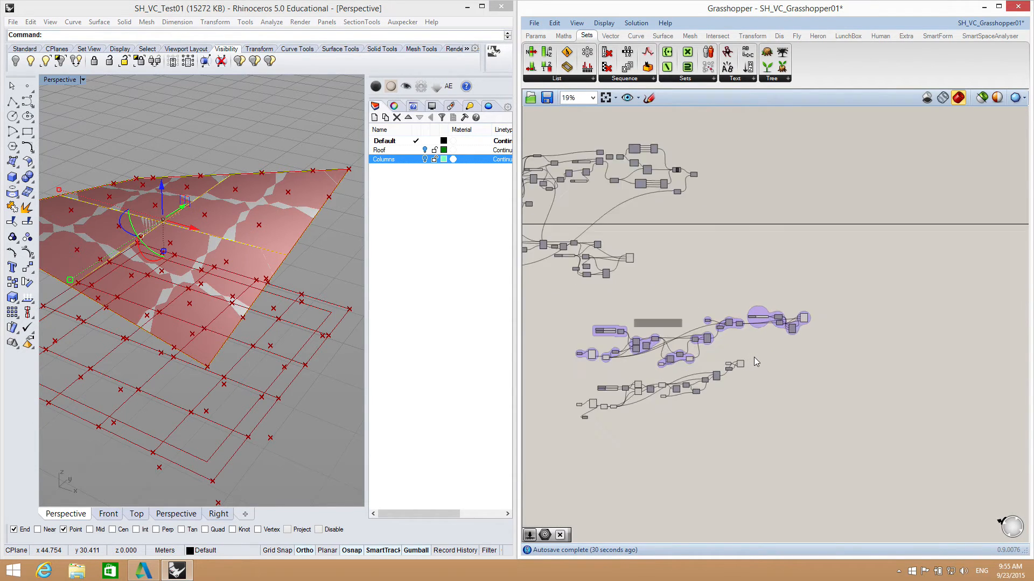
{"action": "scroll", "coordinate": [753, 357], "scroll_direction": "up", "scroll_amount": 5}
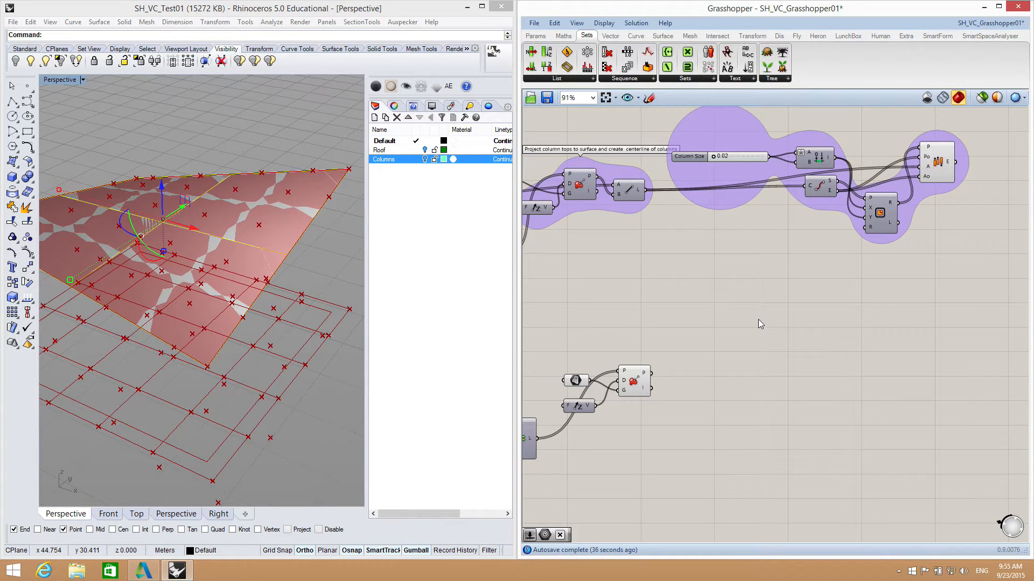
{"action": "right_click_drag", "start_coordinate": [683, 386], "coordinate": [764, 349]}
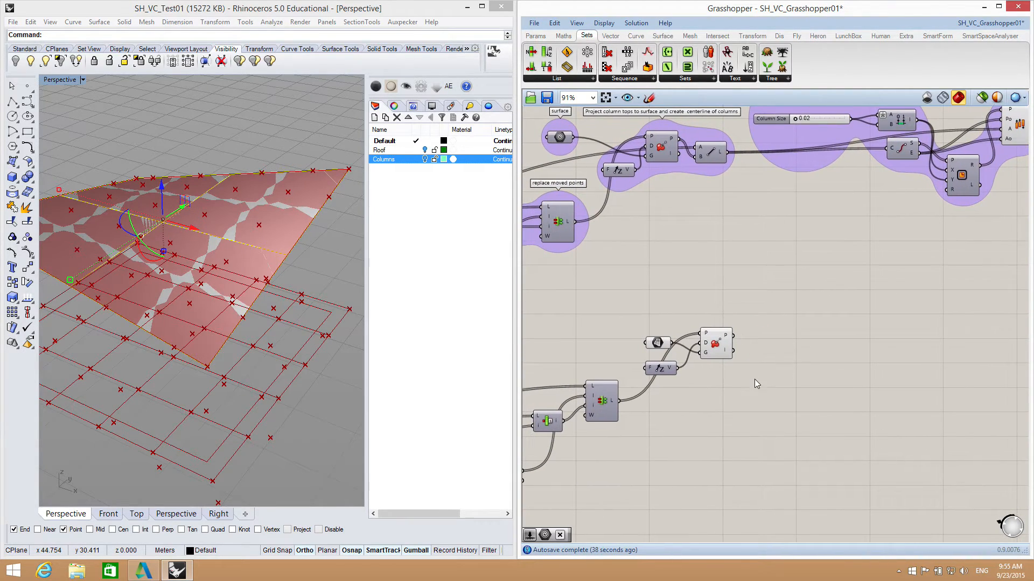
Step: Add a two-point Line component beside the new Project Point component
{"action": "scroll", "coordinate": [755, 379], "scroll_direction": "up", "scroll_amount": 3}
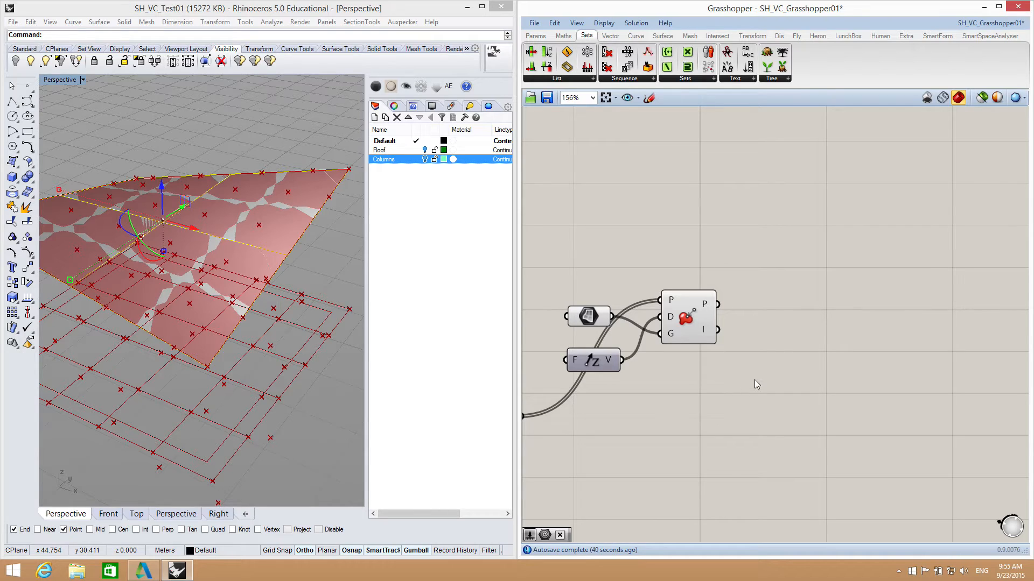
{"action": "double_click", "coordinate": [776, 355]}
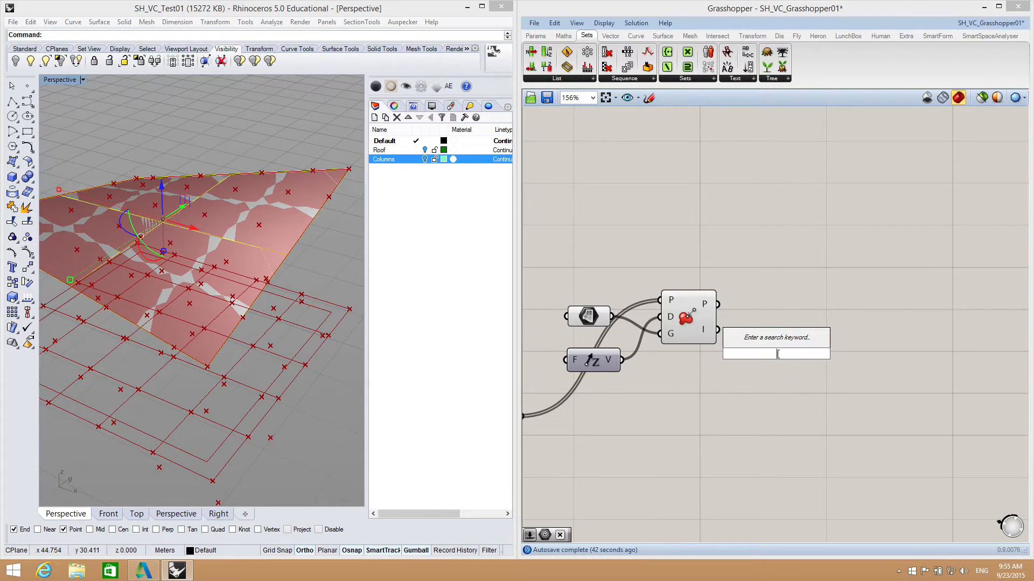
{"action": "type", "text": "lin"}
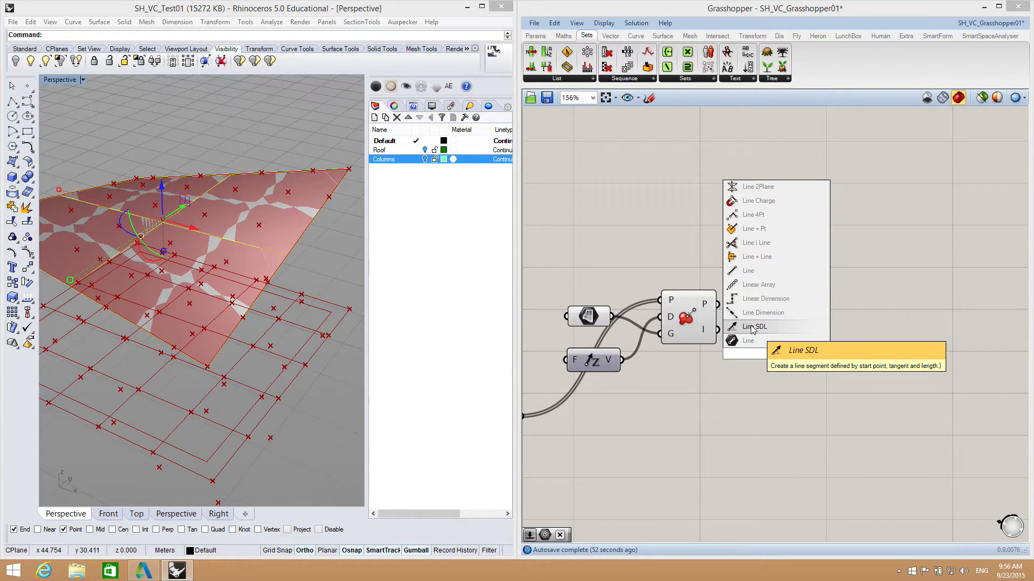
{"action": "left_click", "coordinate": [752, 275]}
{"action": "left_click_drag", "start_coordinate": [782, 360], "coordinate": [798, 335]}
Step: Connect the original column base points from the start of the new definition to the Line's A input
{"action": "scroll", "coordinate": [793, 376], "scroll_direction": "down", "scroll_amount": 4}
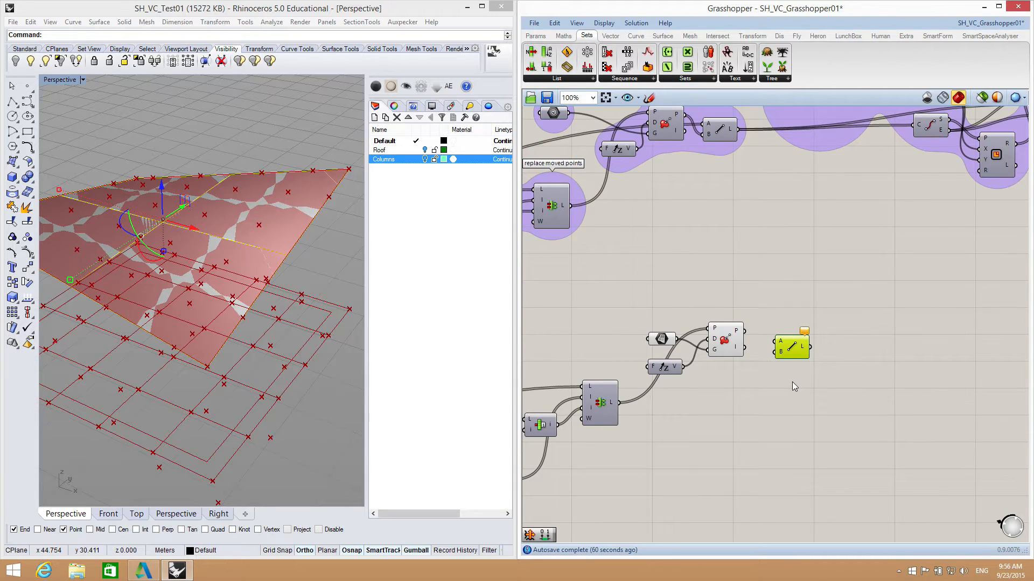
{"action": "mouse_move", "coordinate": [795, 374]}
{"action": "right_mouse_down"}
{"action": "mouse_move", "coordinate": [807, 365]}
{"action": "mouse_move", "coordinate": [806, 397]}
{"action": "mouse_move", "coordinate": [799, 375]}
{"action": "right_mouse_up"}
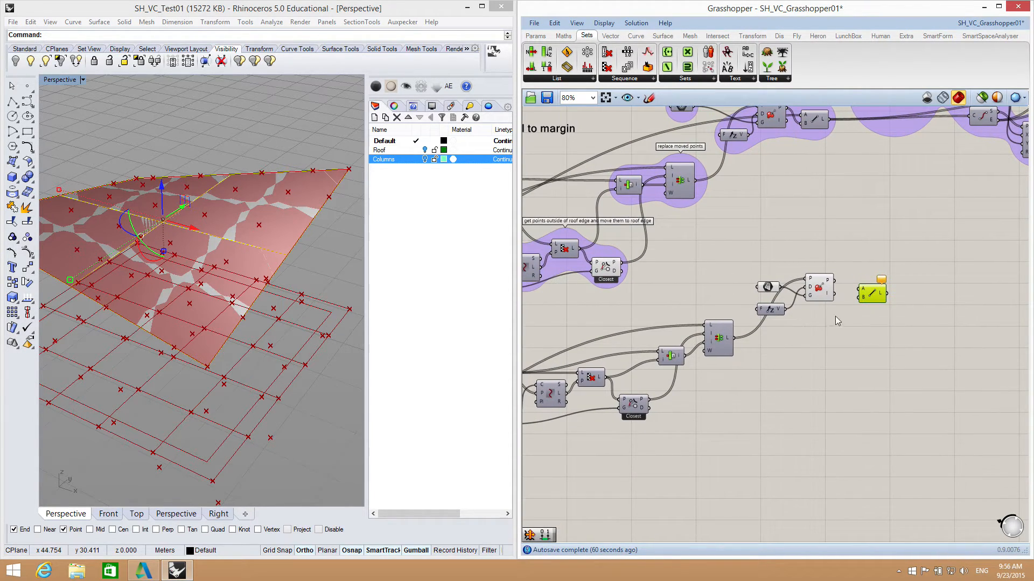
{"action": "right_click_drag", "start_coordinate": [767, 409], "coordinate": [877, 386]}
{"action": "scroll", "coordinate": [806, 402], "scroll_direction": "down", "scroll_amount": 1}
{"action": "right_click_drag", "start_coordinate": [696, 433], "coordinate": [750, 426]}
{"action": "left_click_drag", "start_coordinate": [579, 401], "coordinate": [847, 259]}
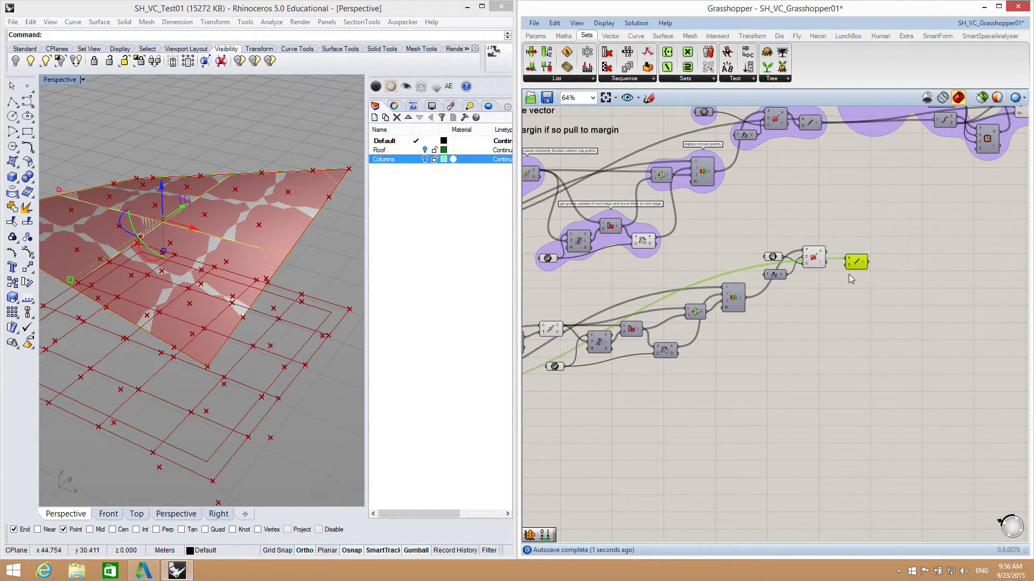
Step: Connect the projected points from Project Point to the Line's B input to create the column centerlines
{"action": "scroll", "coordinate": [850, 278], "scroll_direction": "up", "scroll_amount": 4}
{"action": "right_click_drag", "start_coordinate": [867, 307], "coordinate": [890, 315]}
{"action": "mouse_move", "coordinate": [815, 240]}
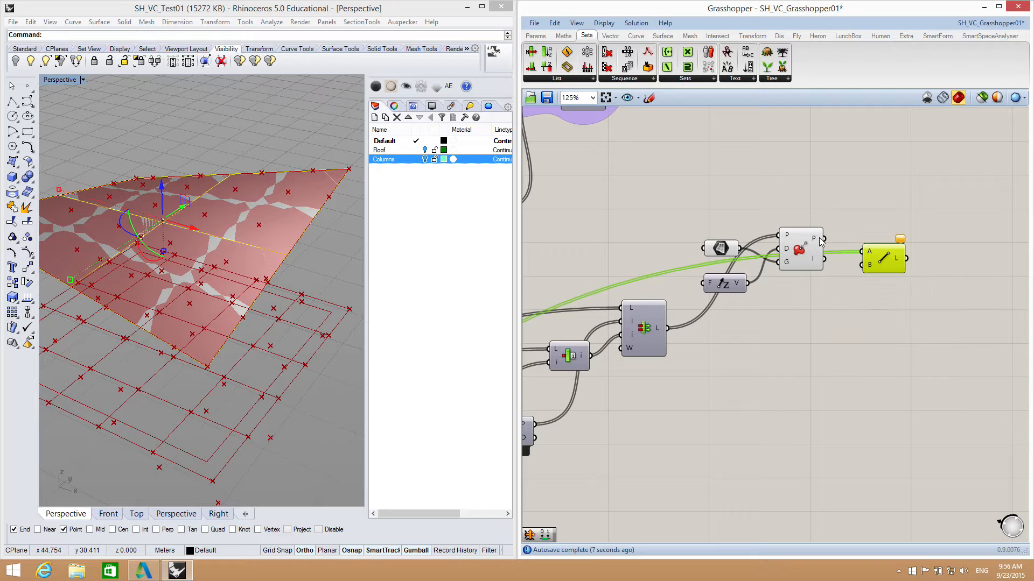
{"action": "left_click_drag", "start_coordinate": [824, 239], "coordinate": [857, 265]}
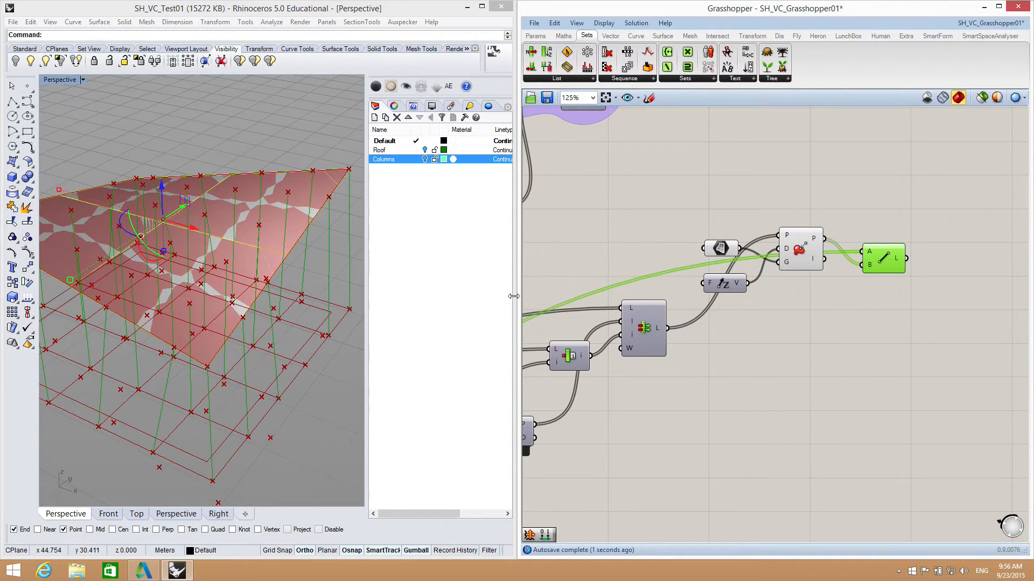
Step: Examine the new column centerlines in the model and the existing "Extrude Square Columns" group with its Column Size slider
{"action": "right_click_drag", "start_coordinate": [276, 370], "coordinate": [222, 339]}
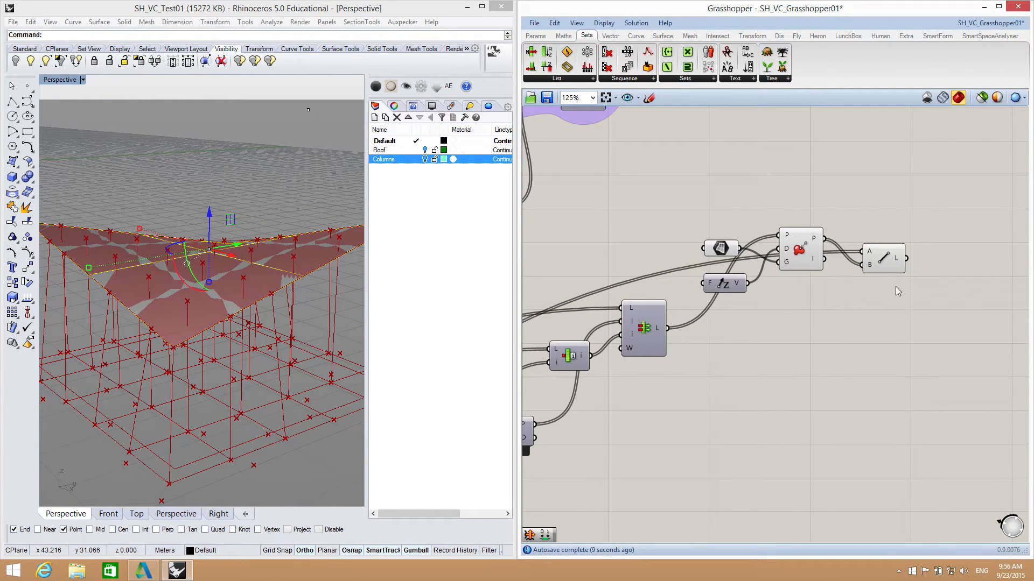
{"action": "left_click", "coordinate": [890, 262]}
{"action": "left_click", "coordinate": [867, 350]}
{"action": "right_click_drag", "start_coordinate": [191, 440], "coordinate": [291, 389]}
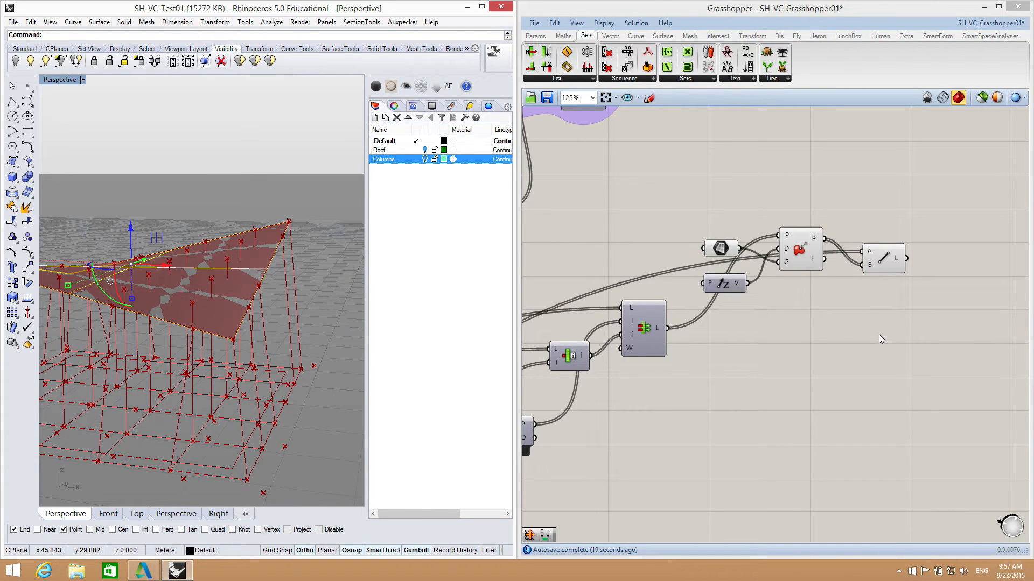
{"action": "right_click_drag", "start_coordinate": [923, 315], "coordinate": [829, 357]}
{"action": "scroll", "coordinate": [829, 355], "scroll_direction": "down", "scroll_amount": 3}
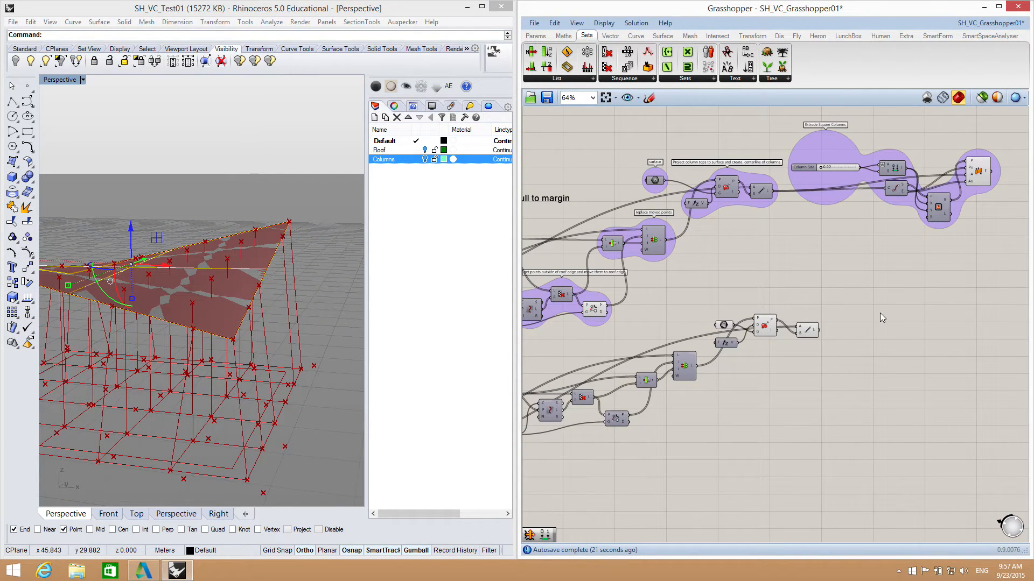
{"action": "right_click_drag", "start_coordinate": [879, 318], "coordinate": [783, 339]}
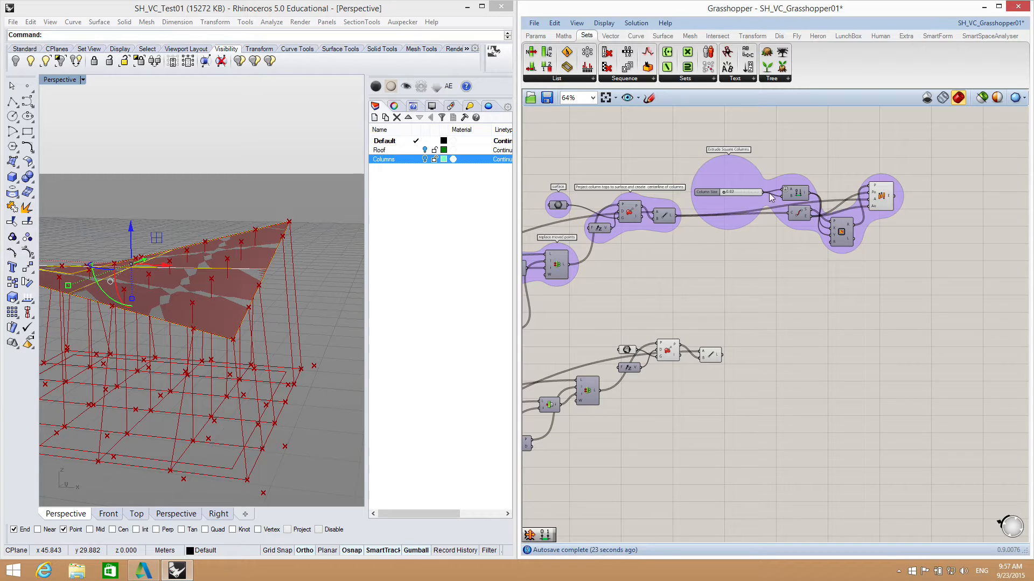
{"action": "scroll", "coordinate": [839, 203], "scroll_direction": "up", "scroll_amount": 4}
{"action": "right_click_drag", "start_coordinate": [822, 162], "coordinate": [806, 198]}
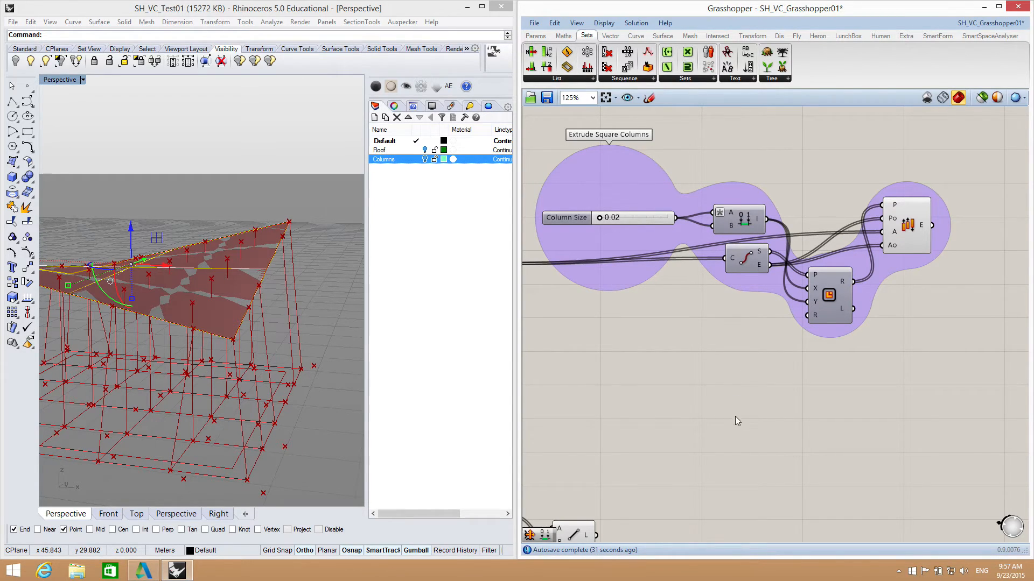
{"action": "right_click_drag", "start_coordinate": [735, 416], "coordinate": [745, 350]}
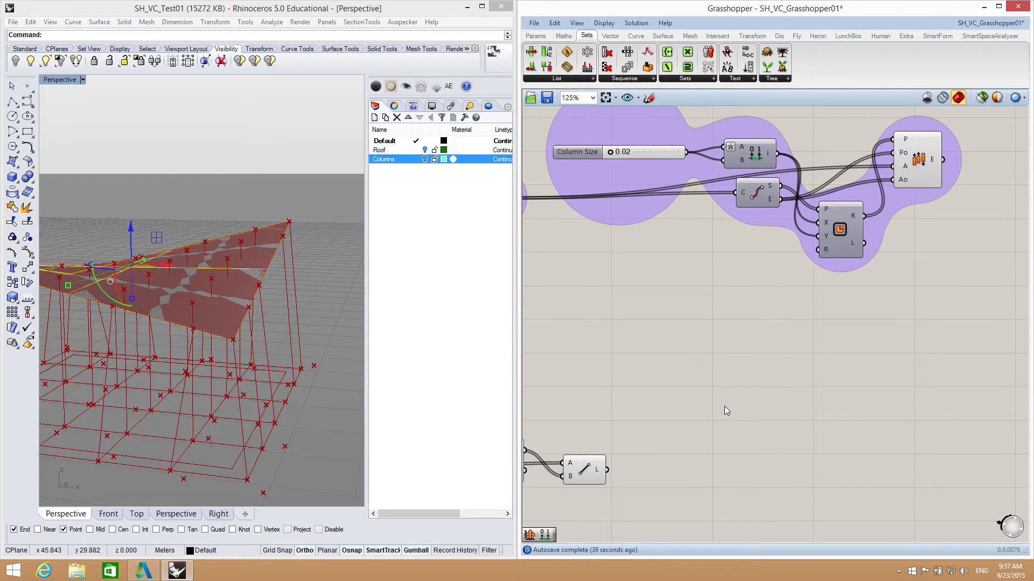
Step: Add a Pipe component beside the new Line component and connect the column centerlines to its C input
{"action": "double_click", "coordinate": [700, 405]}
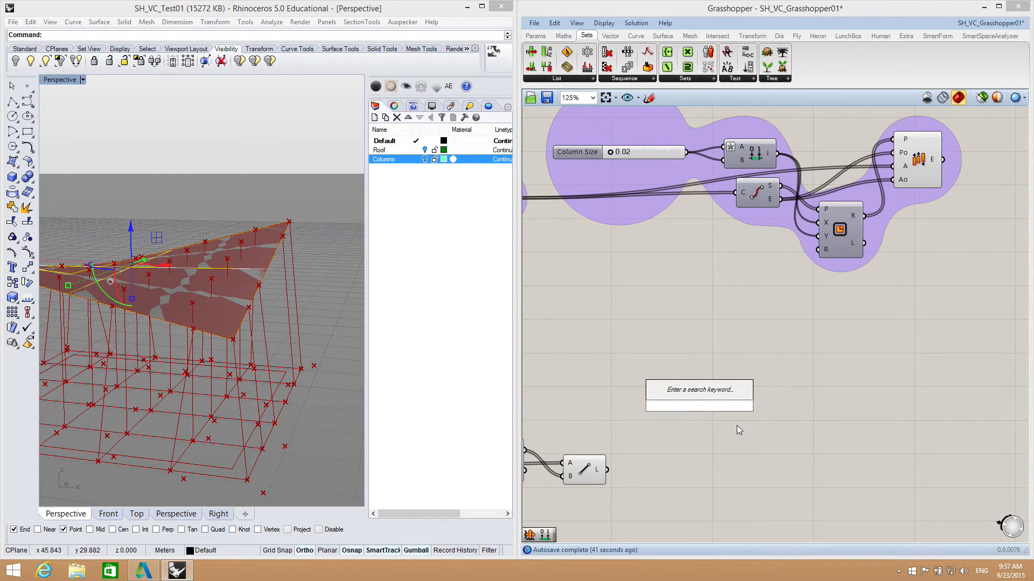
{"action": "type", "text": "pip"}
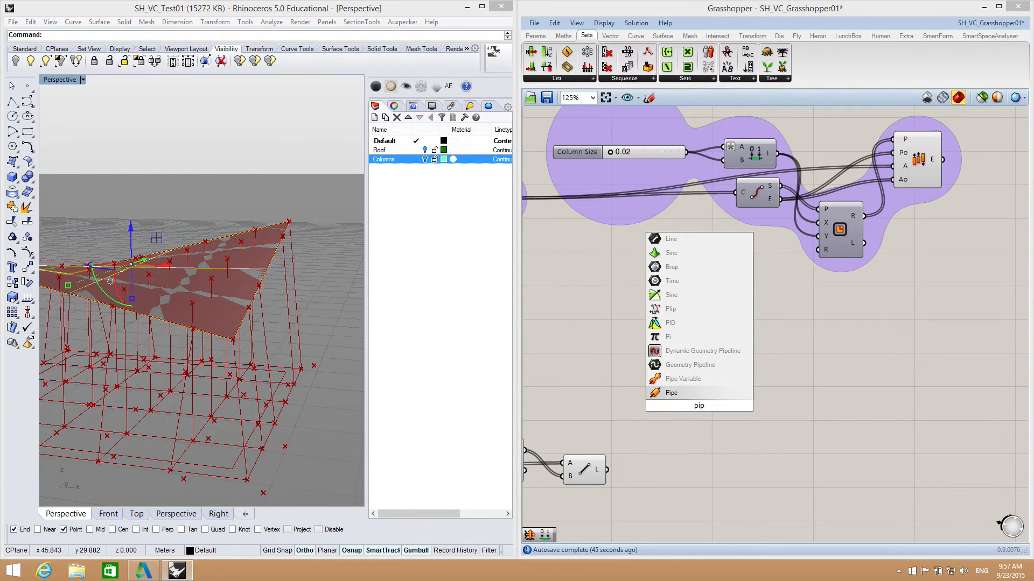
{"action": "left_click", "coordinate": [678, 394]}
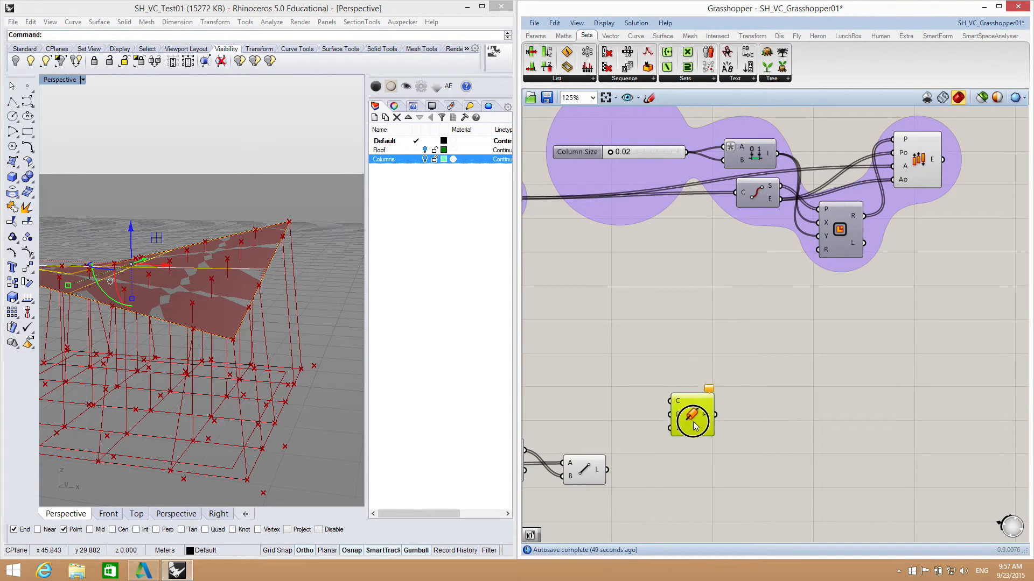
{"action": "left_click_drag", "start_coordinate": [607, 470], "coordinate": [670, 404]}
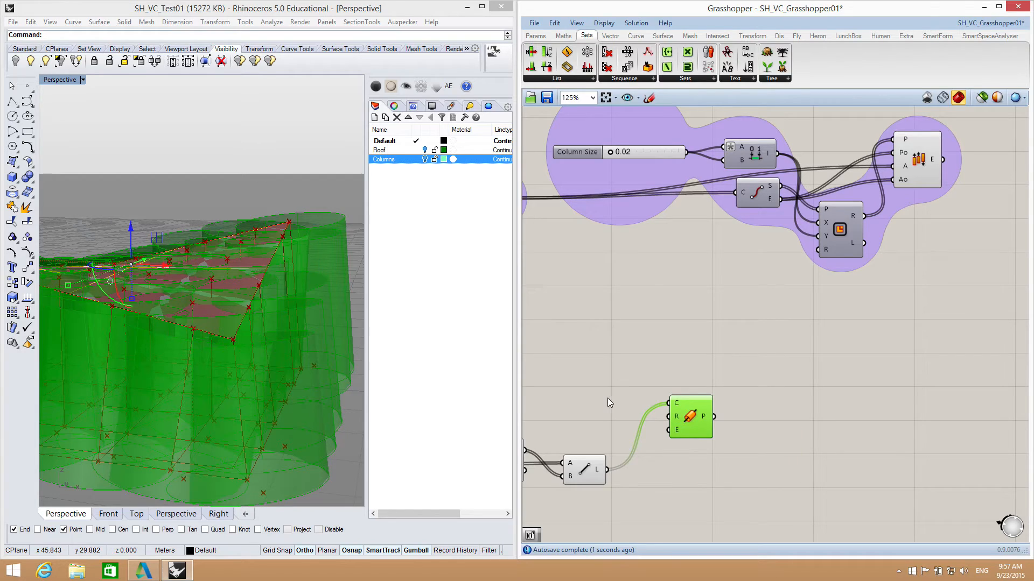
Step: Add a real-number slider from 0 to 1 for the Pipe's R input and set the radius to 0.032
{"action": "double_click", "coordinate": [602, 392]}
{"action": "type", "text": "1"}
{"action": "key", "text": "Return"}
{"action": "left_click_drag", "start_coordinate": [657, 392], "coordinate": [606, 395]}
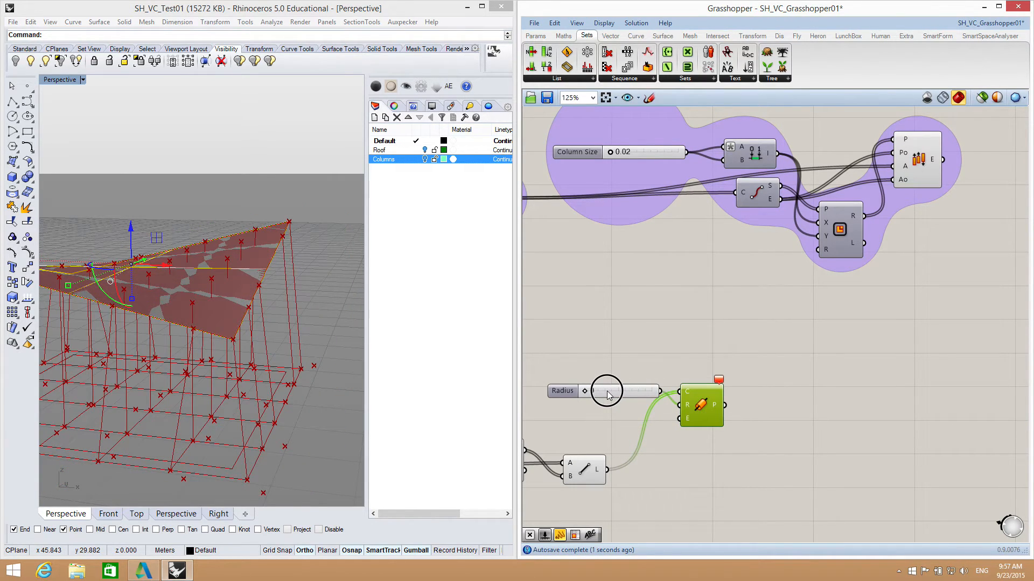
{"action": "double_click", "coordinate": [565, 391]}
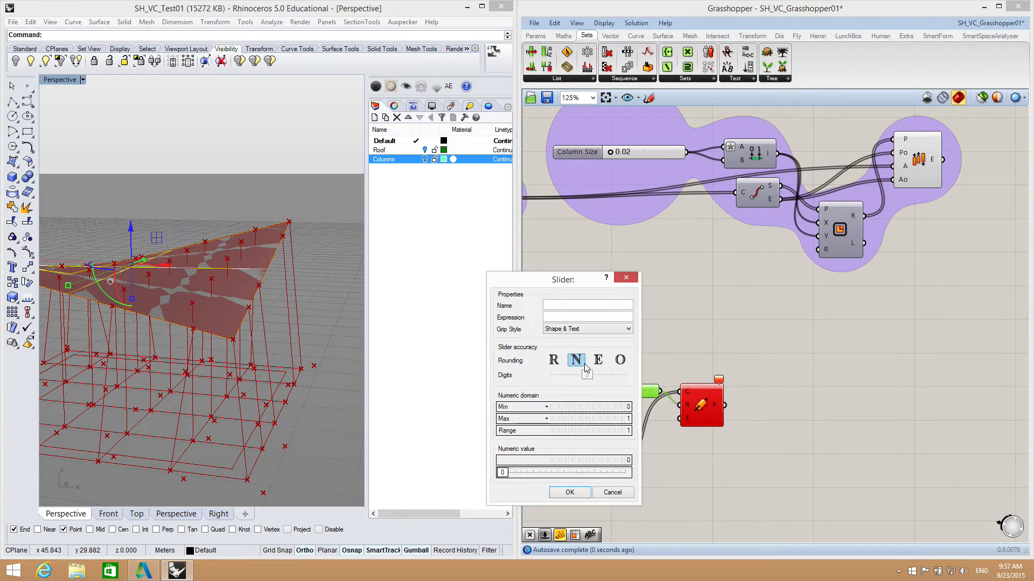
{"action": "left_click", "coordinate": [554, 360]}
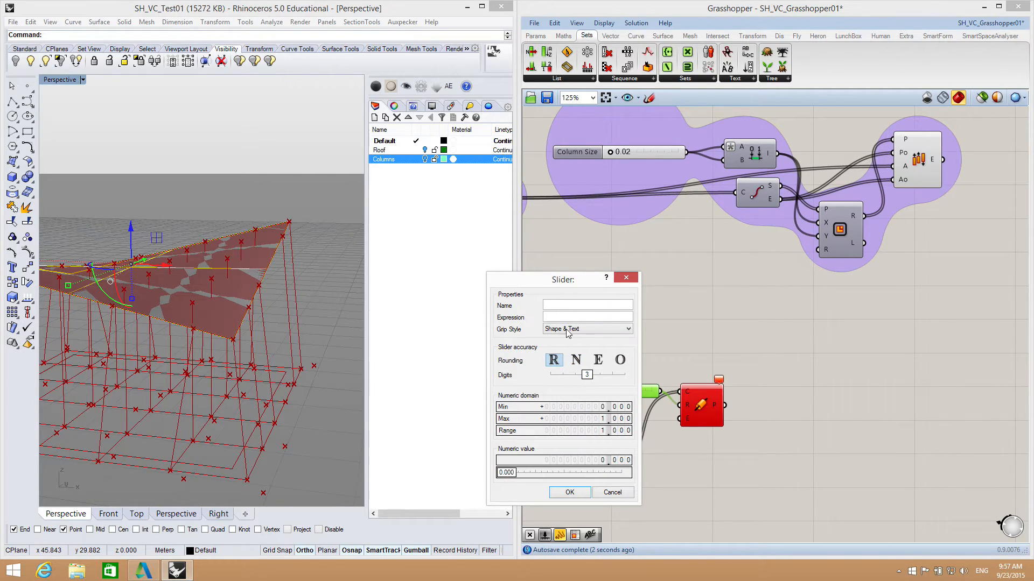
{"action": "left_click", "coordinate": [569, 492]}
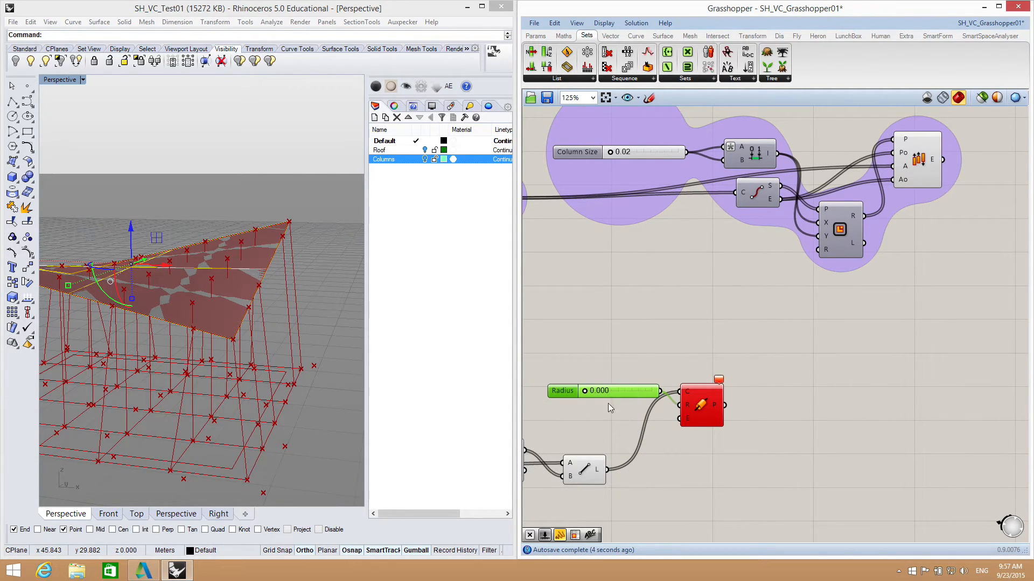
{"action": "mouse_move", "coordinate": [597, 393]}
{"action": "left_mouse_down"}
{"action": "mouse_move", "coordinate": [611, 393]}
{"action": "mouse_move", "coordinate": [587, 390]}
{"action": "left_mouse_up"}
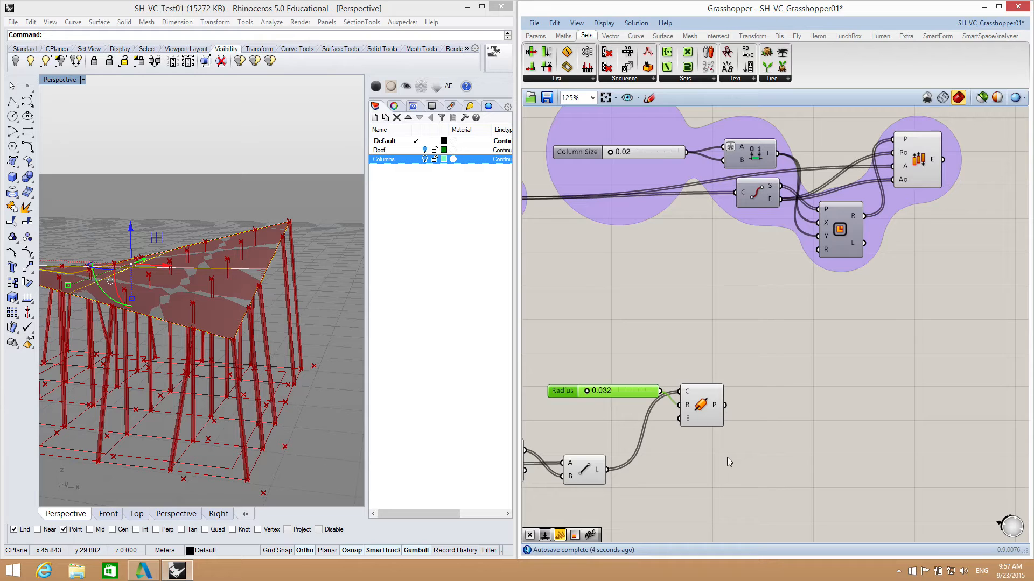
Step: Delete the Pipe component together with its Radius slider
{"action": "left_click", "coordinate": [740, 463]}
{"action": "left_click_drag", "start_coordinate": [754, 460], "coordinate": [650, 373]}
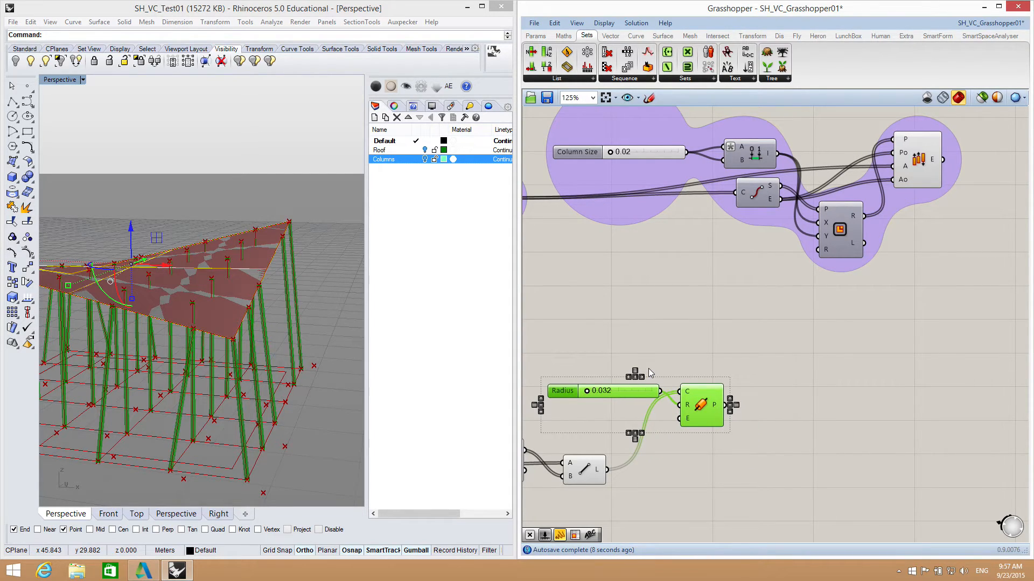
{"action": "key", "text": "Delete"}
Step: Add a Rectangle component that creates a rectangle on a plane, beside the new column centerline Line component
{"action": "mouse_move", "coordinate": [747, 323]}
{"action": "right_mouse_down"}
{"action": "mouse_move", "coordinate": [788, 303]}
{"action": "mouse_move", "coordinate": [750, 327]}
{"action": "right_mouse_up"}
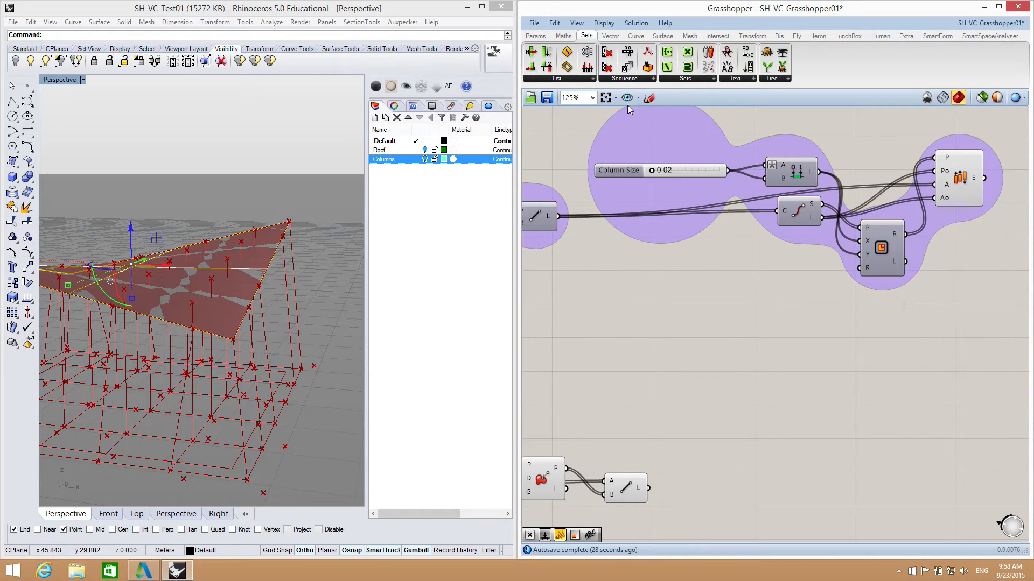
{"action": "double_click", "coordinate": [792, 458]}
{"action": "type", "text": "rec"}
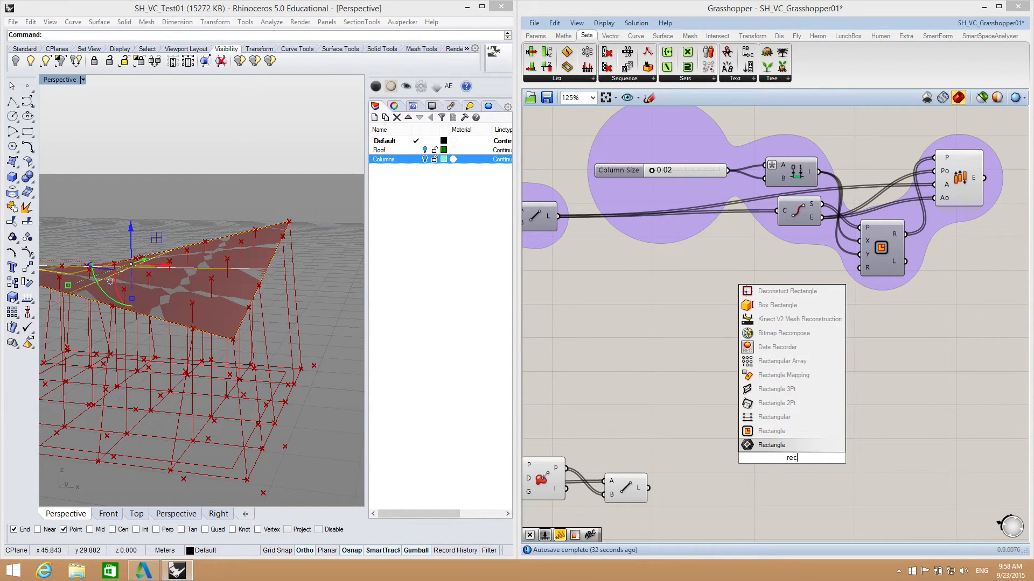
{"action": "left_click", "coordinate": [775, 431]}
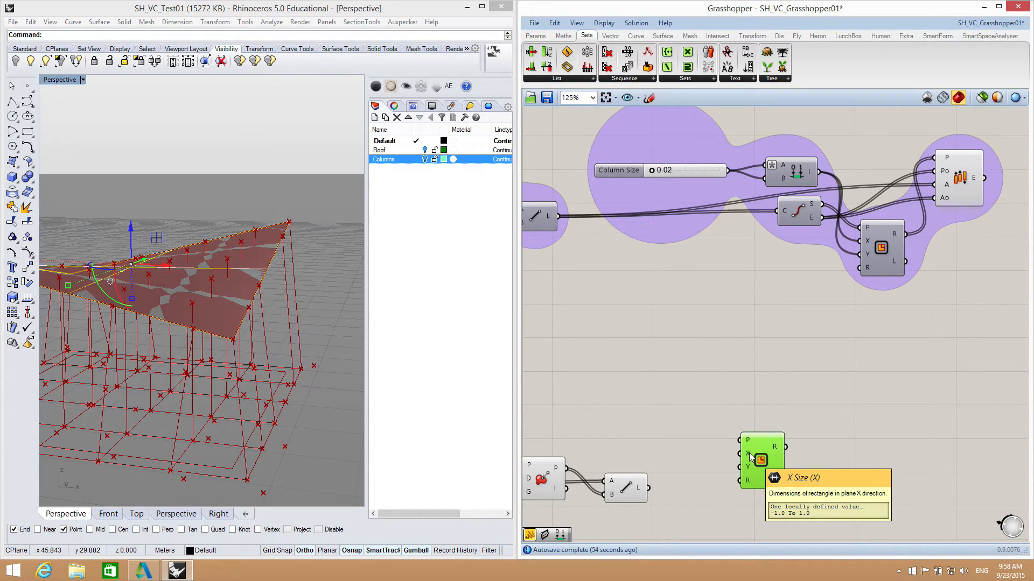
Step: Add a Construct Domain component above the new Line component, near the new Rectangle
{"action": "right_click_drag", "start_coordinate": [733, 385], "coordinate": [786, 360]}
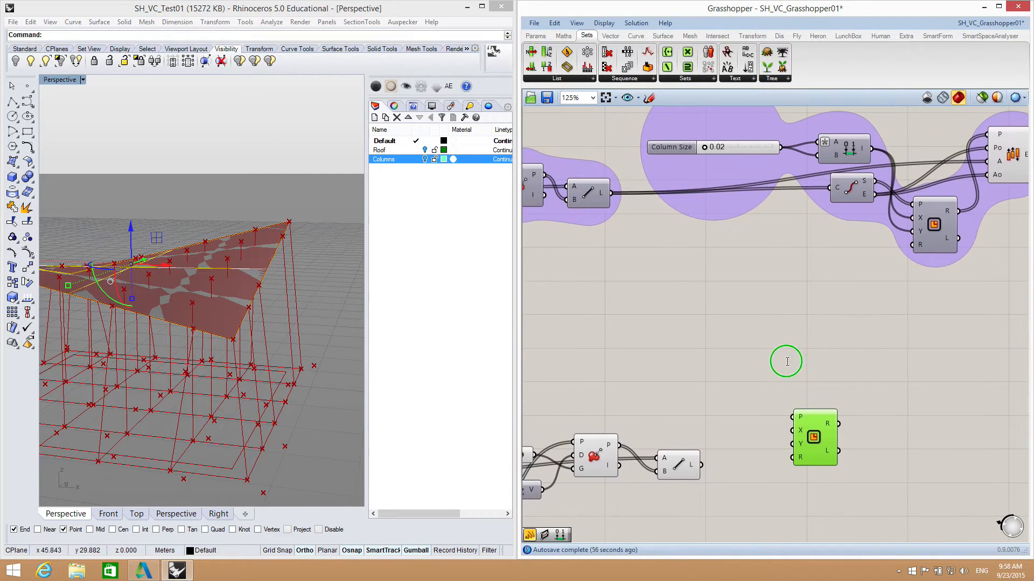
{"action": "double_click", "coordinate": [743, 386]}
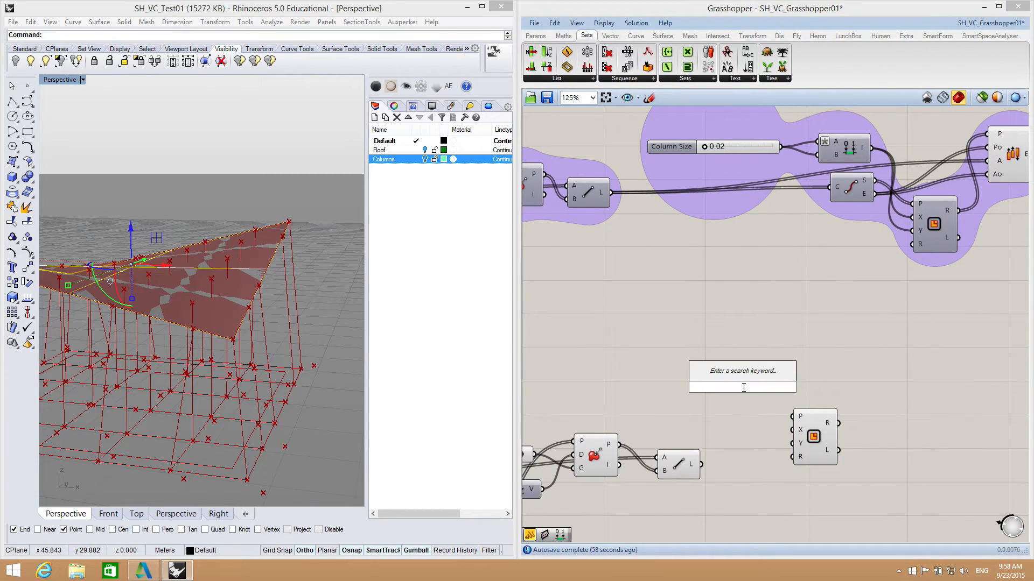
{"action": "type", "text": "dom"}
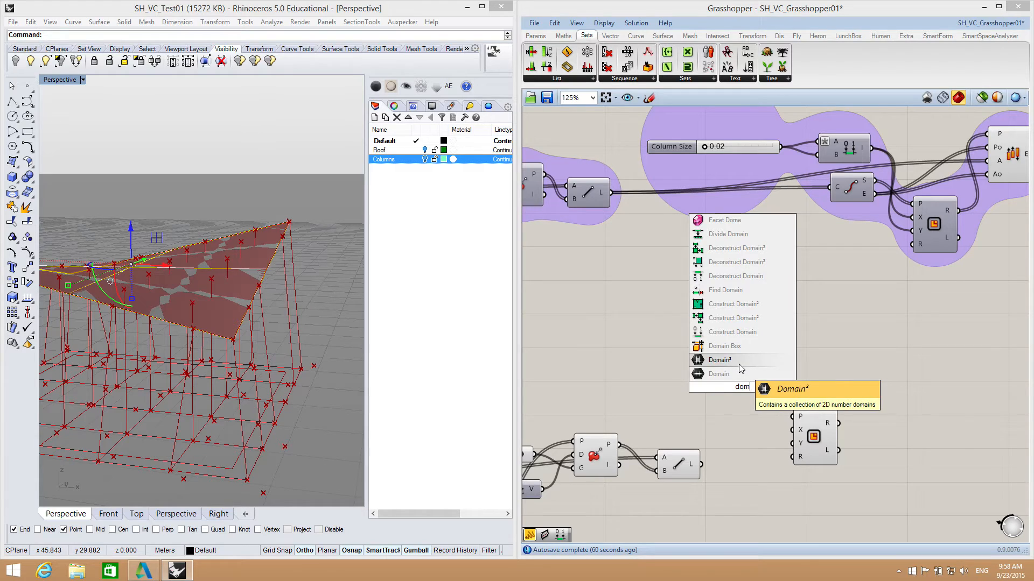
{"action": "left_click", "coordinate": [748, 338]}
{"action": "left_click_drag", "start_coordinate": [749, 382], "coordinate": [759, 370]}
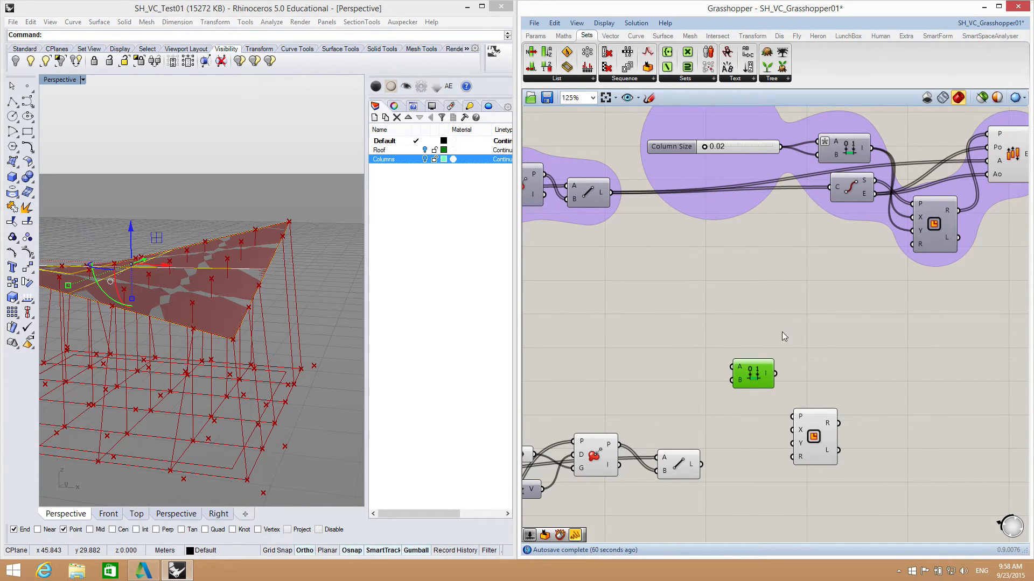
Step: Copy the Domain start and Domain end sliders with their Construct Domain from the start of the new definition to near the Rectangle
{"action": "right_click_drag", "start_coordinate": [743, 332], "coordinate": [832, 369]}
{"action": "right_click_drag", "start_coordinate": [745, 362], "coordinate": [794, 356]}
{"action": "scroll", "coordinate": [793, 354], "scroll_direction": "down", "scroll_amount": 5}
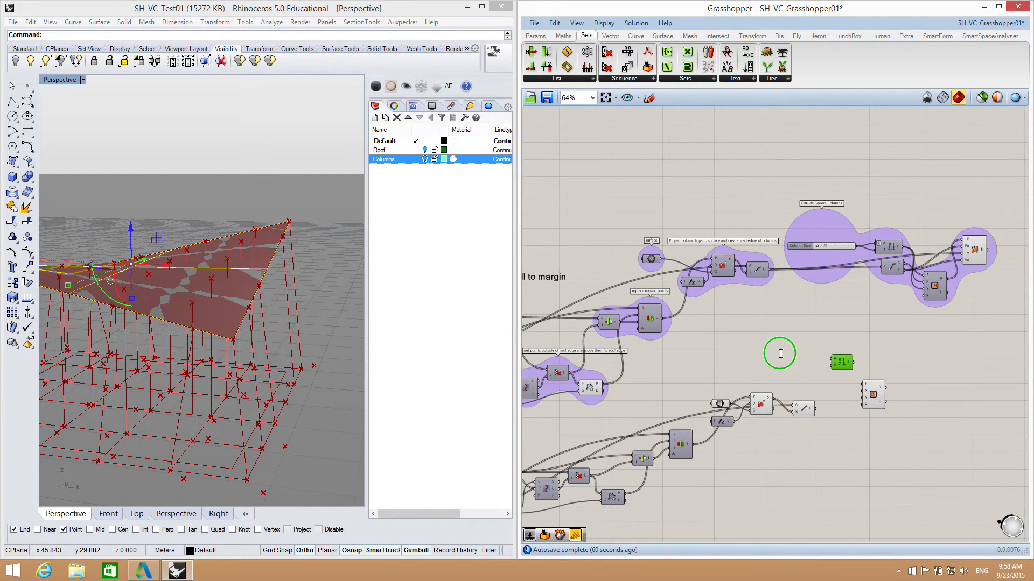
{"action": "scroll", "coordinate": [811, 362], "scroll_direction": "down", "scroll_amount": 3}
{"action": "right_click_drag", "start_coordinate": [811, 361], "coordinate": [872, 362]}
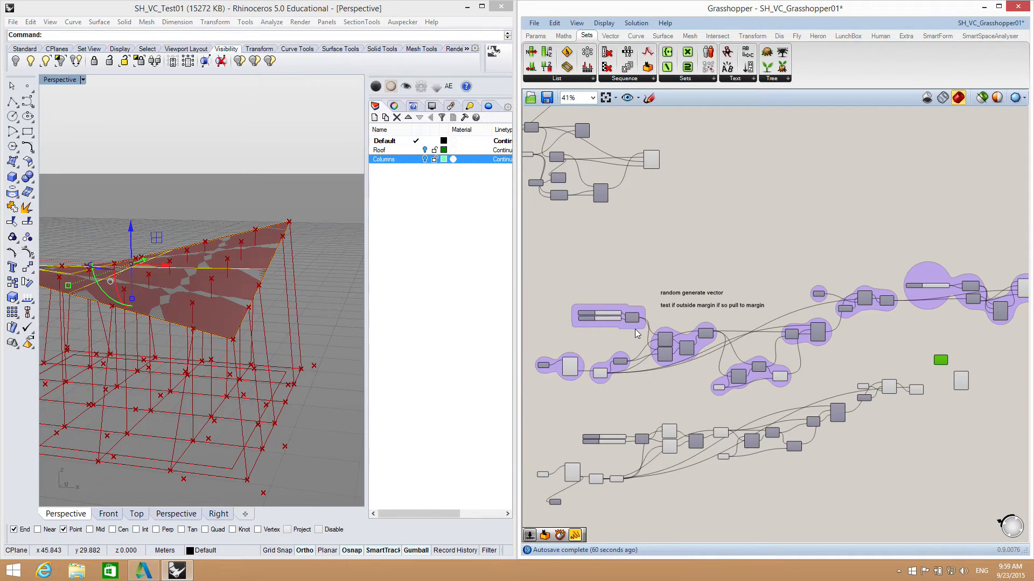
{"action": "scroll", "coordinate": [634, 335], "scroll_direction": "up", "scroll_amount": 6}
{"action": "right_click_drag", "start_coordinate": [712, 405], "coordinate": [739, 247]}
{"action": "left_click_drag", "start_coordinate": [690, 363], "coordinate": [613, 305]}
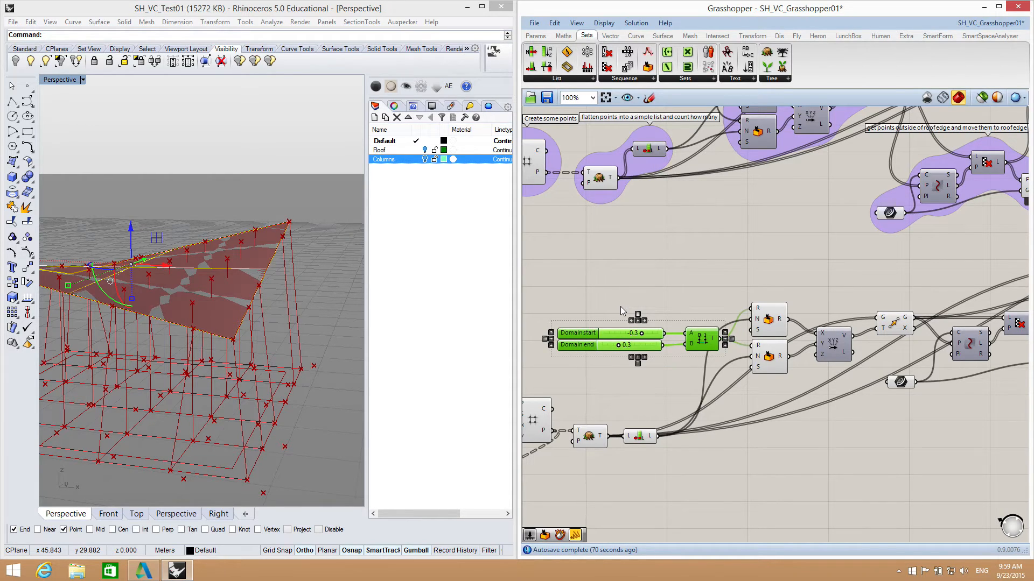
{"action": "right_click_drag", "start_coordinate": [744, 279], "coordinate": [537, 236]}
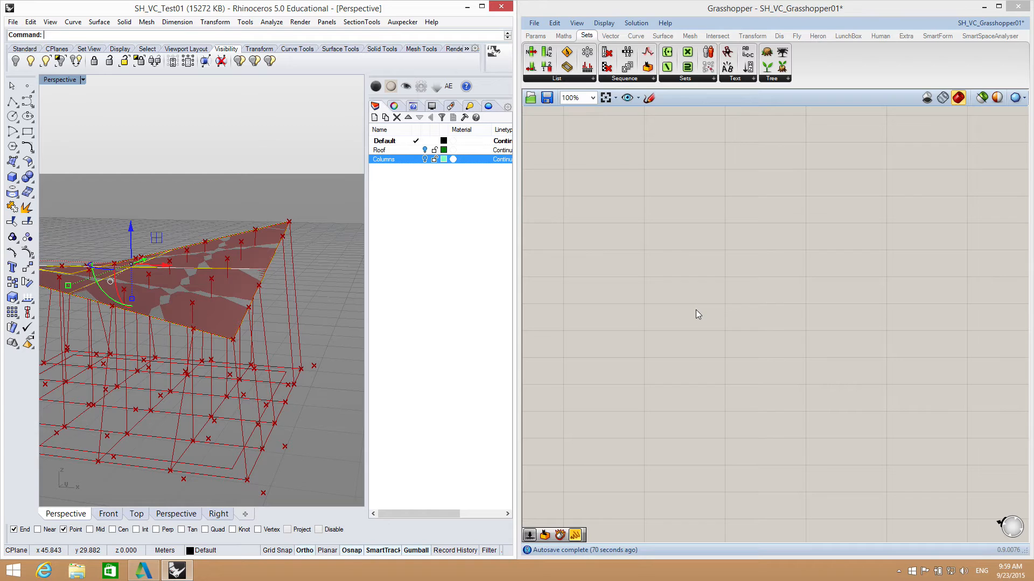
{"action": "right_click_drag", "start_coordinate": [648, 308], "coordinate": [866, 305]}
{"action": "right_click_drag", "start_coordinate": [718, 311], "coordinate": [778, 373]}
{"action": "right_click_drag", "start_coordinate": [632, 252], "coordinate": [797, 393]}
{"action": "right_click_drag", "start_coordinate": [707, 331], "coordinate": [737, 337]}
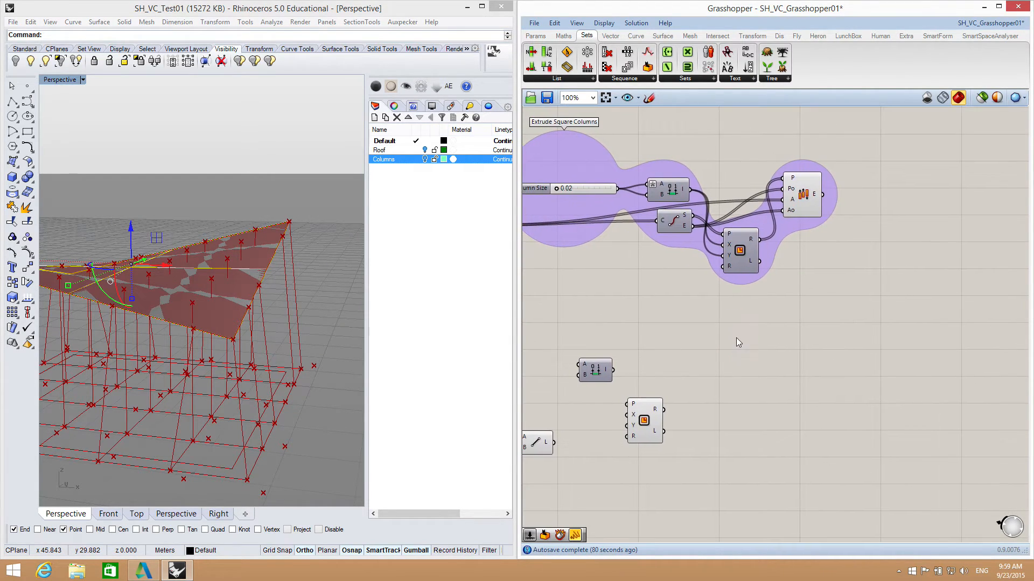
{"action": "right_click_drag", "start_coordinate": [673, 348], "coordinate": [784, 318]}
{"action": "right_click_drag", "start_coordinate": [626, 328], "coordinate": [694, 330]}
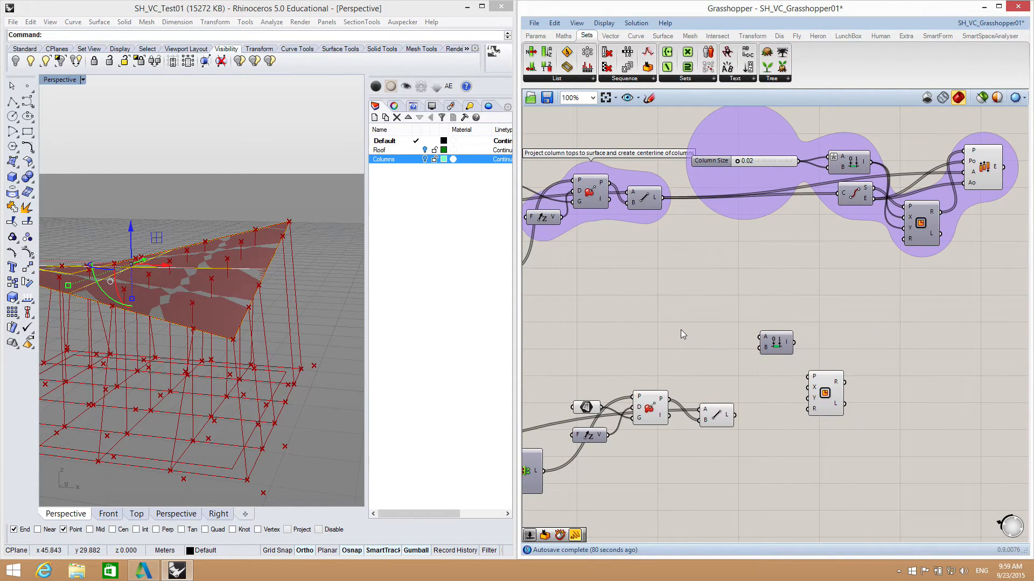
{"action": "scroll", "coordinate": [680, 330], "scroll_direction": "down", "scroll_amount": 9}
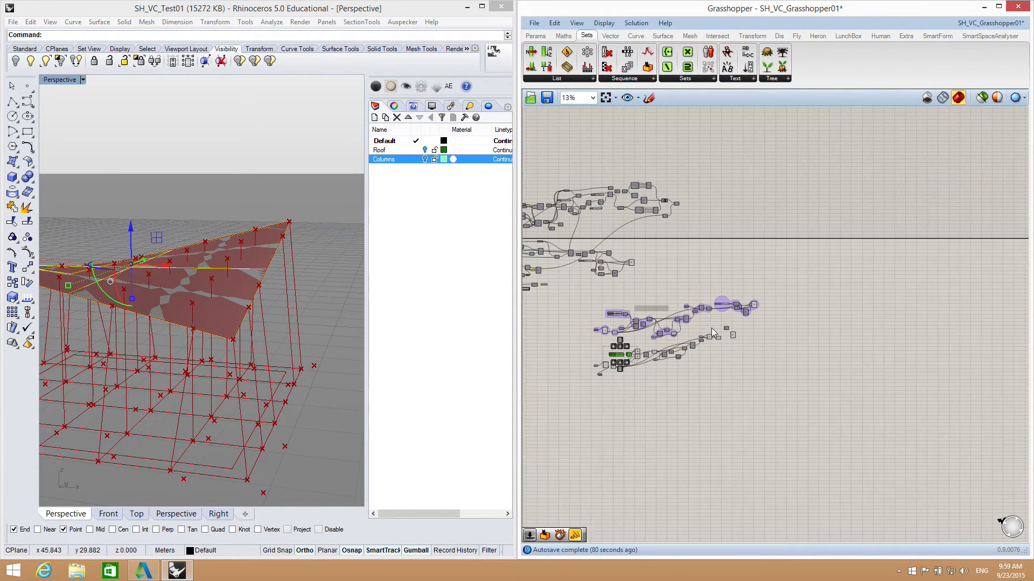
{"action": "scroll", "coordinate": [681, 353], "scroll_direction": "up", "scroll_amount": 3}
{"action": "left_click_drag", "start_coordinate": [609, 355], "coordinate": [740, 323]}
{"action": "scroll", "coordinate": [740, 323], "scroll_direction": "up", "scroll_amount": 15}
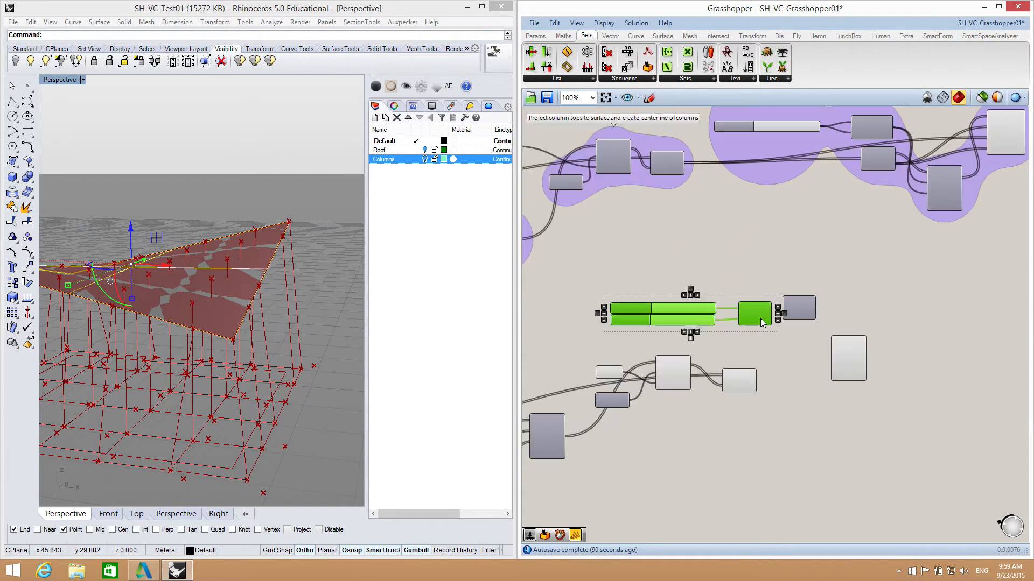
Step: Delete the spare unconnected Construct Domain and shift the copied domain sliders and component closer to the Rectangle
{"action": "scroll", "coordinate": [760, 319], "scroll_direction": "down", "scroll_amount": 7}
{"action": "left_click_drag", "start_coordinate": [760, 318], "coordinate": [832, 308]}
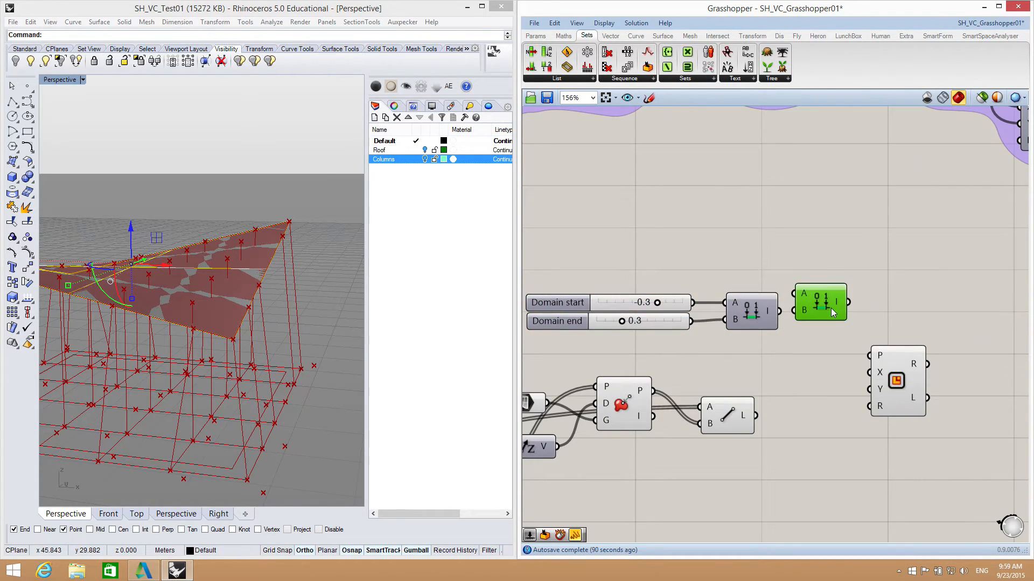
{"action": "key", "text": "Delete"}
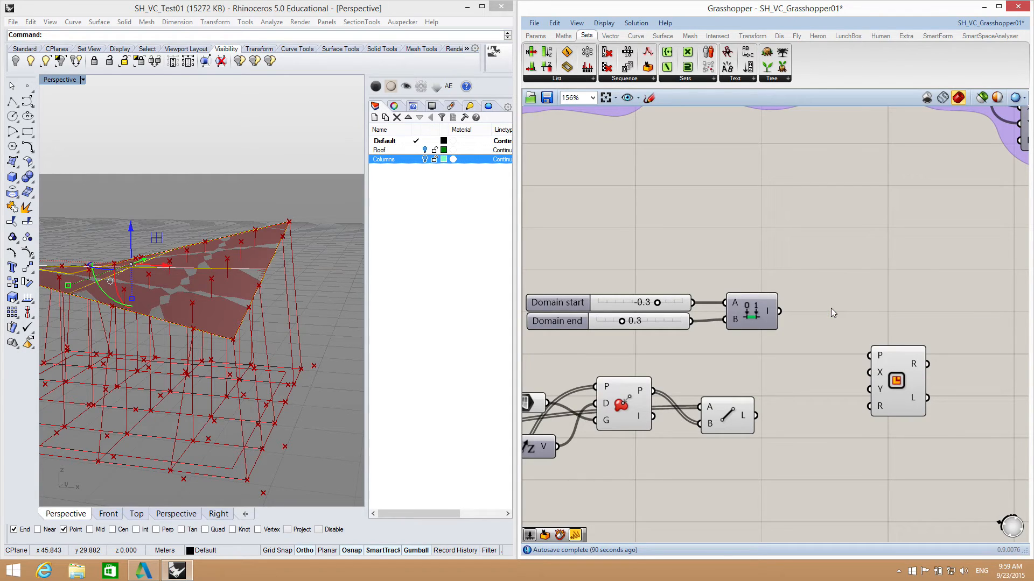
{"action": "left_click_drag", "start_coordinate": [779, 346], "coordinate": [671, 302]}
{"action": "left_click_drag", "start_coordinate": [756, 304], "coordinate": [777, 304]}
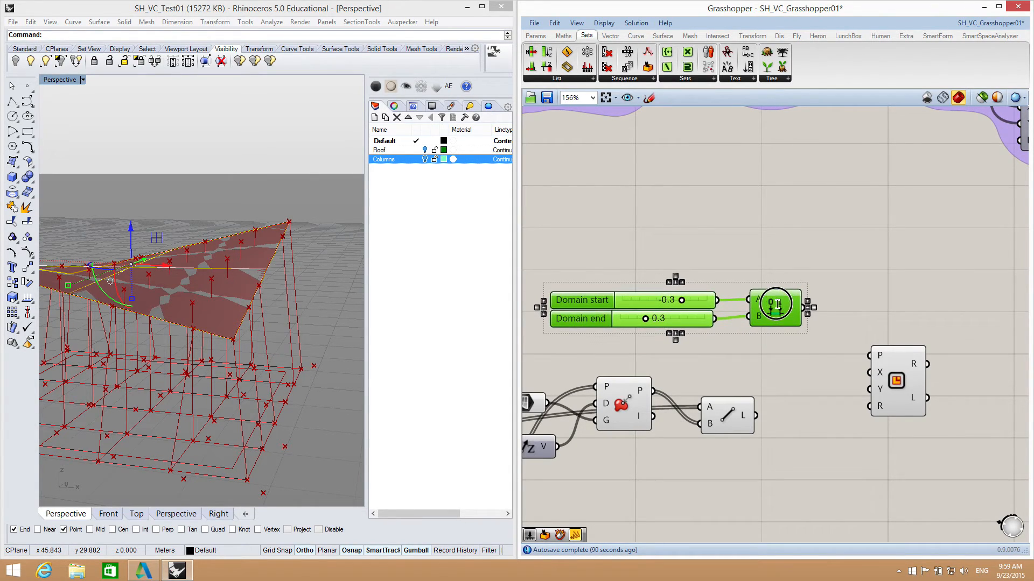
Step: Connect the copied Construct Domain output to the Rectangle's X and Y inputs and place the Rectangle level with it
{"action": "left_click", "coordinate": [824, 347]}
{"action": "left_click_drag", "start_coordinate": [803, 308], "coordinate": [869, 373]}
{"action": "left_click_drag", "start_coordinate": [803, 309], "coordinate": [870, 389]}
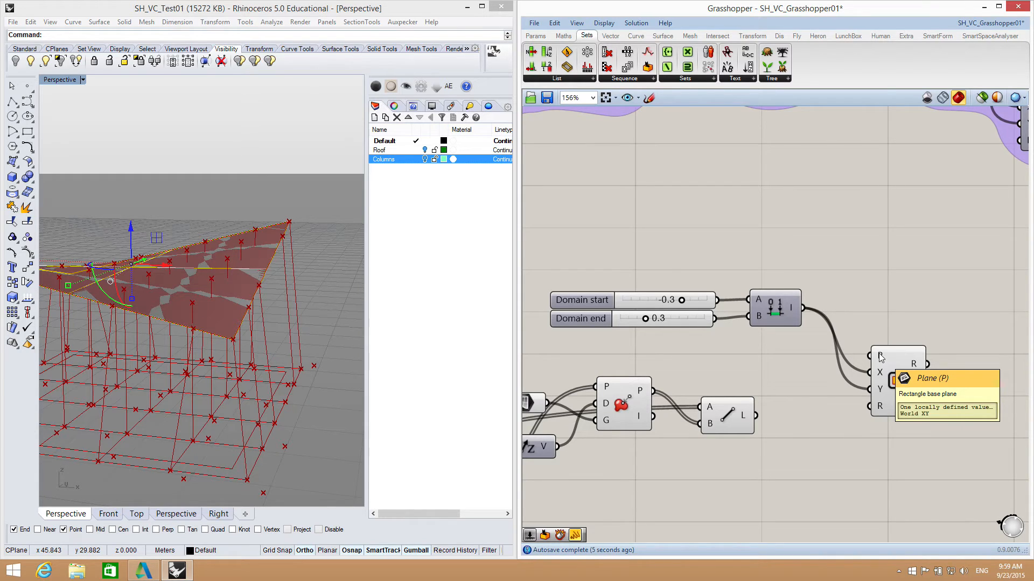
{"action": "scroll", "coordinate": [834, 320], "scroll_direction": "down", "scroll_amount": 2}
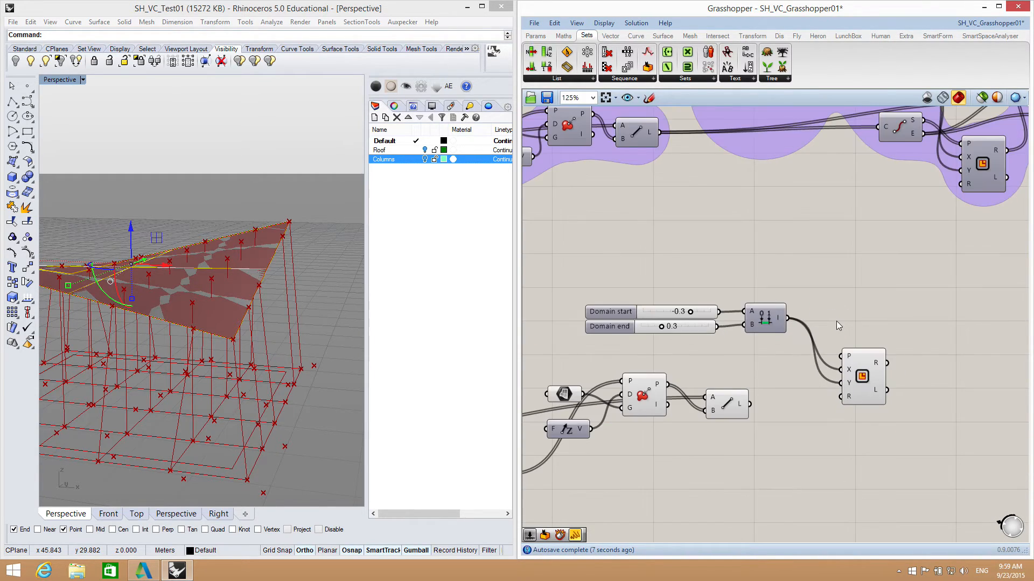
{"action": "scroll", "coordinate": [836, 321], "scroll_direction": "down", "scroll_amount": 2}
{"action": "right_click_drag", "start_coordinate": [833, 325], "coordinate": [824, 318]}
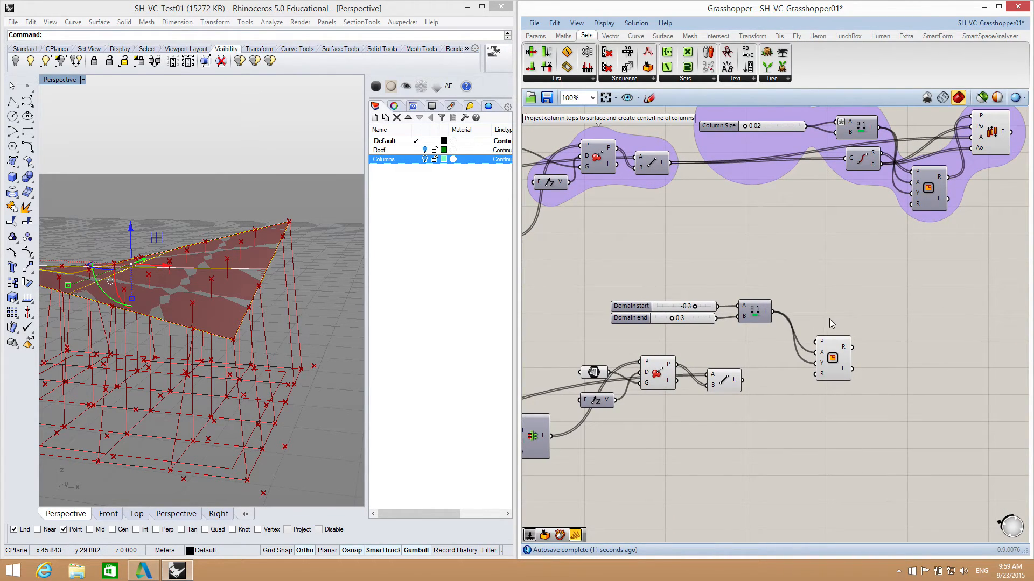
{"action": "left_click_drag", "start_coordinate": [841, 358], "coordinate": [849, 324]}
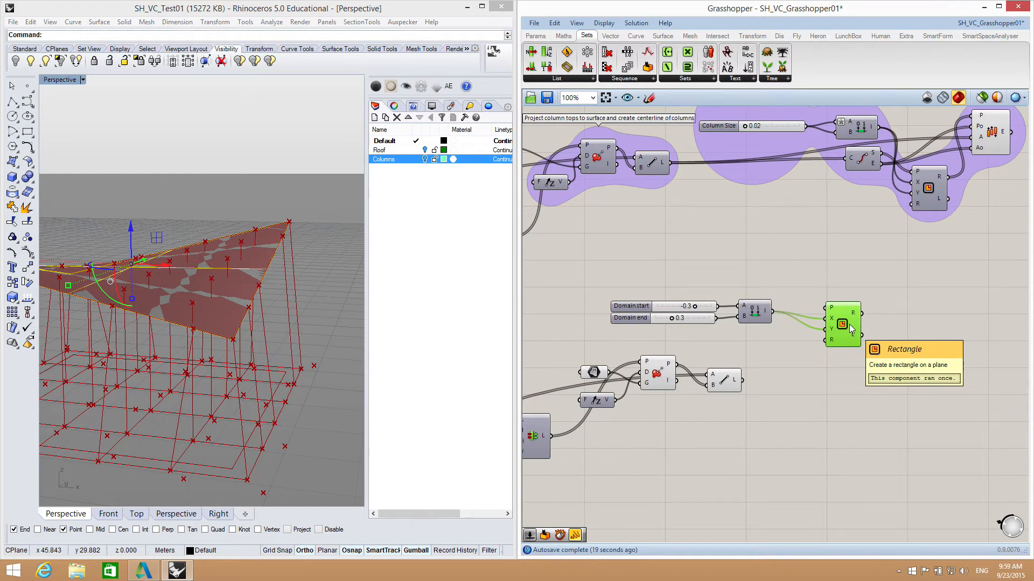
Step: Add an End Points component beside the new Line component and connect the Line output to its curve input
{"action": "left_click", "coordinate": [776, 368]}
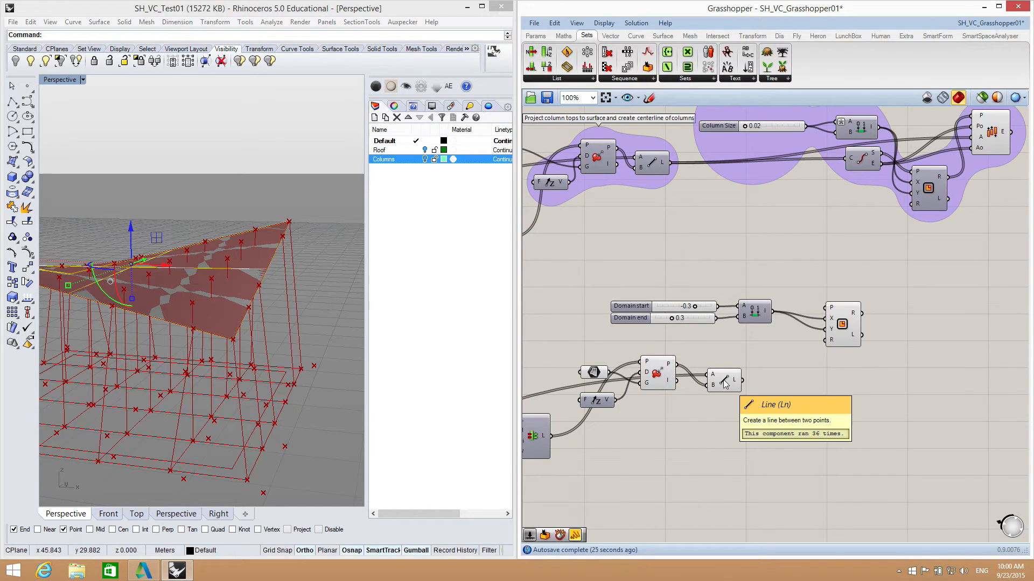
{"action": "double_click", "coordinate": [781, 387]}
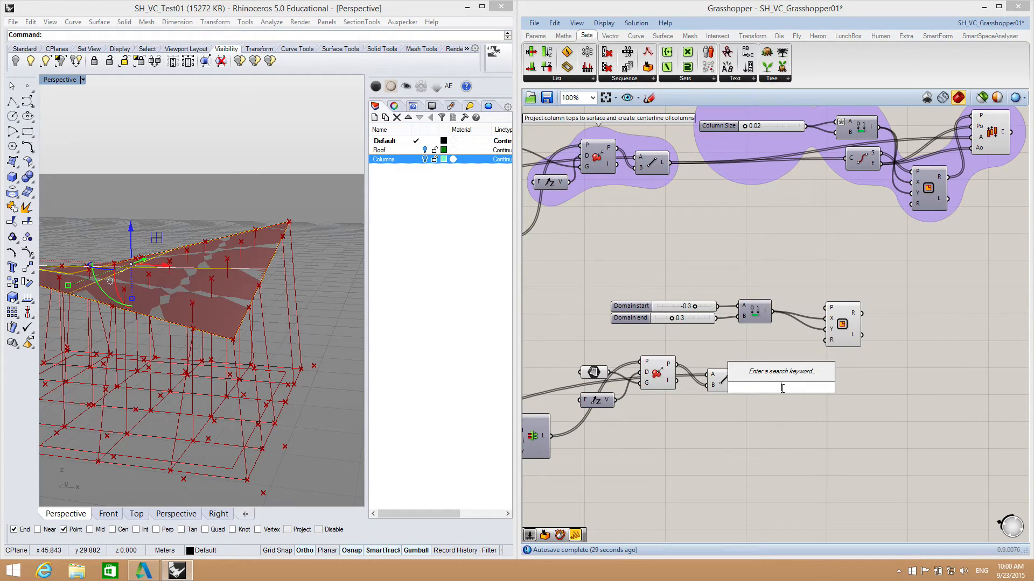
{"action": "type", "text": "en"}
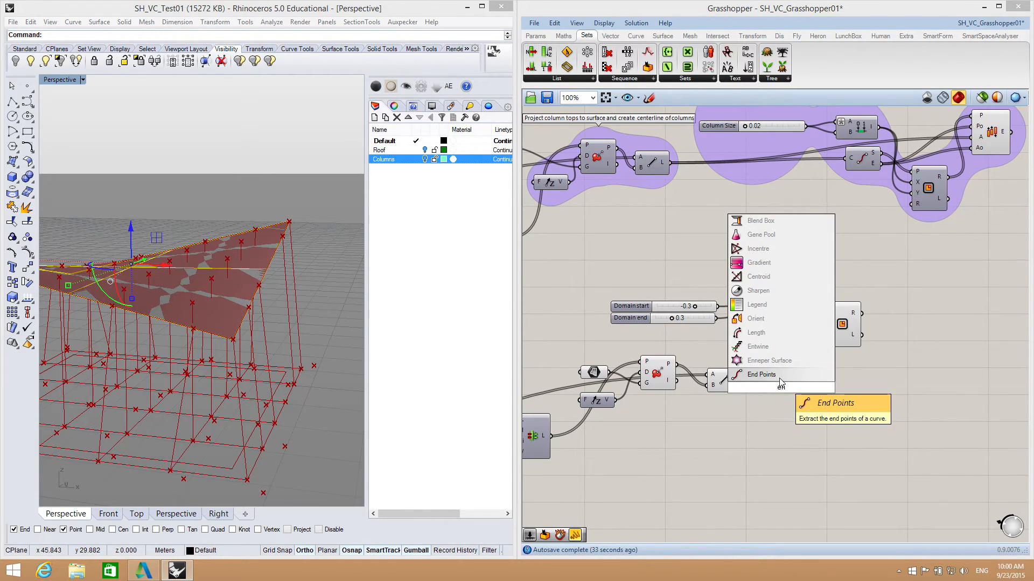
{"action": "key", "text": "Return"}
{"action": "left_click_drag", "start_coordinate": [742, 380], "coordinate": [779, 381]}
{"action": "left_click", "coordinate": [838, 386]}
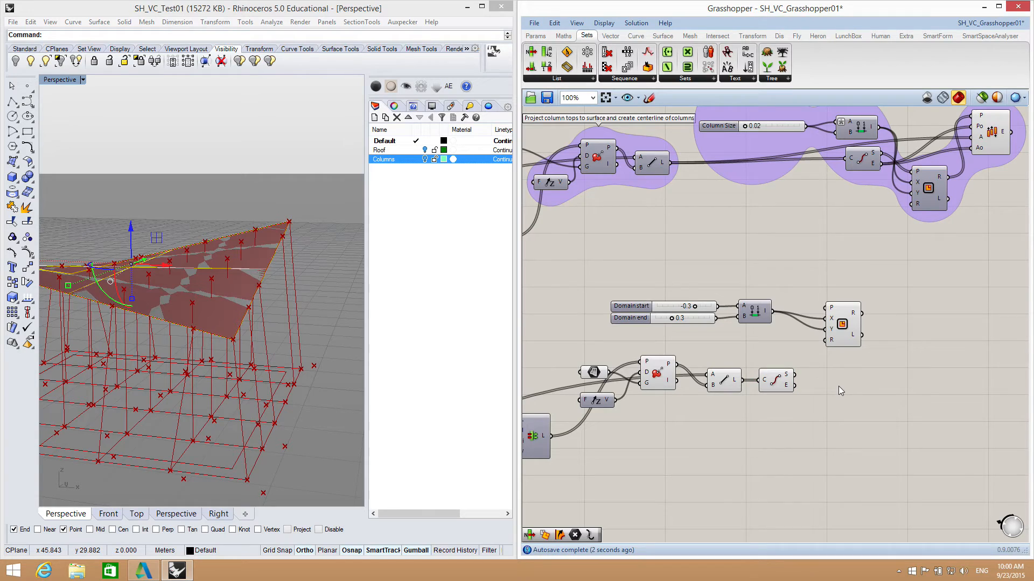
{"action": "right_click_drag", "start_coordinate": [845, 396], "coordinate": [806, 421]}
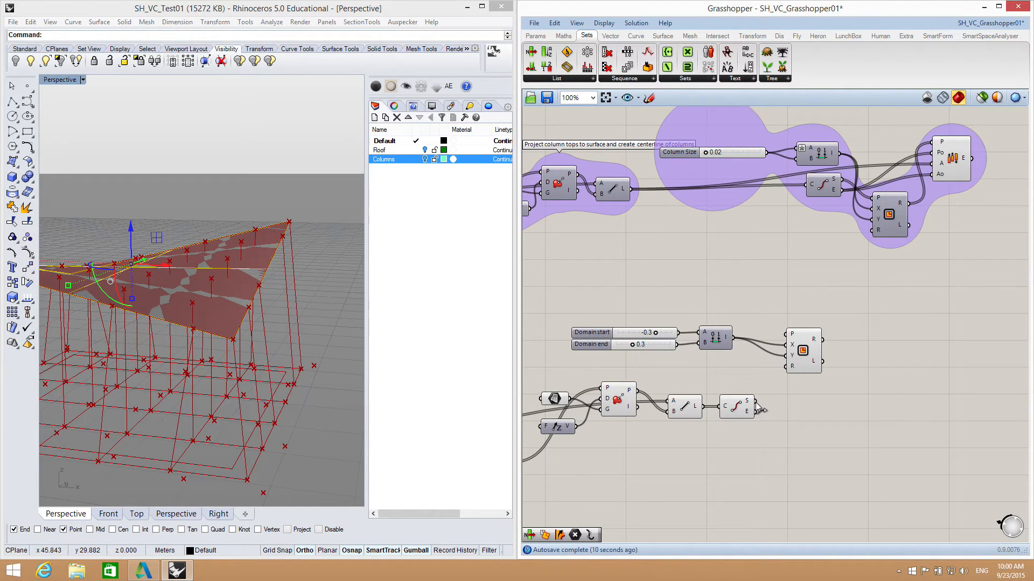
Step: Connect the End Points start output to the new Rectangle's plane input and view the rectangles at the column bases
{"action": "left_click_drag", "start_coordinate": [756, 401], "coordinate": [785, 334]}
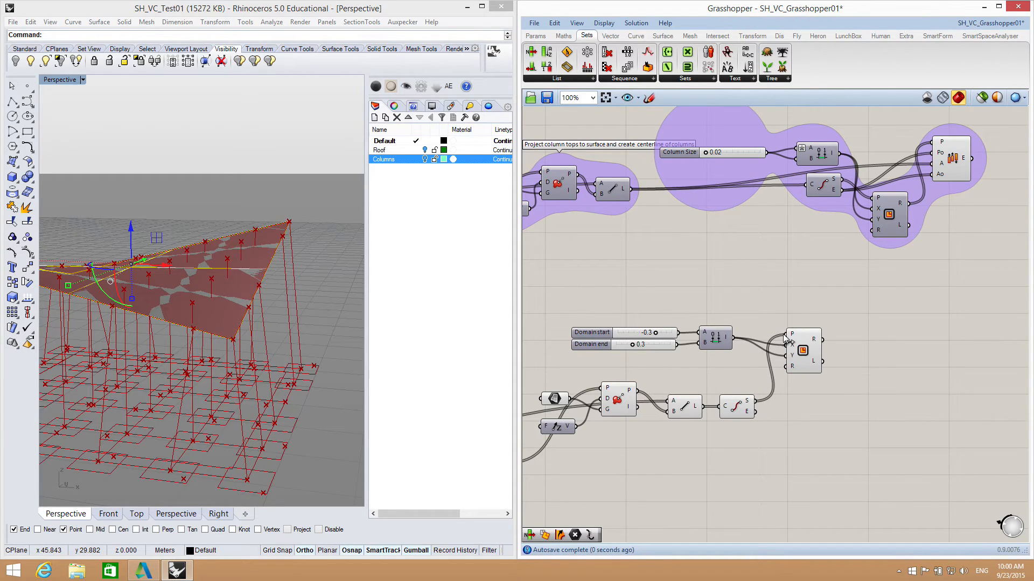
{"action": "left_click", "coordinate": [386, 399]}
{"action": "right_click_drag", "start_coordinate": [290, 423], "coordinate": [330, 395]}
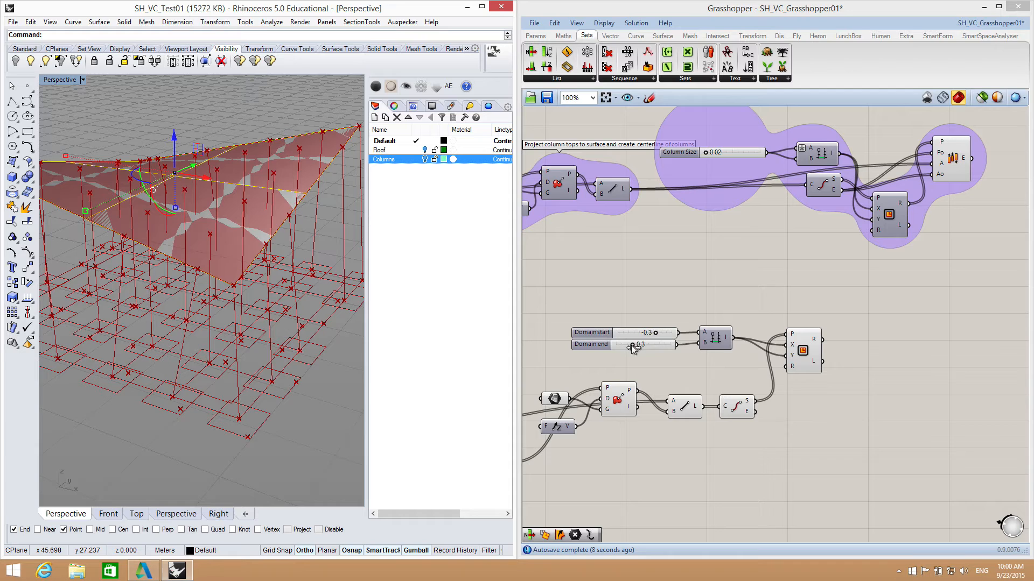
Step: Set the Domain start slider to -0.1 and Domain end to 0.1, and shift the Rectangle component slightly down
{"action": "left_click_drag", "start_coordinate": [631, 345], "coordinate": [667, 333]}
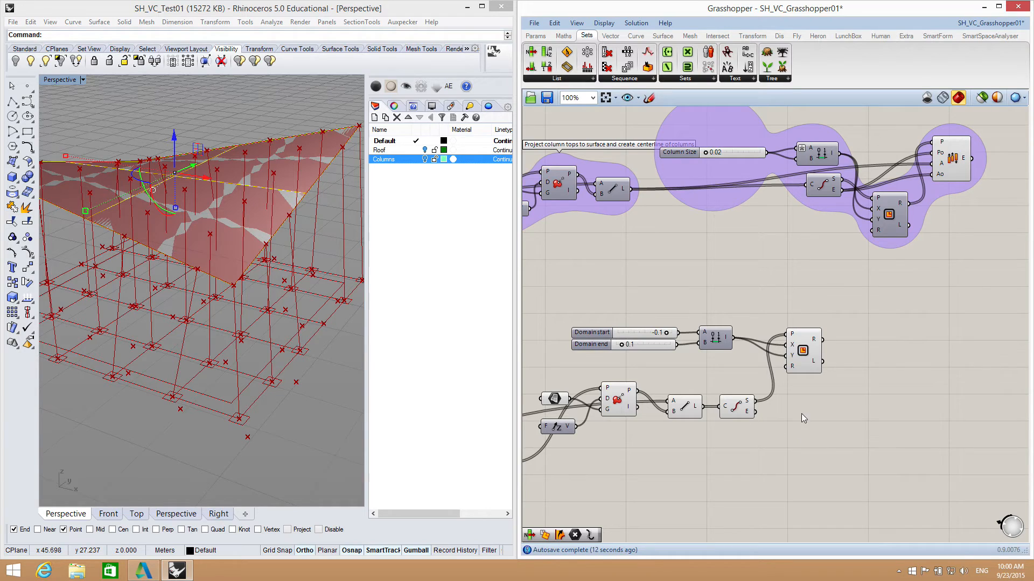
{"action": "left_click_drag", "start_coordinate": [804, 353], "coordinate": [804, 359]}
{"action": "right_click_drag", "start_coordinate": [807, 435], "coordinate": [802, 435]}
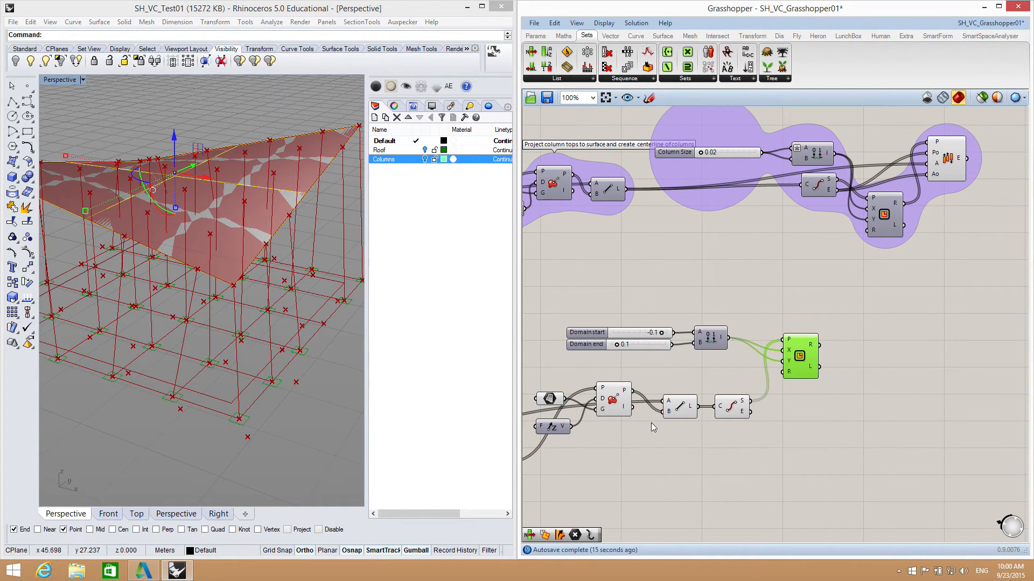
{"action": "left_click", "coordinate": [826, 467]}
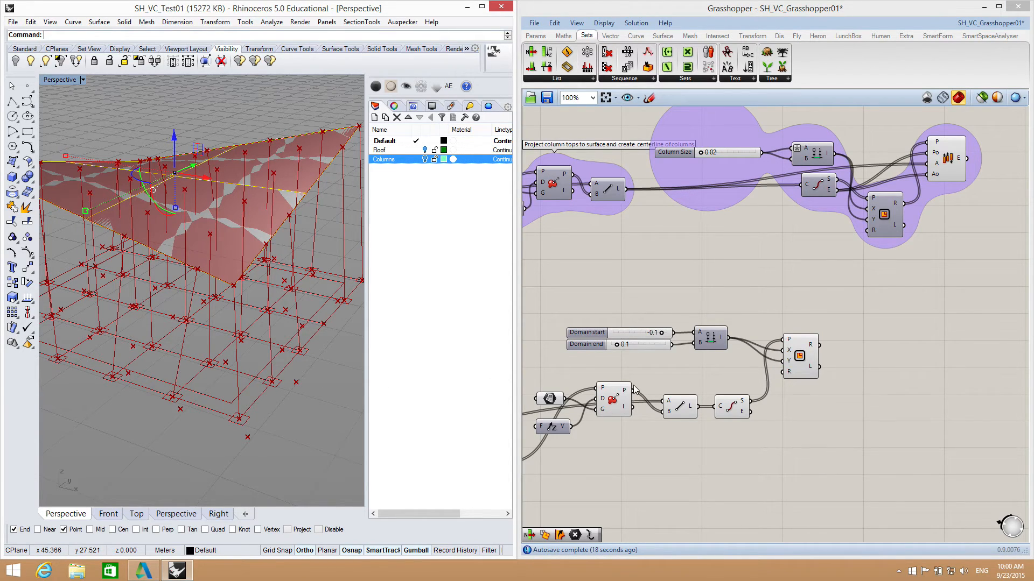
{"action": "right_click_drag", "start_coordinate": [877, 332], "coordinate": [861, 331]}
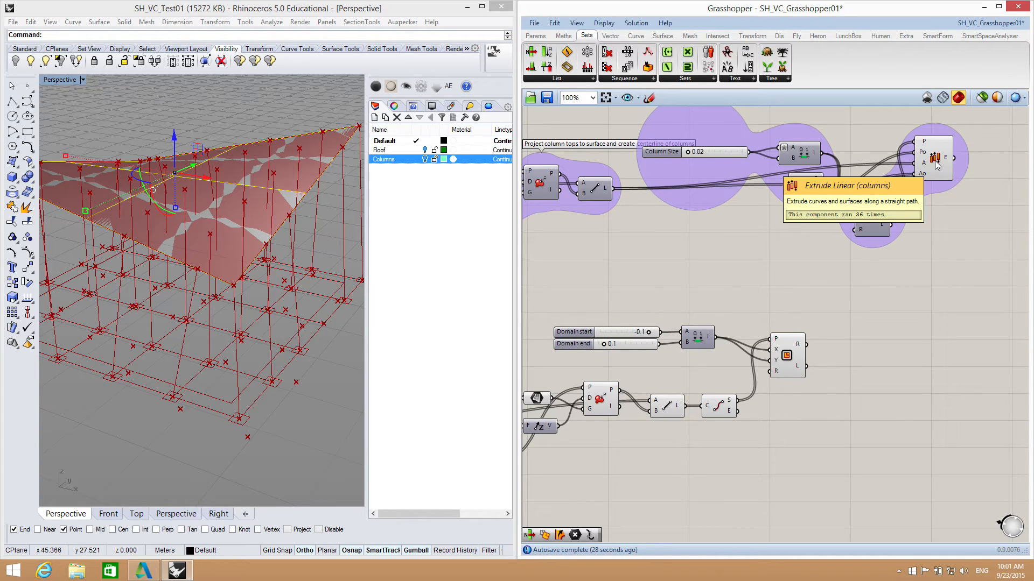
Step: Add an Extrude Linear component beside the new Rectangle and connect the Rectangle output to its profile input
{"action": "double_click", "coordinate": [858, 381]}
{"action": "type", "text": "extrud"}
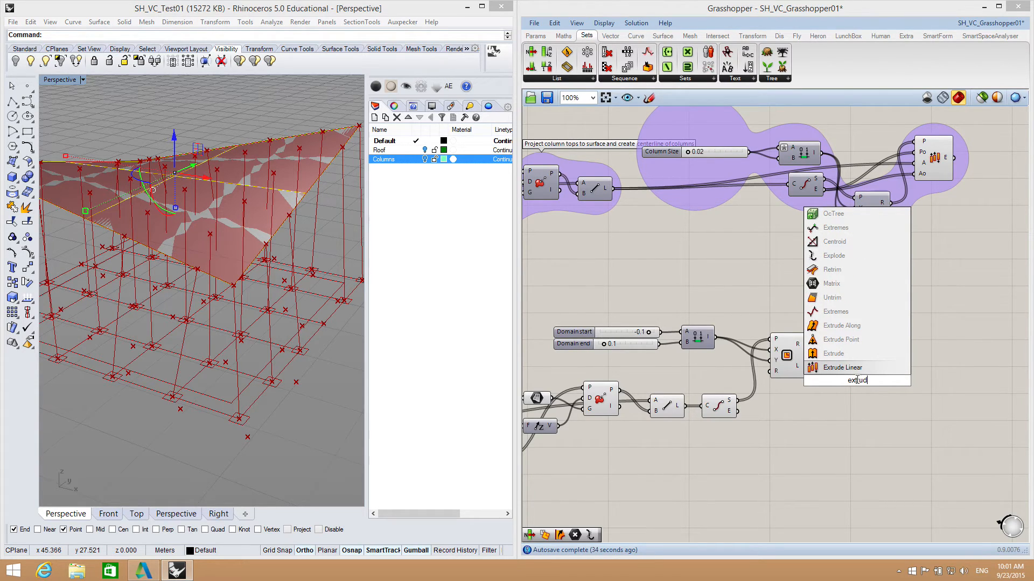
{"action": "left_click", "coordinate": [843, 367]}
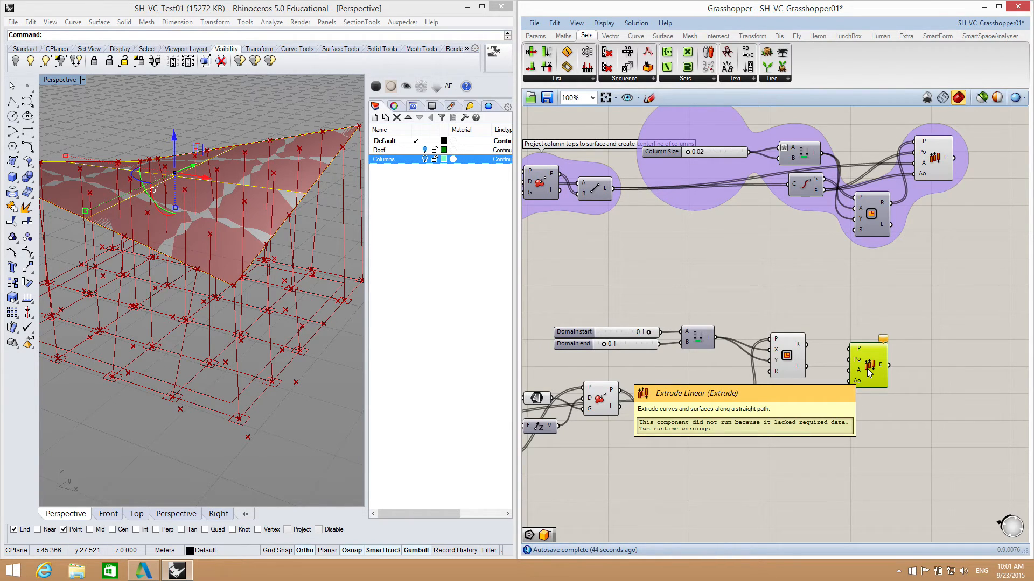
{"action": "left_click", "coordinate": [865, 404]}
{"action": "left_click_drag", "start_coordinate": [866, 361], "coordinate": [870, 311]}
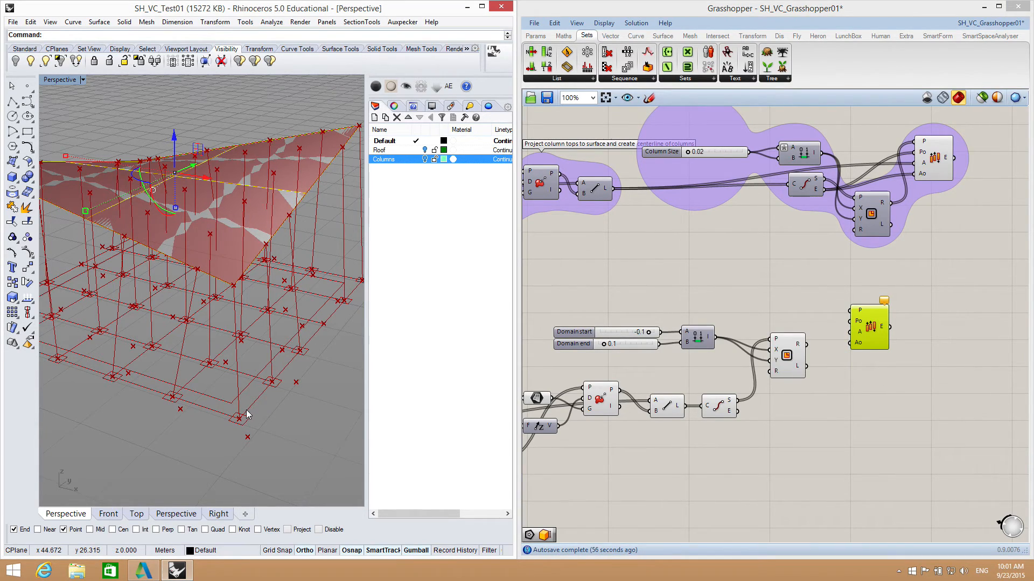
{"action": "left_click_drag", "start_coordinate": [806, 344], "coordinate": [851, 311]}
{"action": "left_click_drag", "start_coordinate": [878, 344], "coordinate": [878, 350]}
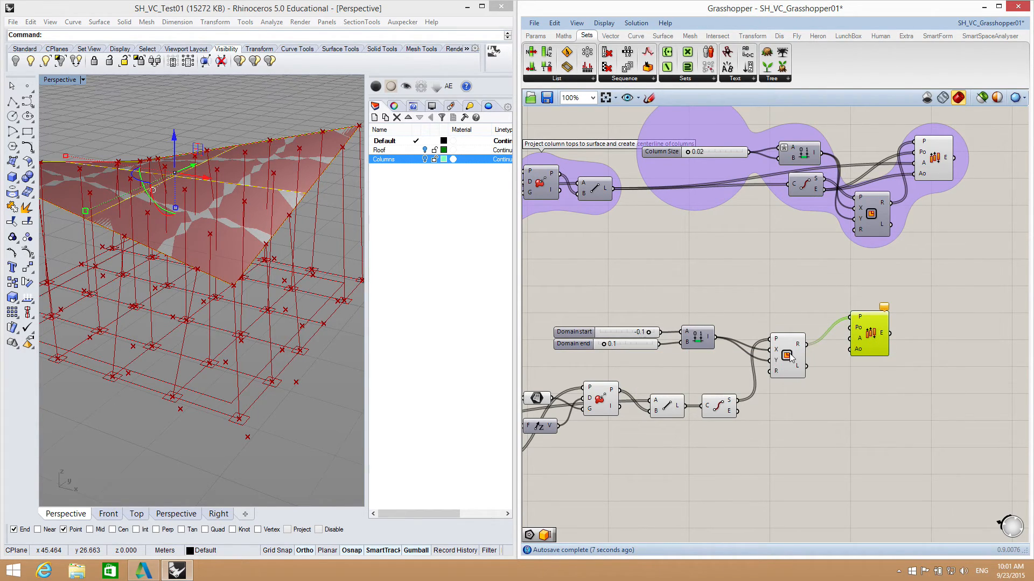
Step: Connect the End output of the new End Points component to the Extrude Linear profile orientation input (Po)
{"action": "mouse_move", "coordinate": [800, 348]}
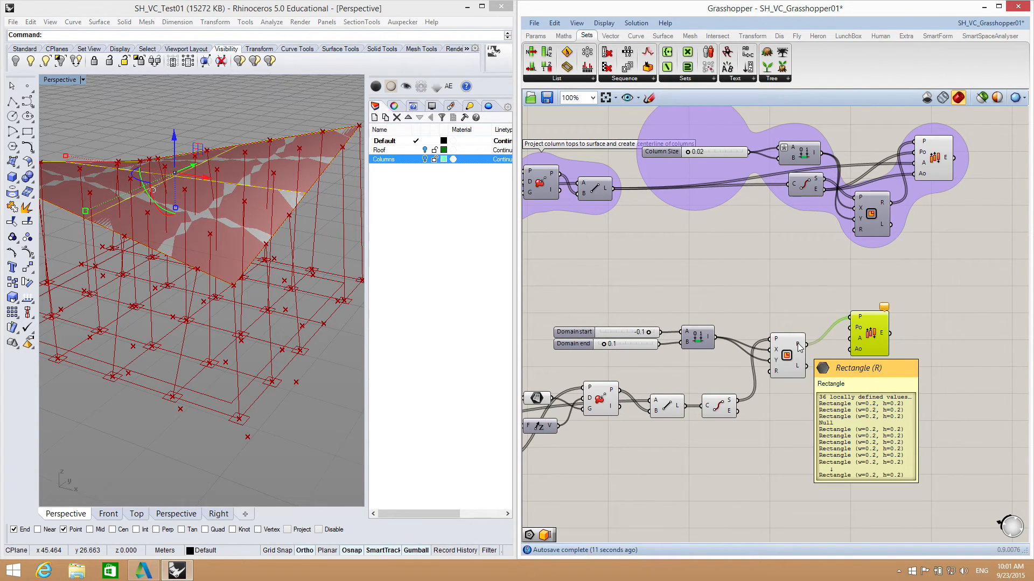
{"action": "mouse_move", "coordinate": [860, 332]}
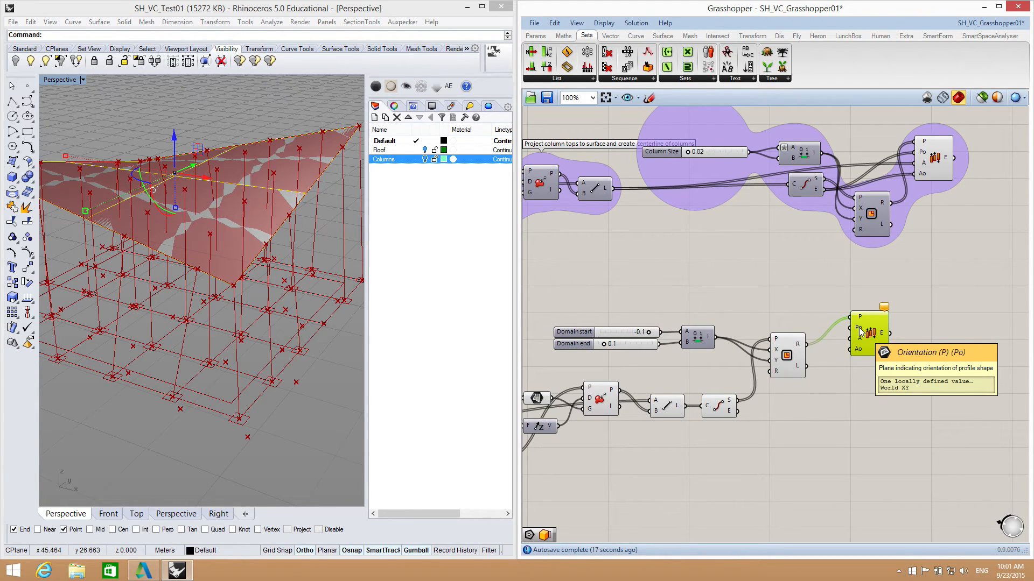
{"action": "mouse_move", "coordinate": [858, 350]}
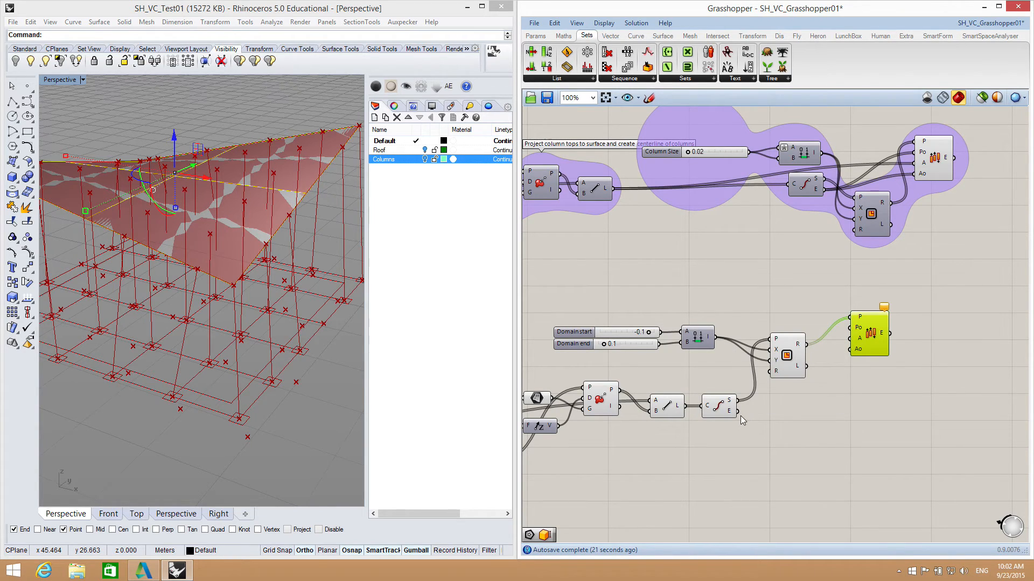
{"action": "mouse_move", "coordinate": [737, 416]}
{"action": "left_click_drag", "start_coordinate": [737, 414], "coordinate": [862, 335]}
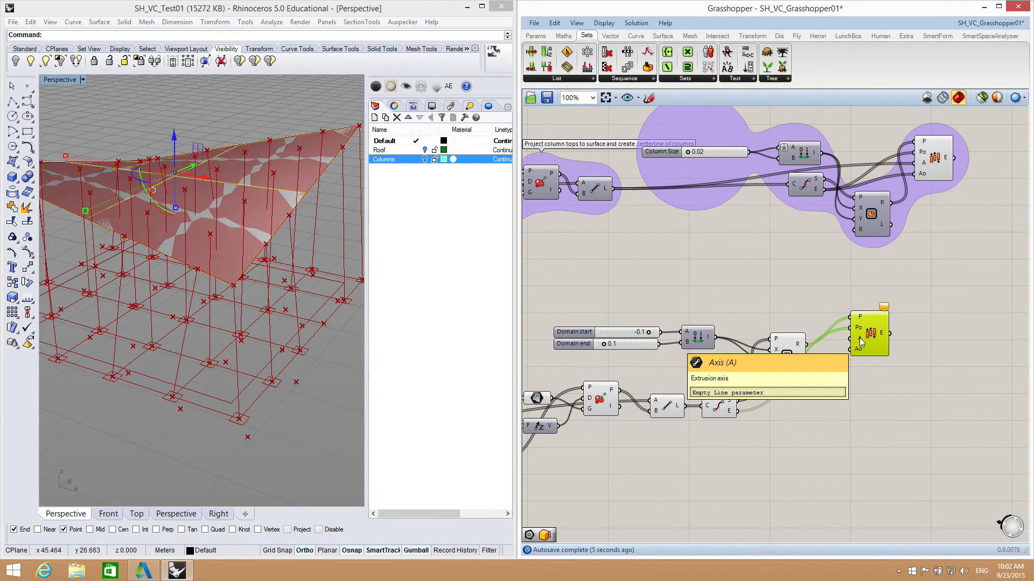
Step: Connect the new Line component's output to the Extrude Linear axis input (A)
{"action": "left_click", "coordinate": [667, 407]}
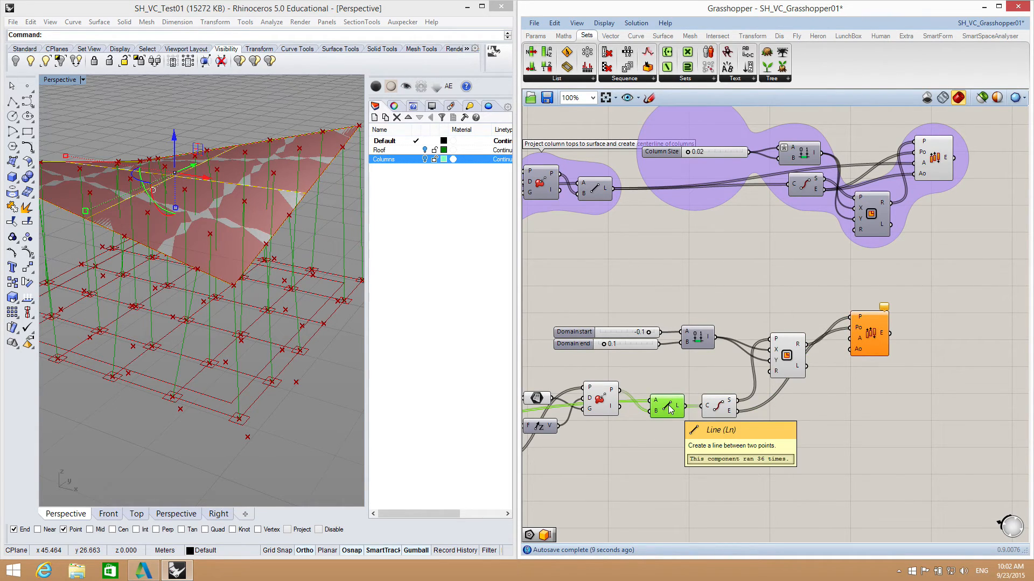
{"action": "left_click", "coordinate": [672, 423]}
{"action": "left_click_drag", "start_coordinate": [685, 406], "coordinate": [850, 340]}
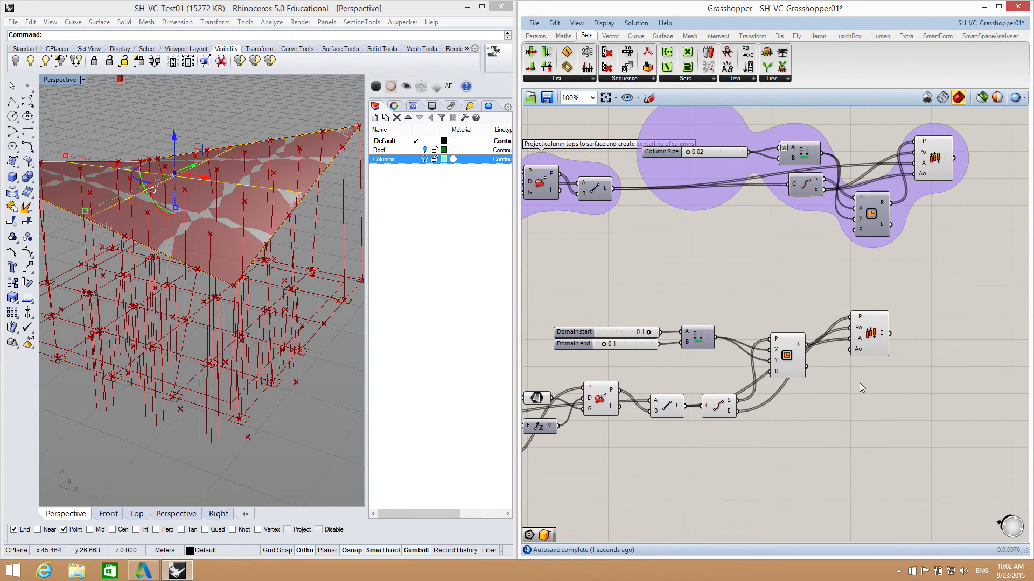
{"action": "mouse_move", "coordinate": [283, 361]}
{"action": "right_mouse_down"}
{"action": "mouse_move", "coordinate": [282, 337]}
{"action": "mouse_move", "coordinate": [265, 358]}
{"action": "mouse_move", "coordinate": [293, 360]}
{"action": "right_mouse_up"}
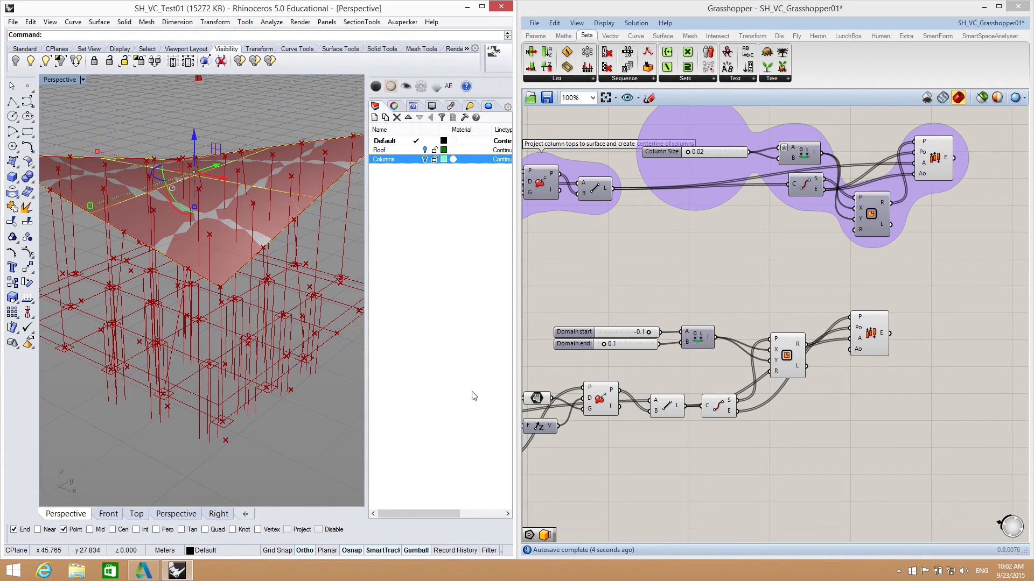
Step: Connect the End Points' End output to the Extrude Linear axis orientation input (Ao) and view the extruded columns
{"action": "left_click", "coordinate": [737, 409]}
{"action": "left_click_drag", "start_coordinate": [737, 409], "coordinate": [851, 347]}
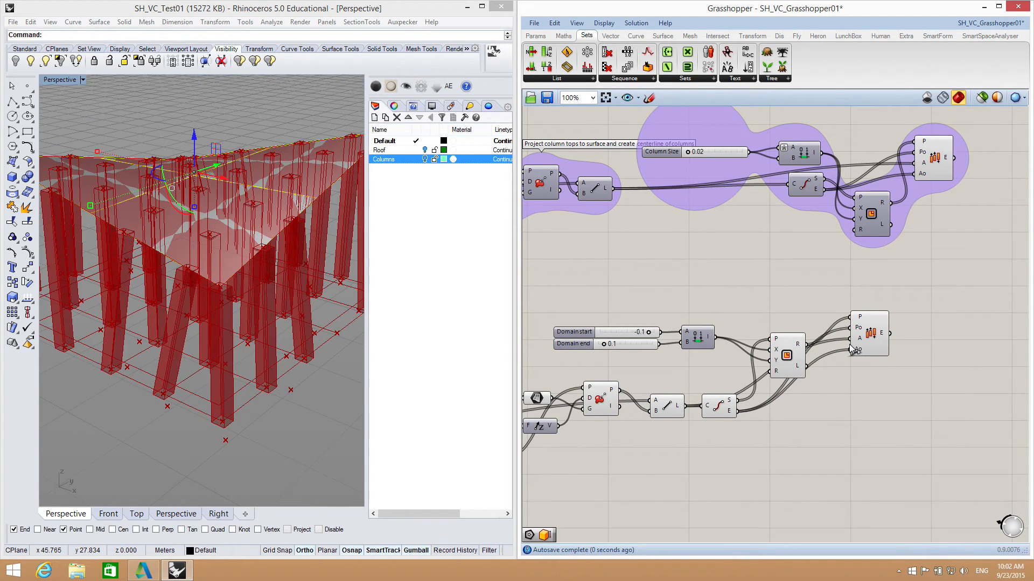
{"action": "mouse_move", "coordinate": [269, 351]}
{"action": "right_mouse_down"}
{"action": "mouse_move", "coordinate": [316, 290]}
{"action": "mouse_move", "coordinate": [267, 365]}
{"action": "mouse_move", "coordinate": [261, 350]}
{"action": "mouse_move", "coordinate": [278, 340]}
{"action": "mouse_move", "coordinate": [253, 280]}
{"action": "mouse_move", "coordinate": [328, 300]}
{"action": "mouse_move", "coordinate": [240, 302]}
{"action": "mouse_move", "coordinate": [254, 324]}
{"action": "mouse_move", "coordinate": [185, 296]}
{"action": "mouse_move", "coordinate": [219, 296]}
{"action": "mouse_move", "coordinate": [192, 272]}
{"action": "mouse_move", "coordinate": [167, 274]}
{"action": "mouse_move", "coordinate": [277, 318]}
{"action": "mouse_move", "coordinate": [264, 352]}
{"action": "right_mouse_up"}
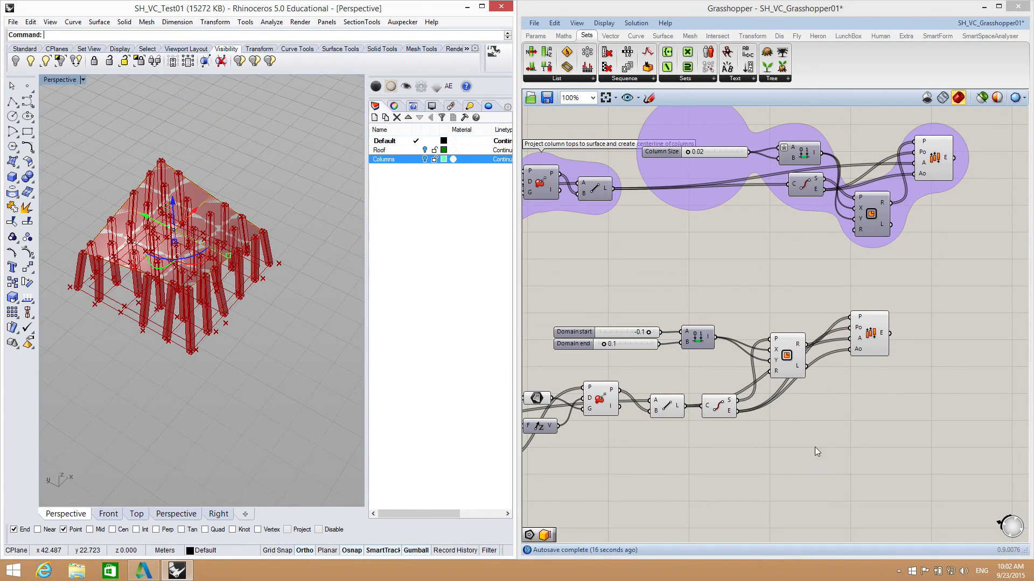
{"action": "left_click", "coordinate": [818, 459]}
{"action": "right_click_drag", "start_coordinate": [819, 458], "coordinate": [886, 447]}
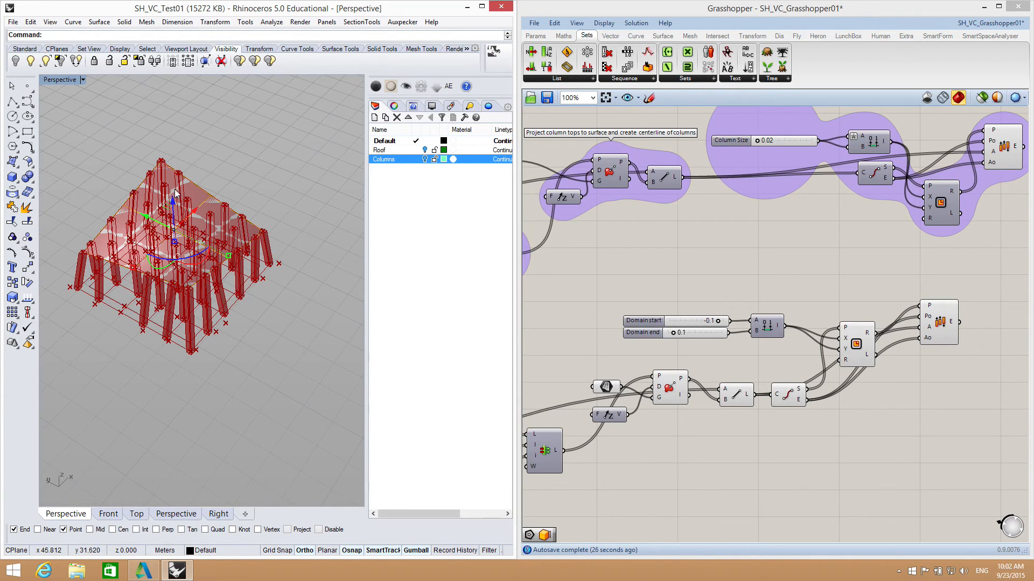
Step: Save the Grasshopper definition as a new document named SH_VC_Grasshopper01_column tutorial in the TestRun folder
{"action": "left_click", "coordinate": [534, 23]}
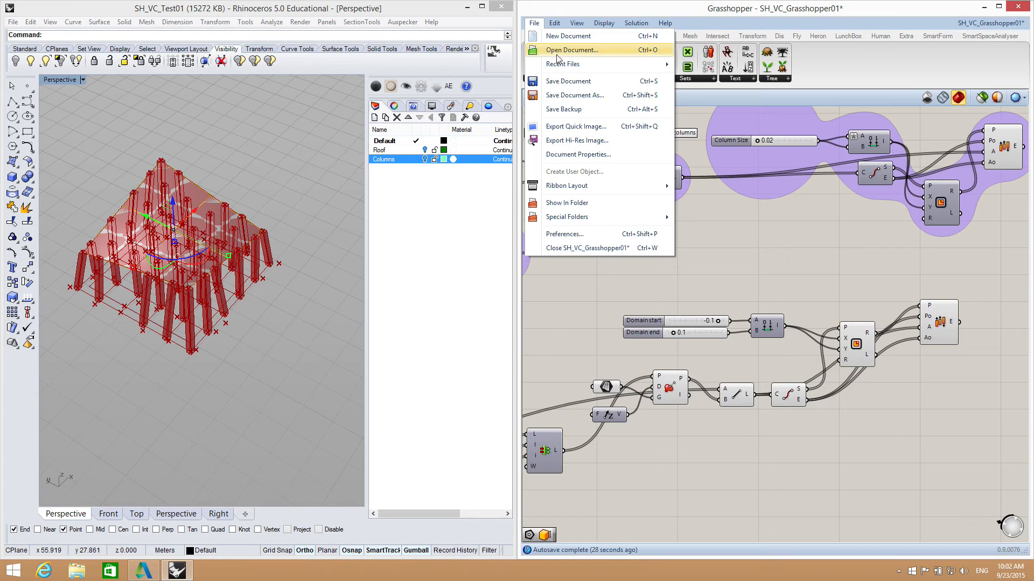
{"action": "left_click", "coordinate": [568, 96]}
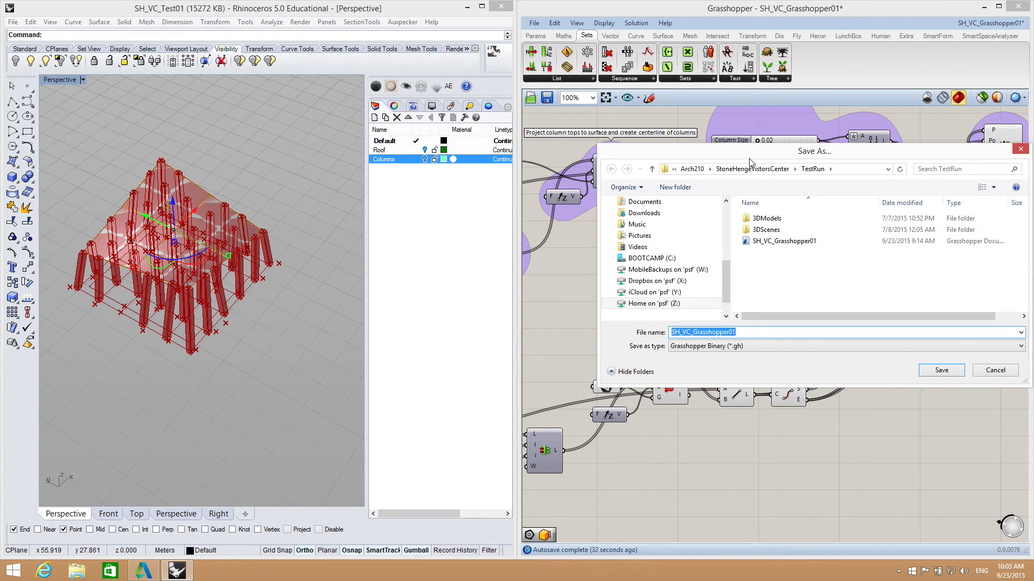
{"action": "left_click_drag", "start_coordinate": [753, 153], "coordinate": [702, 146]}
{"action": "left_click", "coordinate": [693, 326]}
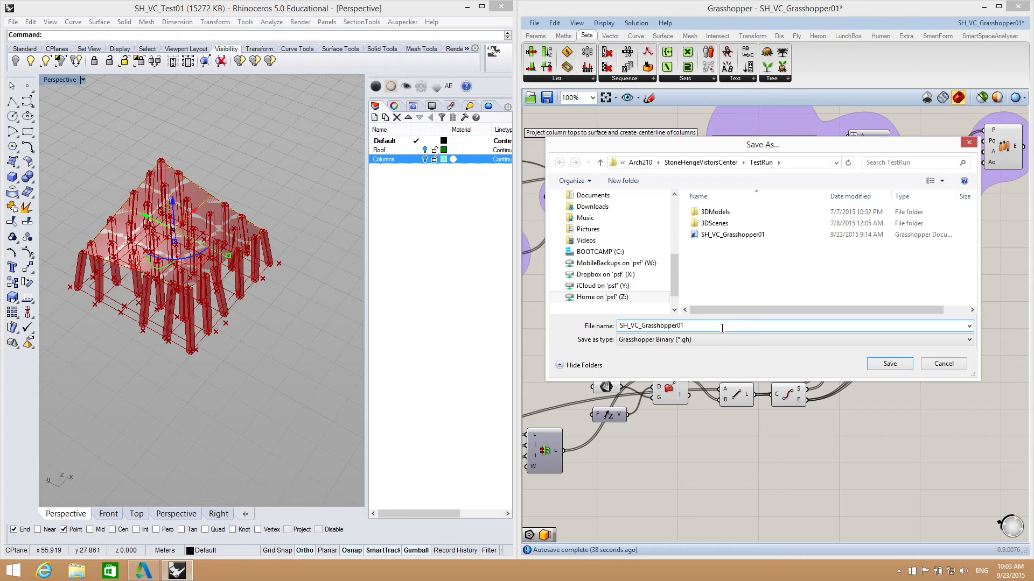
{"action": "type", "text": "_column tutoriea"}
{"action": "key", "text": "BackSpace"}
{"action": "key", "text": "BackSpace"}
{"action": "type", "text": "al"}
{"action": "key", "text": "Return"}
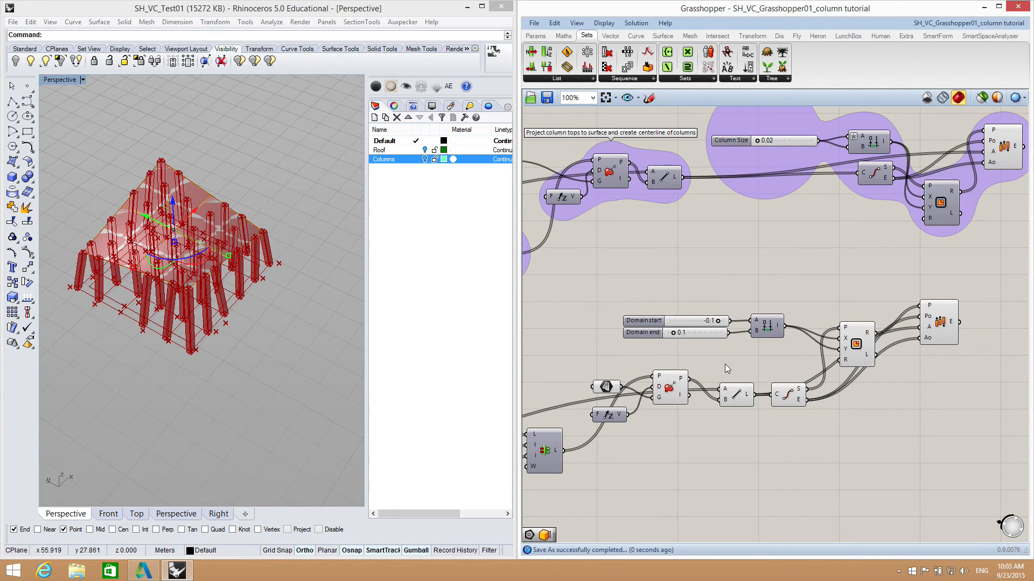
Step: Examine the starting point, the square grid's Extent X (Ex) input and the tree components fed by the grid's points output
{"action": "scroll", "coordinate": [731, 437], "scroll_direction": "down", "scroll_amount": 5}
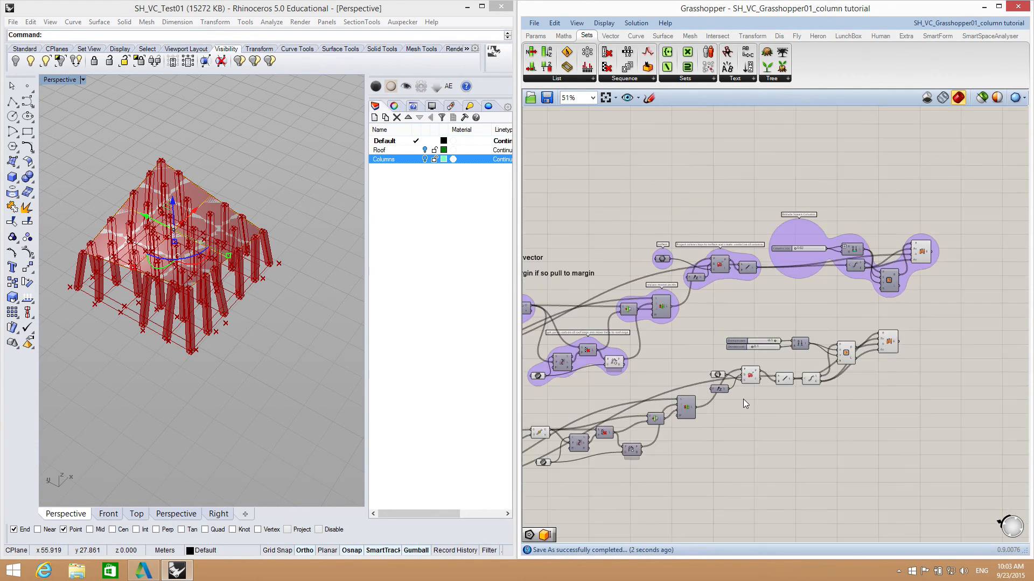
{"action": "right_click_drag", "start_coordinate": [755, 411], "coordinate": [846, 374]}
{"action": "scroll", "coordinate": [702, 397], "scroll_direction": "down", "scroll_amount": 2}
{"action": "right_click_drag", "start_coordinate": [659, 418], "coordinate": [794, 362]}
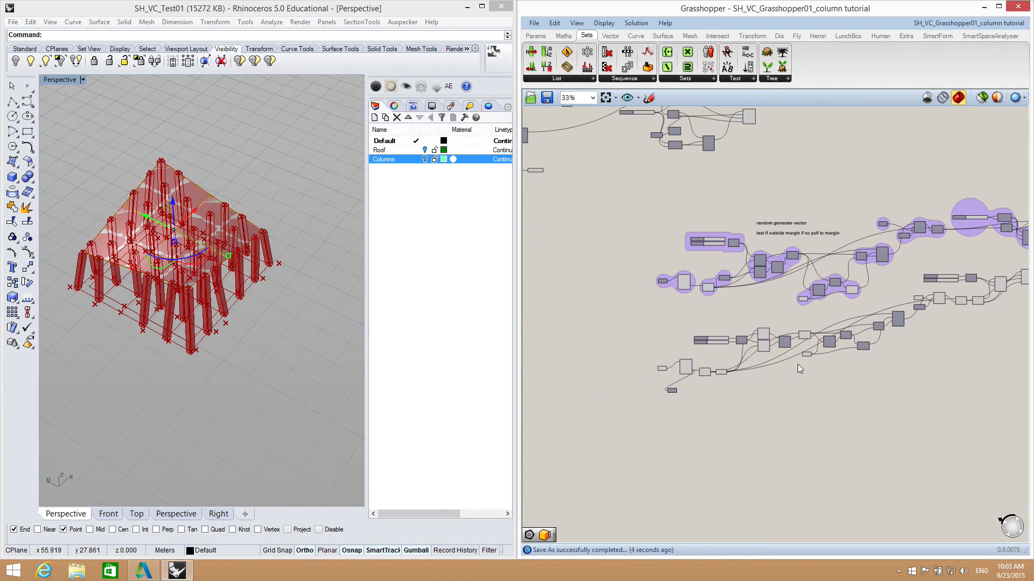
{"action": "scroll", "coordinate": [661, 355], "scroll_direction": "up", "scroll_amount": 15}
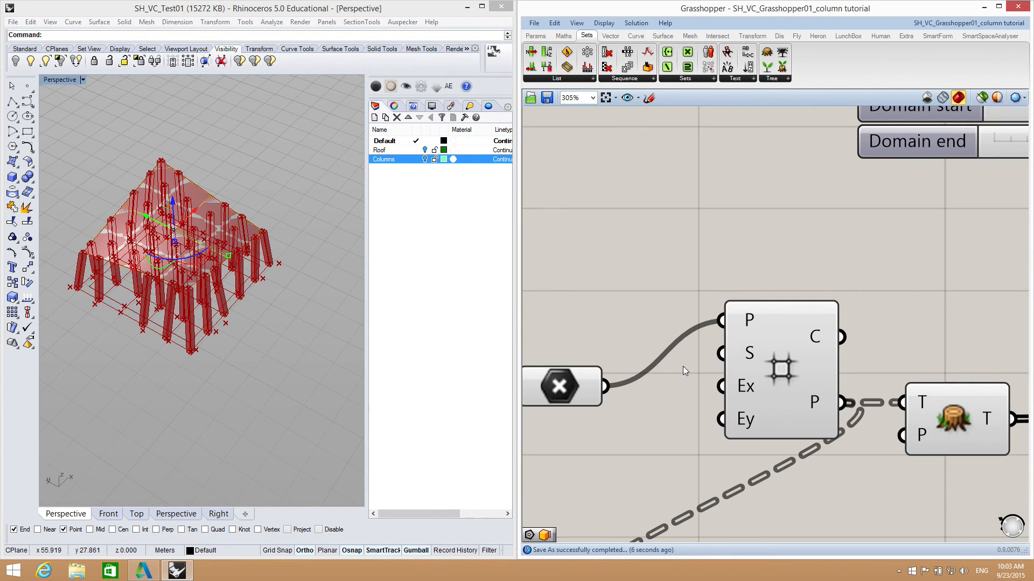
{"action": "scroll", "coordinate": [747, 385], "scroll_direction": "down", "scroll_amount": 3}
{"action": "right_click_drag", "start_coordinate": [746, 385], "coordinate": [766, 319]}
{"action": "mouse_move", "coordinate": [767, 320]}
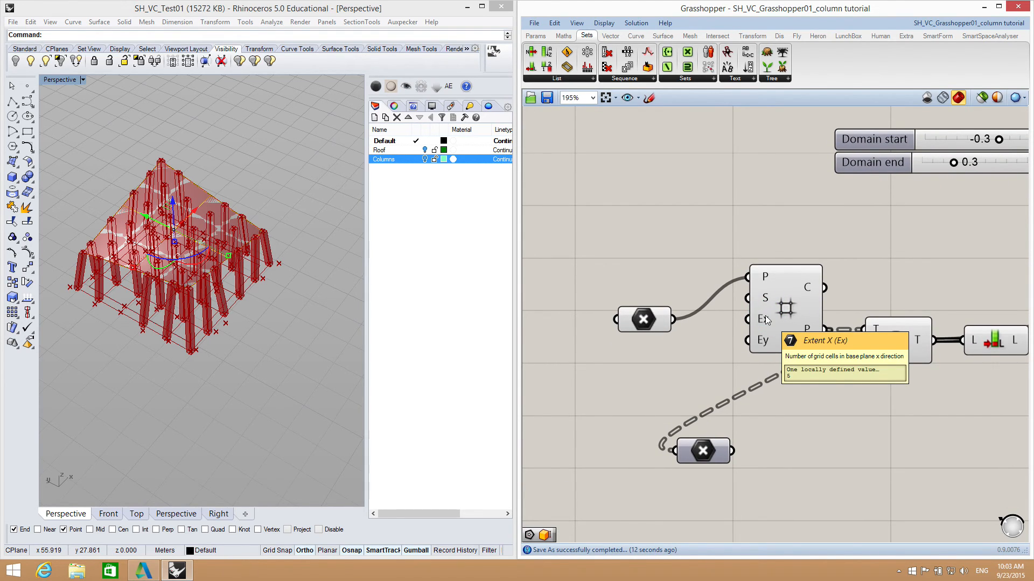
{"action": "right_click_drag", "start_coordinate": [822, 401], "coordinate": [767, 381]}
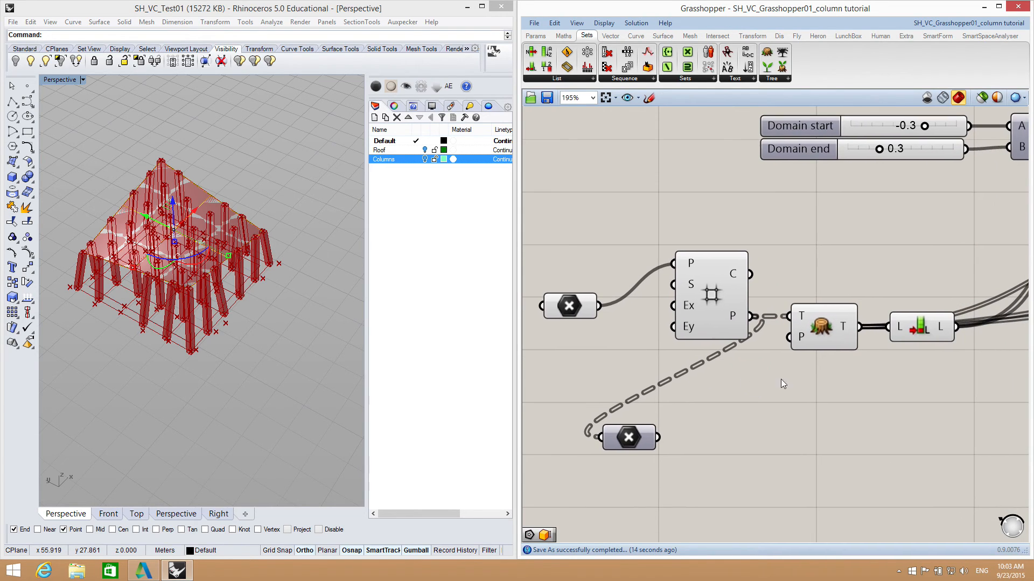
{"action": "left_click_drag", "start_coordinate": [823, 426], "coordinate": [571, 230]}
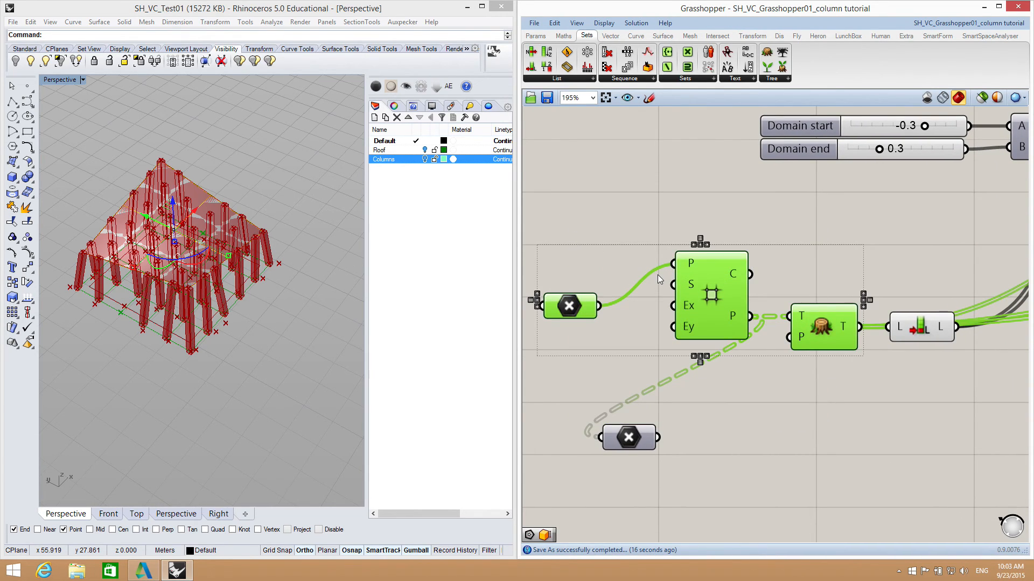
{"action": "left_click", "coordinate": [799, 395]}
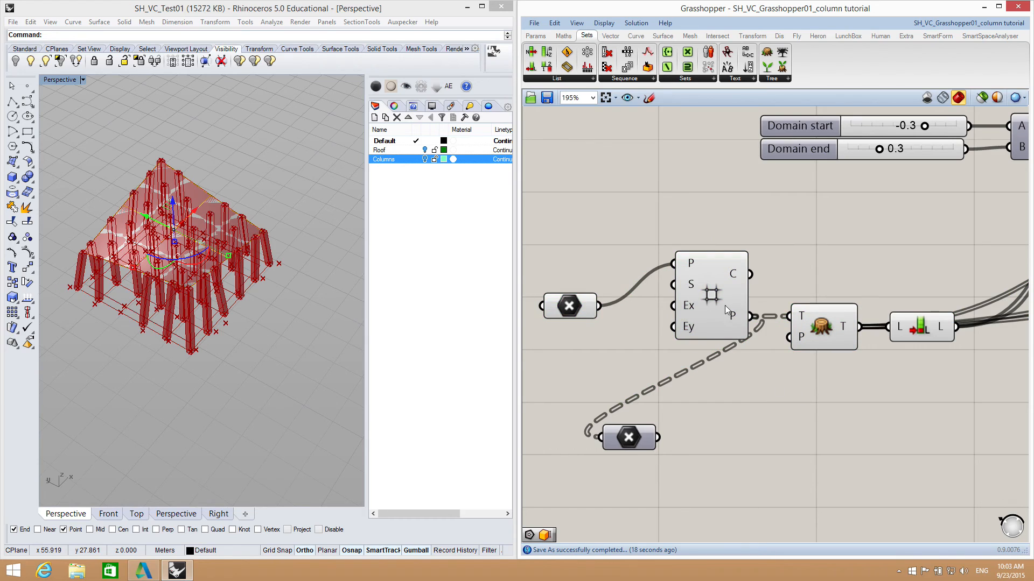
{"action": "left_click", "coordinate": [725, 310]}
{"action": "left_click", "coordinate": [801, 386]}
{"action": "right_click_drag", "start_coordinate": [834, 370], "coordinate": [756, 376]}
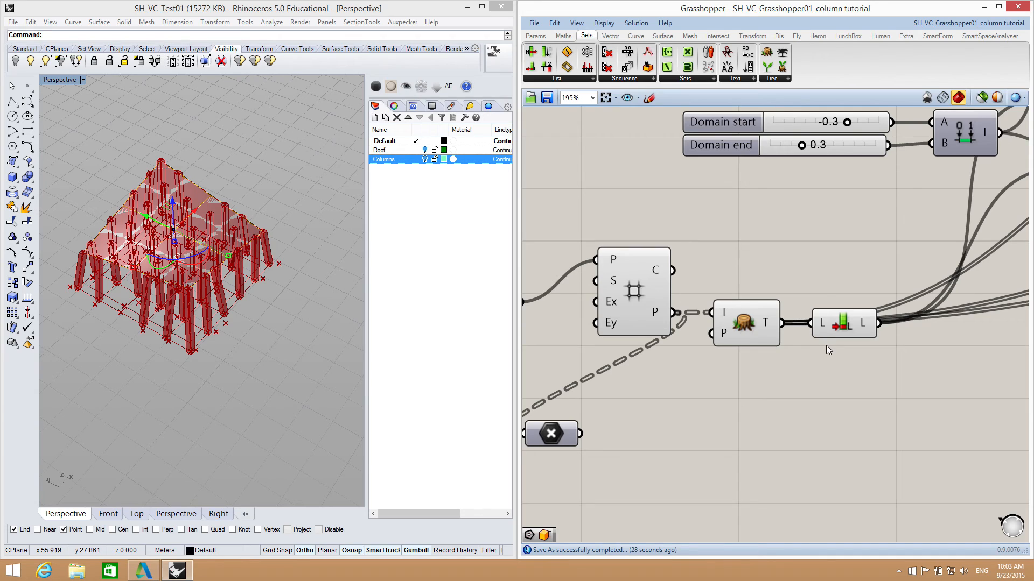
{"action": "right_click_drag", "start_coordinate": [700, 403], "coordinate": [776, 390]}
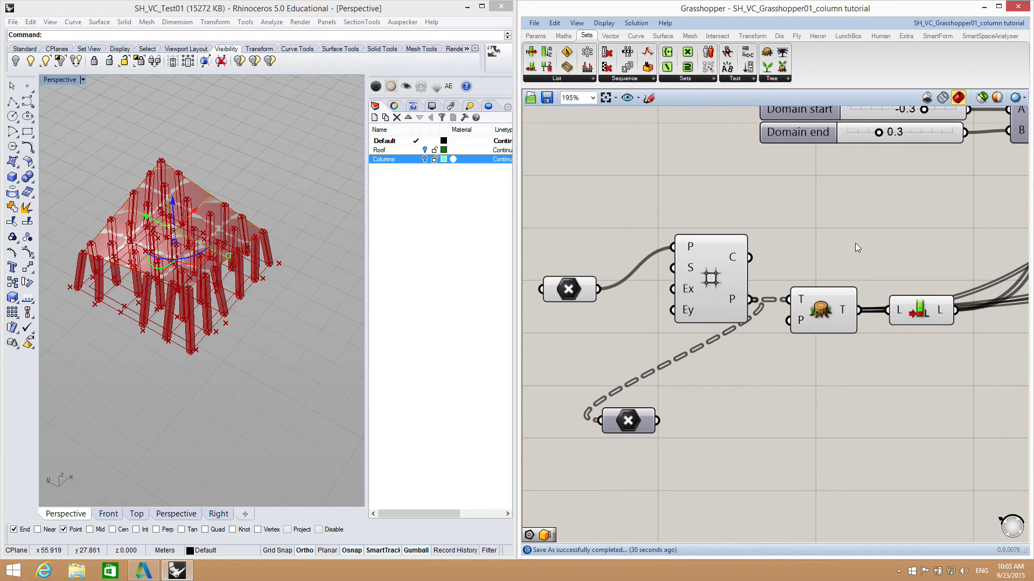
{"action": "left_click", "coordinate": [478, 197]}
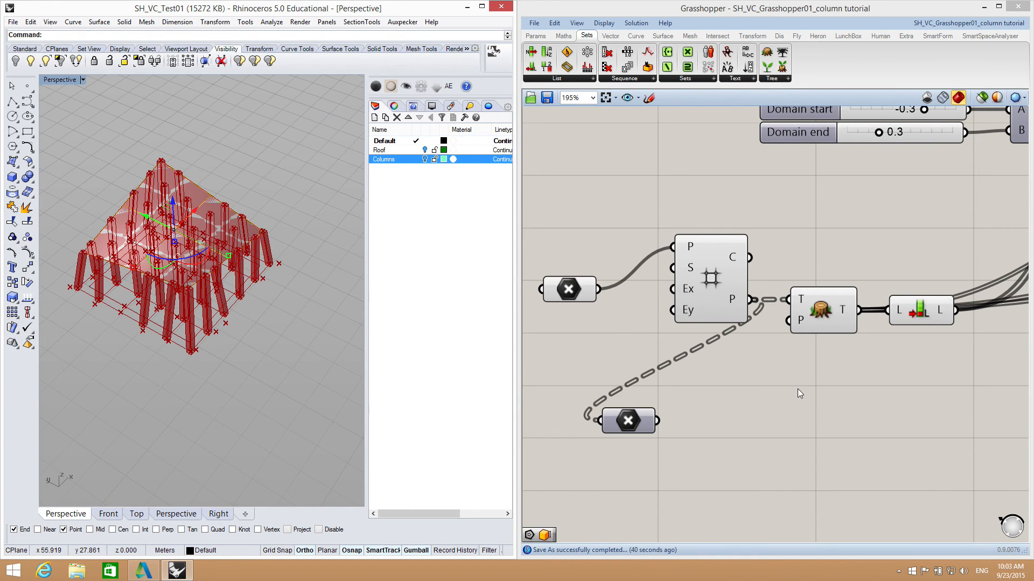
{"action": "scroll", "coordinate": [823, 386], "scroll_direction": "down", "scroll_amount": 5}
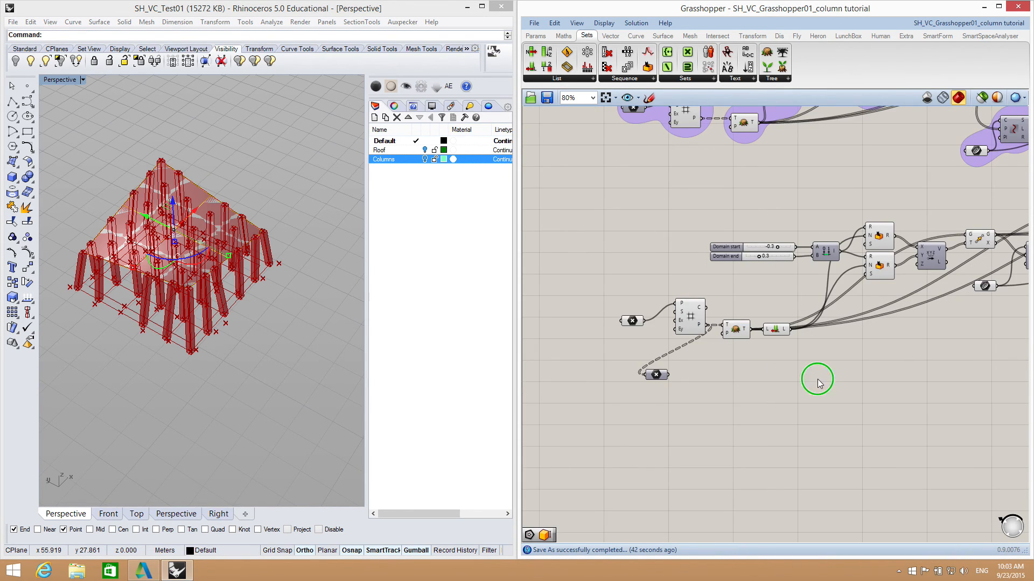
{"action": "scroll", "coordinate": [776, 359], "scroll_direction": "down", "scroll_amount": 5}
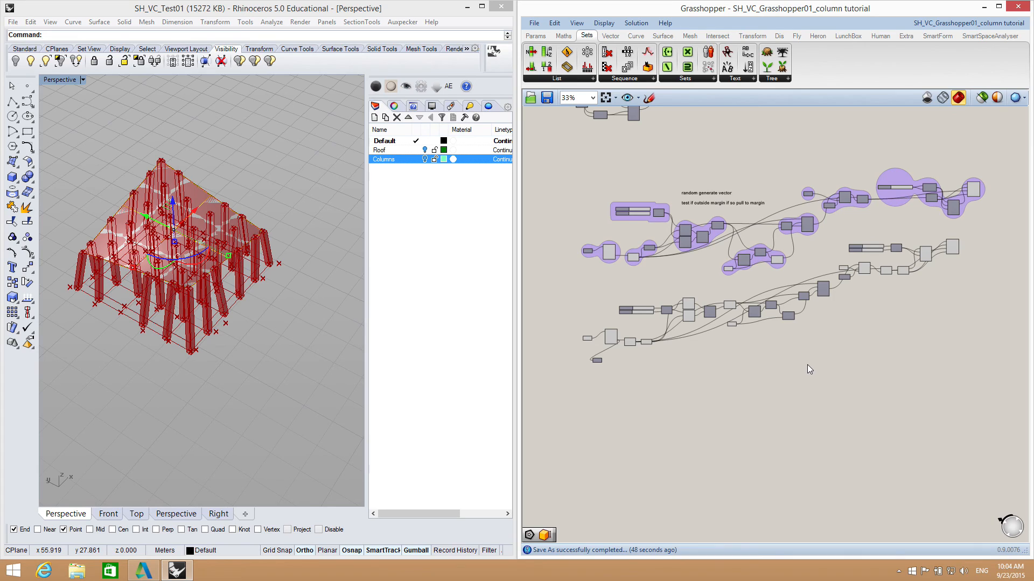
{"action": "right_click_drag", "start_coordinate": [806, 364], "coordinate": [790, 378]}
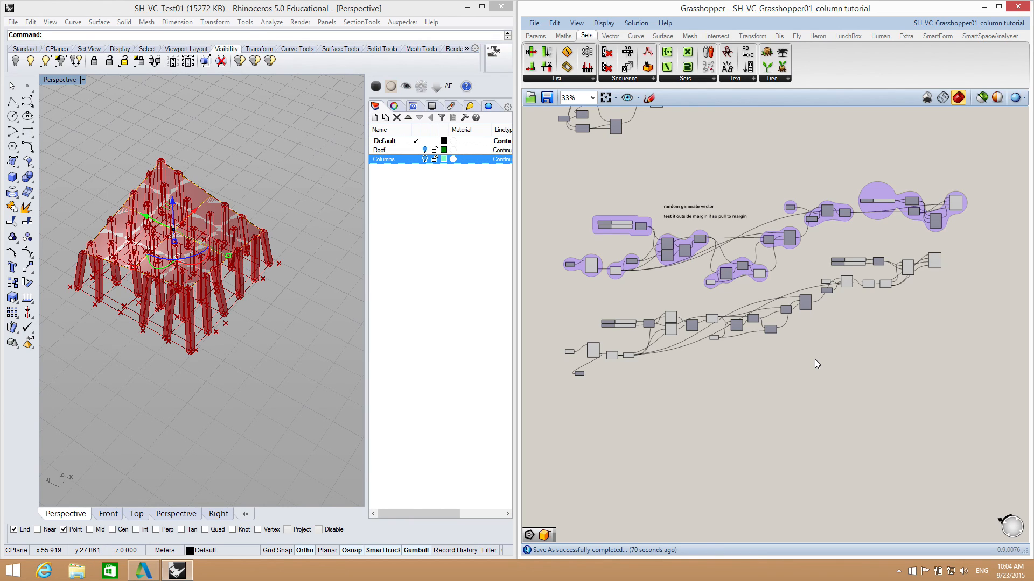
{"action": "right_click_drag", "start_coordinate": [806, 360], "coordinate": [821, 345]}
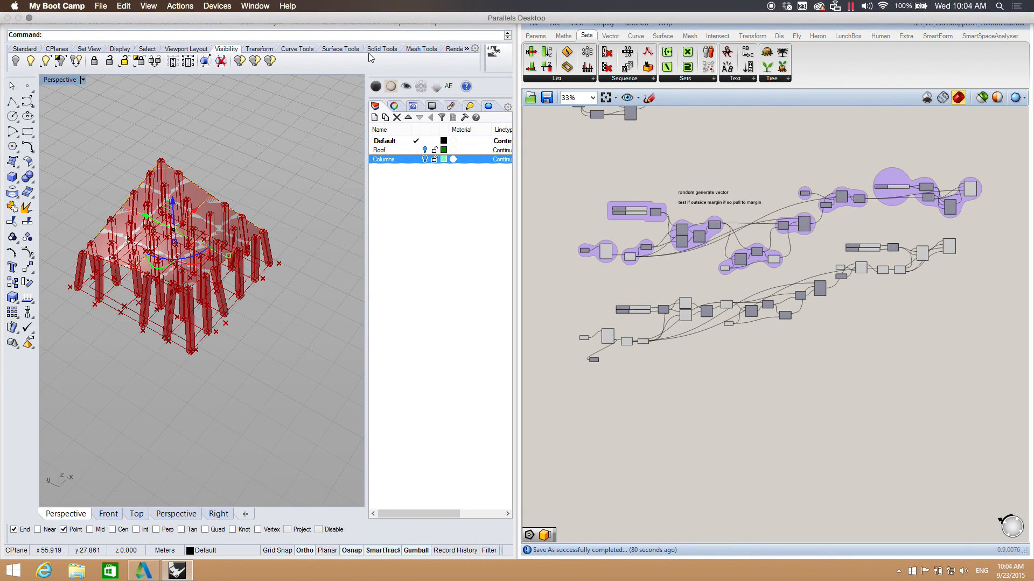
{"action": "key", "text": "ctrl+Left"}
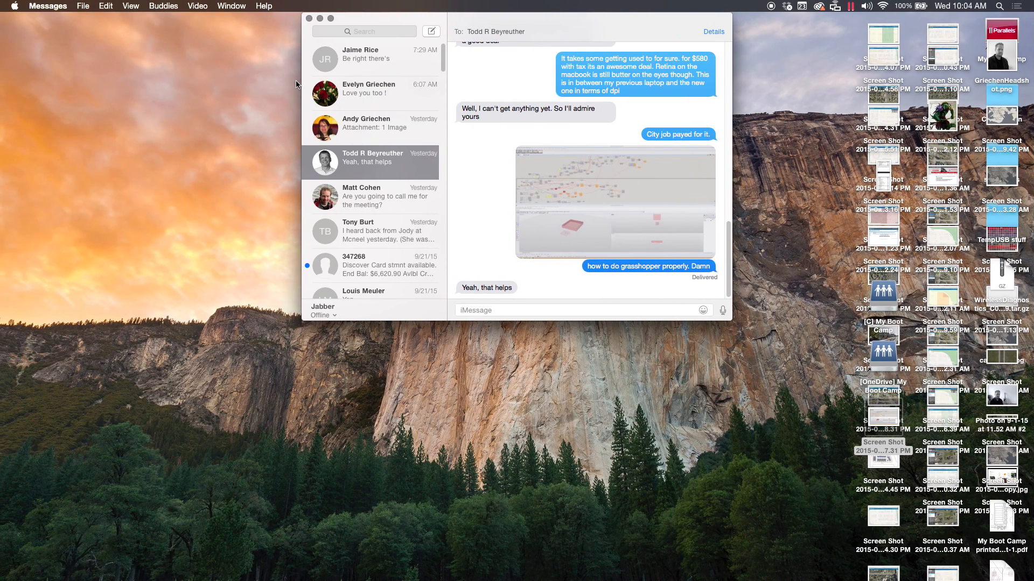